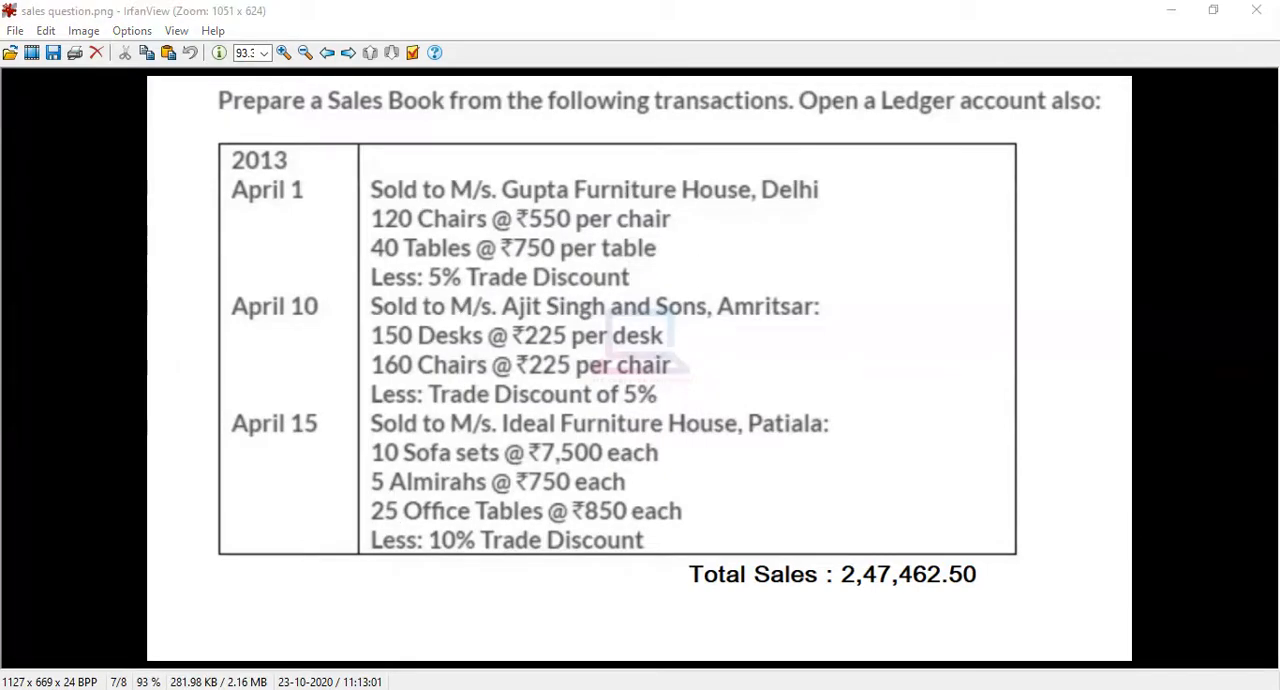
# Step: Switch to Tally.ERP 9 and start a new company named Sale Voucher, keeping the same mailing name and a blank address
pyautogui.click(626, 688)
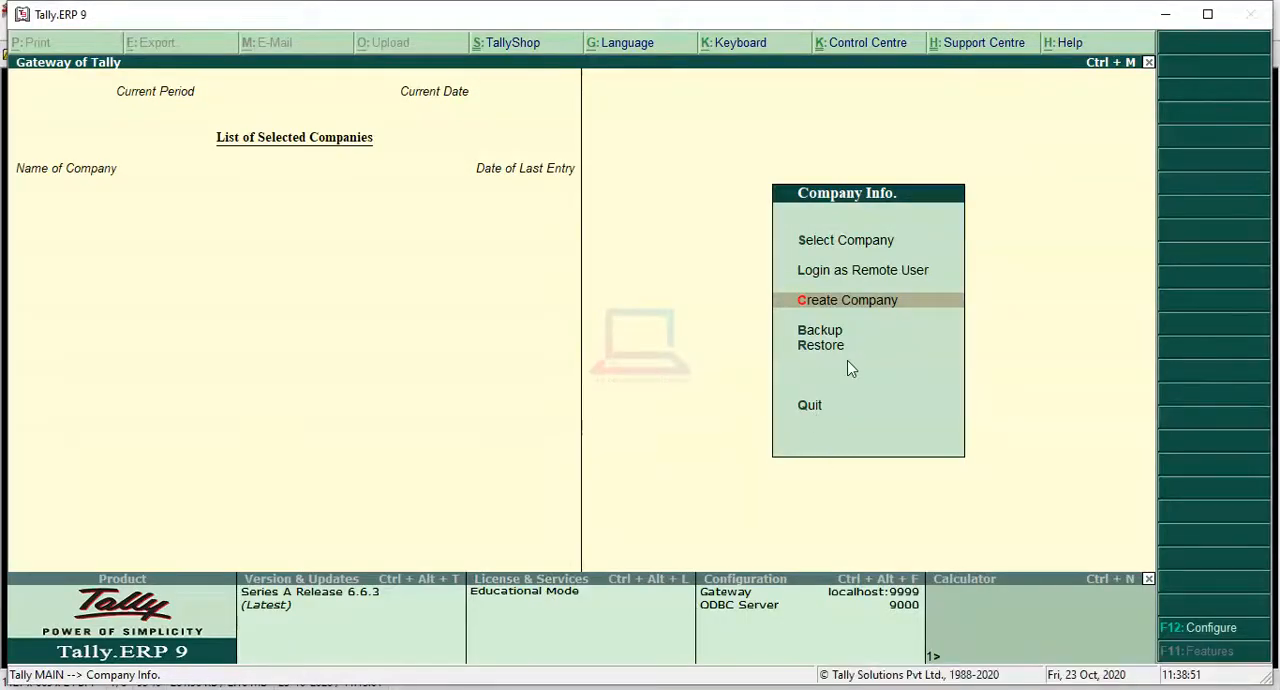
pyautogui.click(898, 304)
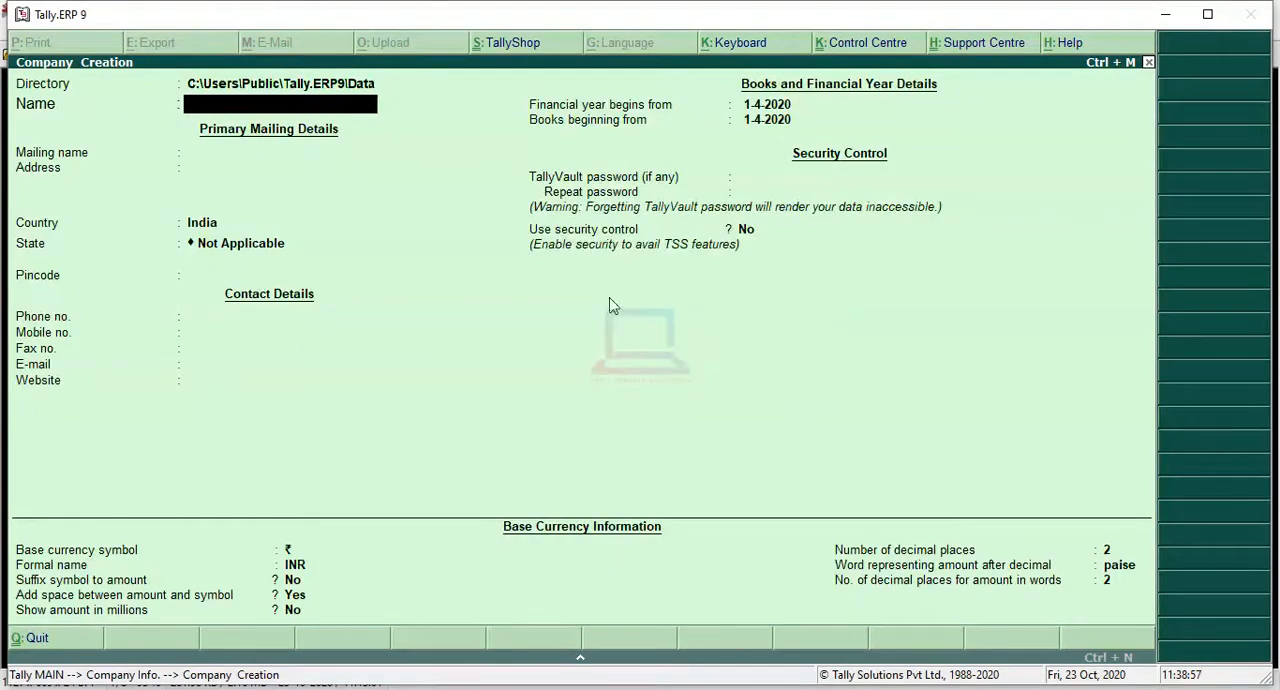
pyautogui.hotkey('alt', 'Tab')
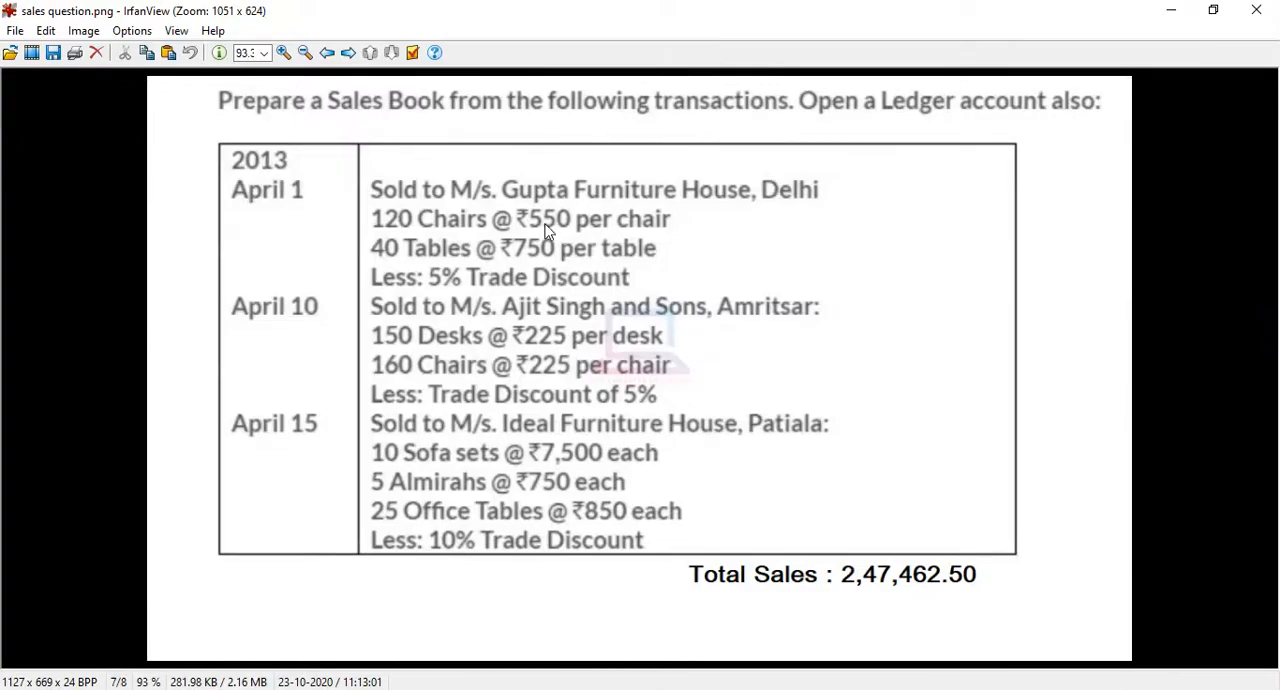
pyautogui.click(1171, 10)
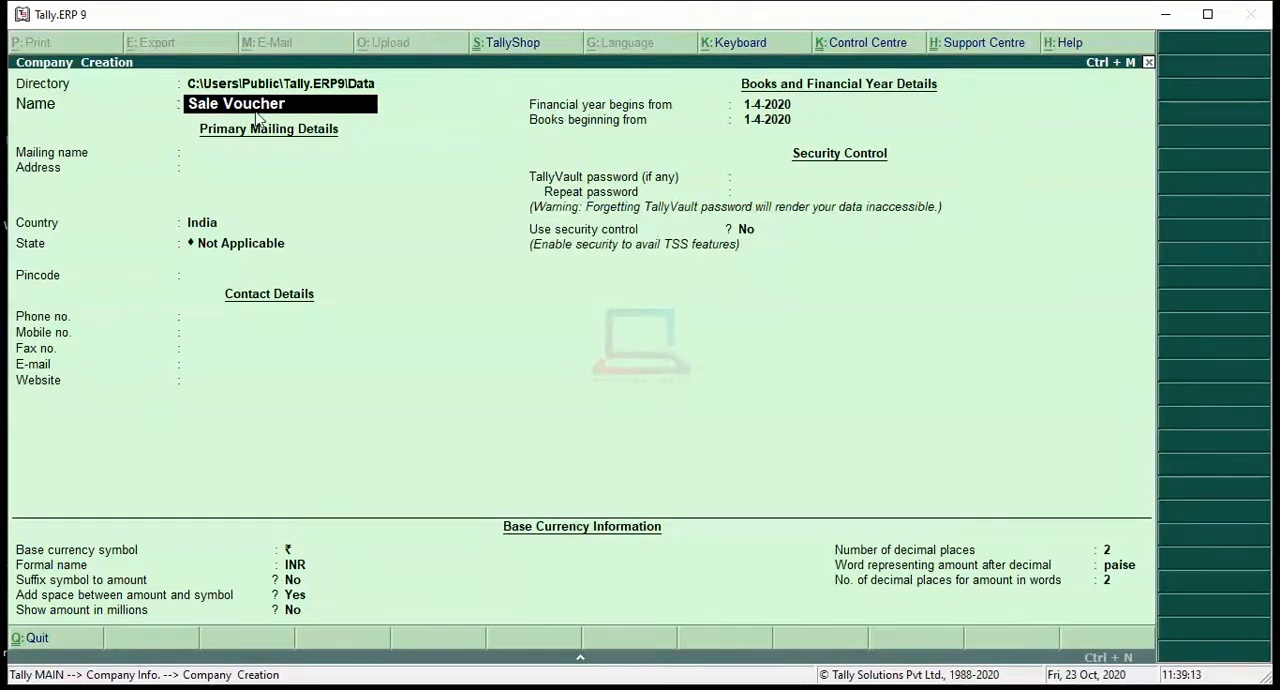
pyautogui.press('Return')
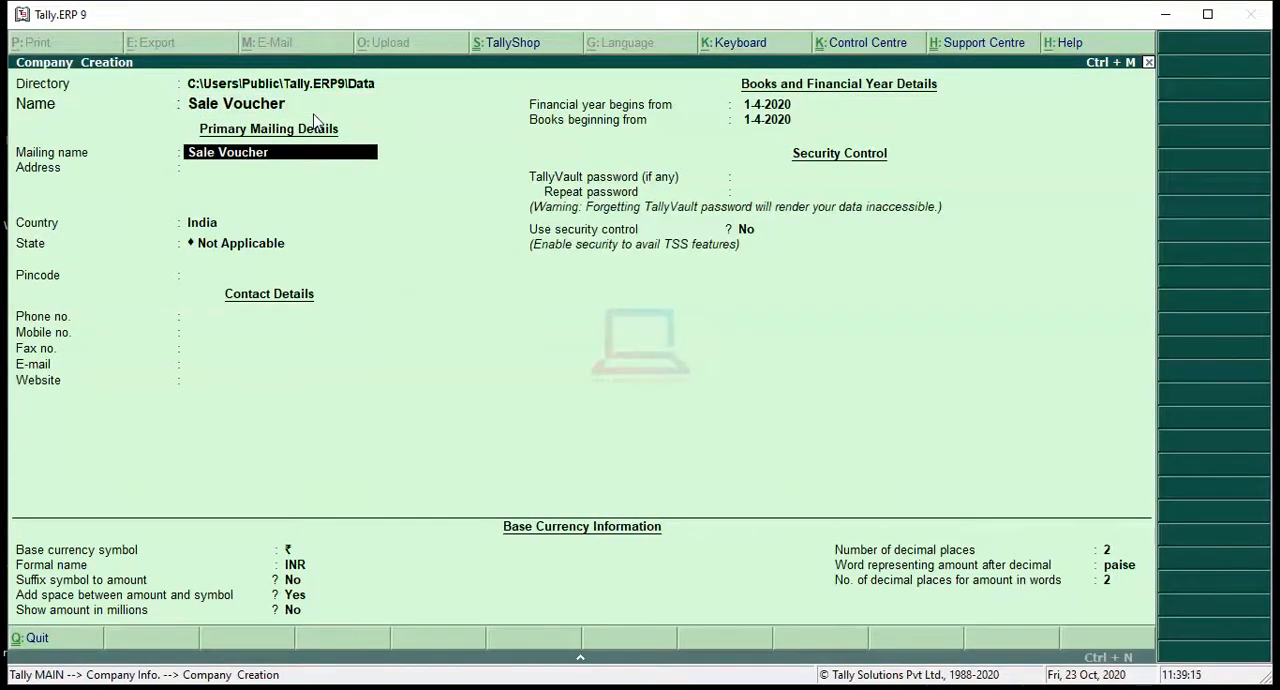
pyautogui.press('Return')
pyautogui.press('Return')
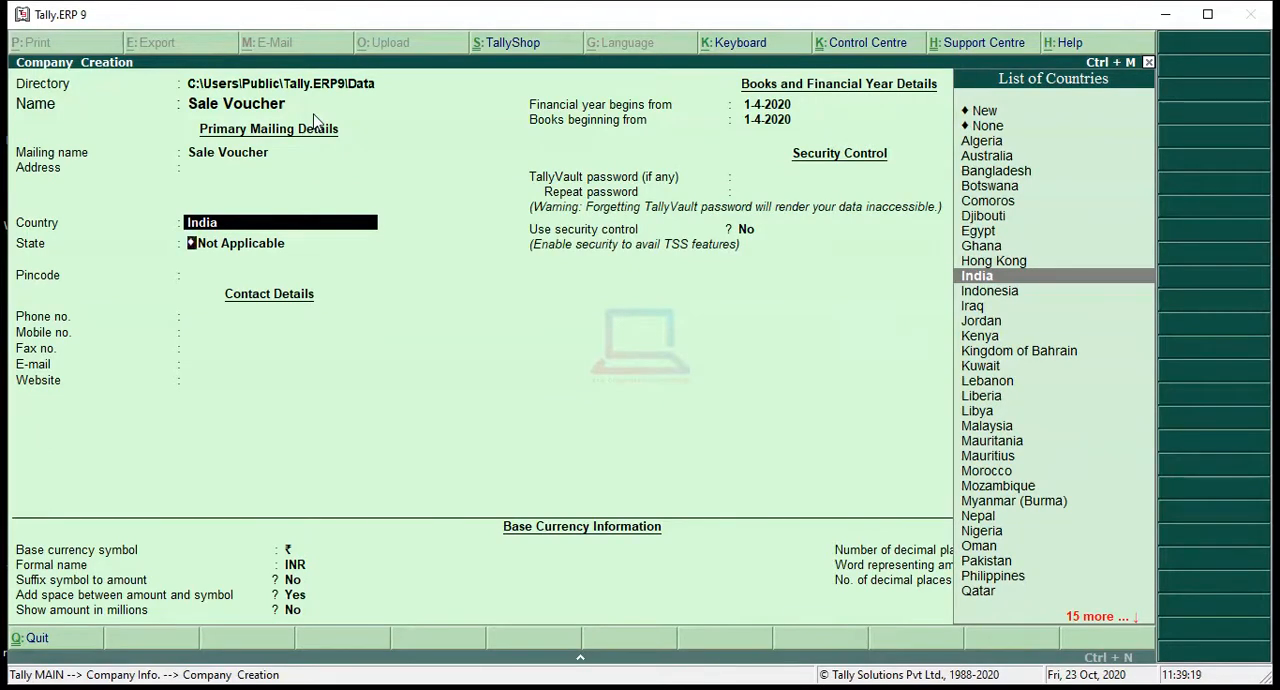
# Step: Set the company's country to India and state to Delhi, and enter its pincode
pyautogui.press('Return')
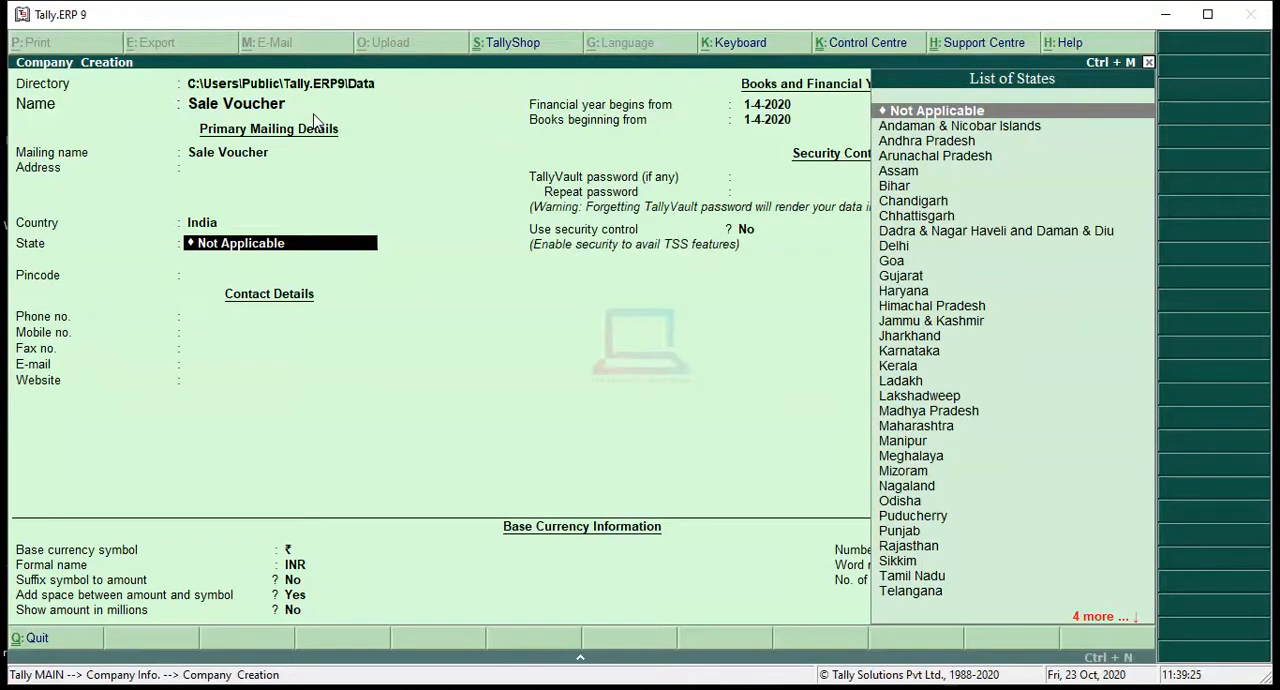
pyautogui.write('Del')
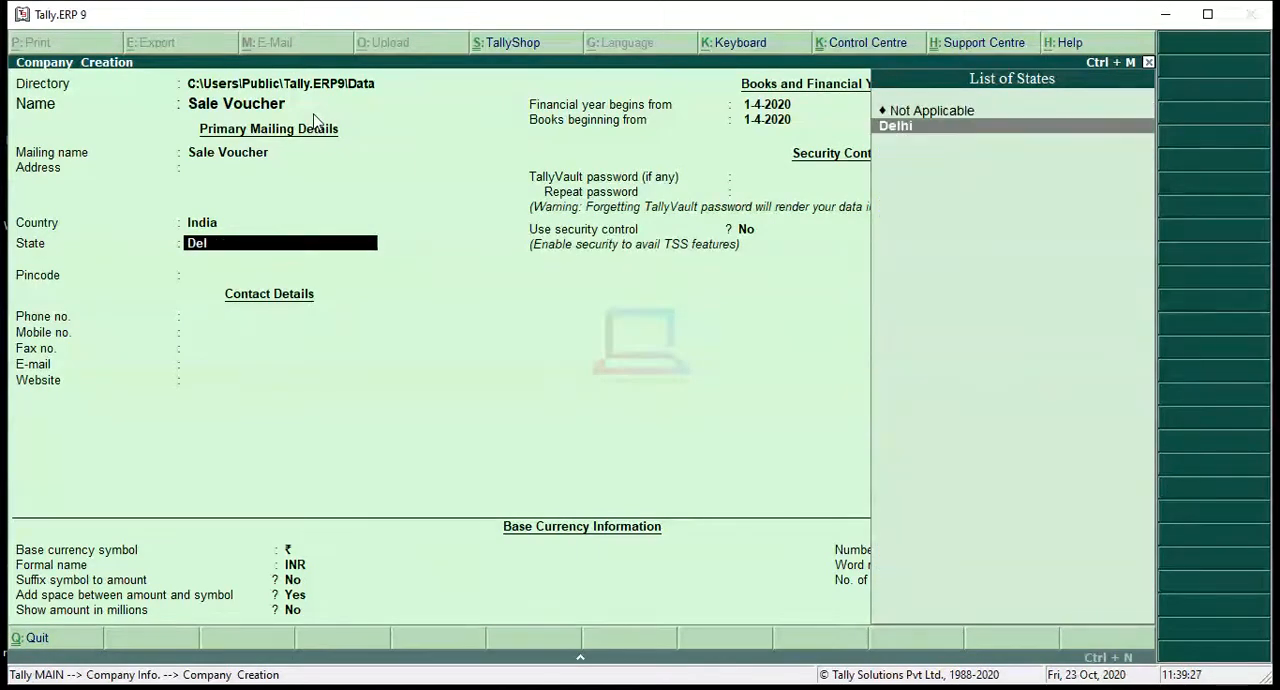
pyautogui.press('Return')
pyautogui.write('1')
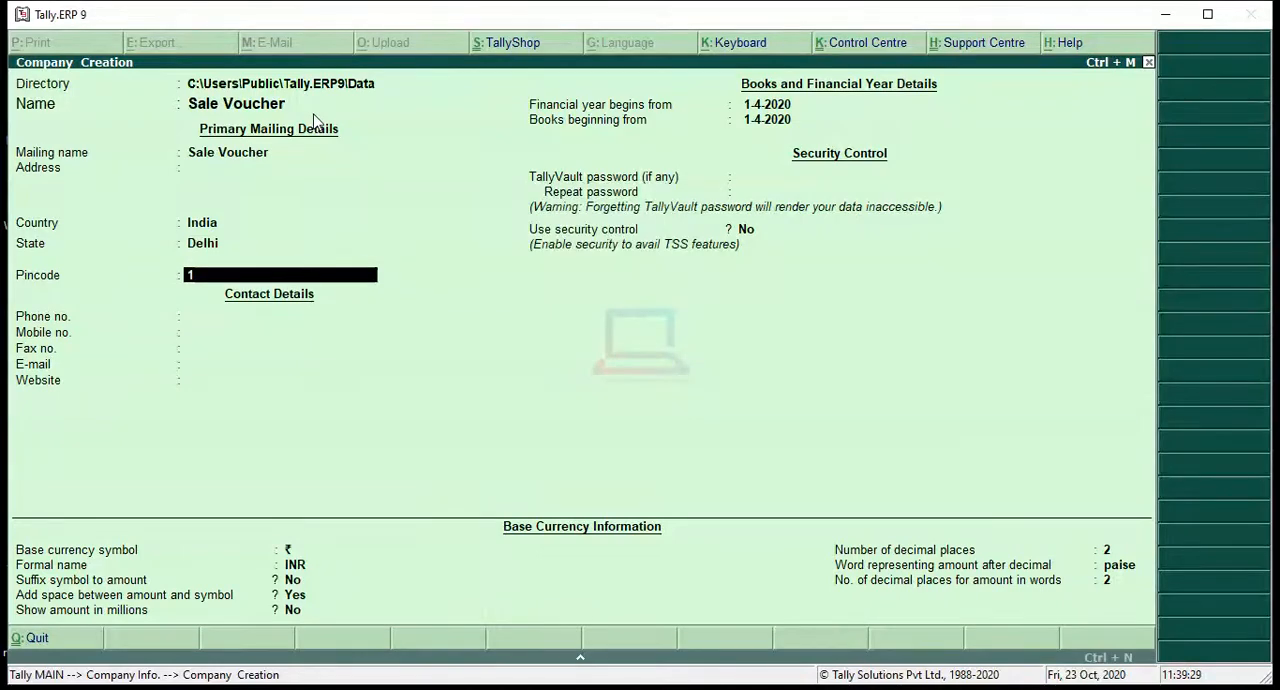
pyautogui.write('10008')
pyautogui.press('Return')
pyautogui.press('Return')
pyautogui.press('Return')
pyautogui.press('Return')
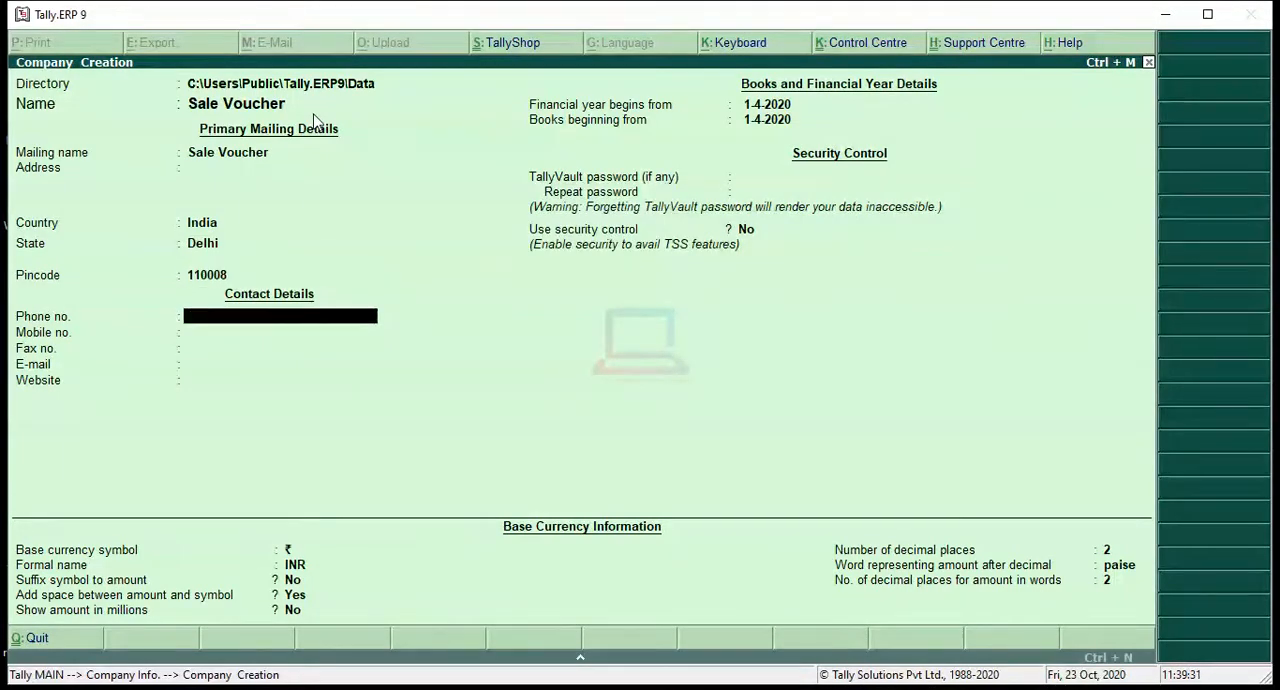
# Step: Leave the contact details blank, keep the default base currency settings, and save the new company
pyautogui.press('Return')
pyautogui.press('Return')
pyautogui.press('Return')
pyautogui.press('Return')
pyautogui.press('Return')
pyautogui.press('Return')
pyautogui.press('Return')
pyautogui.press('Return')
pyautogui.press('Return')
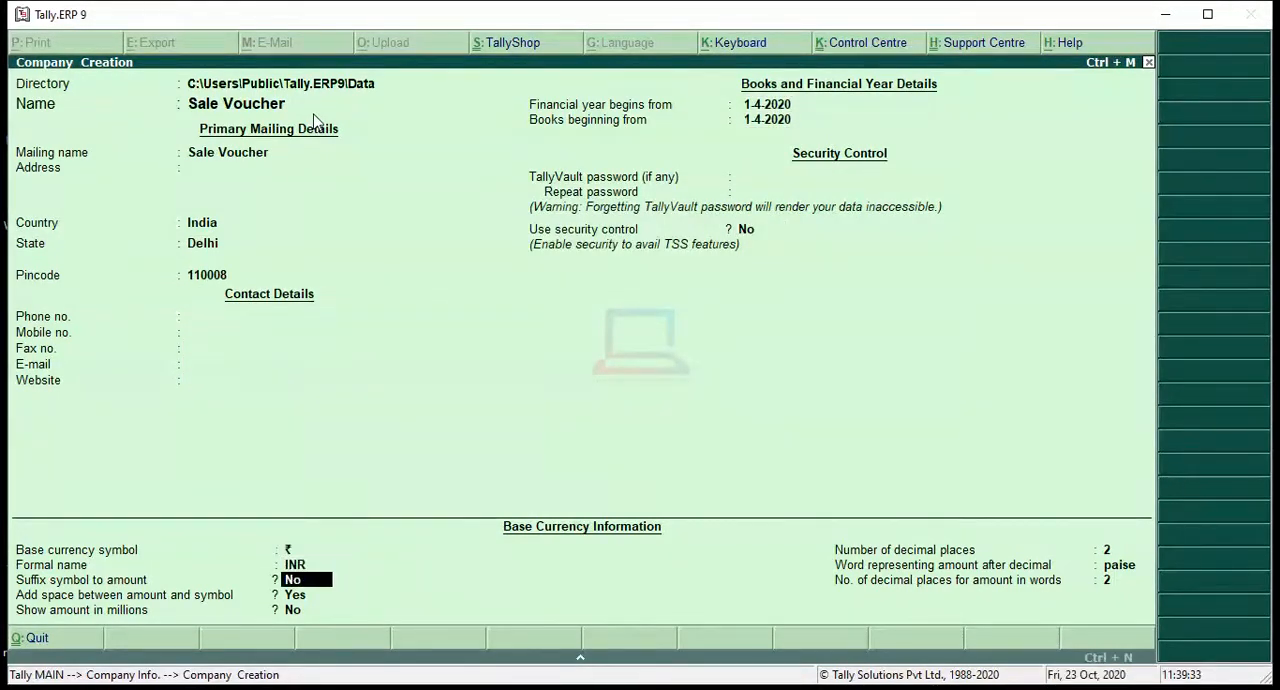
pyautogui.press('Return')
pyautogui.press('Return')
pyautogui.press('Return')
pyautogui.press('Return')
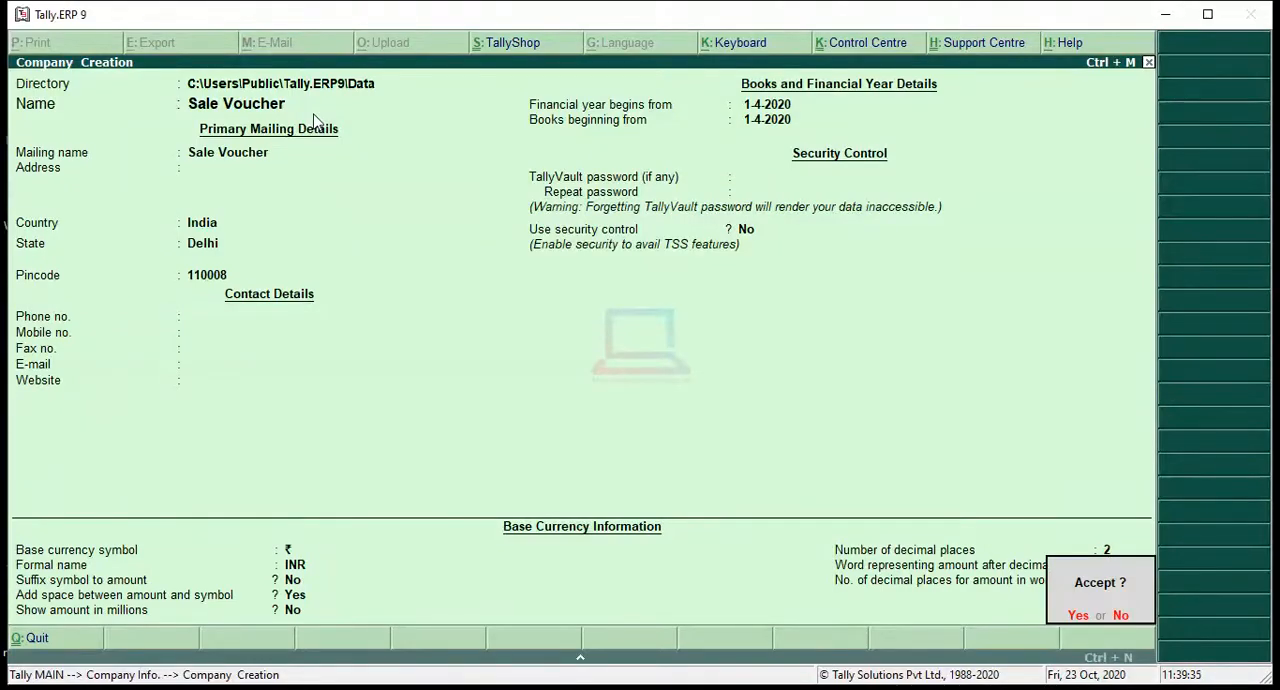
pyautogui.press('Return')
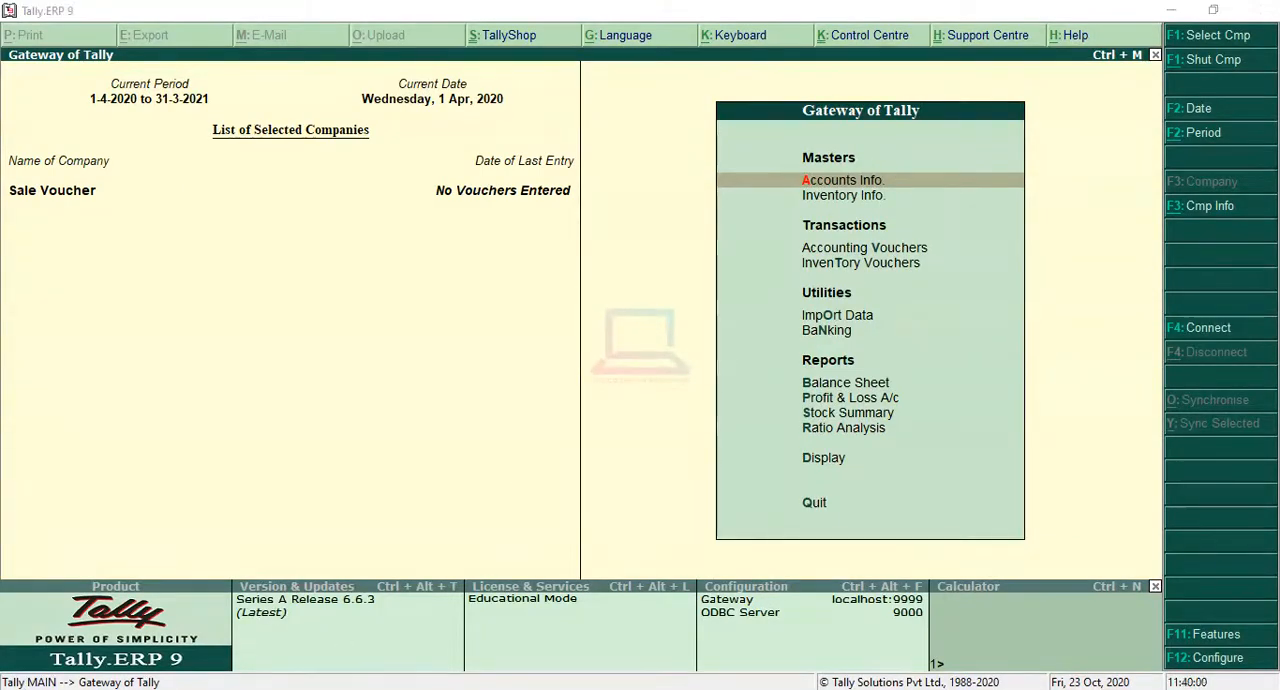
# Step: Review the furniture sales transactions in the sales question image and open the inventory masters in Tally.ERP 9
pyautogui.hotkey('alt', 'Tab')
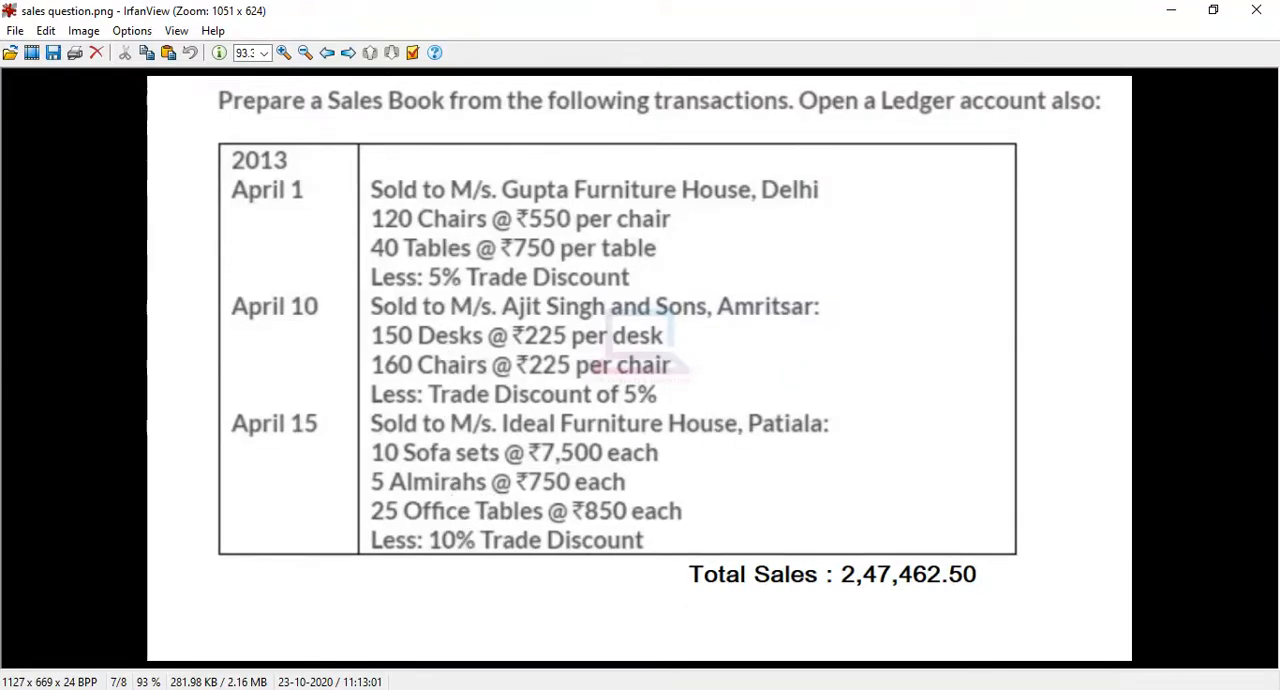
pyautogui.hotkey('alt', 'Tab')
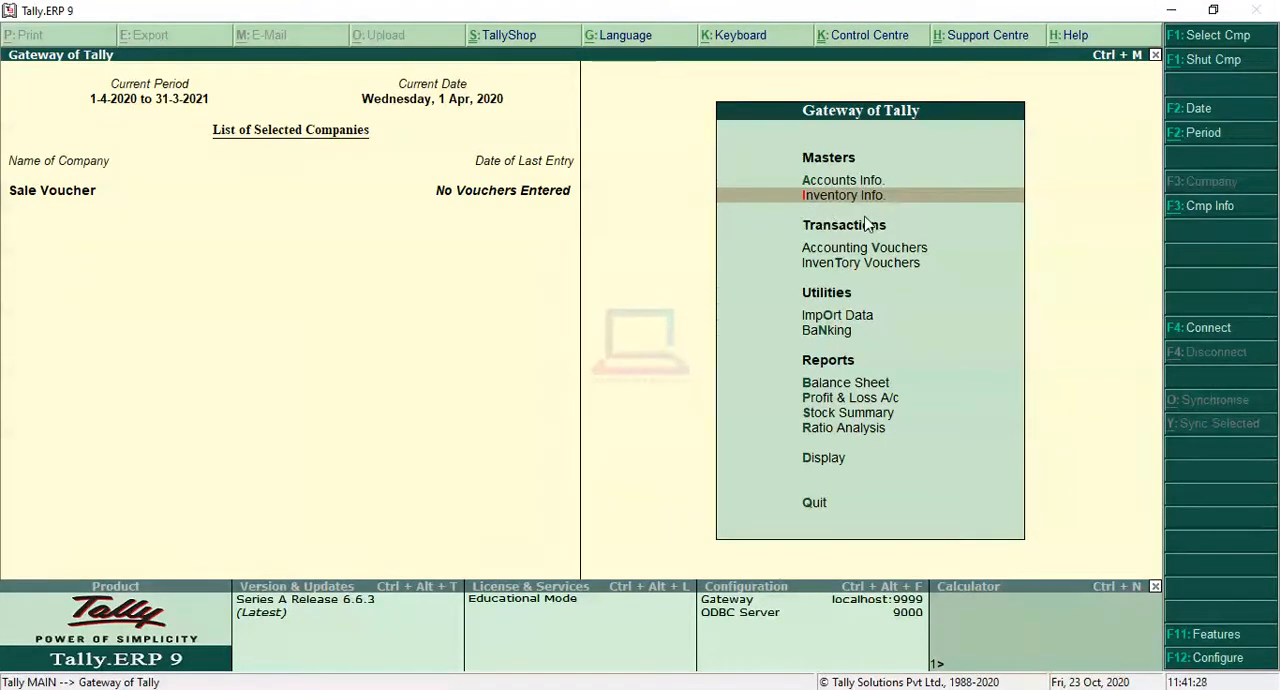
pyautogui.press('Return')
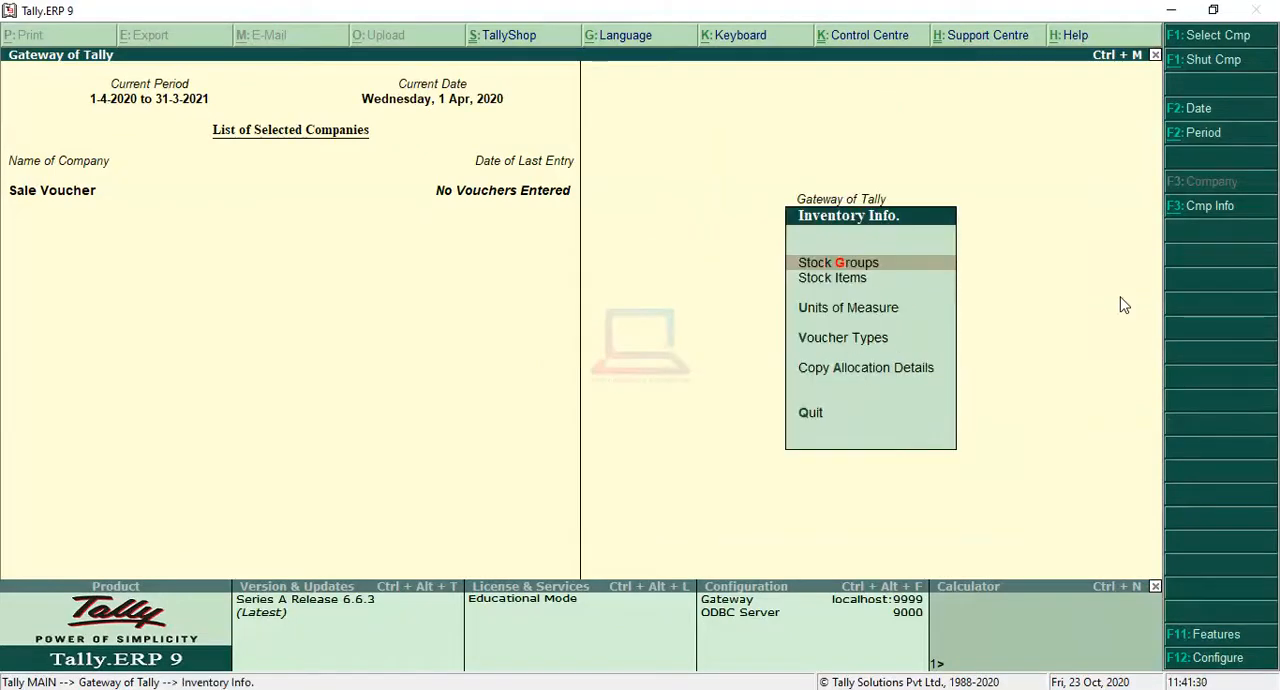
pyautogui.press('Down')
pyautogui.press('Down')
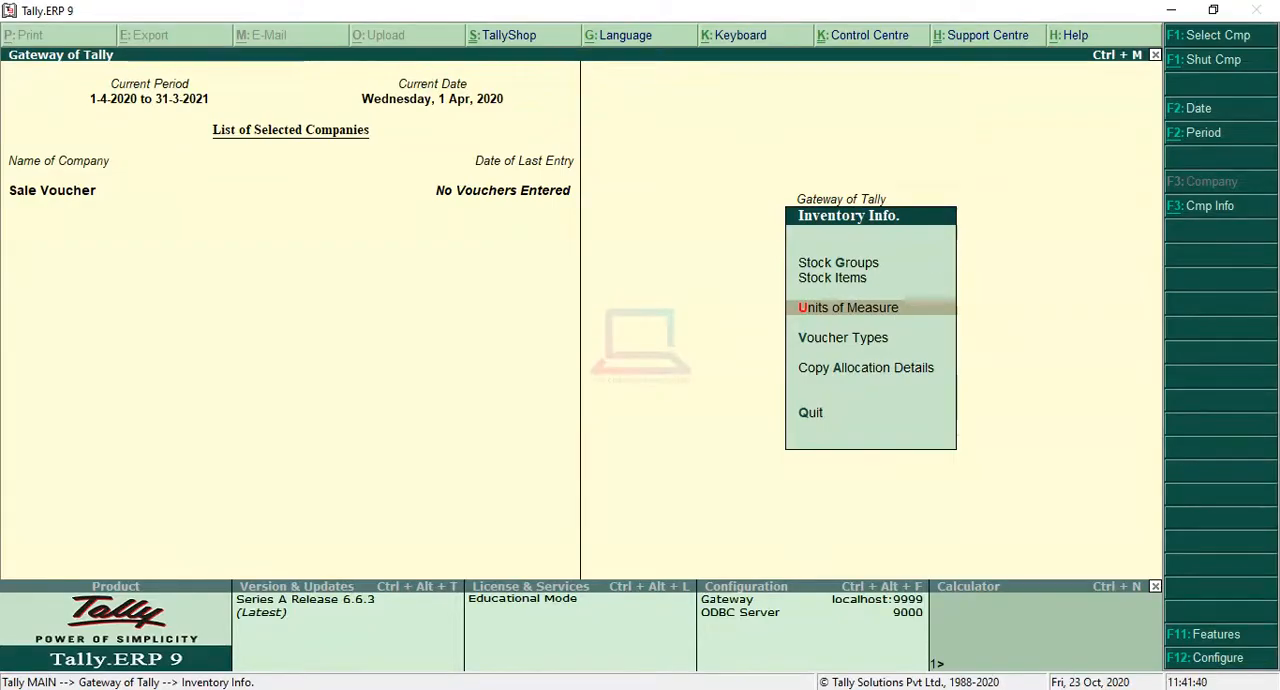
pyautogui.click(333, 689)
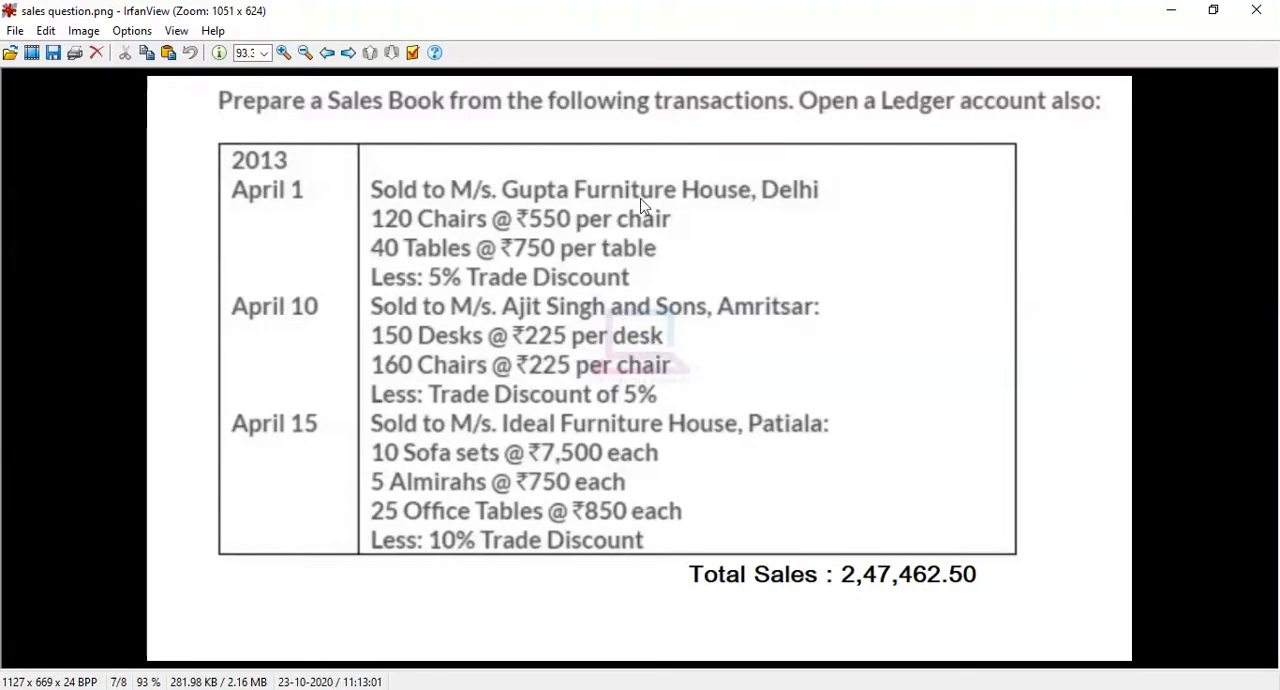
pyautogui.click(1163, 9)
# Step: Create a simple unit of measure with the symbol chair and the formal name Chairs
pyautogui.click(836, 312)
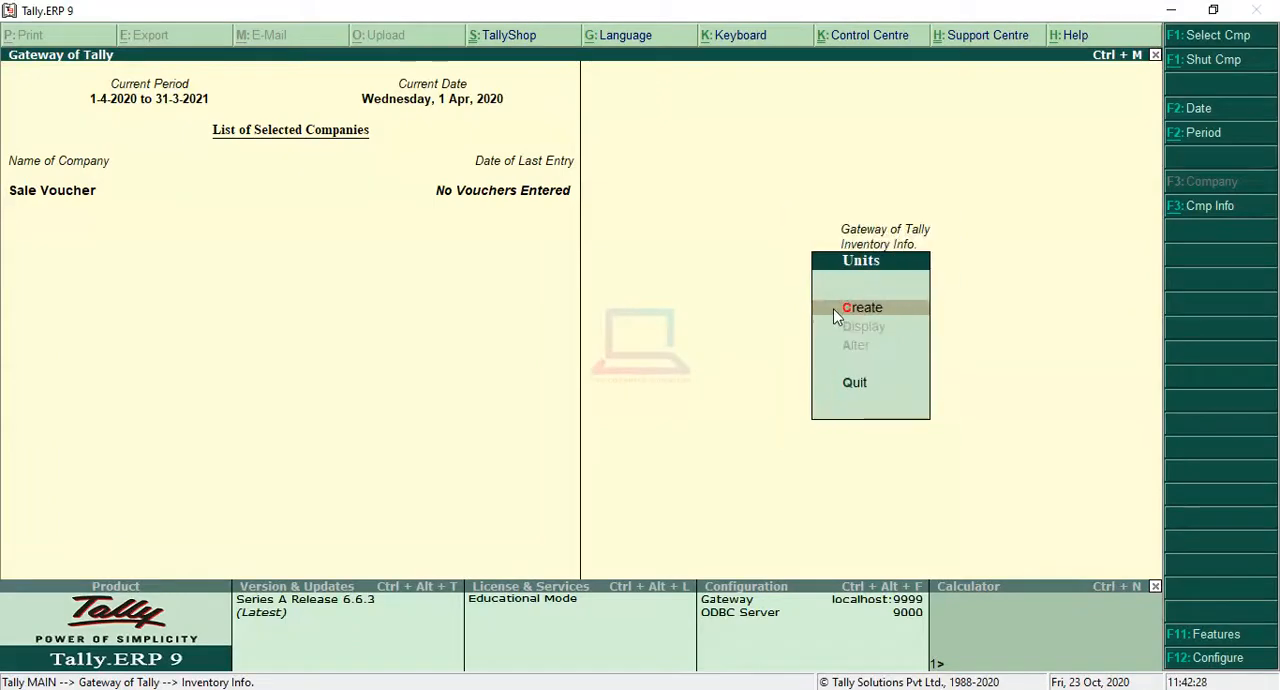
pyautogui.click(860, 308)
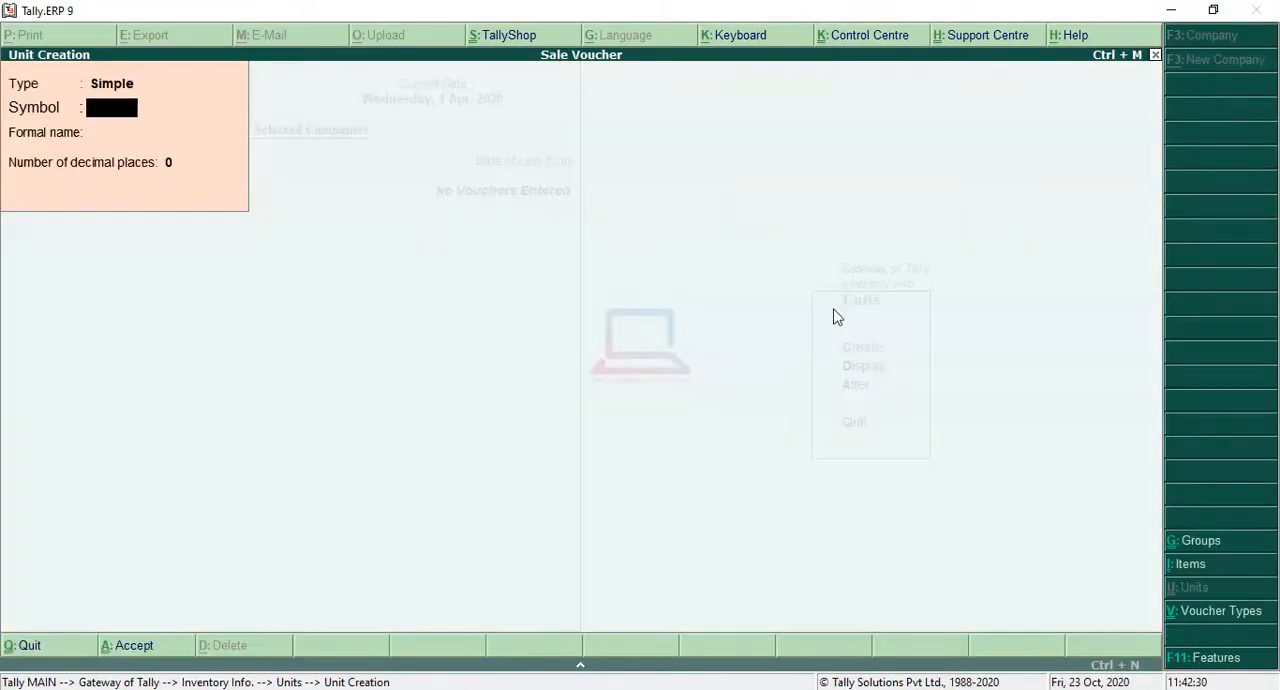
pyautogui.write('chair')
pyautogui.press('Return')
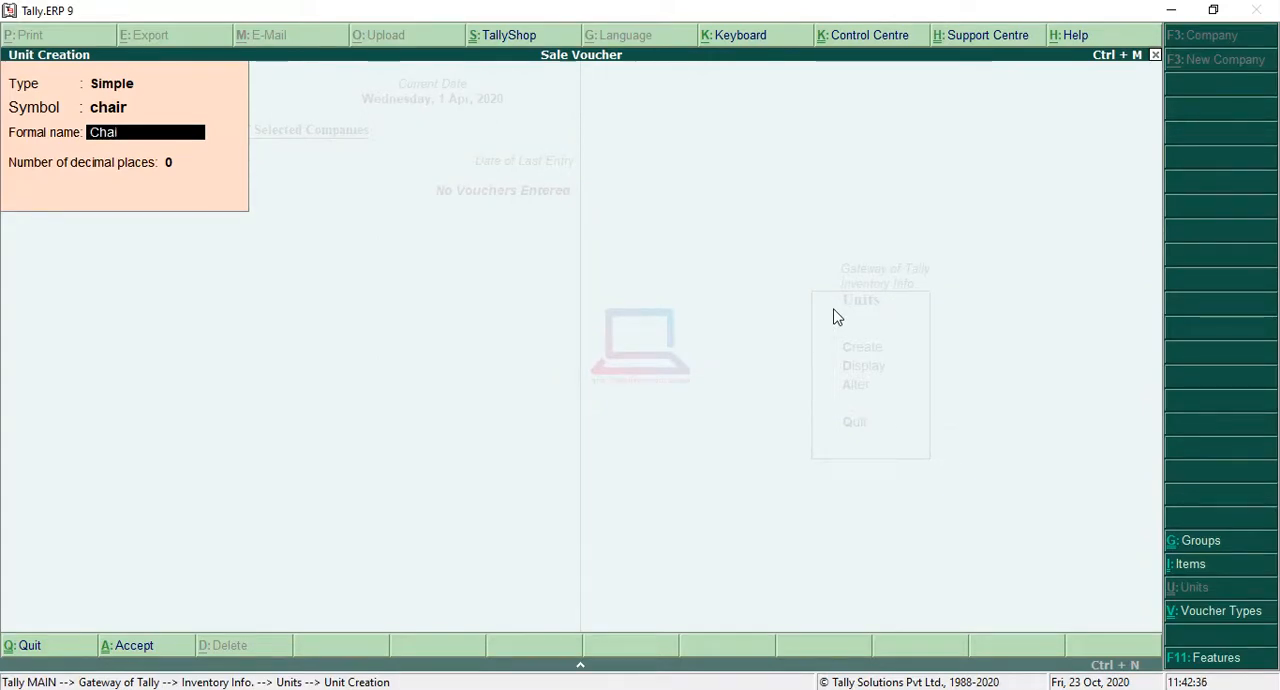
pyautogui.write('Chairs')
pyautogui.press('Return')
pyautogui.press('Return')
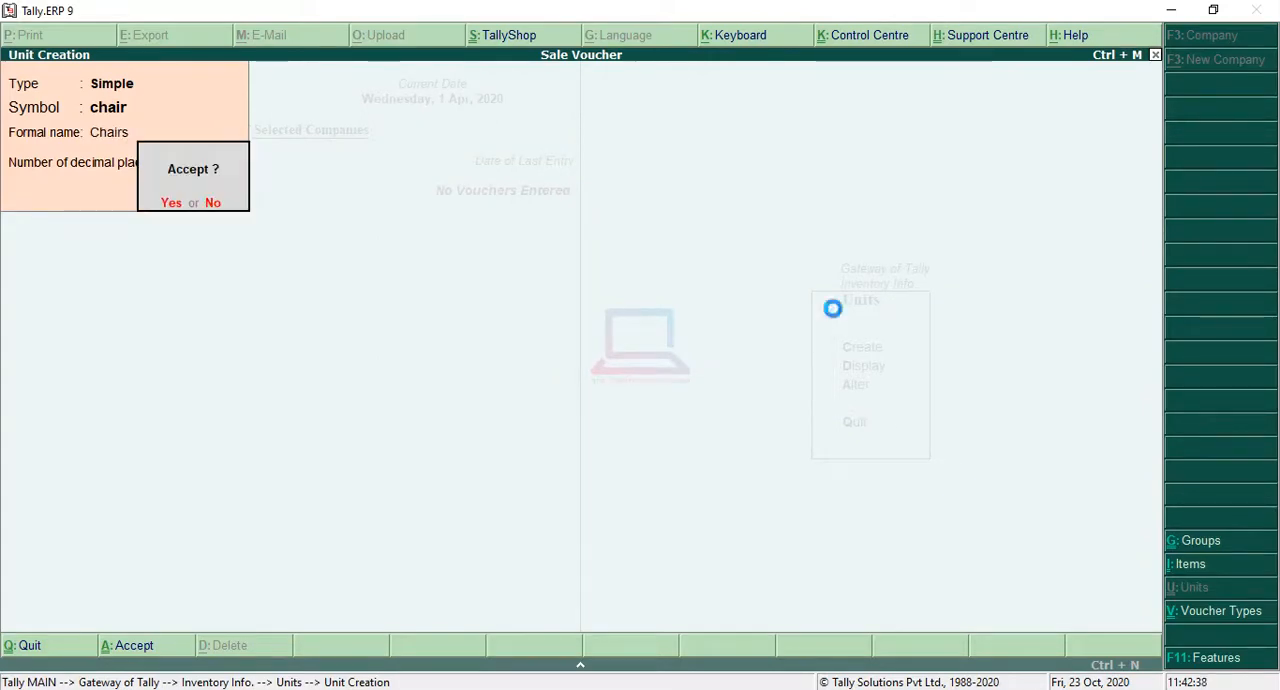
# Step: Create a simple unit of measure with the symbol table and the formal name Tables
pyautogui.press('Return')
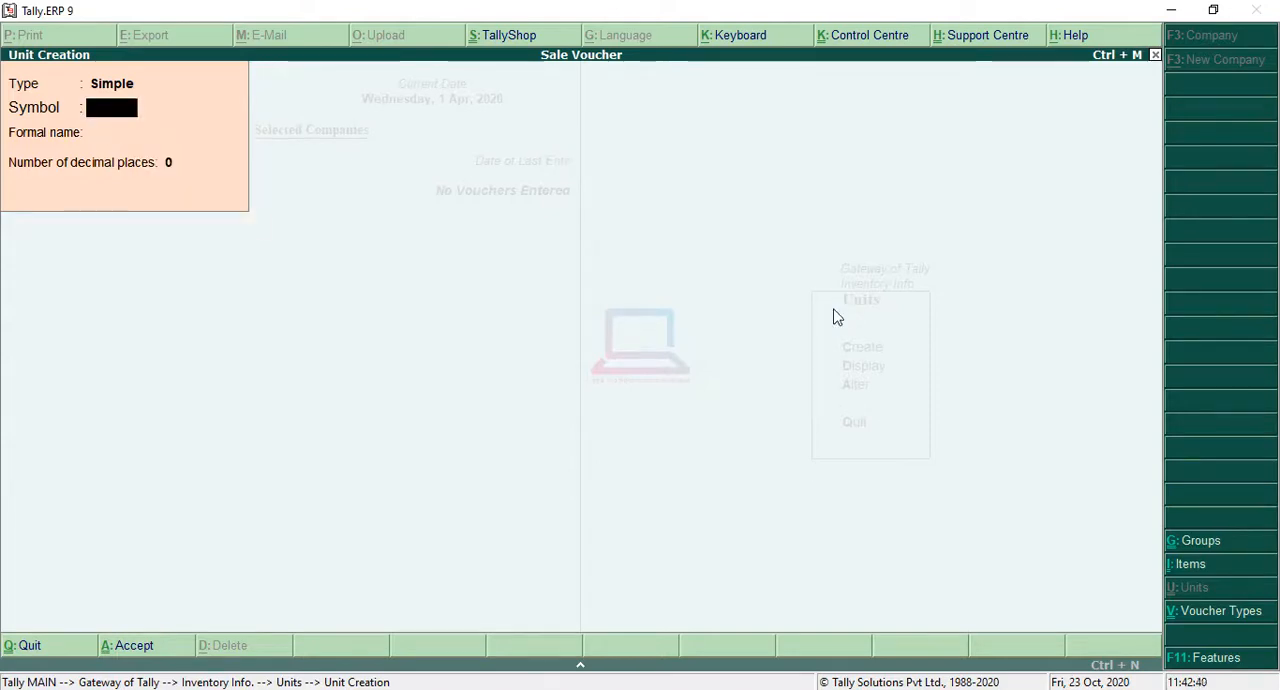
pyautogui.write('table')
pyautogui.press('Return')
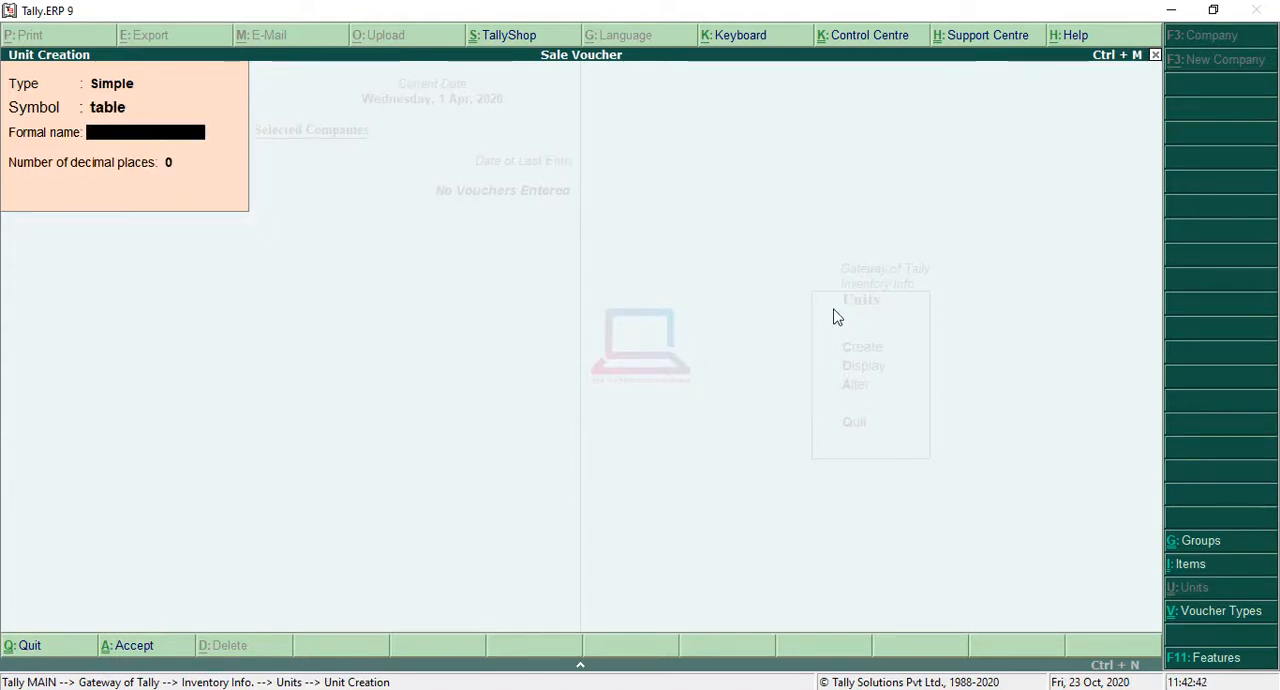
pyautogui.write('Tables')
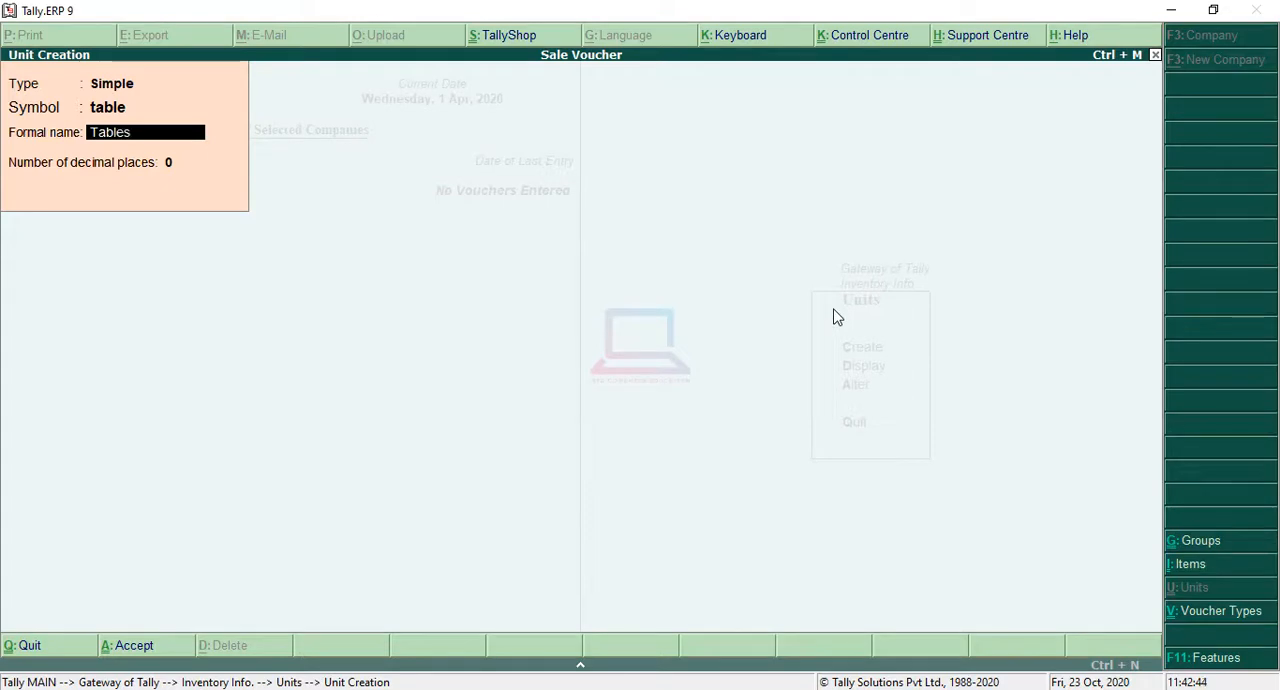
pyautogui.press('Return')
pyautogui.press('Return')
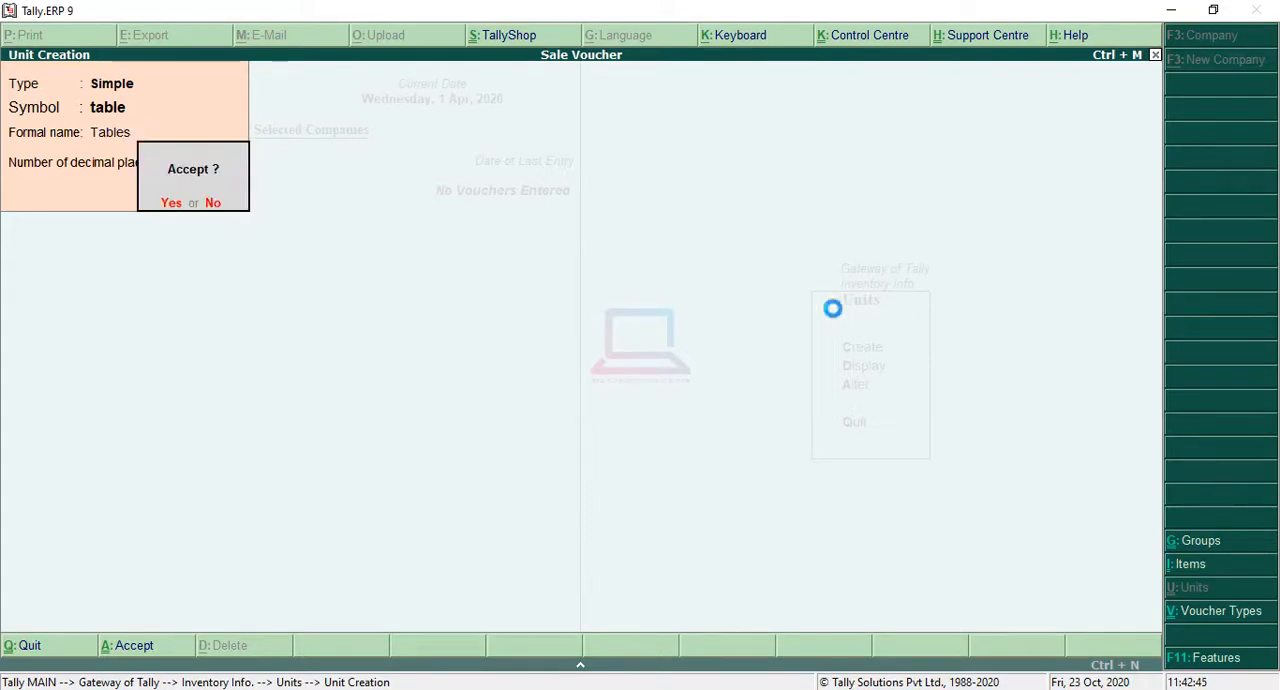
pyautogui.press('Return')
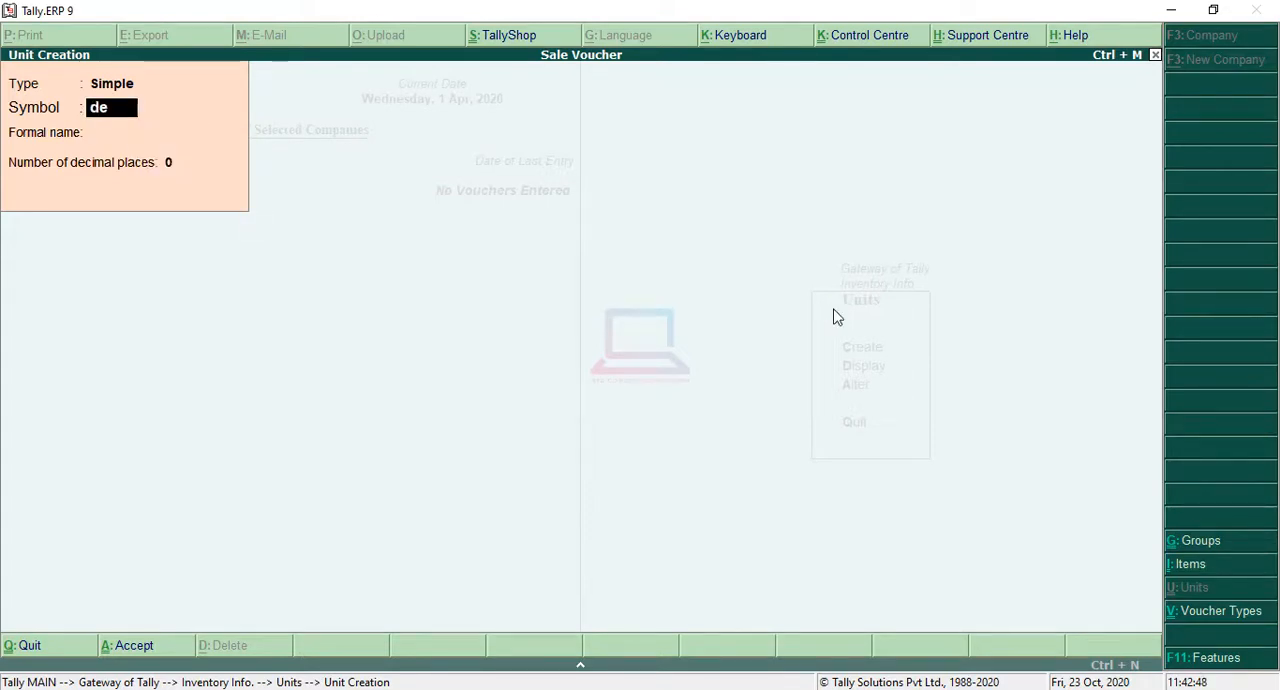
# Step: Create a simple unit of measure with the symbol desk and the formal name Desks
pyautogui.press('Return')
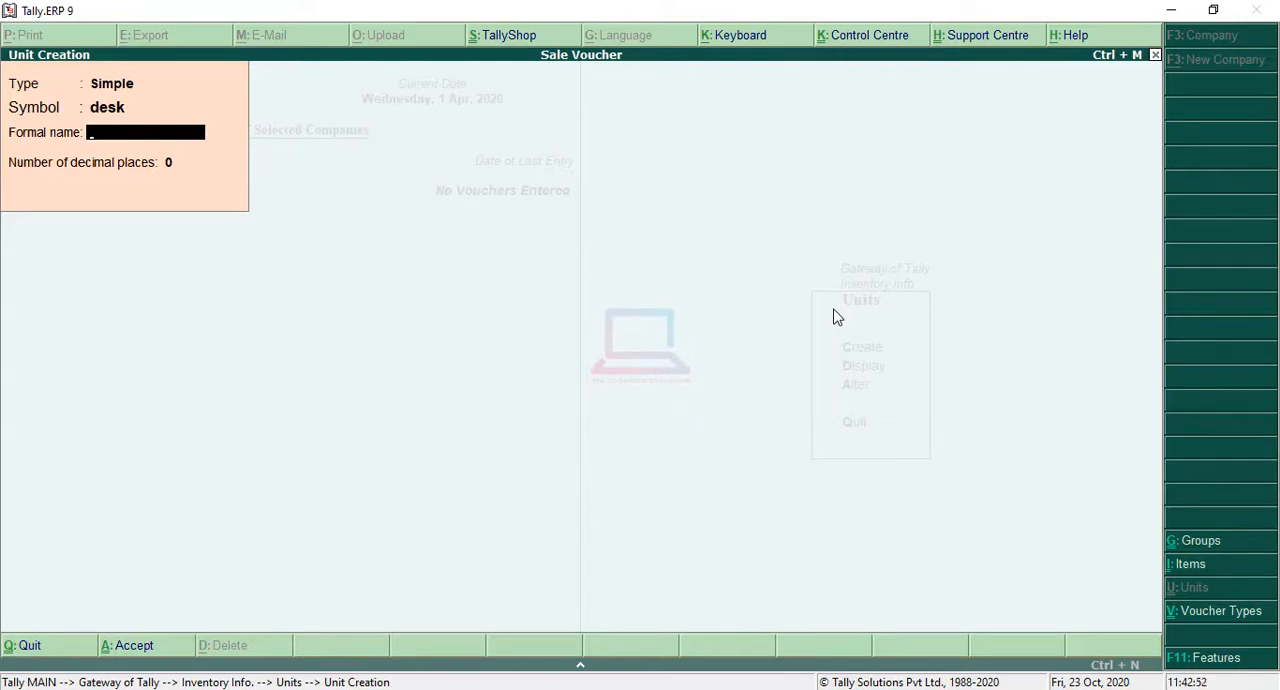
pyautogui.write('Desks')
pyautogui.press('Return')
pyautogui.press('Return')
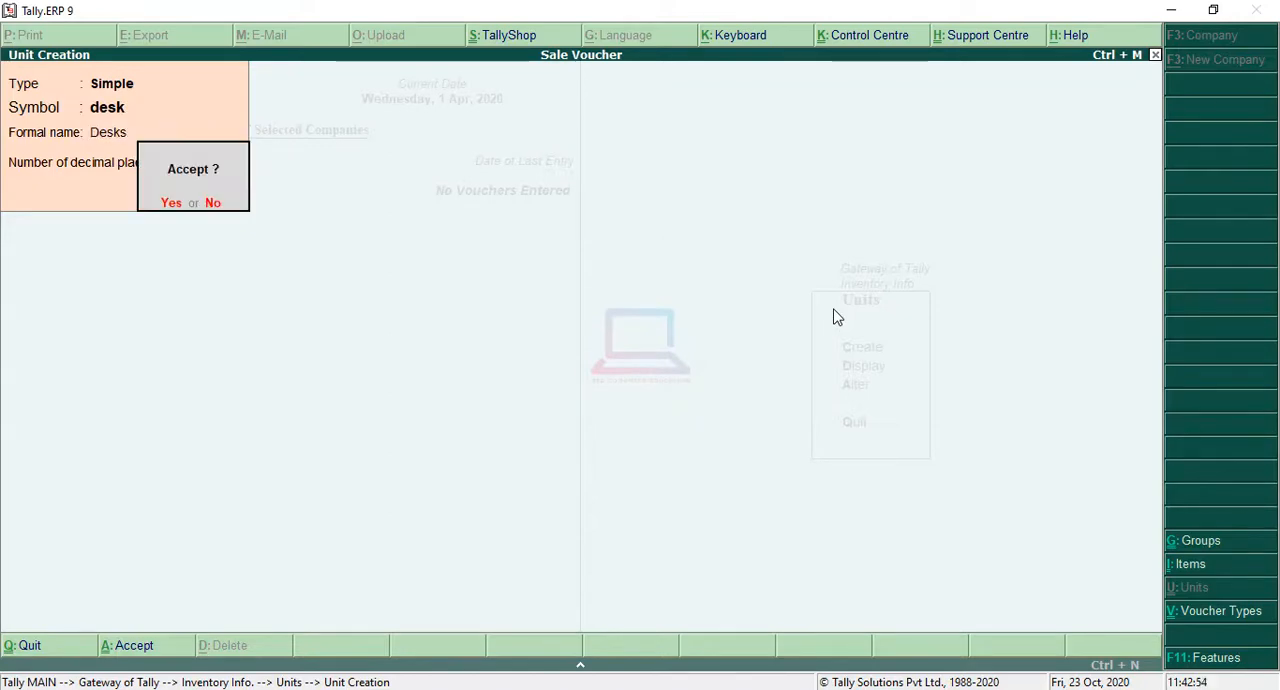
pyautogui.press('Return')
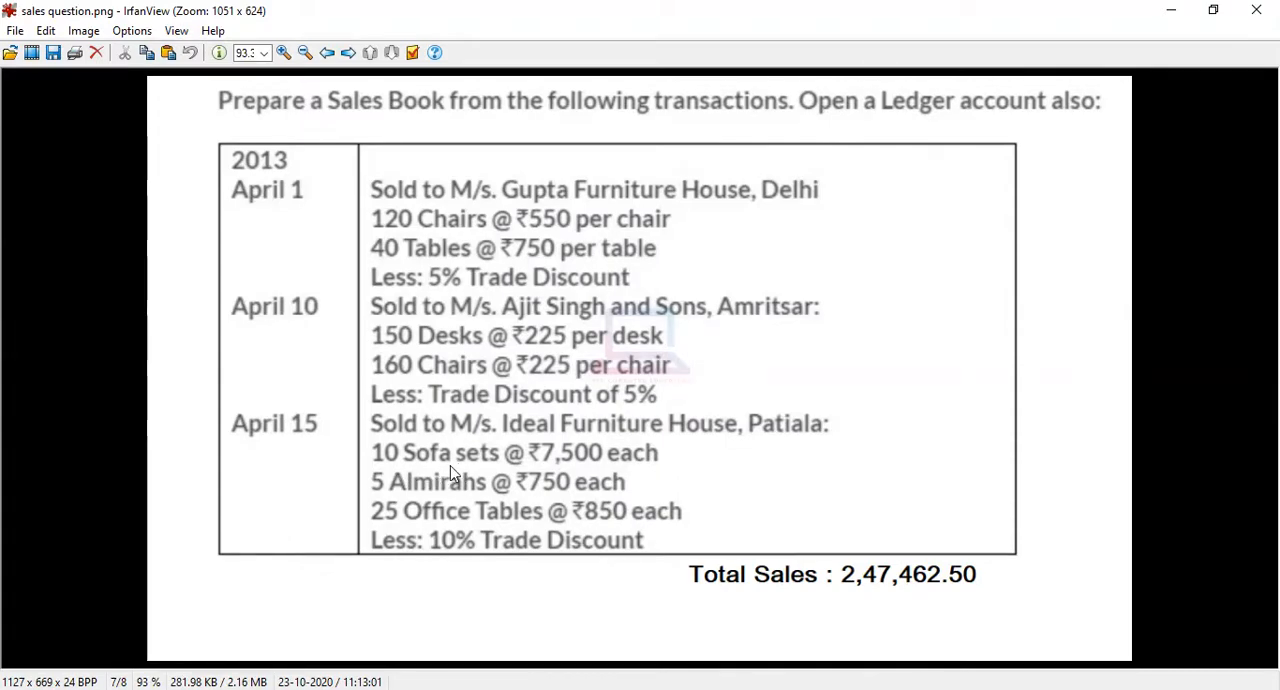
# Step: Create a simple unit of measure with the symbol itm and the formal name Itmes, and return to the inventory masters
pyautogui.click(1170, 11)
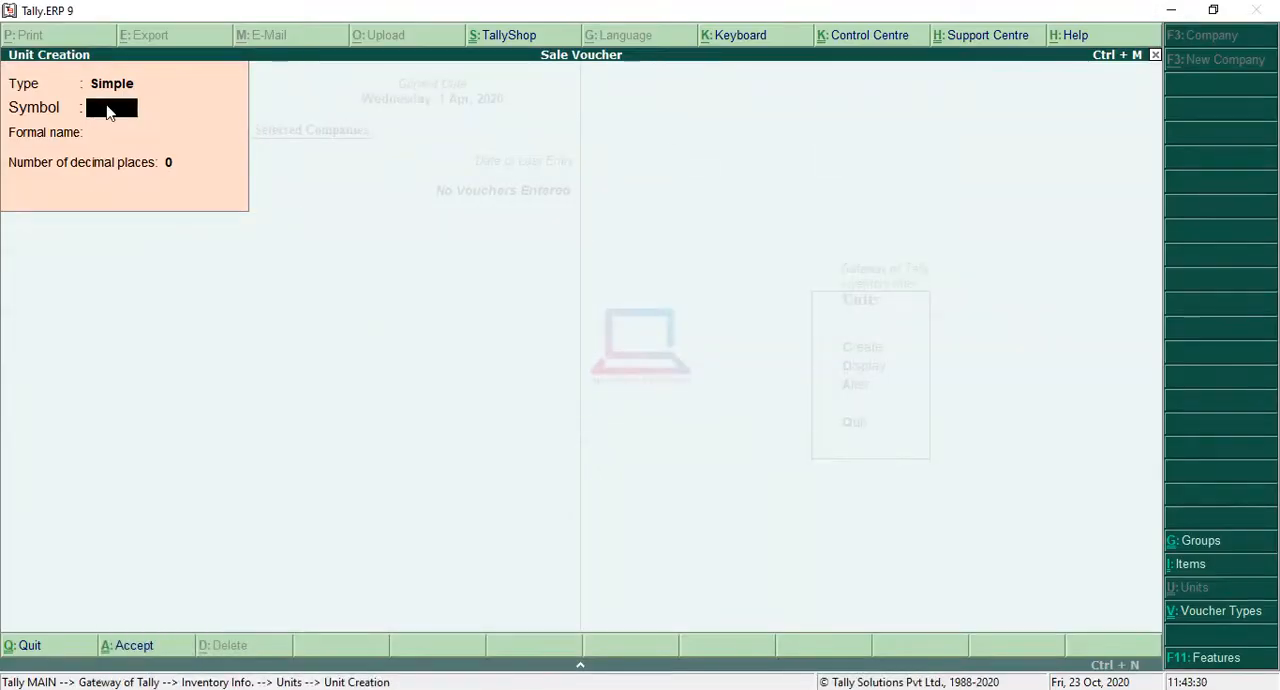
pyautogui.write('lt')
pyautogui.press('Return')
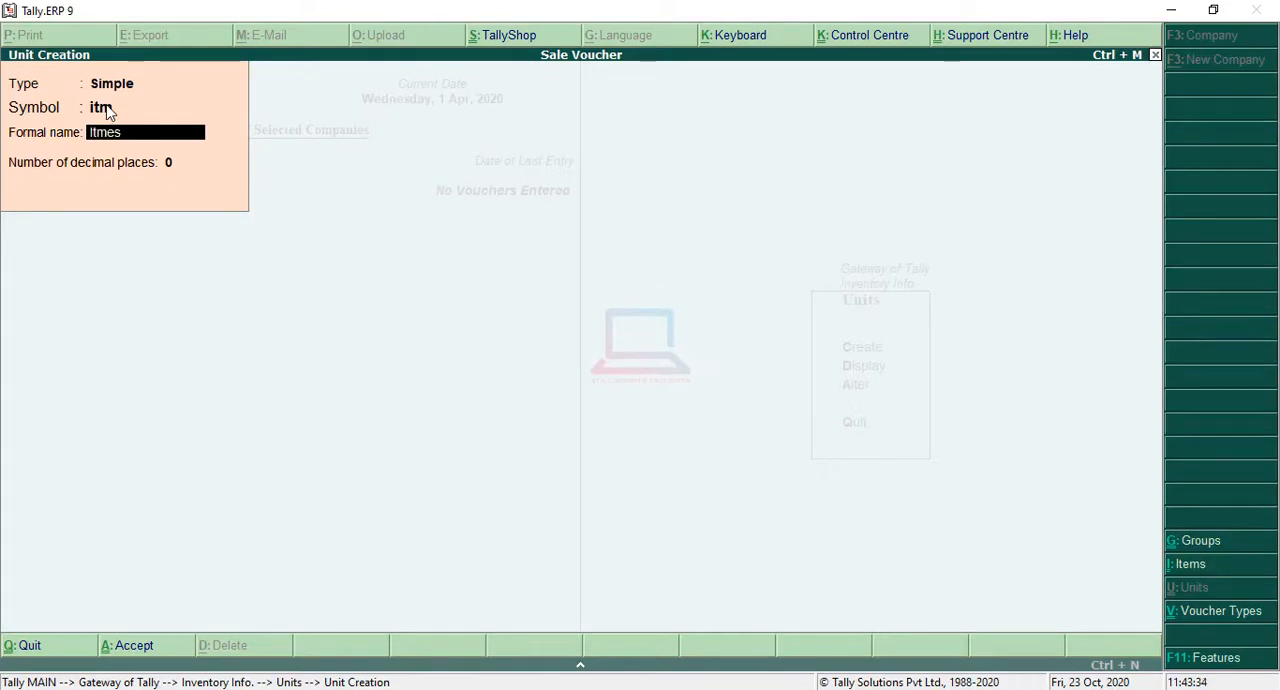
pyautogui.press('Return')
pyautogui.press('Return')
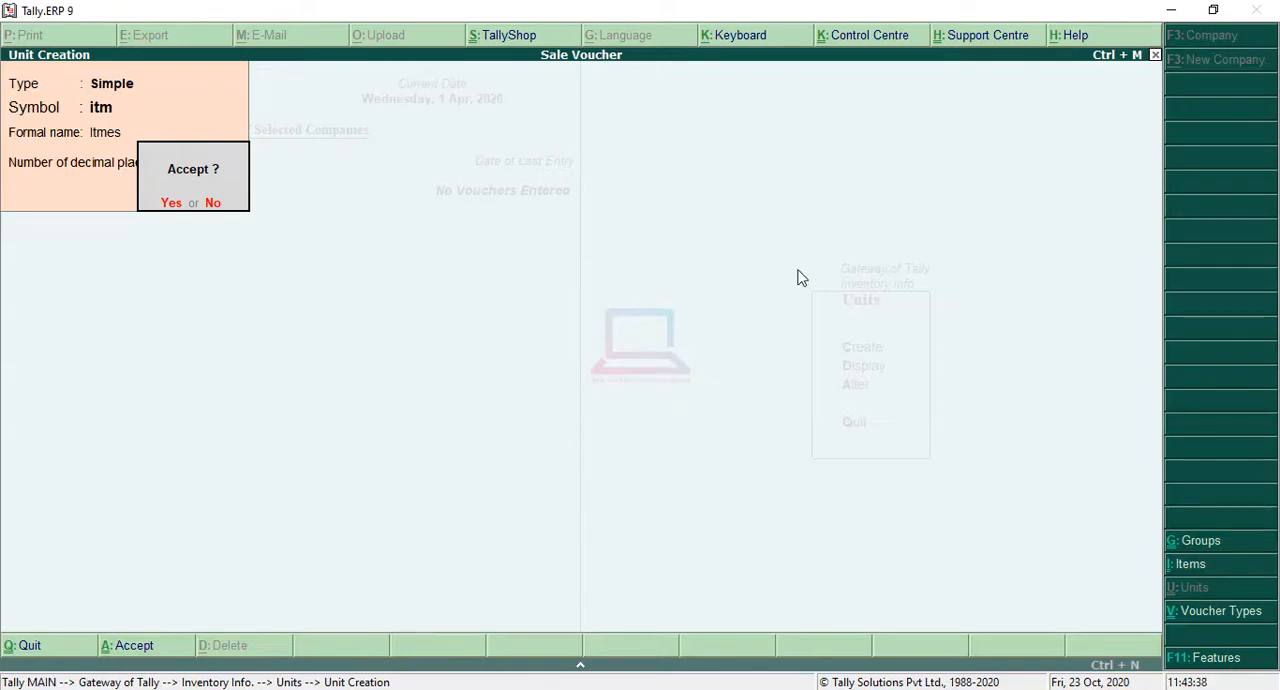
pyautogui.press('Return')
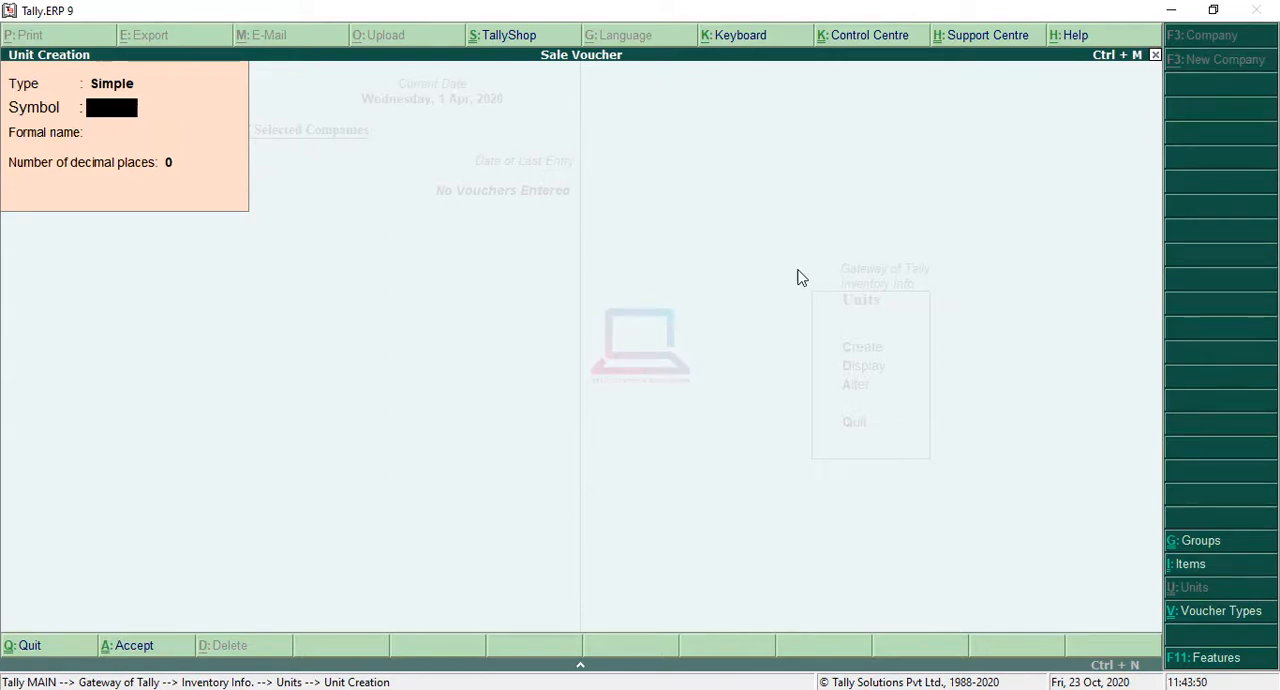
pyautogui.press('Escape')
pyautogui.press('y')
pyautogui.press('Escape')
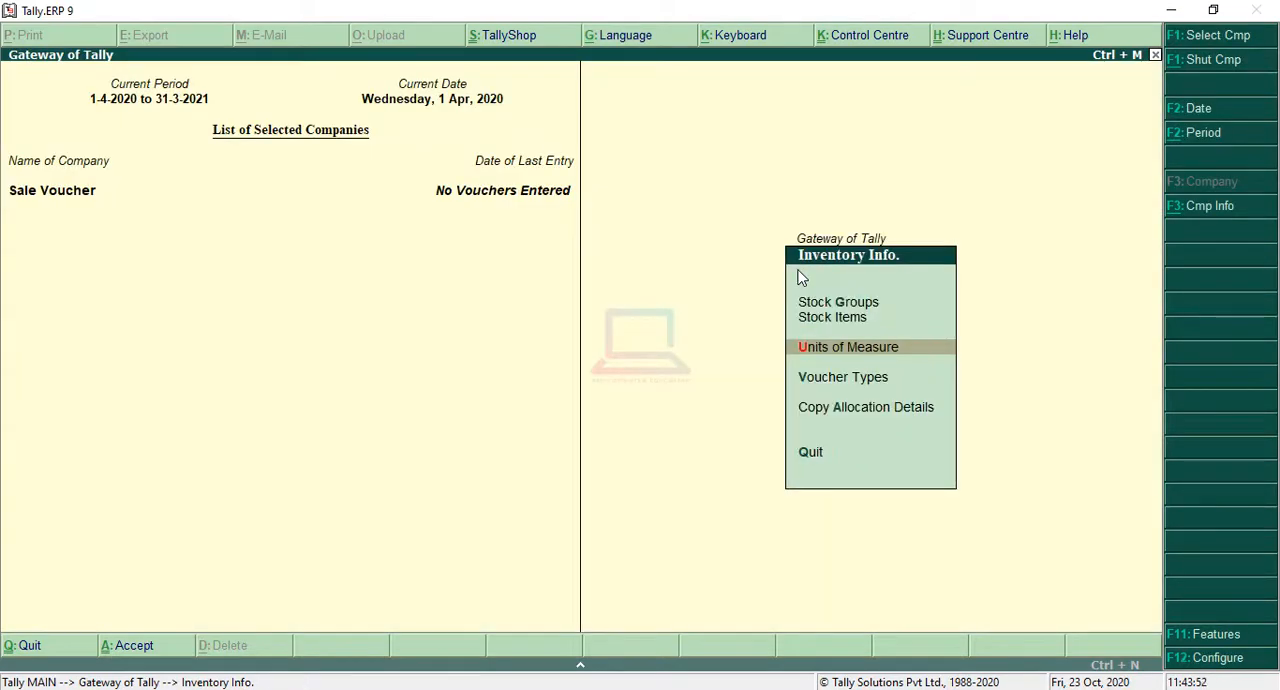
# Step: Create a single stock group named Furniture under Primary, without adding item quantities, and return to the inventory masters
pyautogui.press('Up')
pyautogui.press('Up')
pyautogui.press('Return')
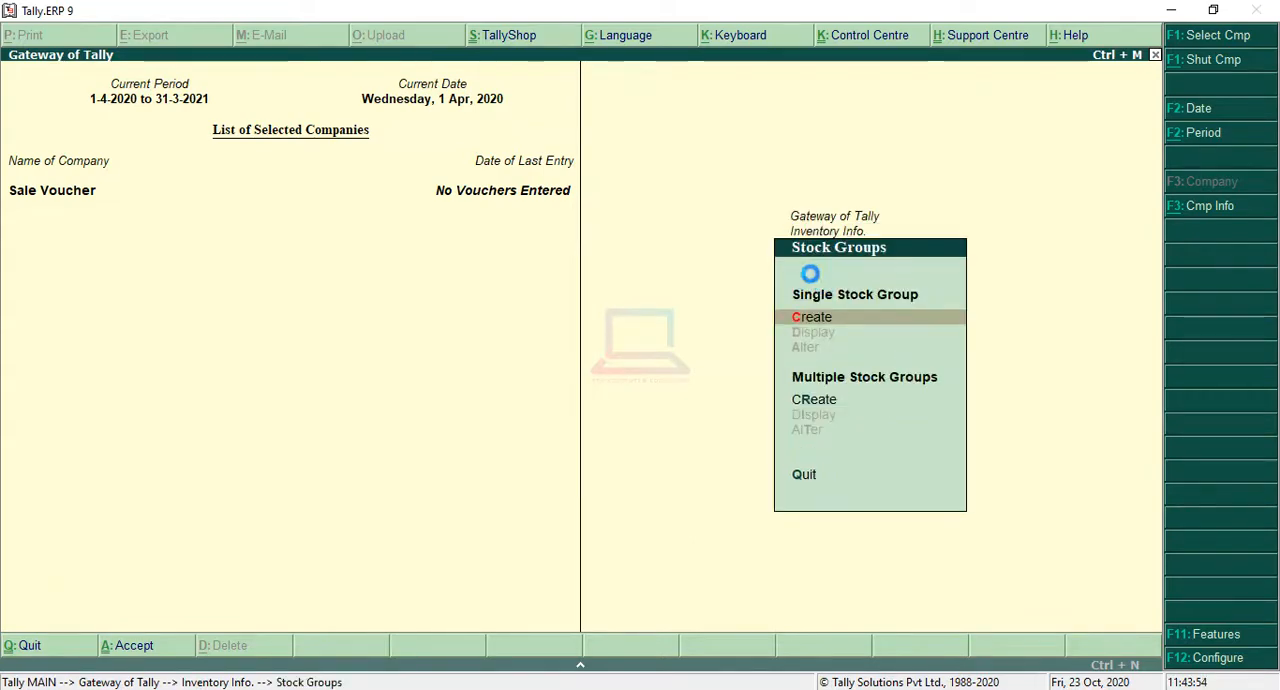
pyautogui.press('Return')
pyautogui.hotkey('alt', 'Tab')
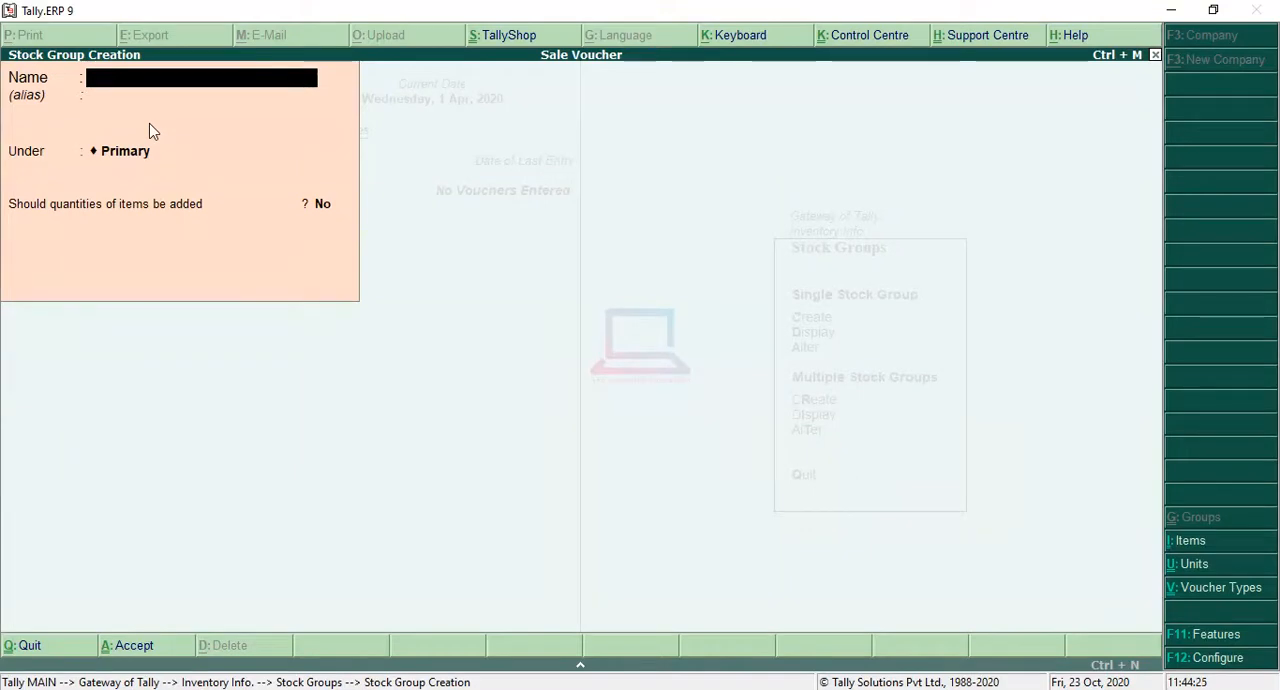
pyautogui.write('Furniture')
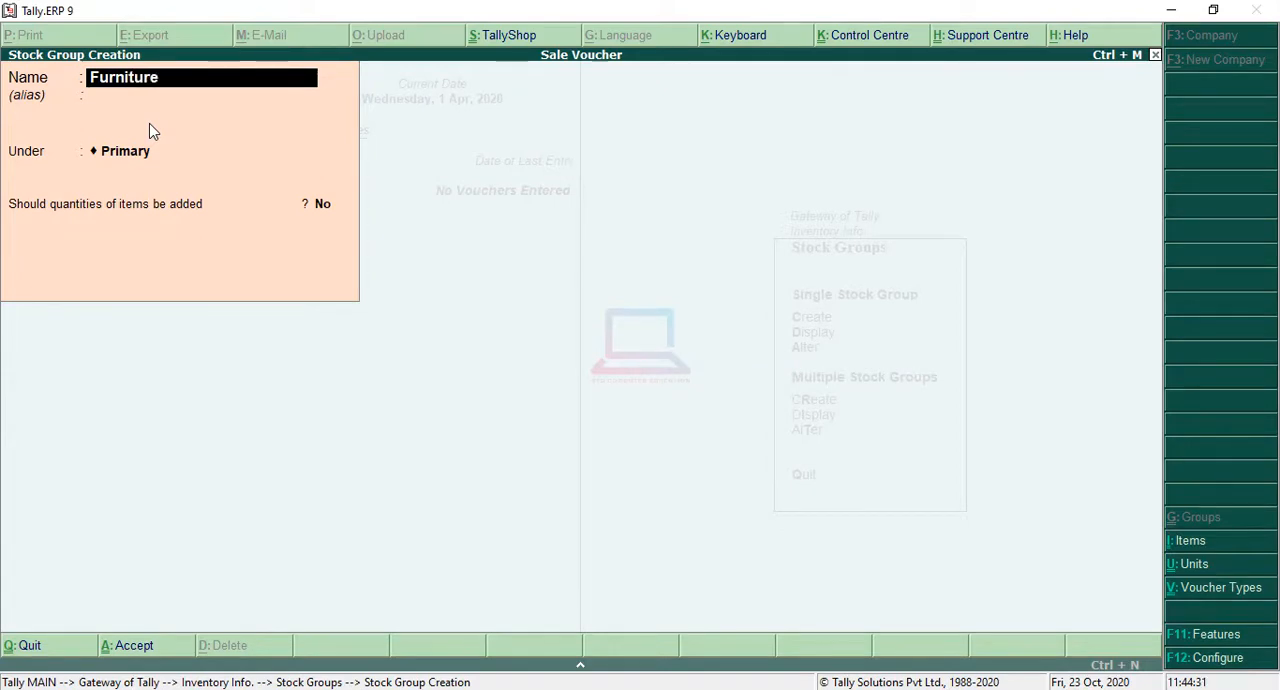
pyautogui.press('Return')
pyautogui.press('Return')
pyautogui.press('Return')
pyautogui.press('Return')
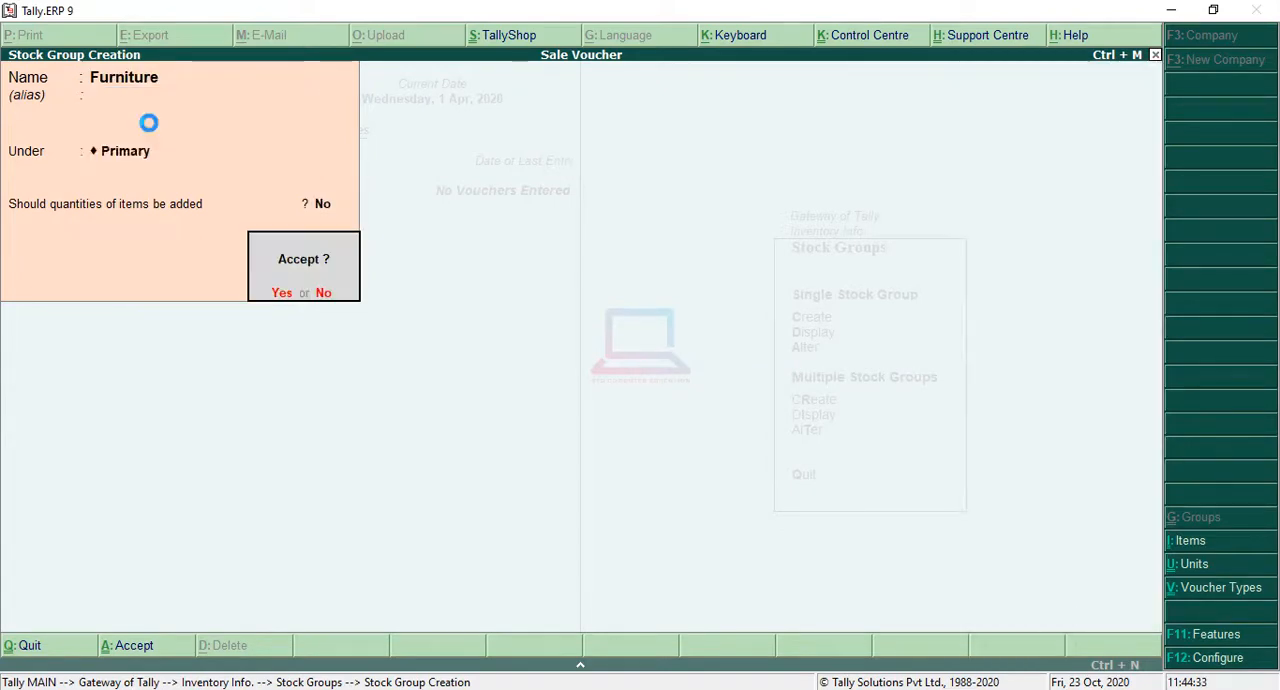
pyautogui.press('Return')
pyautogui.press('Escape')
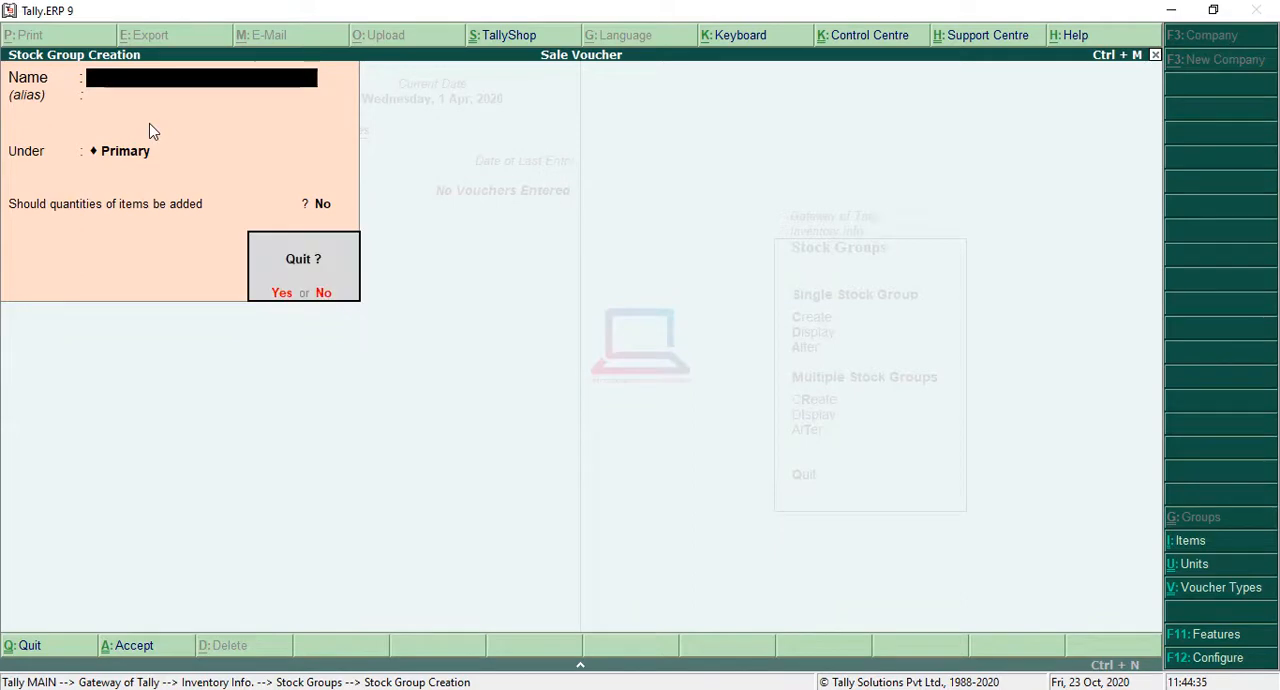
pyautogui.press('y')
pyautogui.press('Escape')
# Step: Start creating multiple stock items under the Furniture group
pyautogui.press('Down')
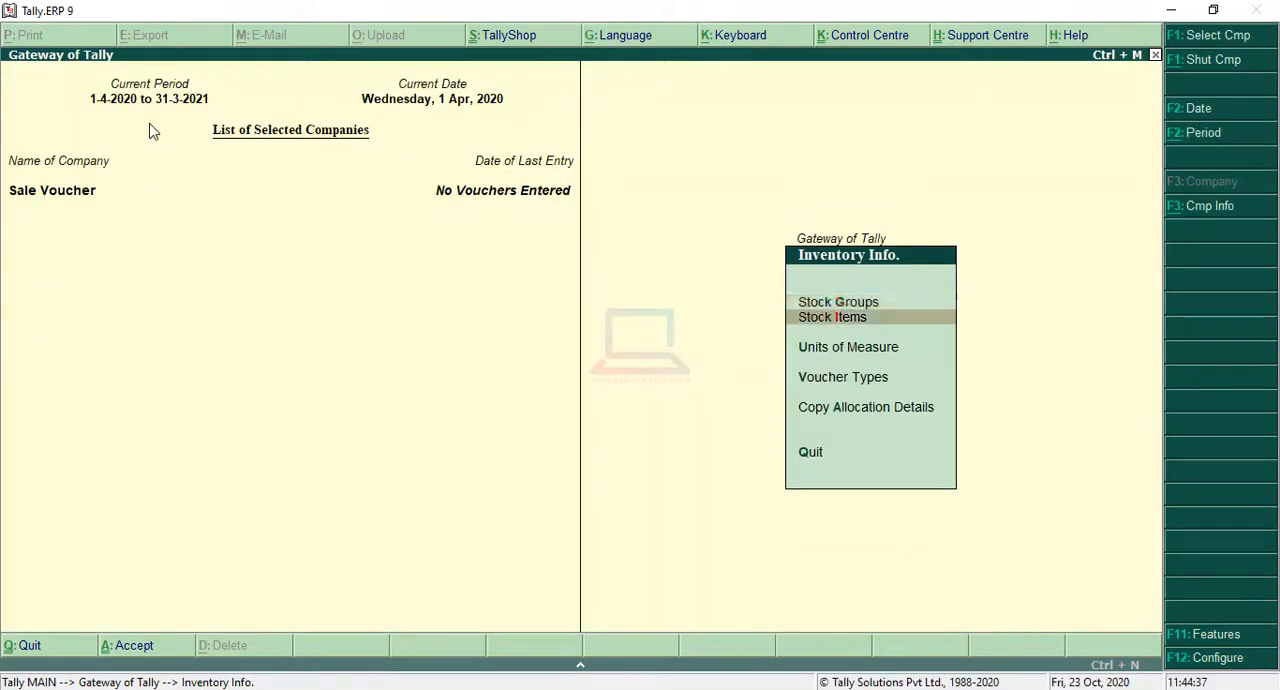
pyautogui.press('Return')
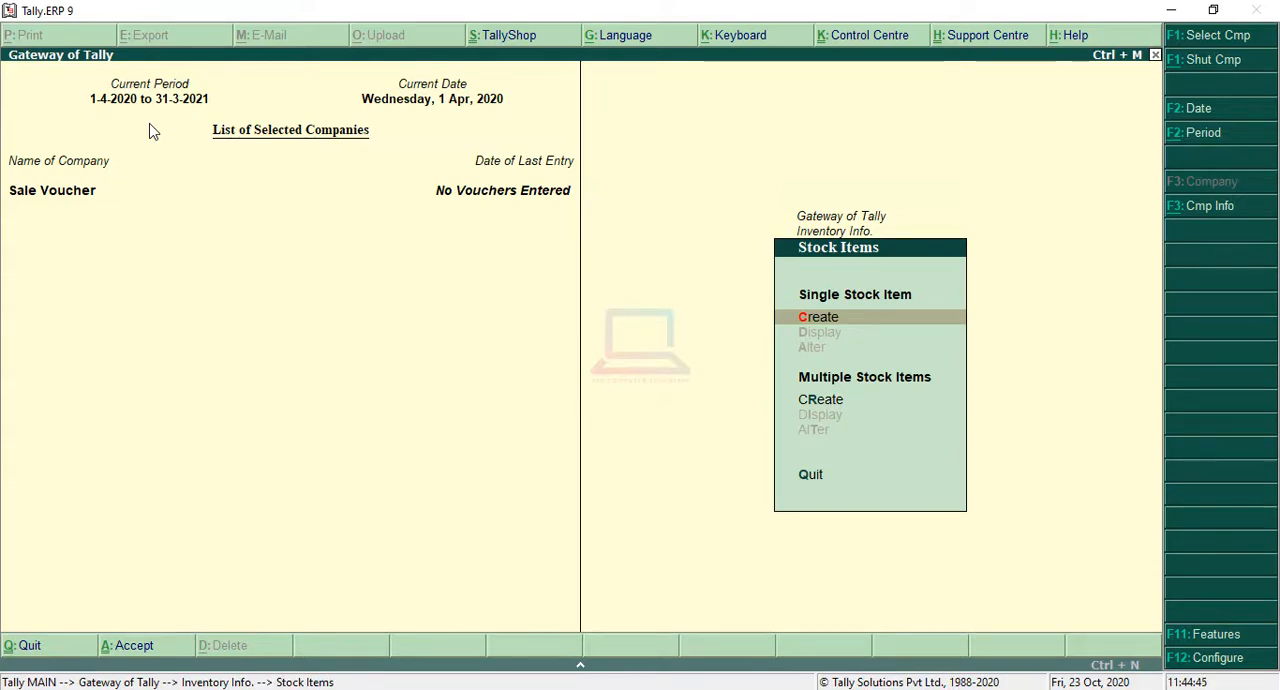
pyautogui.press('Down')
pyautogui.press('Down')
pyautogui.press('Up')
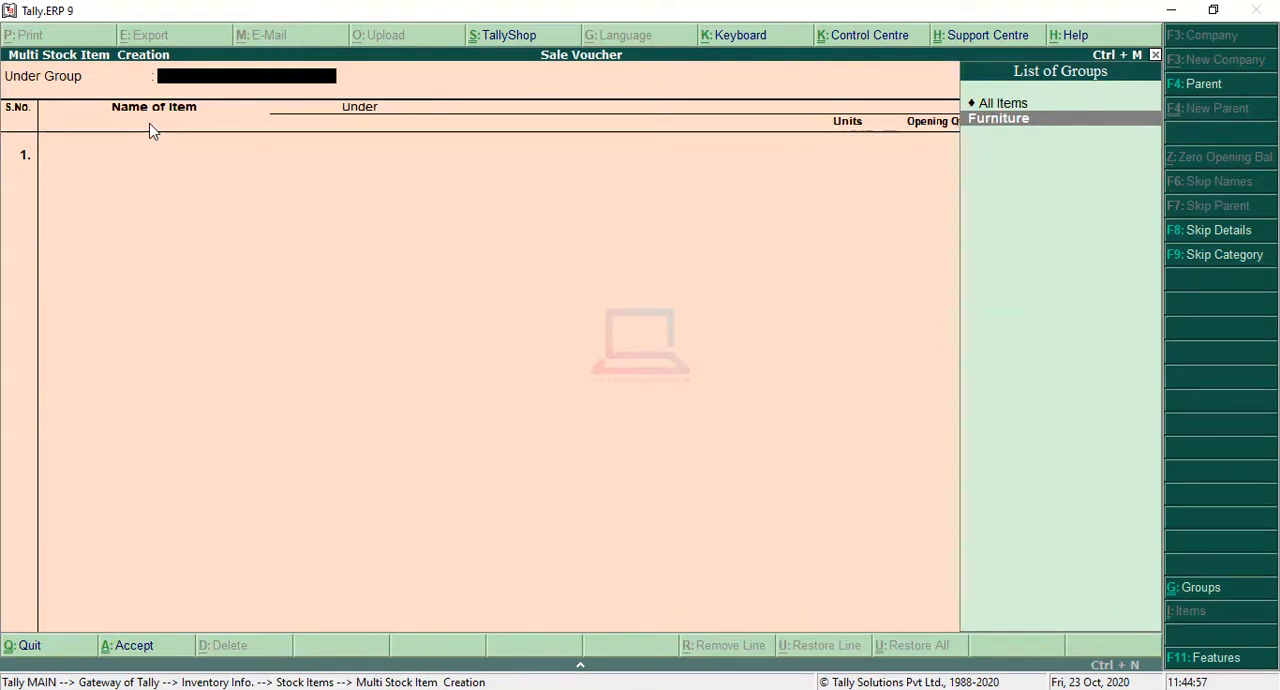
pyautogui.press('Return')
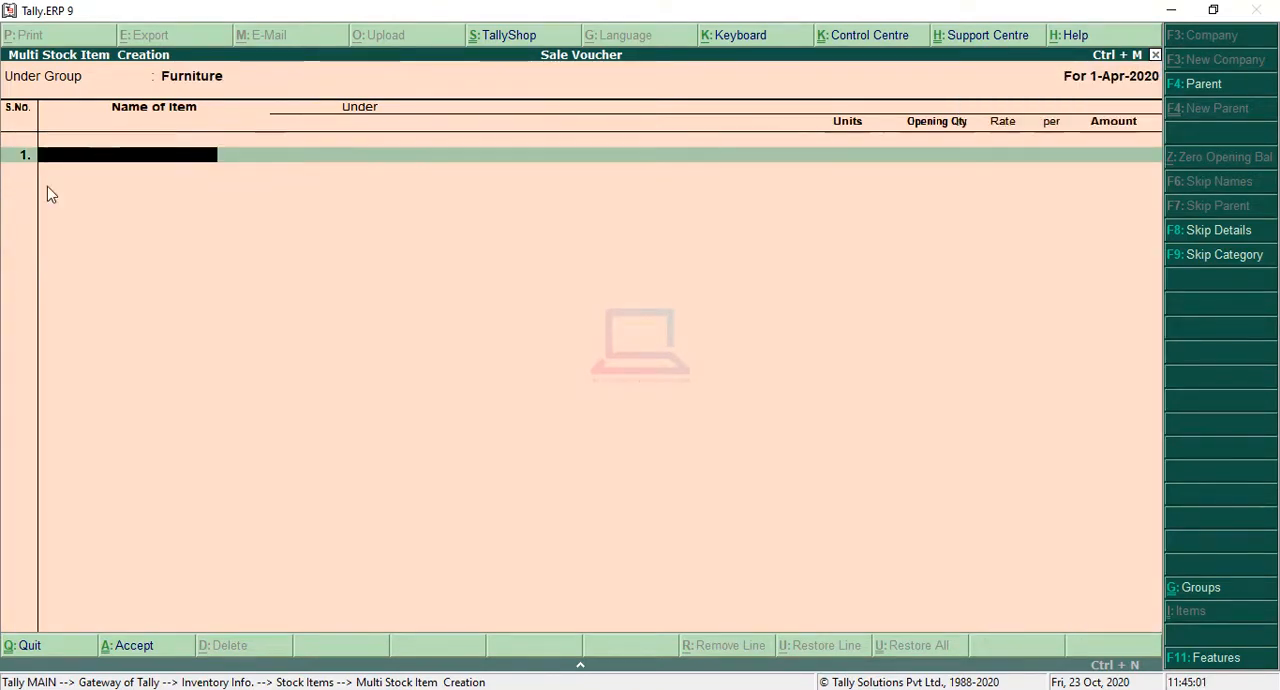
# Step: Check the item names in the sales question image, then add the stock item Chairs with the unit chair
pyautogui.hotkey('alt', 'Tab')
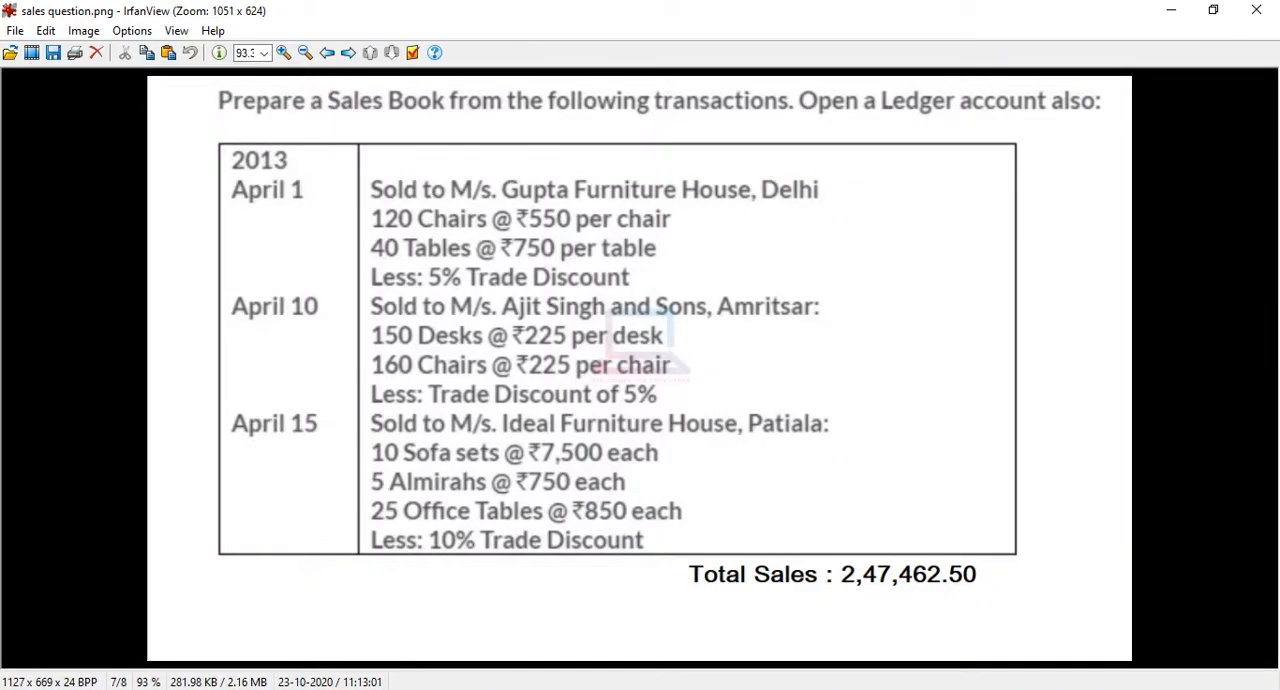
pyautogui.hotkey('alt', 'Tab')
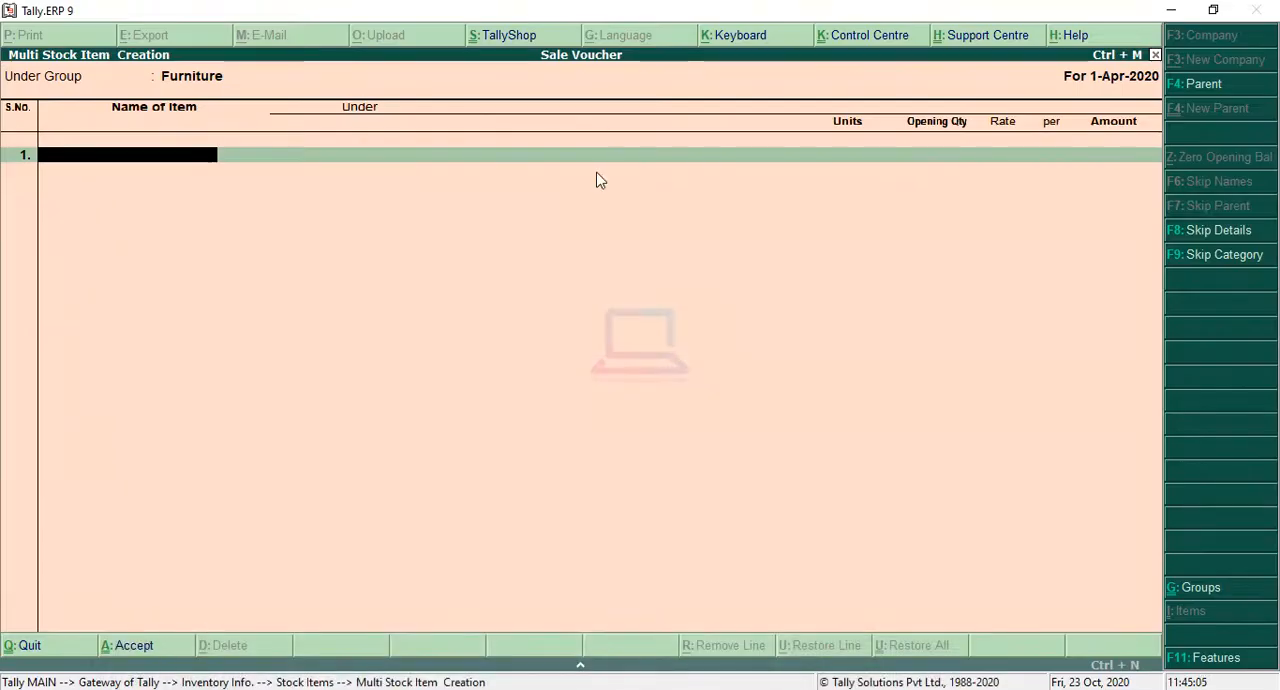
pyautogui.write('Chairs')
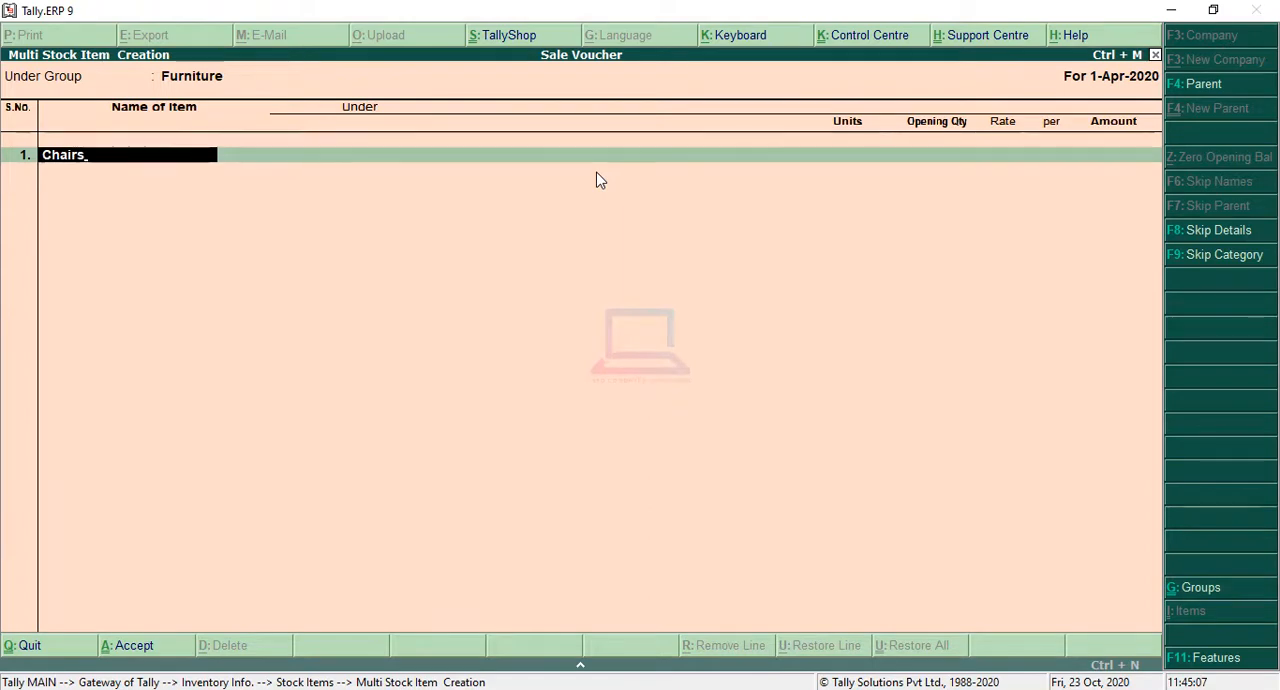
pyautogui.press('Return')
pyautogui.press('Return')
pyautogui.press('Down')
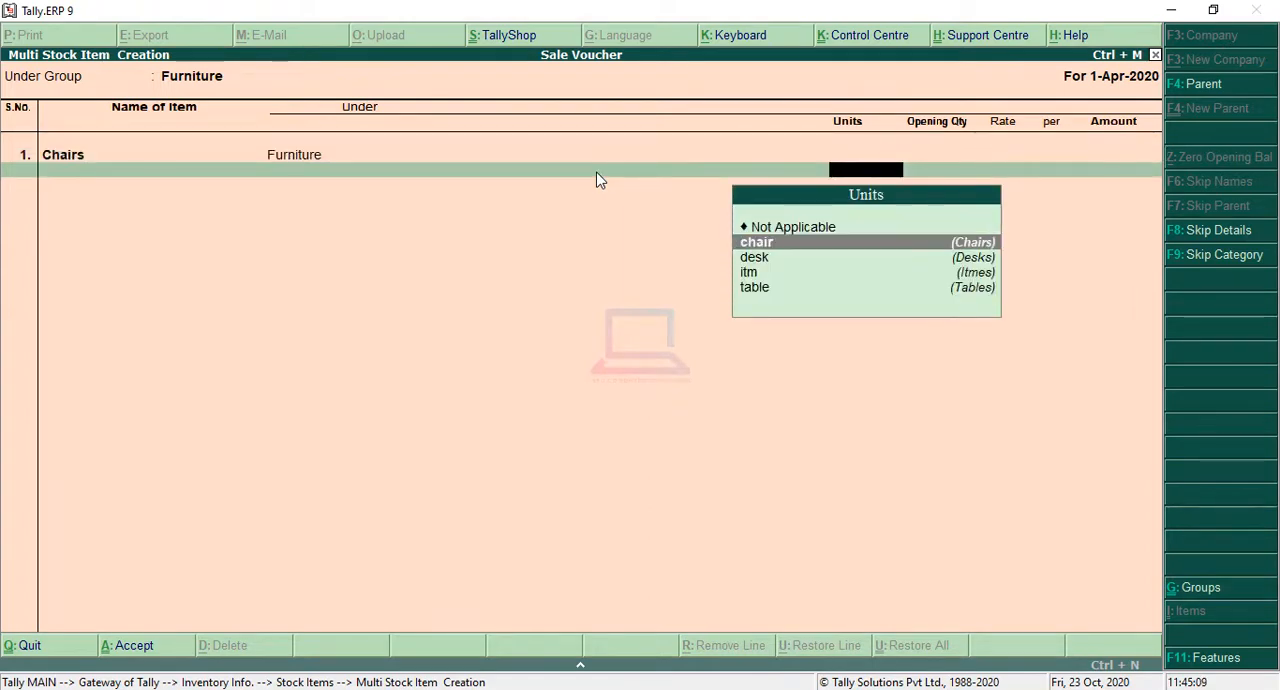
pyautogui.press('Return')
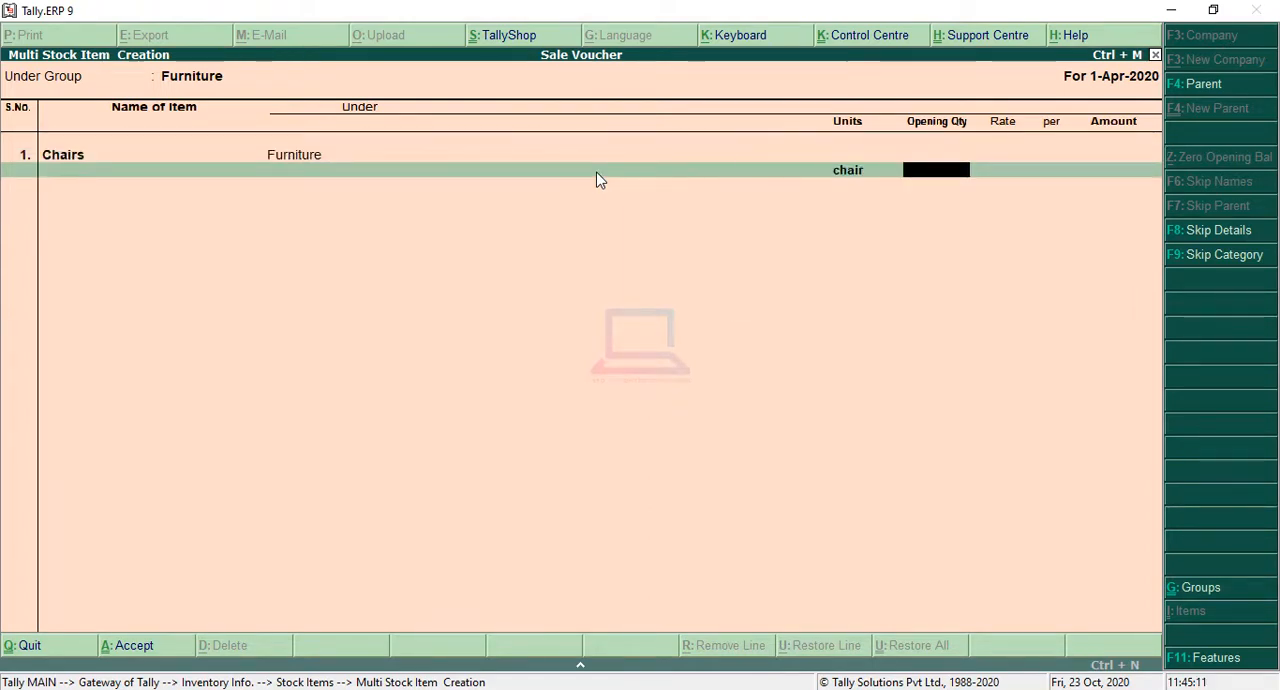
# Step: Set the opening quantity of Chairs to 280, checking it against the sales question image, and leave rate and amount blank
pyautogui.write('280')
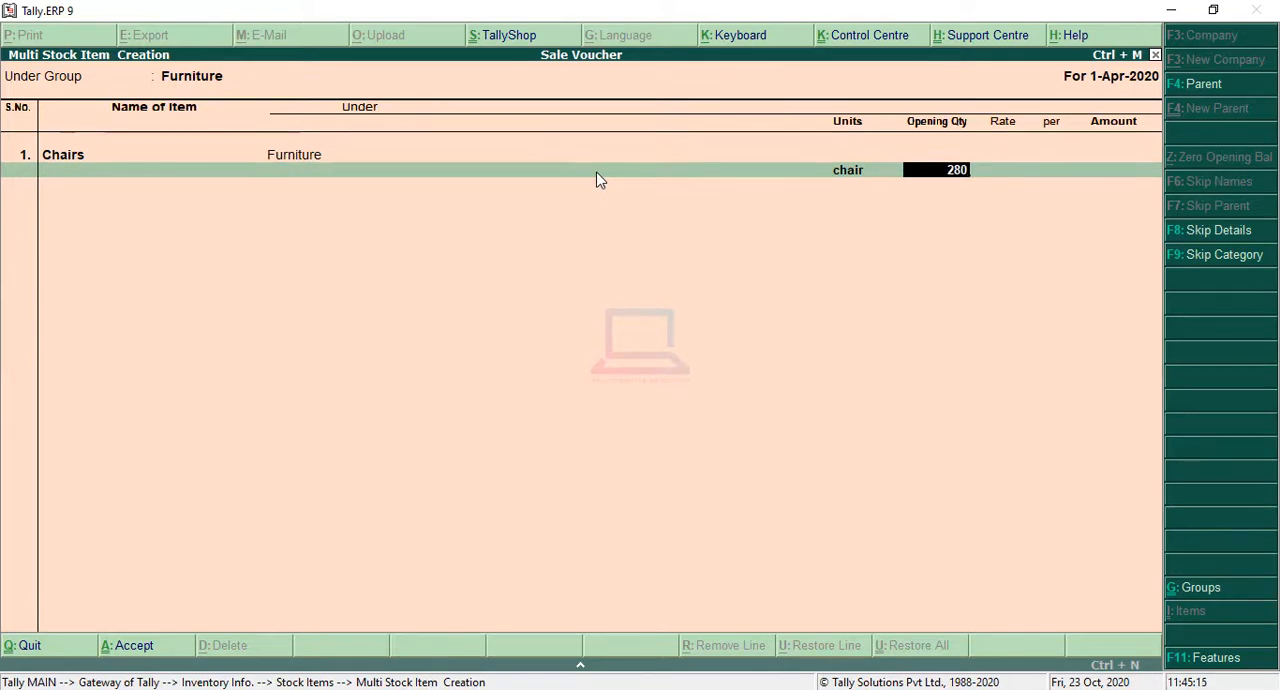
pyautogui.click(333, 689)
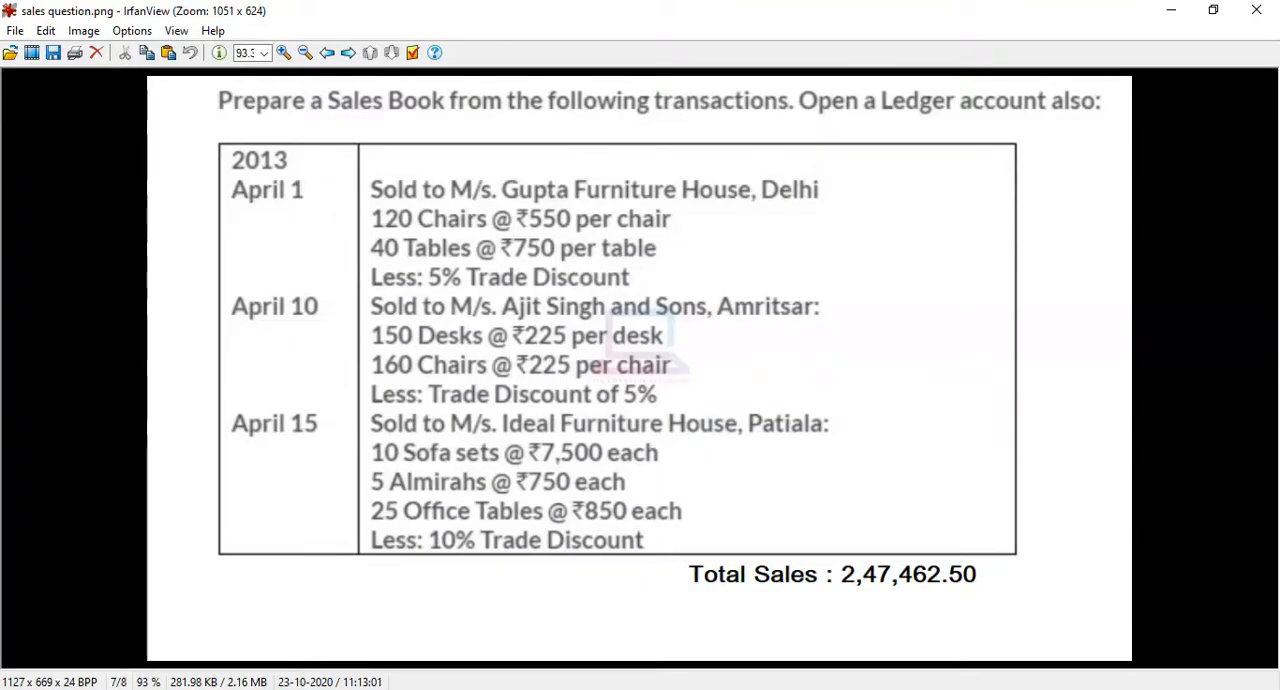
pyautogui.click(382, 688)
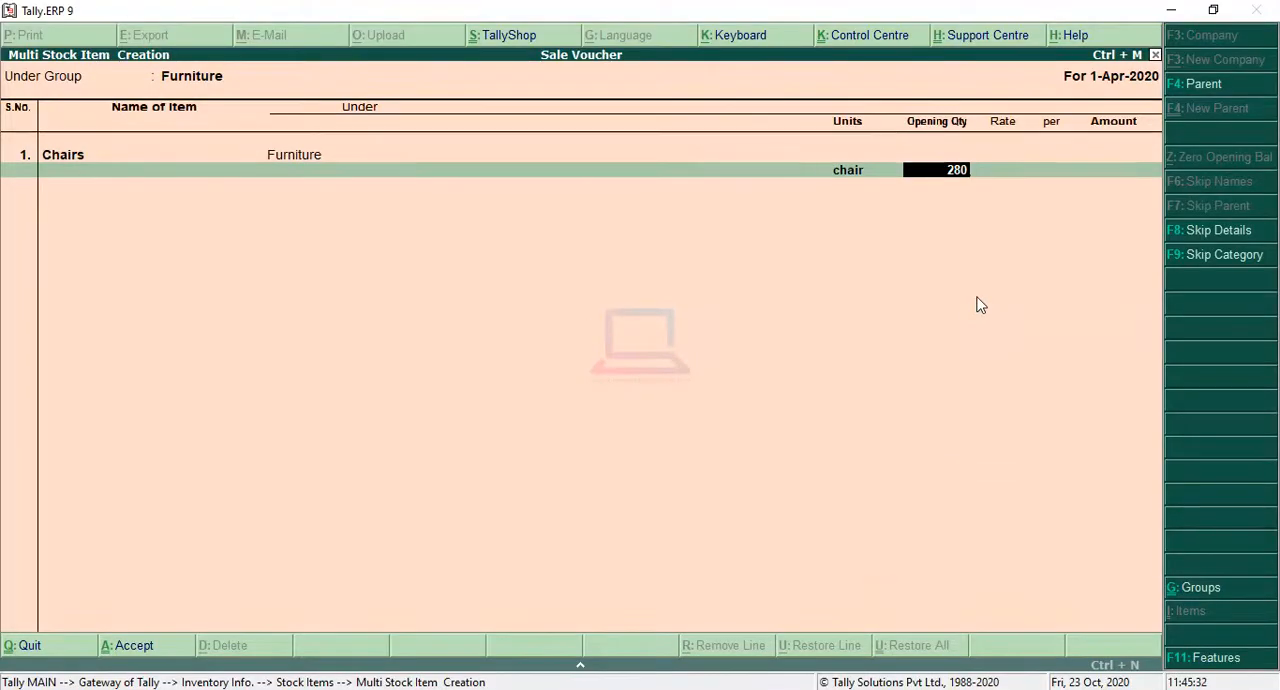
pyautogui.press('Return')
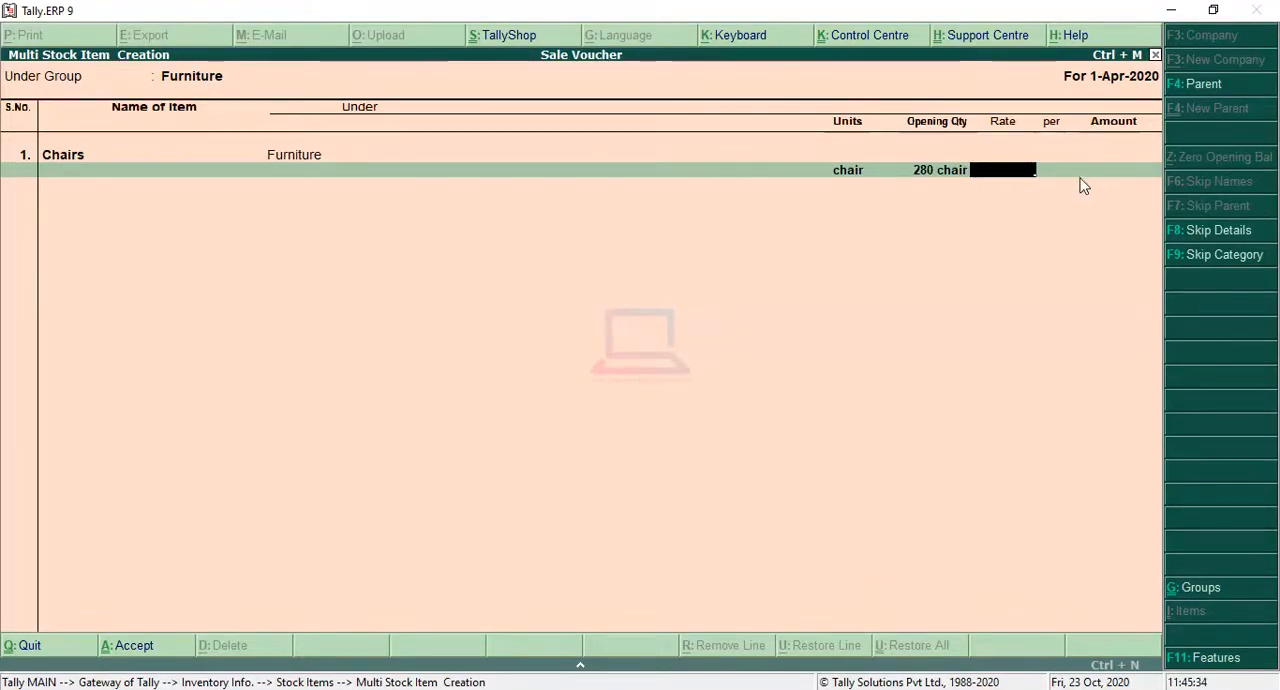
pyautogui.click(620, 688)
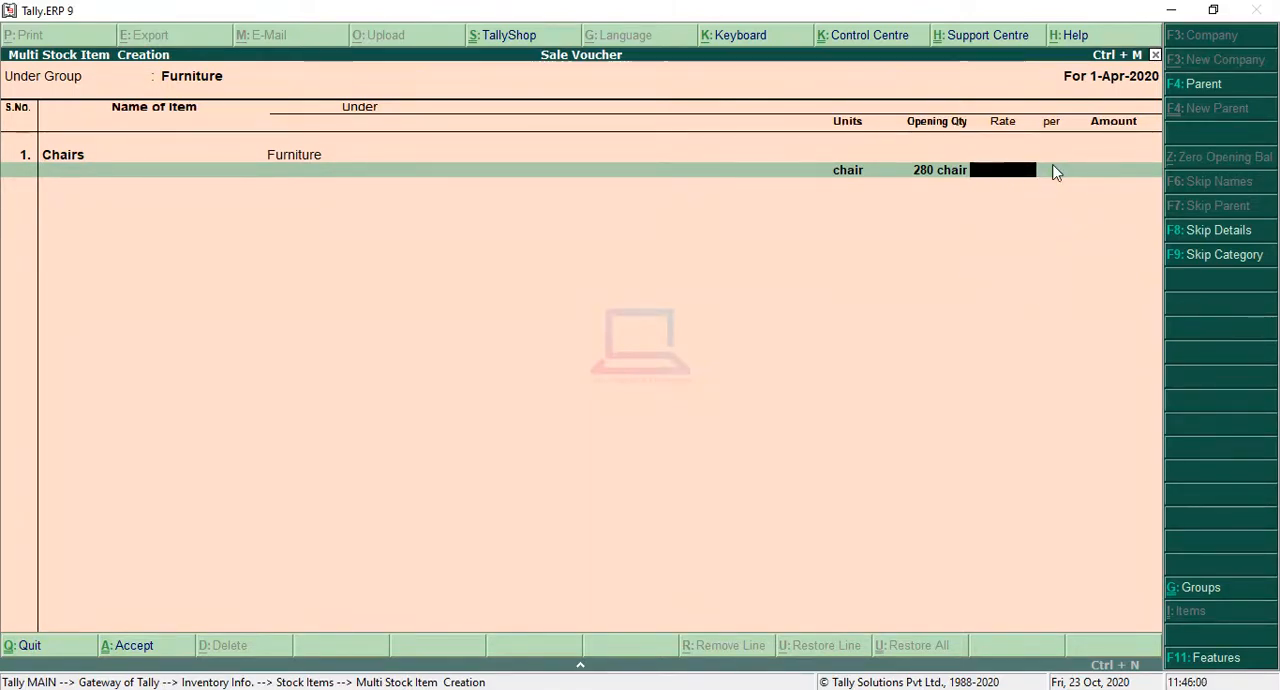
pyautogui.press('Return')
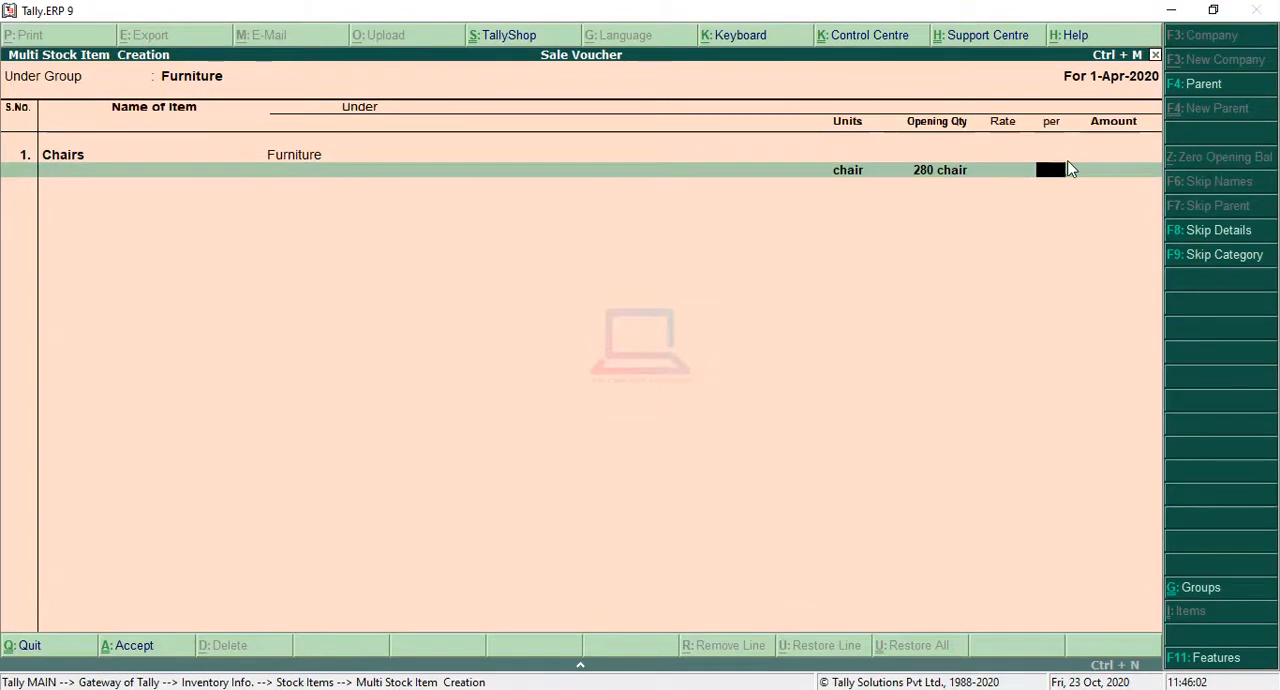
pyautogui.press('Return')
pyautogui.press('Return')
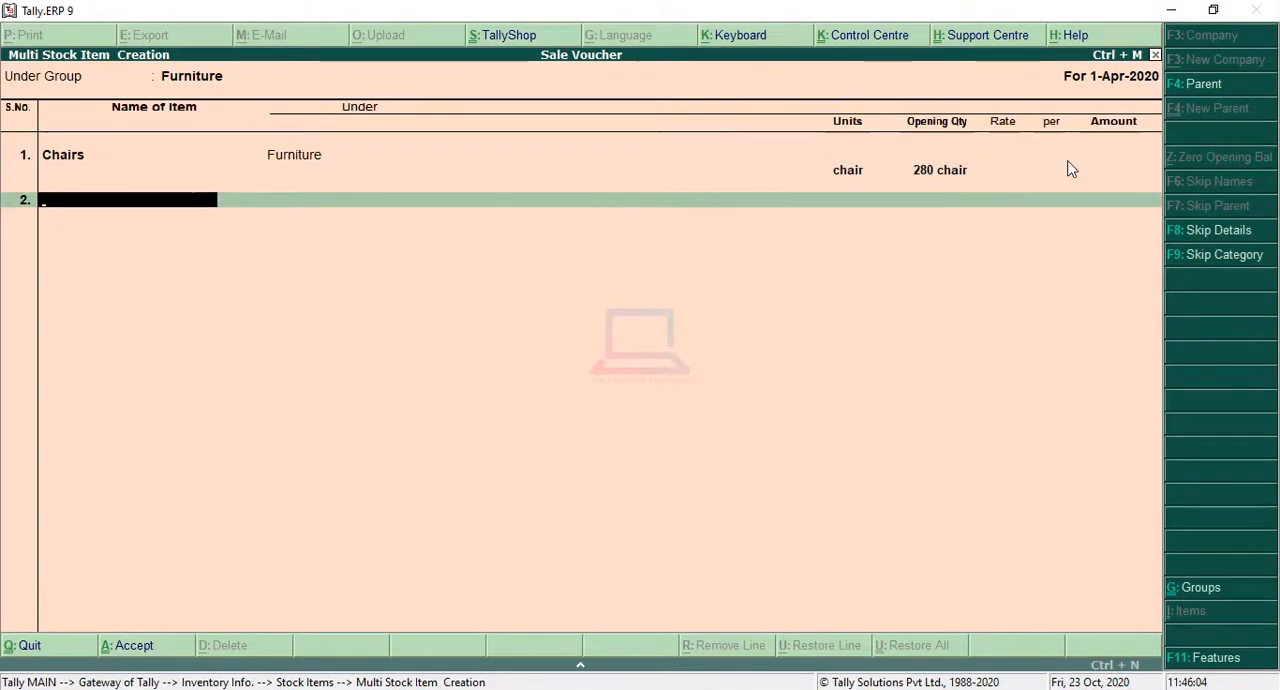
# Step: Add a second stock item named Table under Furniture with the unit table
pyautogui.write('Ta')
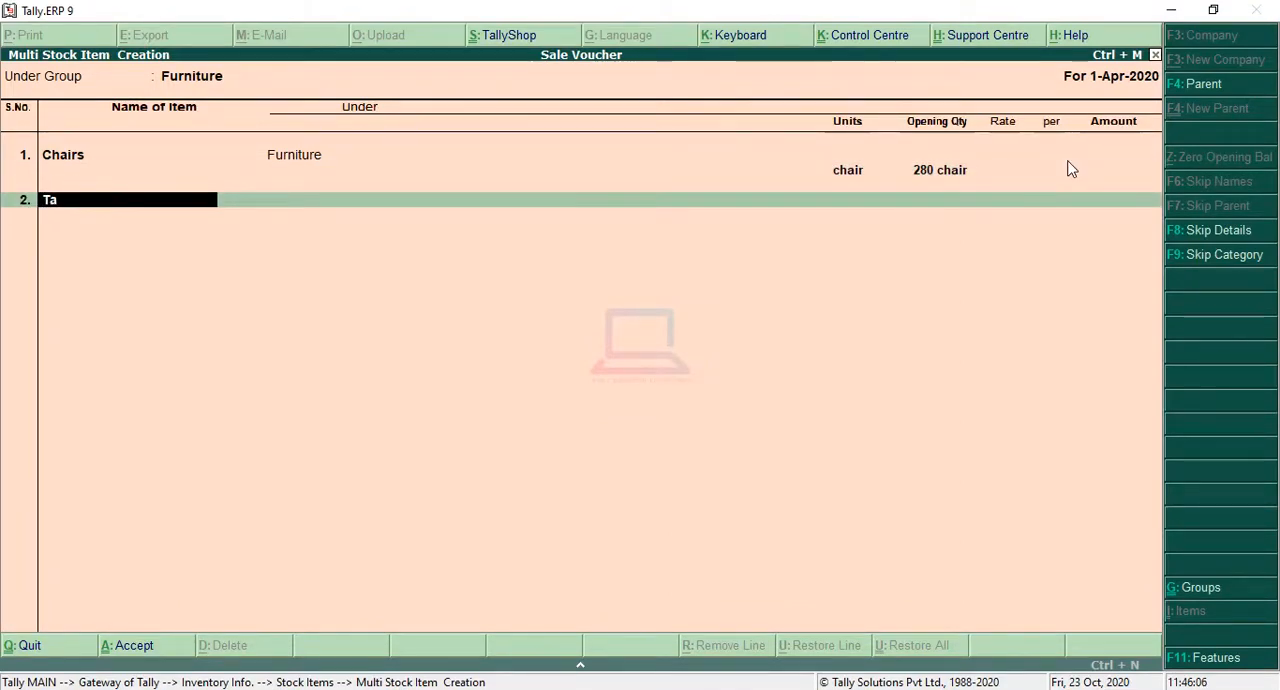
pyautogui.write('ble')
pyautogui.press('Return')
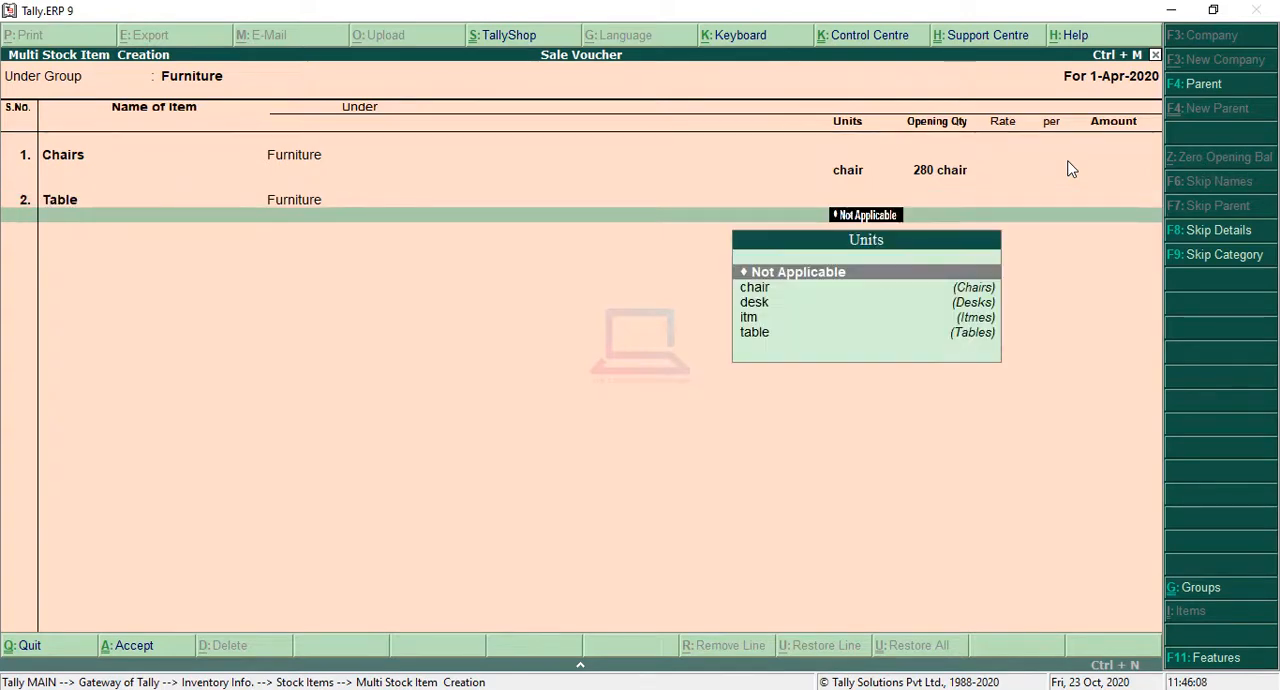
pyautogui.press('Down')
pyautogui.press('Down')
pyautogui.press('Down')
pyautogui.press('Down')
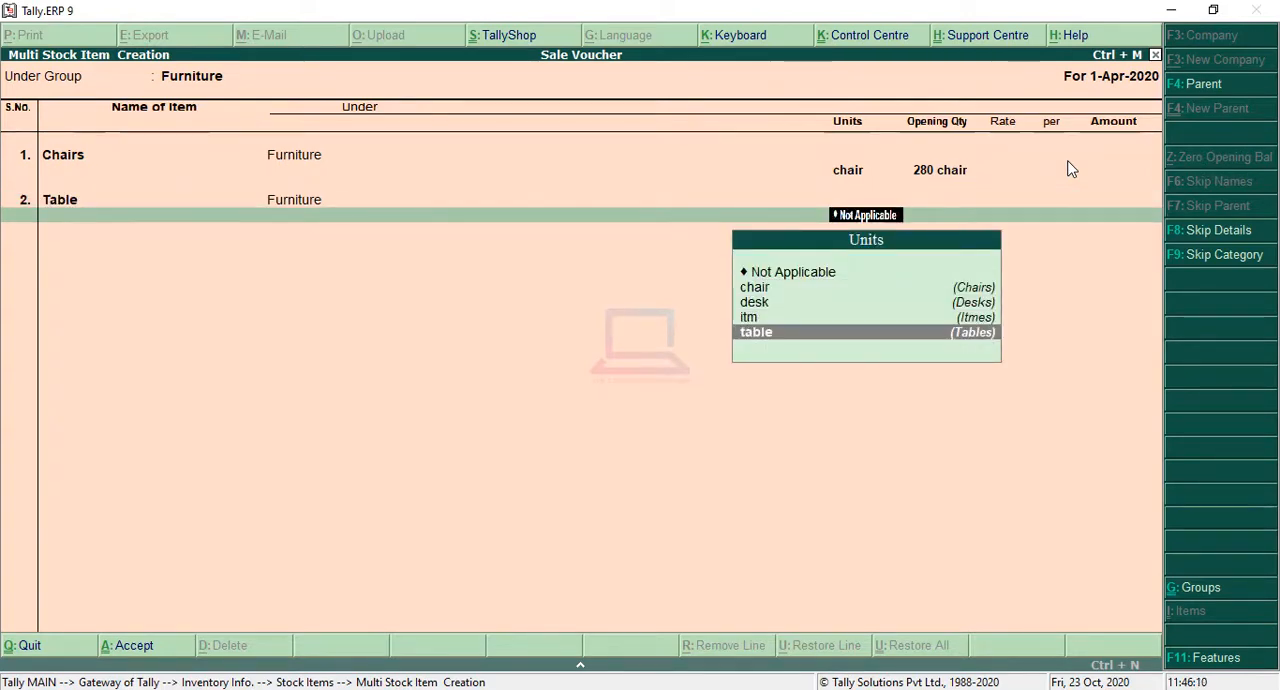
pyautogui.press('Return')
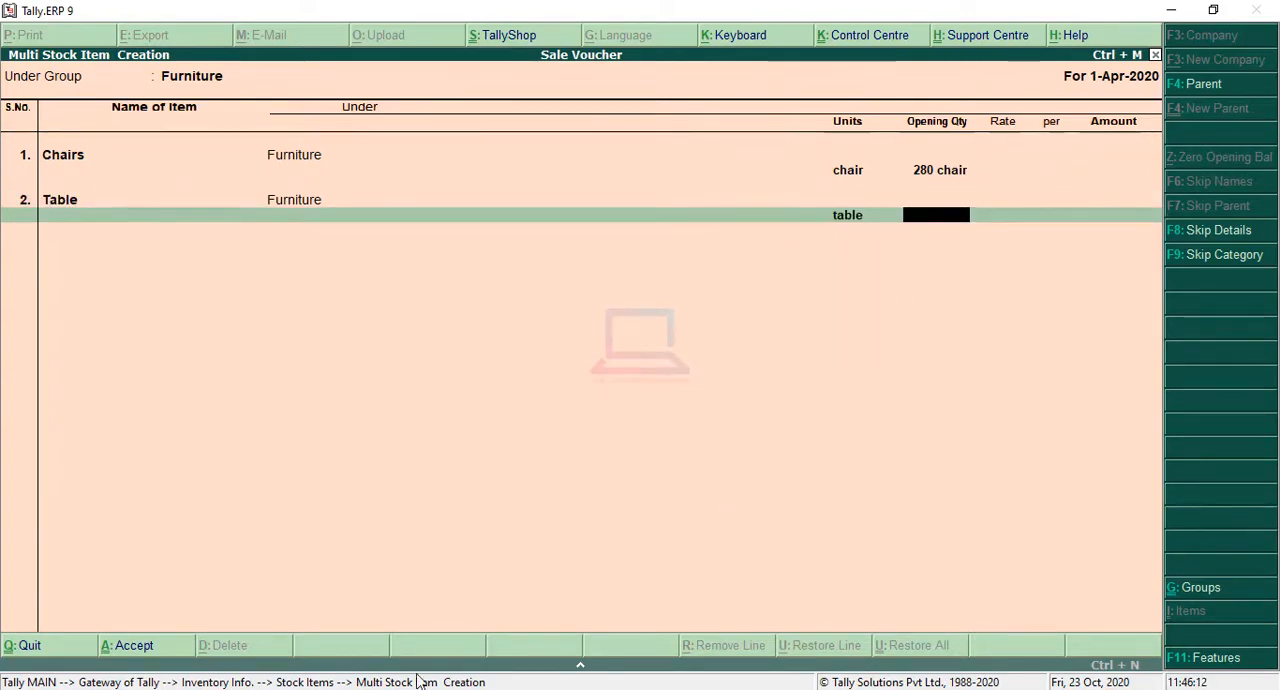
# Step: Check the table quantity in the sales question image, set Table's opening quantity to 40 and leave rate and amount blank
pyautogui.click(575, 689)
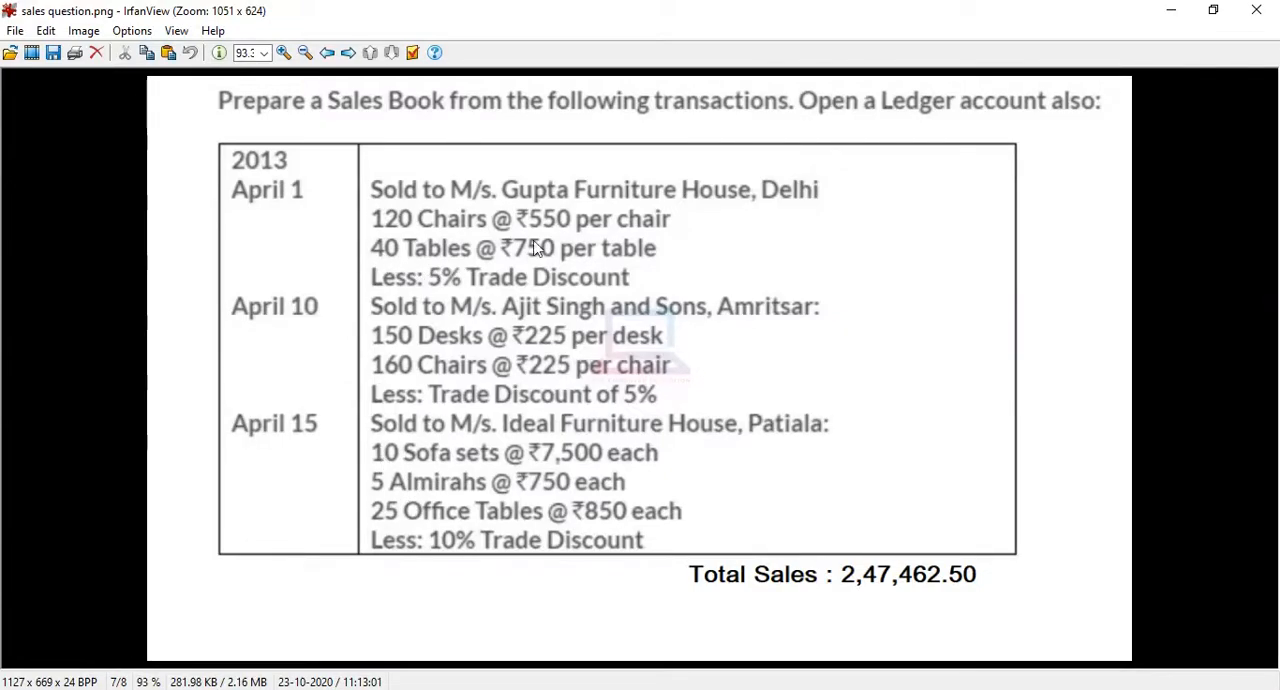
pyautogui.click(1171, 10)
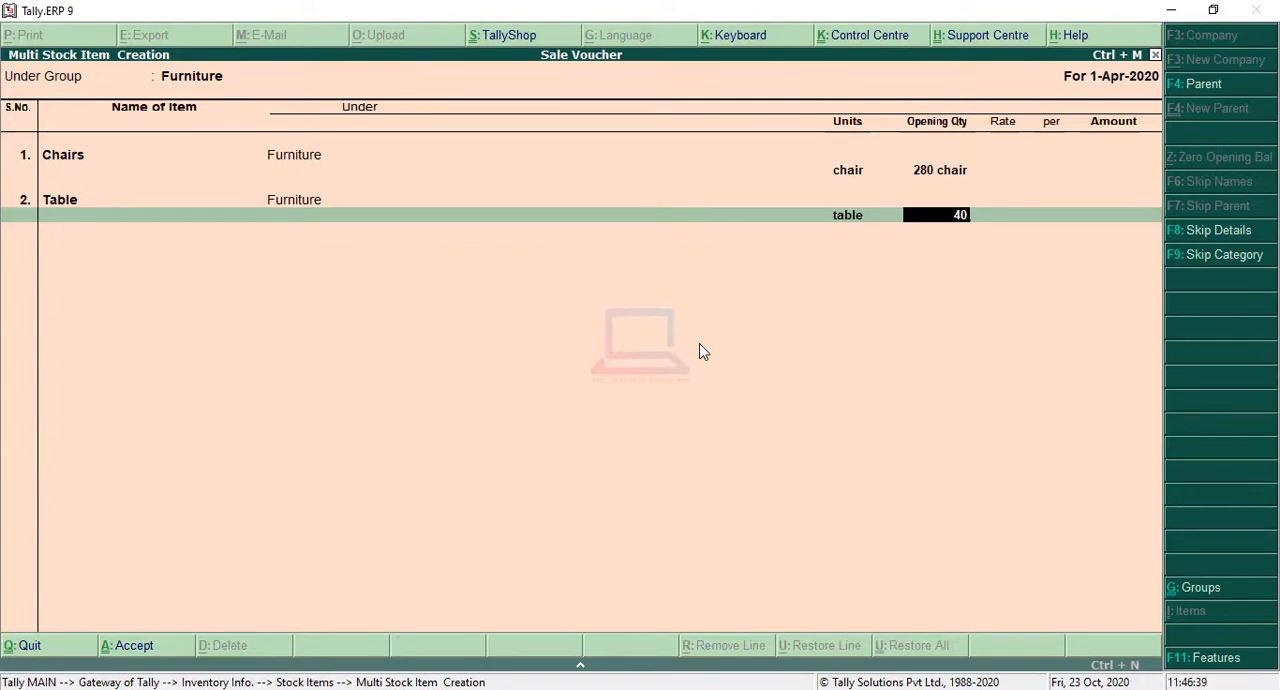
pyautogui.press('Return')
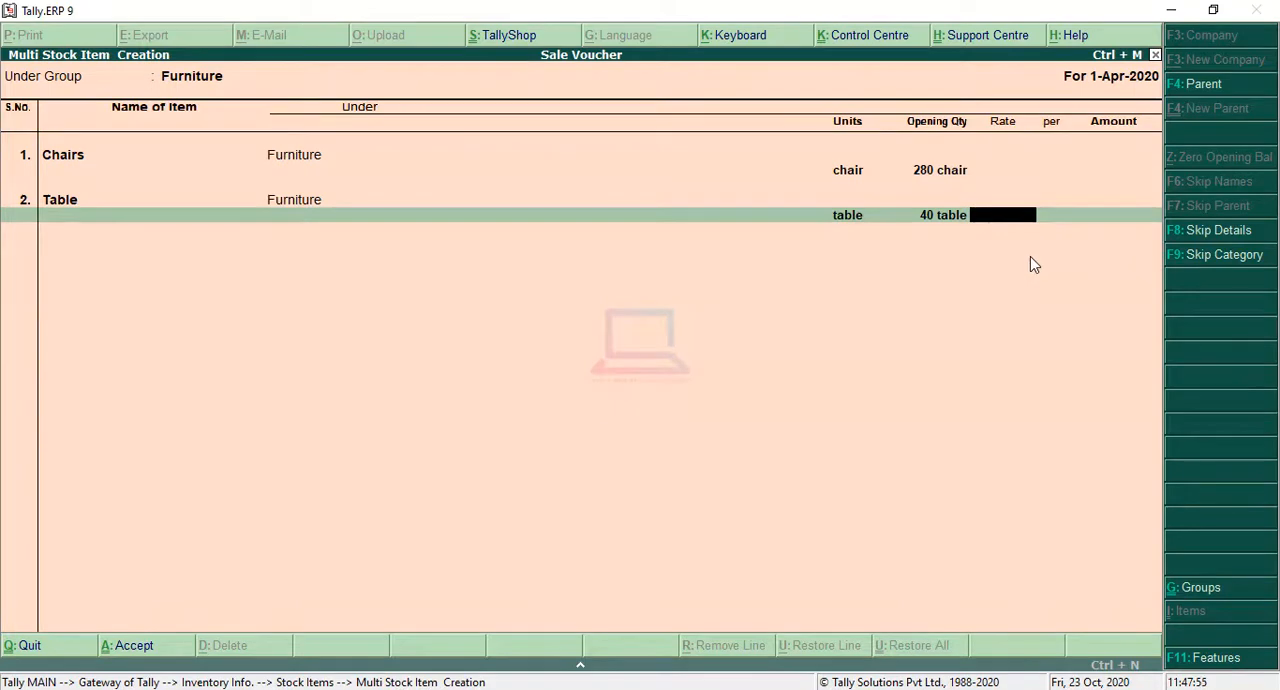
pyautogui.press('Return')
pyautogui.press('Return')
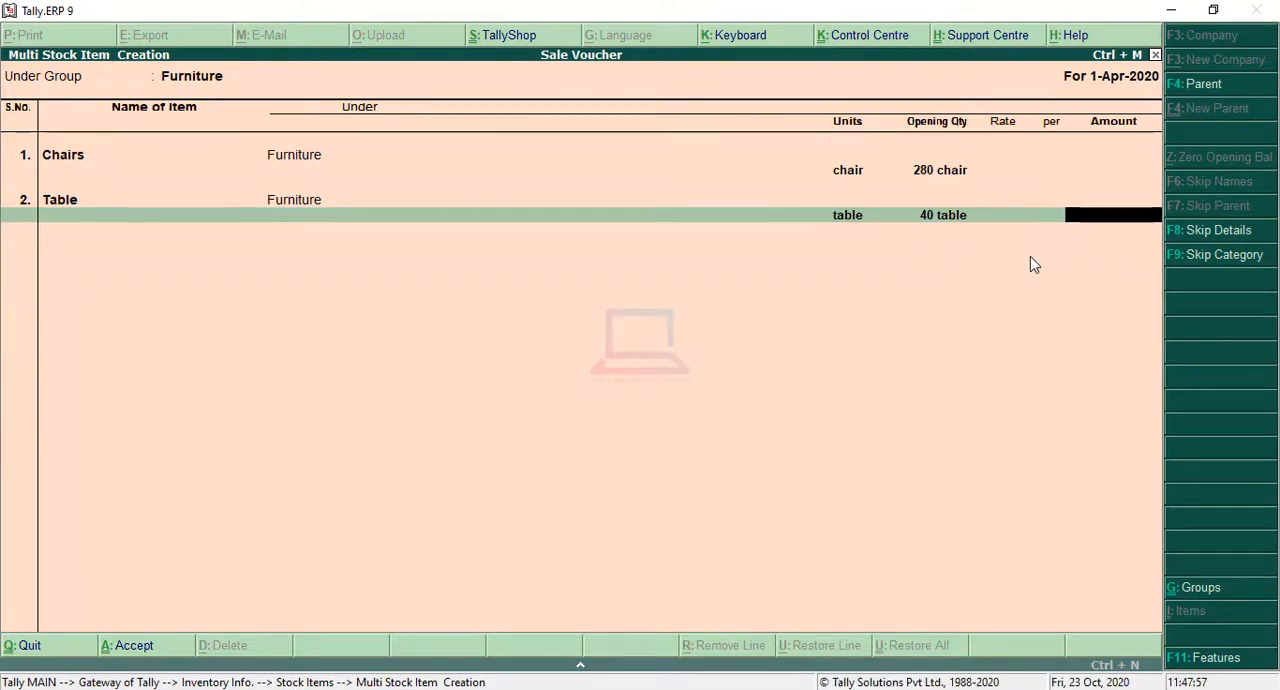
pyautogui.press('Return')
# Step: Add a third stock item named Desk under Furniture with the unit desk
pyautogui.write('Des')
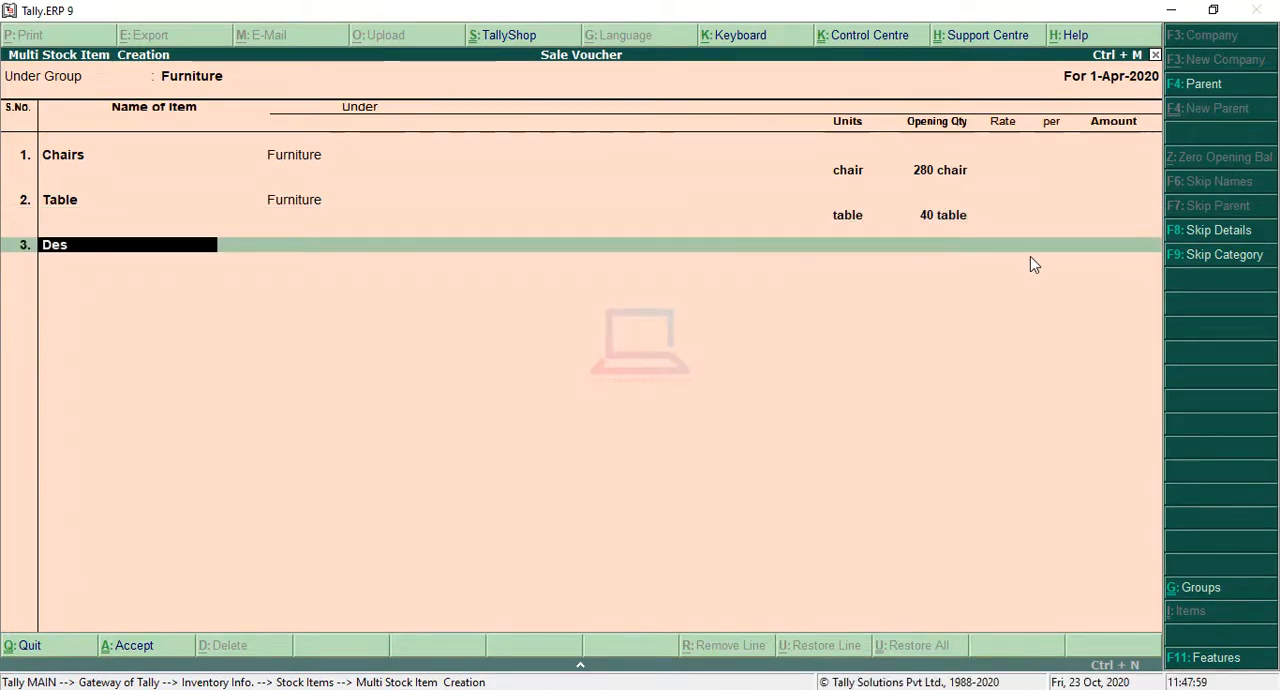
pyautogui.press('BackSpace')
pyautogui.write('sk')
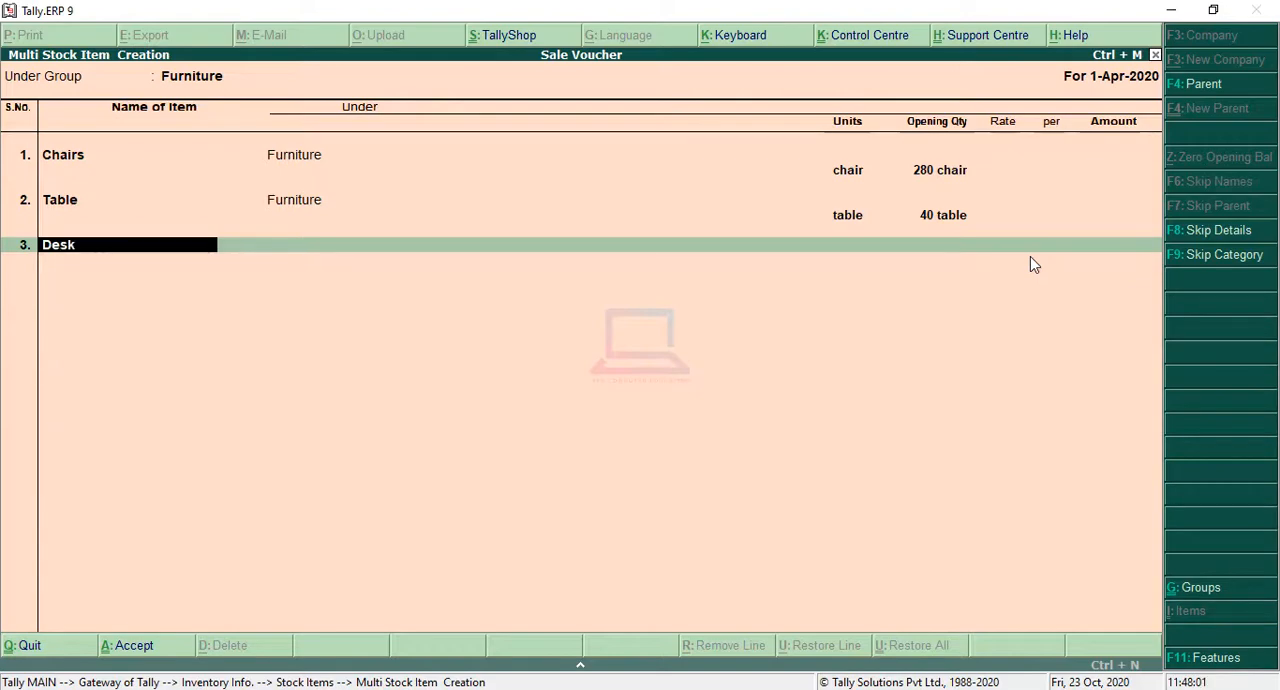
pyautogui.press('Return')
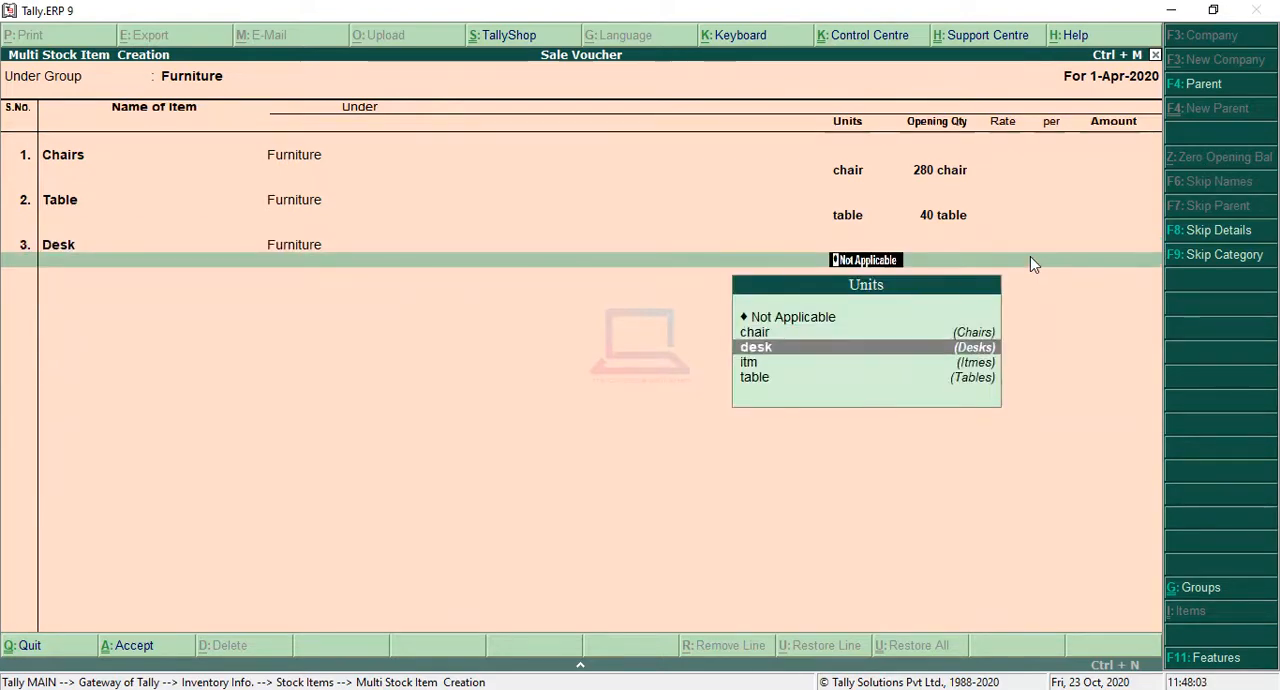
pyautogui.press('Return')
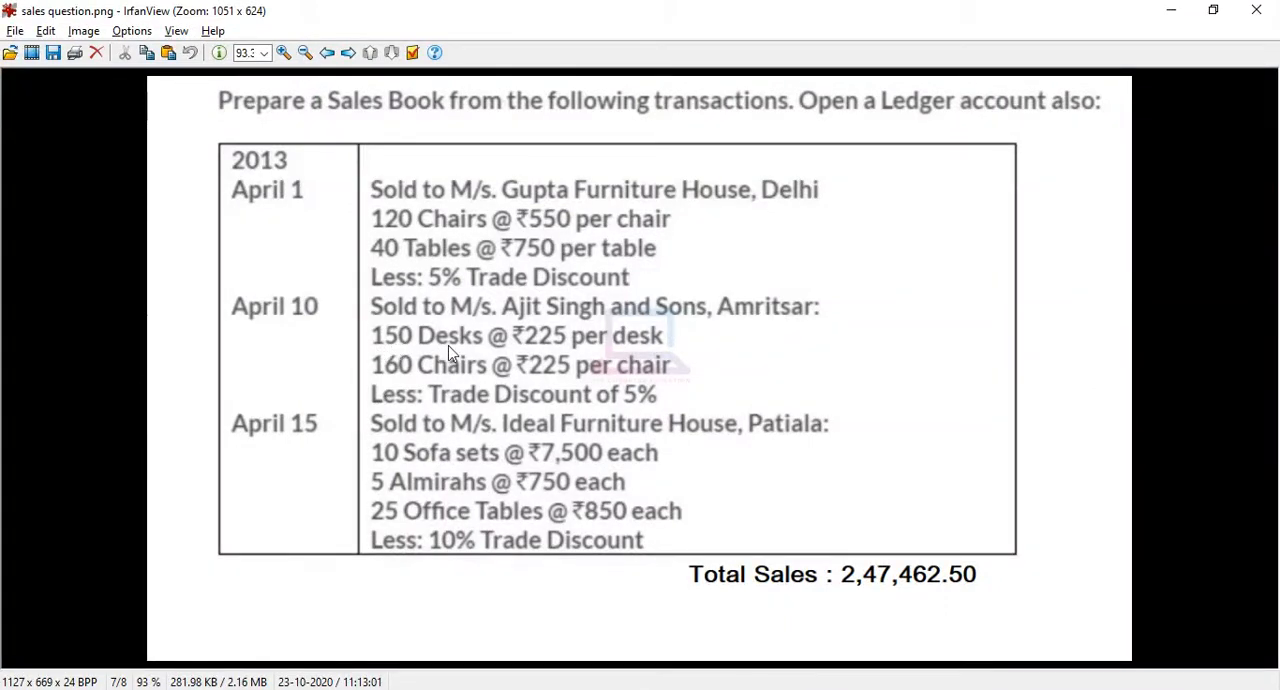
# Step: Set Desk's opening quantity to 150 in the stock item list and leave its rate and amount blank
pyautogui.hotkey('alt', 'Tab')
pyautogui.write('15')
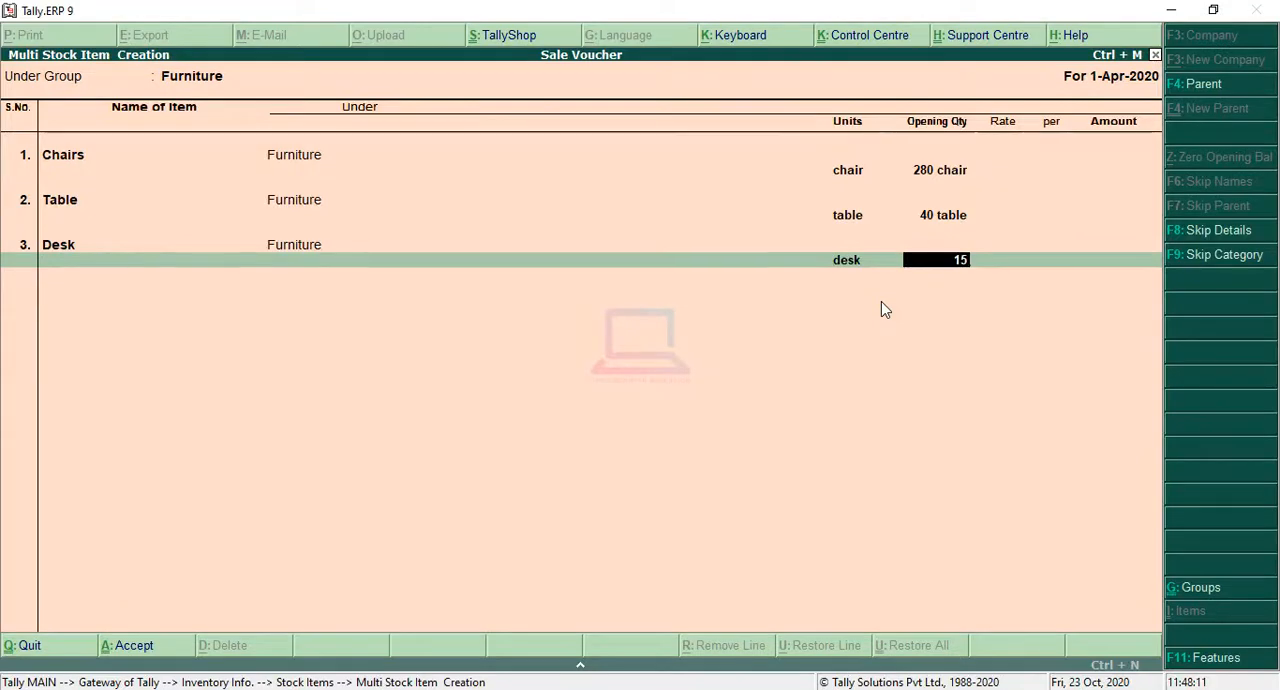
pyautogui.write('0')
pyautogui.press('Return')
pyautogui.press('Return')
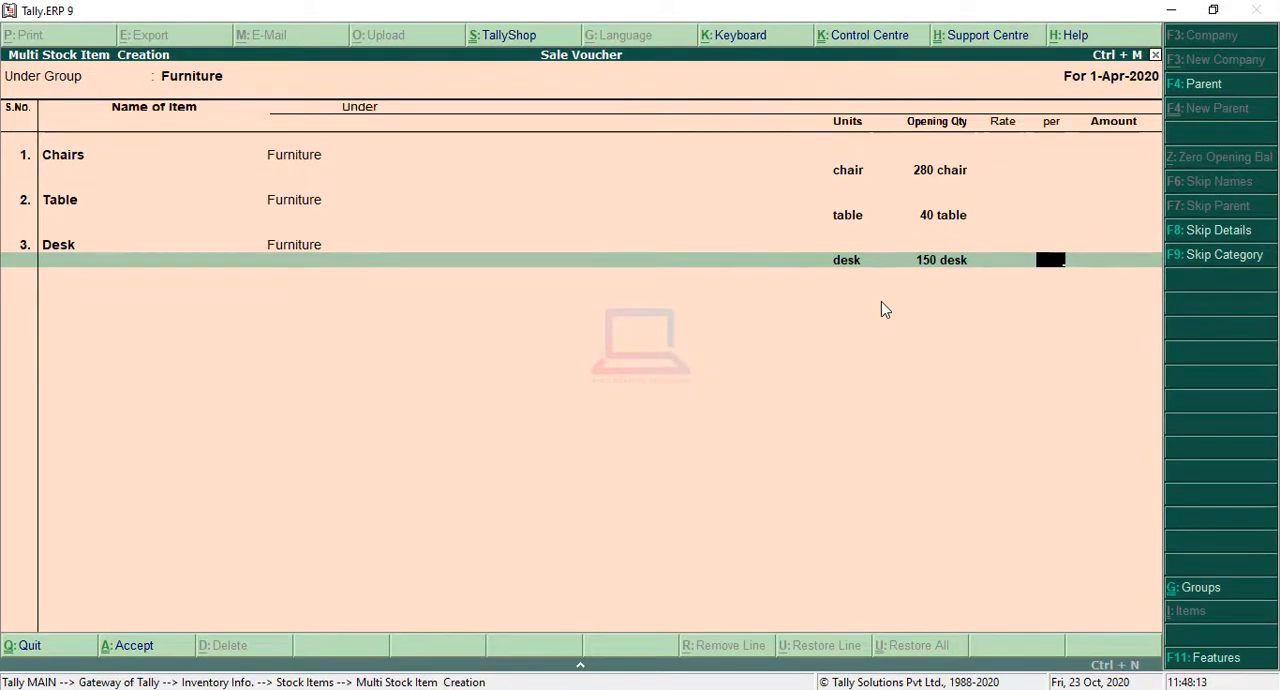
pyautogui.press('Return')
pyautogui.press('Return')
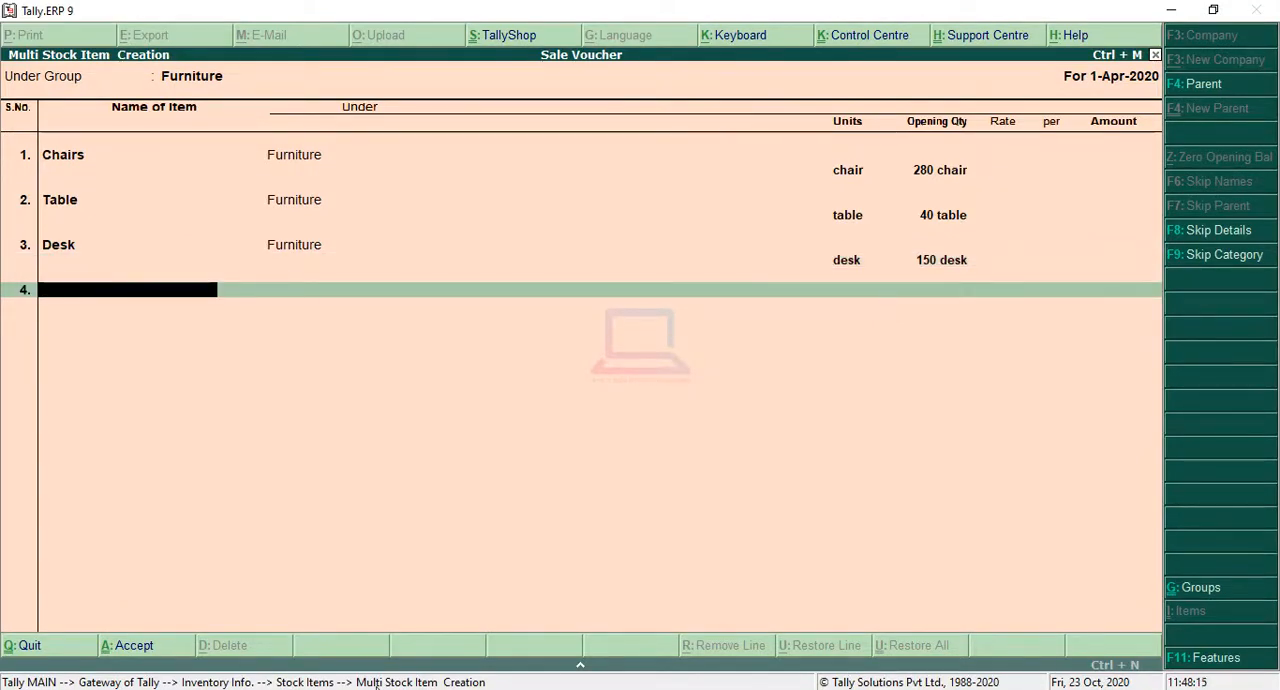
# Step: Check the next item in the sales question image and add a fourth stock item named Sofa Set under Furniture with the unit itm
pyautogui.hotkey('alt', 'Tab')
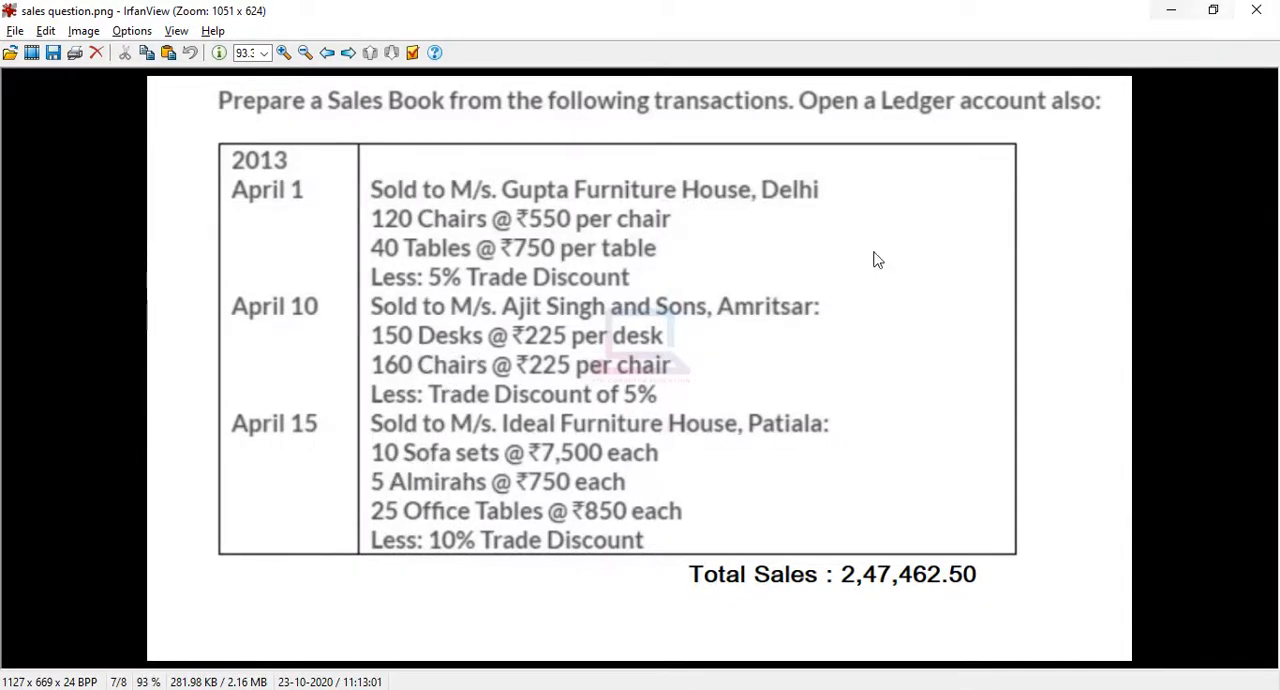
pyautogui.click(1170, 10)
pyautogui.write('So')
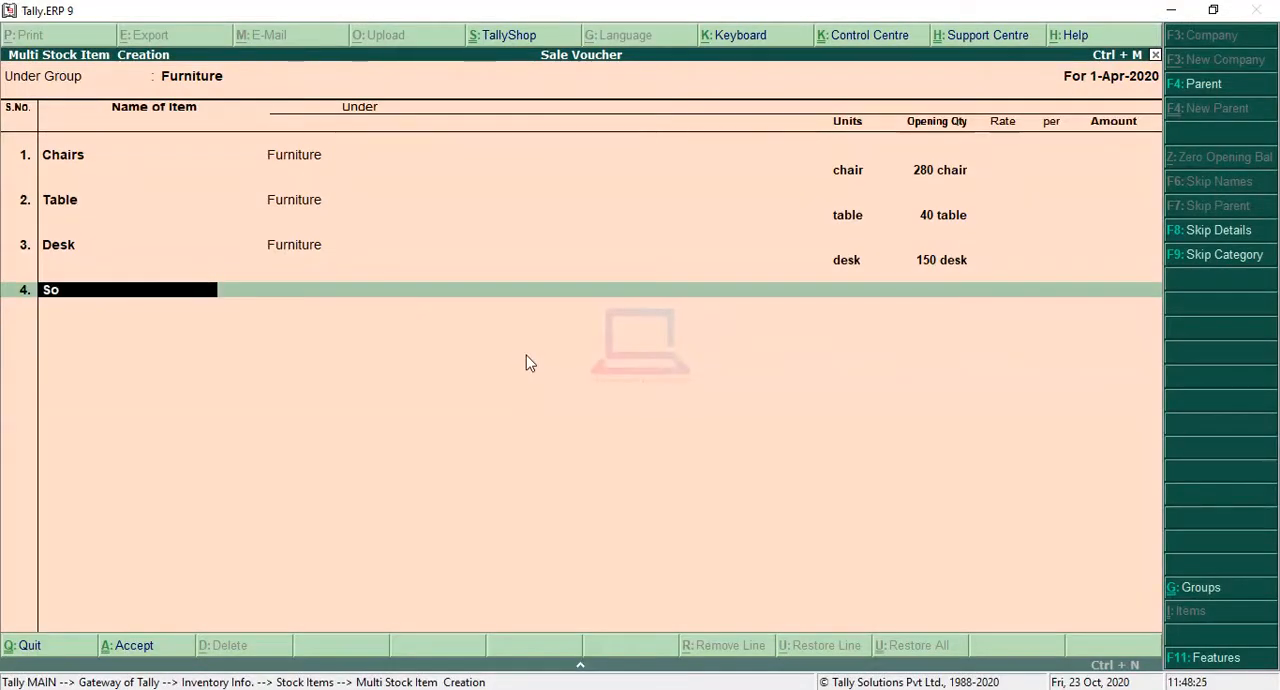
pyautogui.write('fa Set')
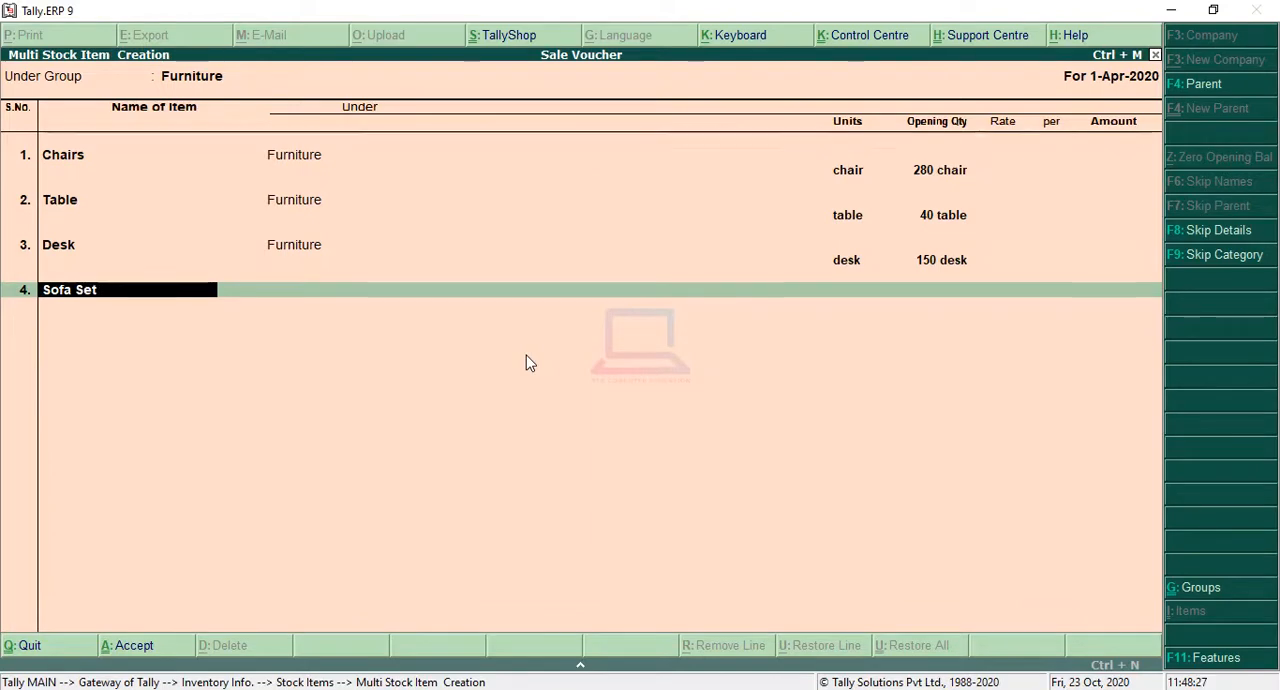
pyautogui.press('Return')
pyautogui.press('Down')
pyautogui.press('Down')
pyautogui.press('Return')
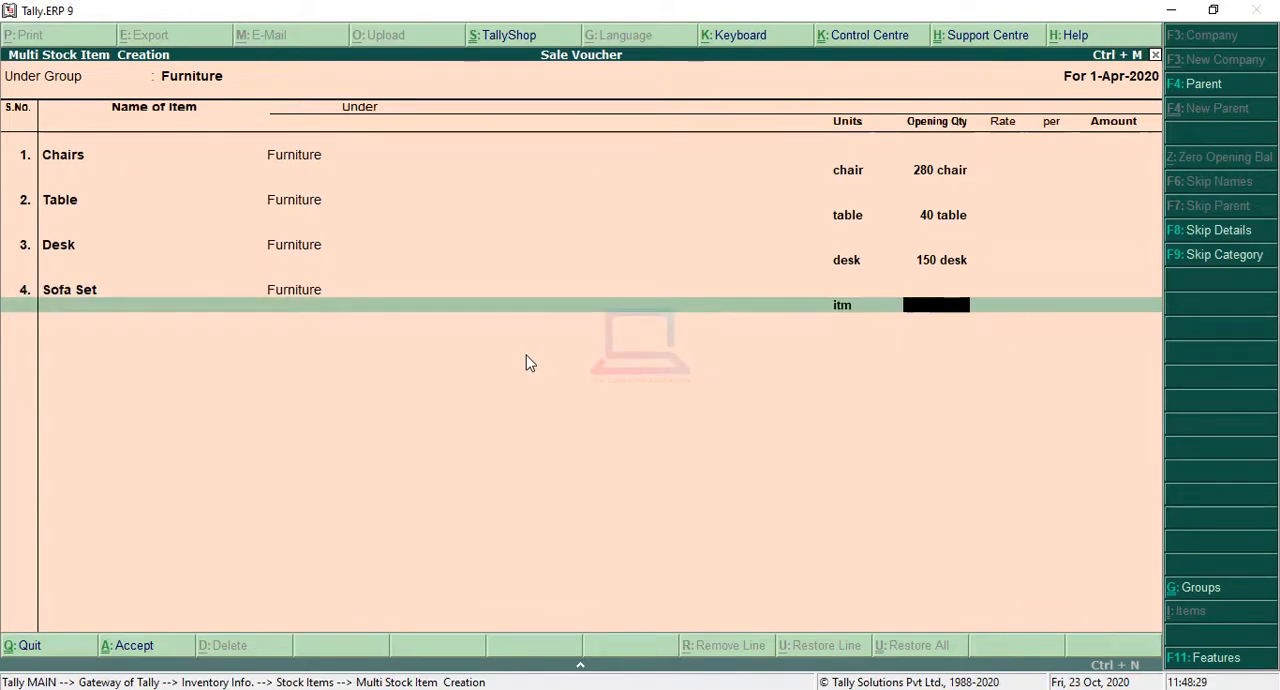
# Step: Set Sofa Set's opening quantity to 10 and leave its rate and amount blank
pyautogui.write('10')
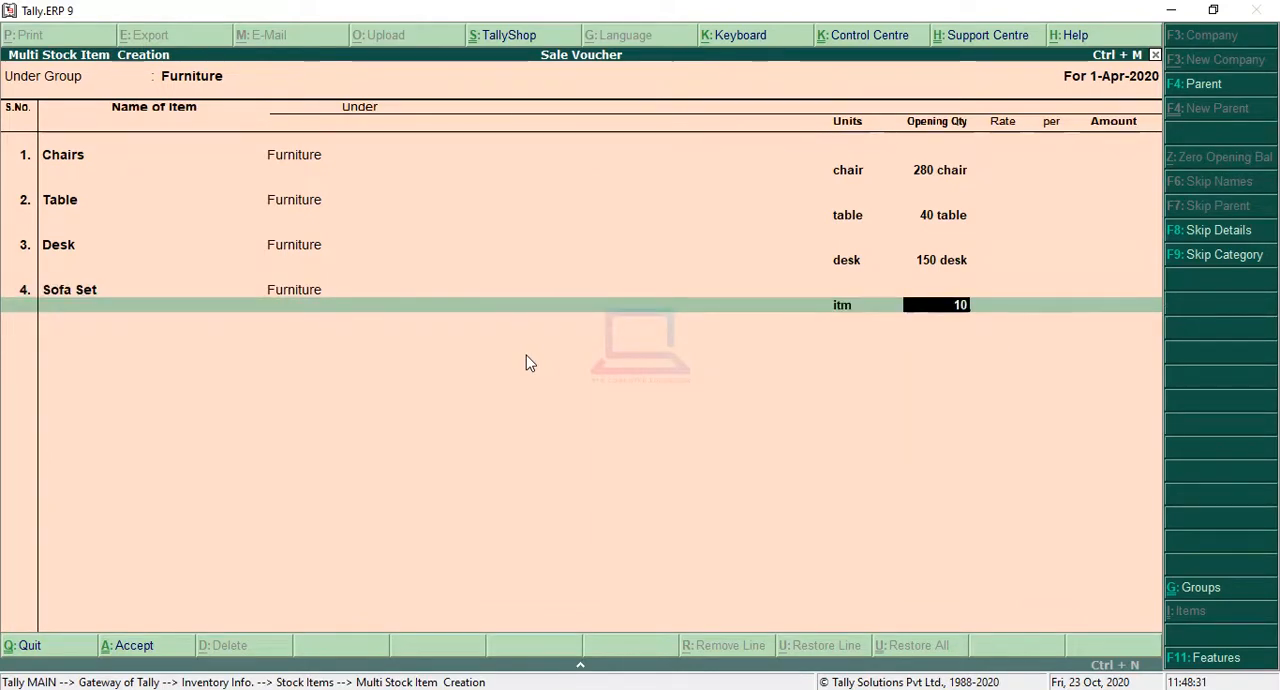
pyautogui.press('Return')
pyautogui.press('Return')
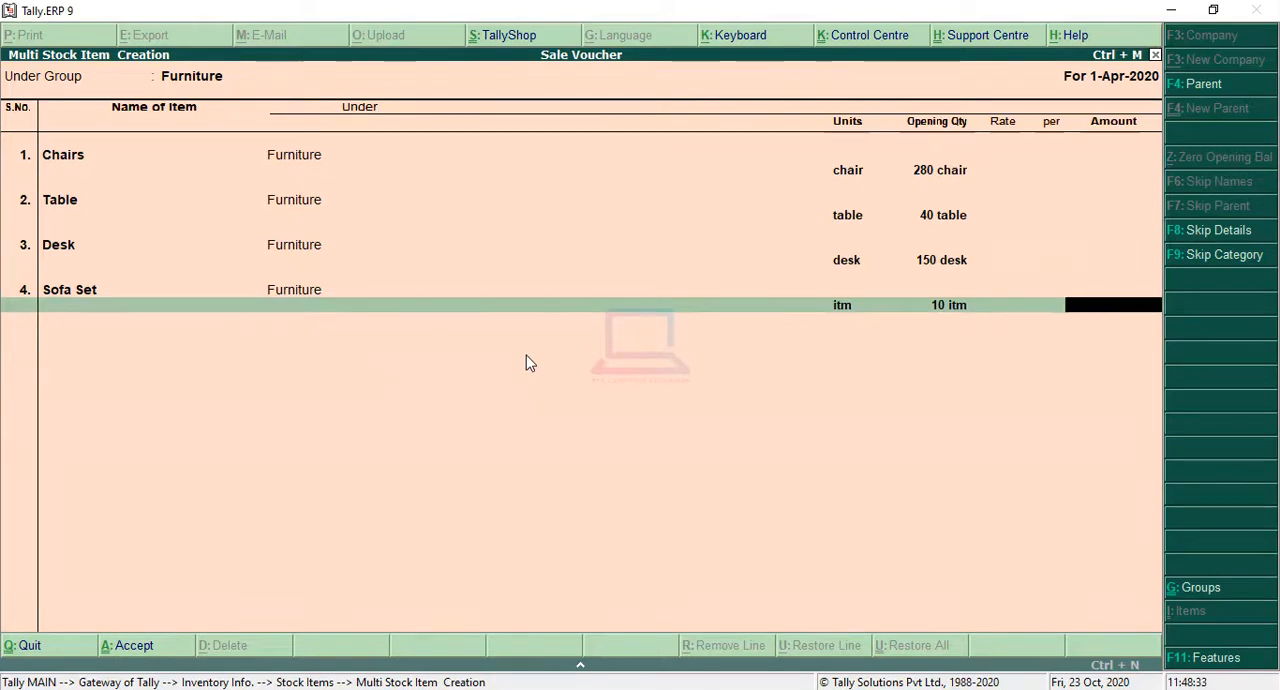
pyautogui.press('Return')
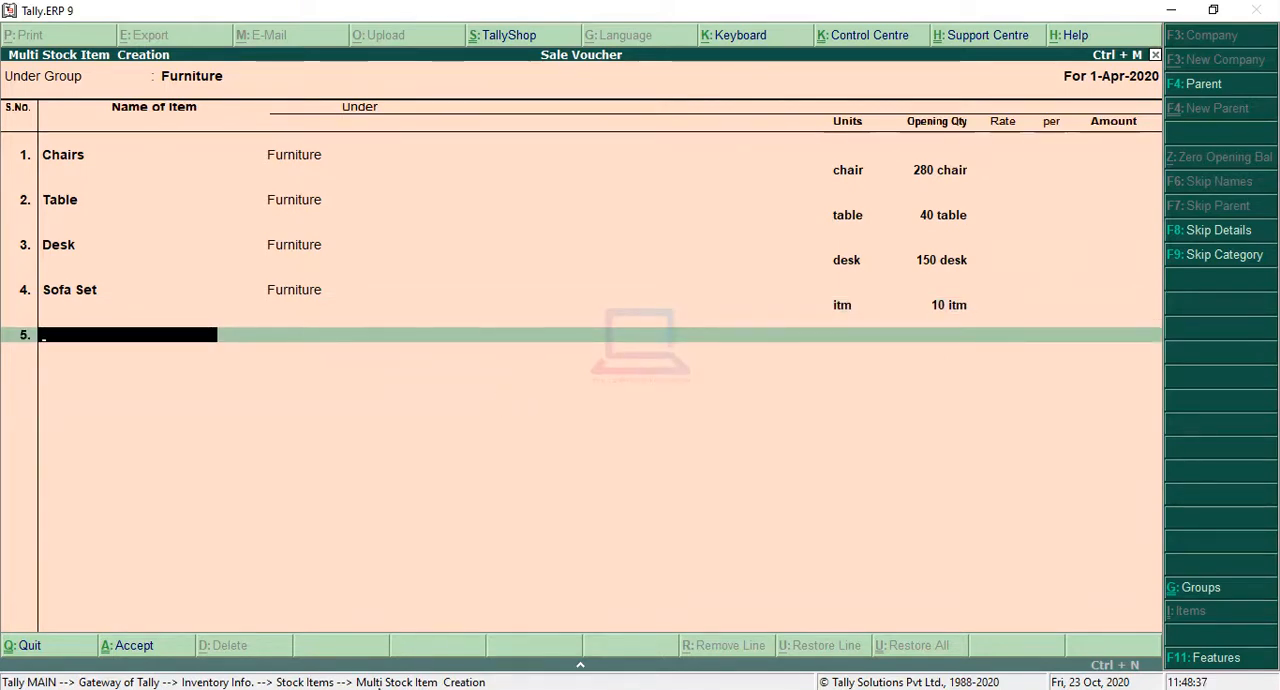
# Step: Check the sales question image and add a fifth stock item named Almiras under Furniture with the unit itm
pyautogui.hotkey('alt', 'Tab')
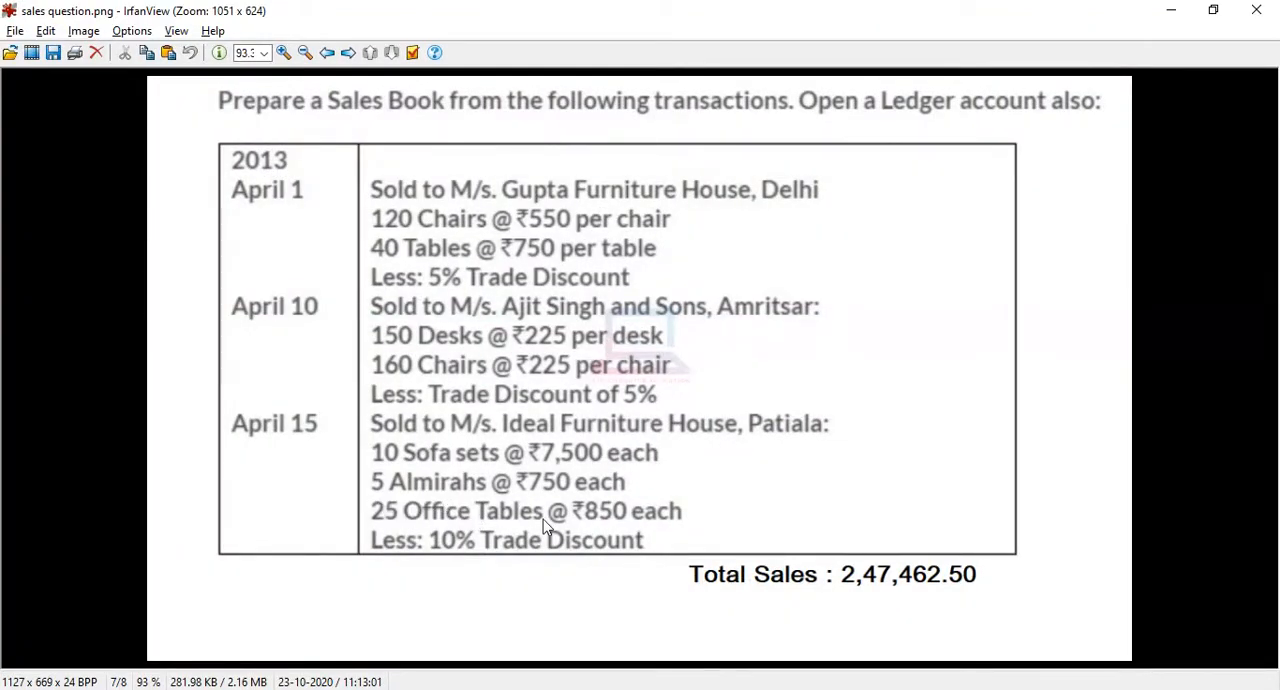
pyautogui.click(1172, 12)
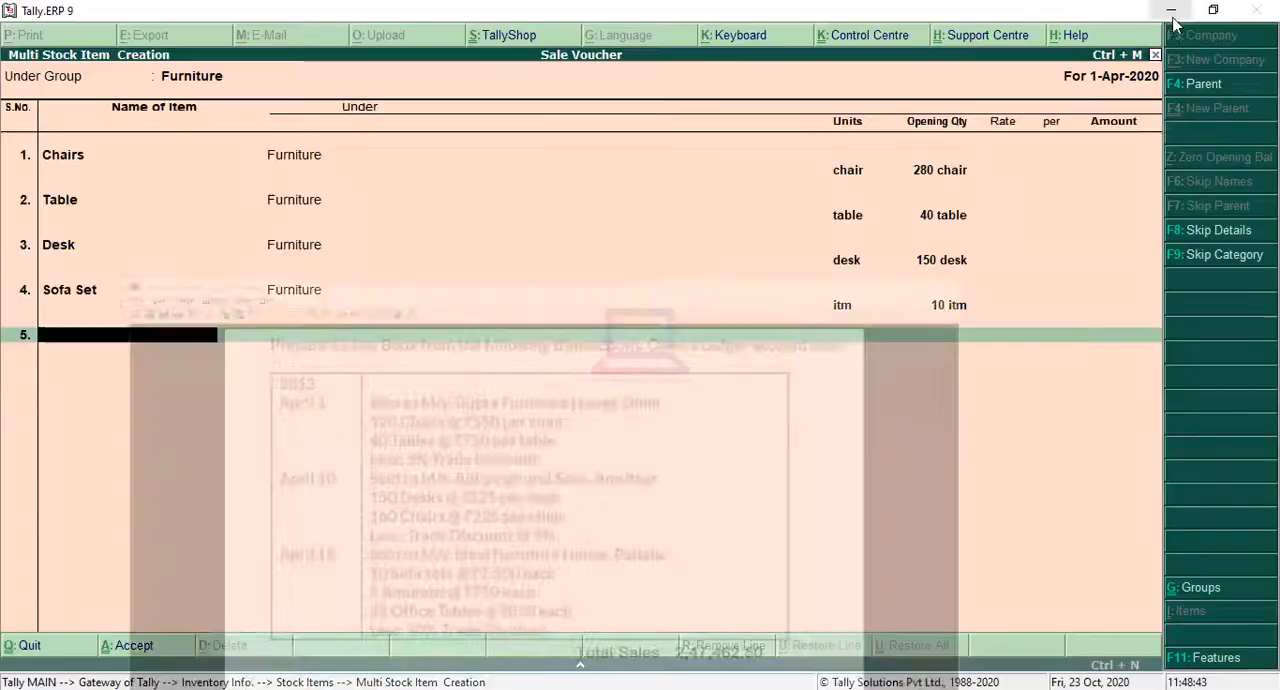
pyautogui.write('l')
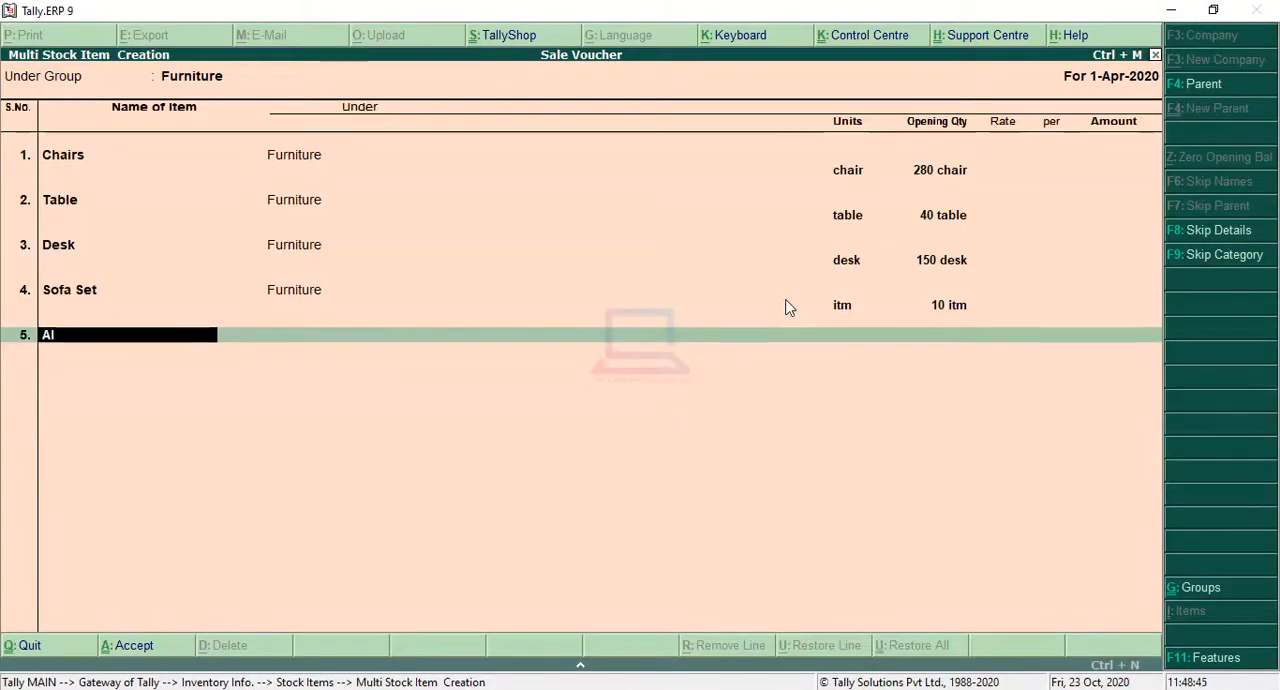
pyautogui.write('mira')
pyautogui.press('BackSpace')
pyautogui.press('BackSpace')
pyautogui.write('iras')
pyautogui.press('Return')
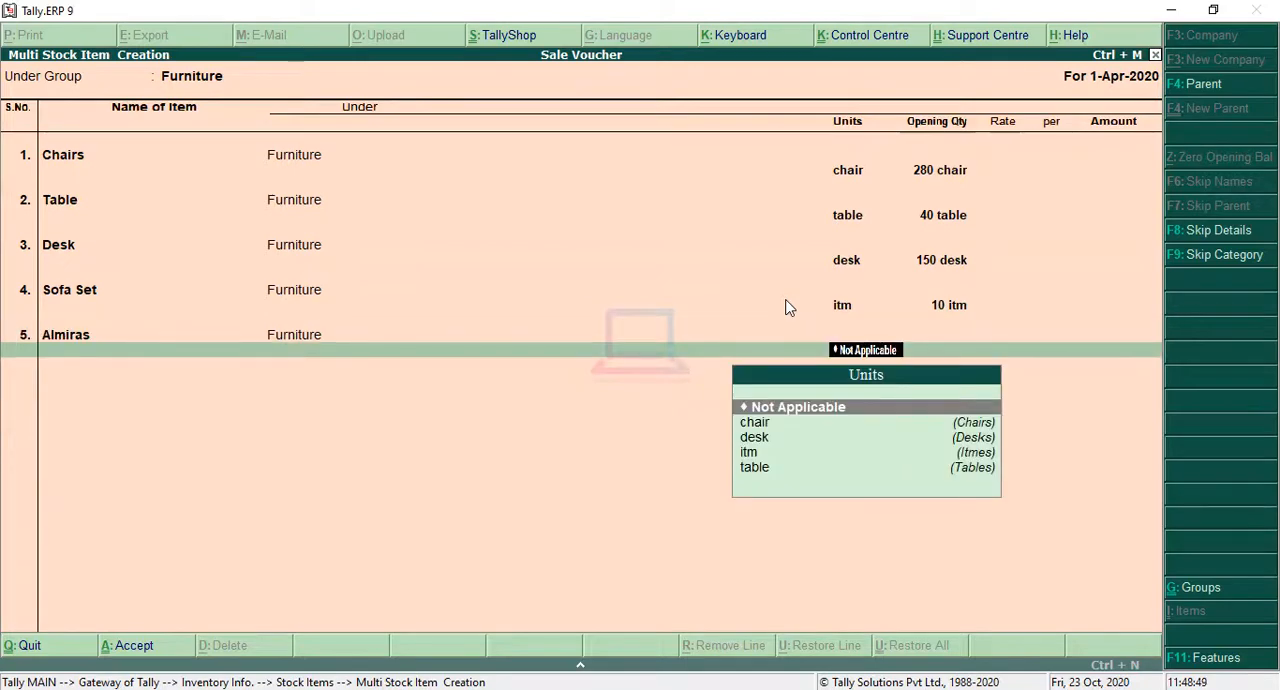
pyautogui.press('Down')
pyautogui.press('Down')
pyautogui.press('Down')
pyautogui.press('Return')
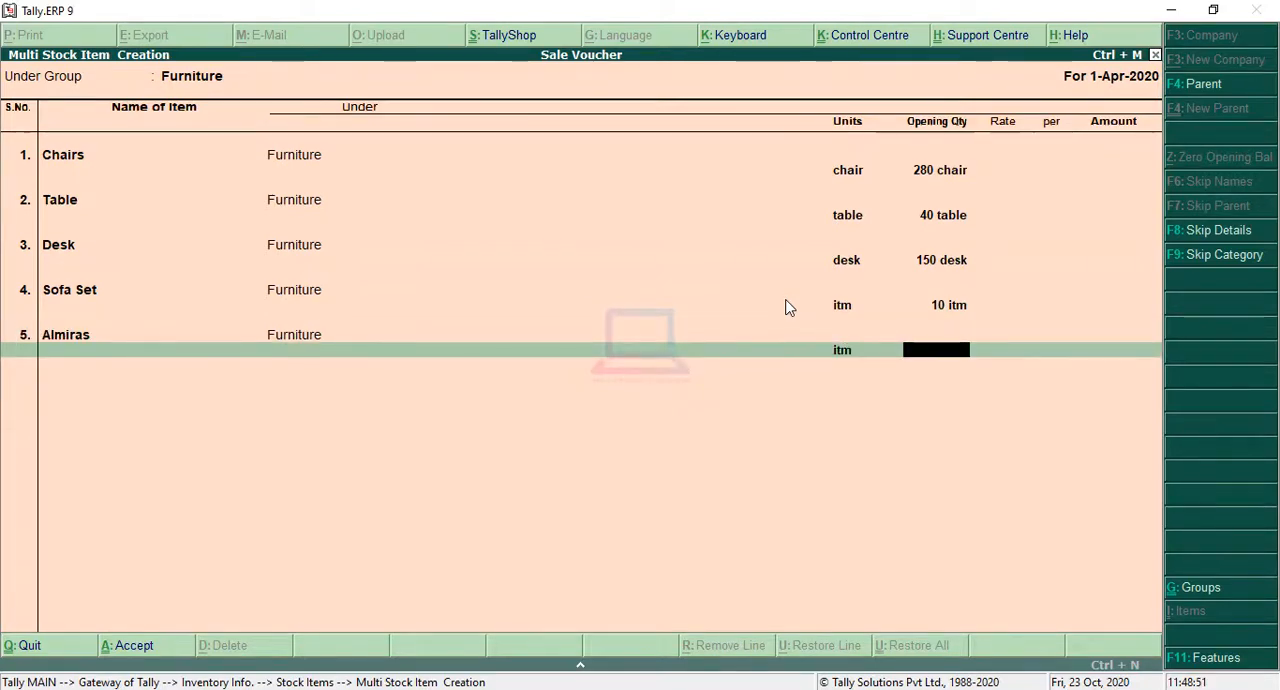
# Step: Set Almiras's opening quantity to 5 and leave its rate and amount blank
pyautogui.write('5')
pyautogui.press('Return')
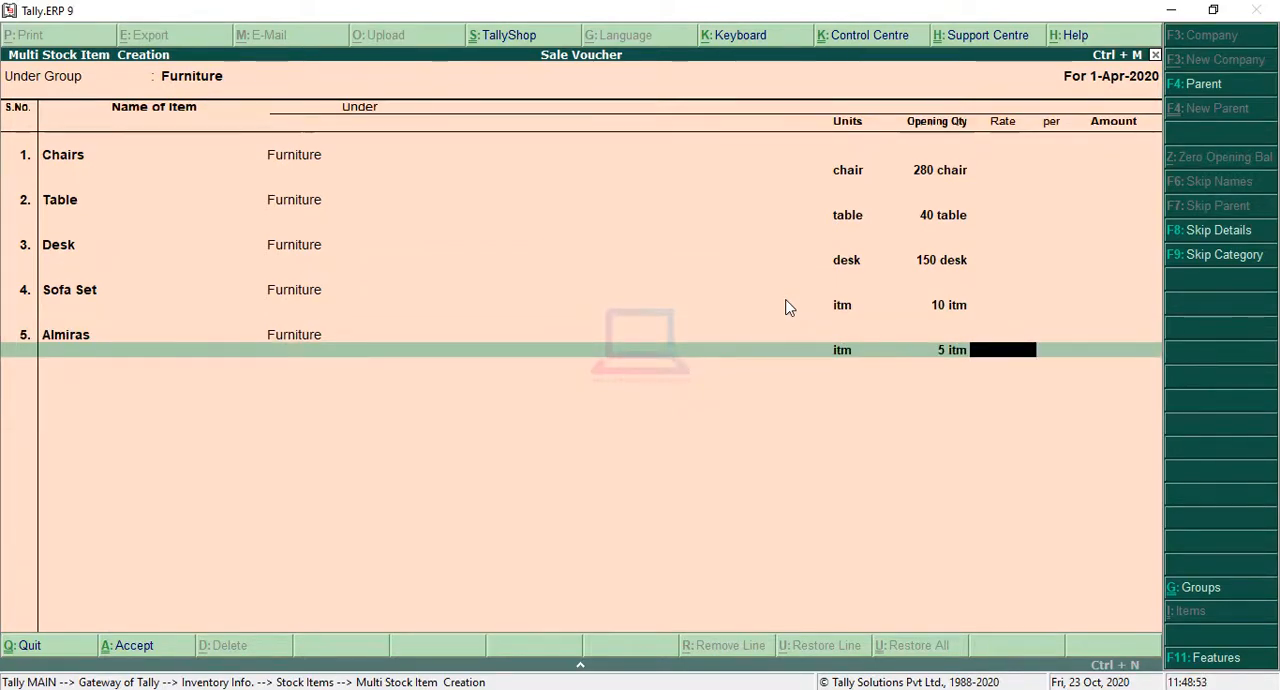
pyautogui.press('Return')
pyautogui.press('Return')
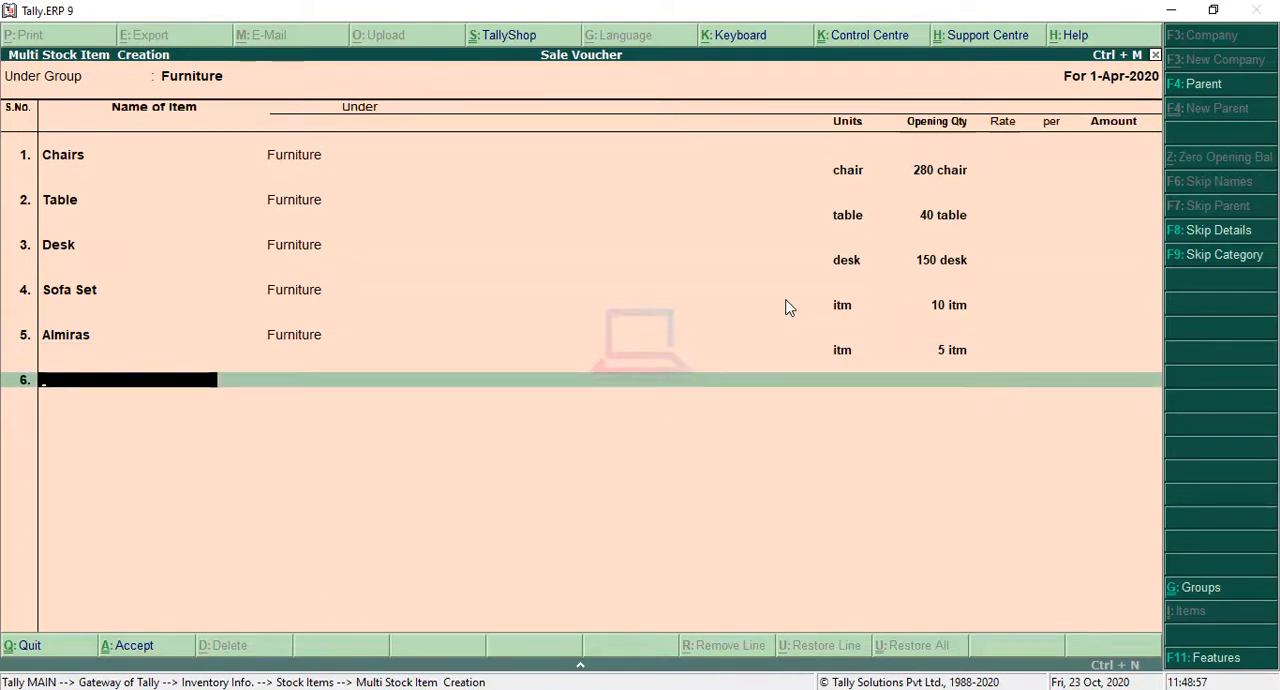
# Step: Check the last item in the sales question image and add a sixth stock item named Office Tables under Furniture with the unit itm
pyautogui.click(392, 689)
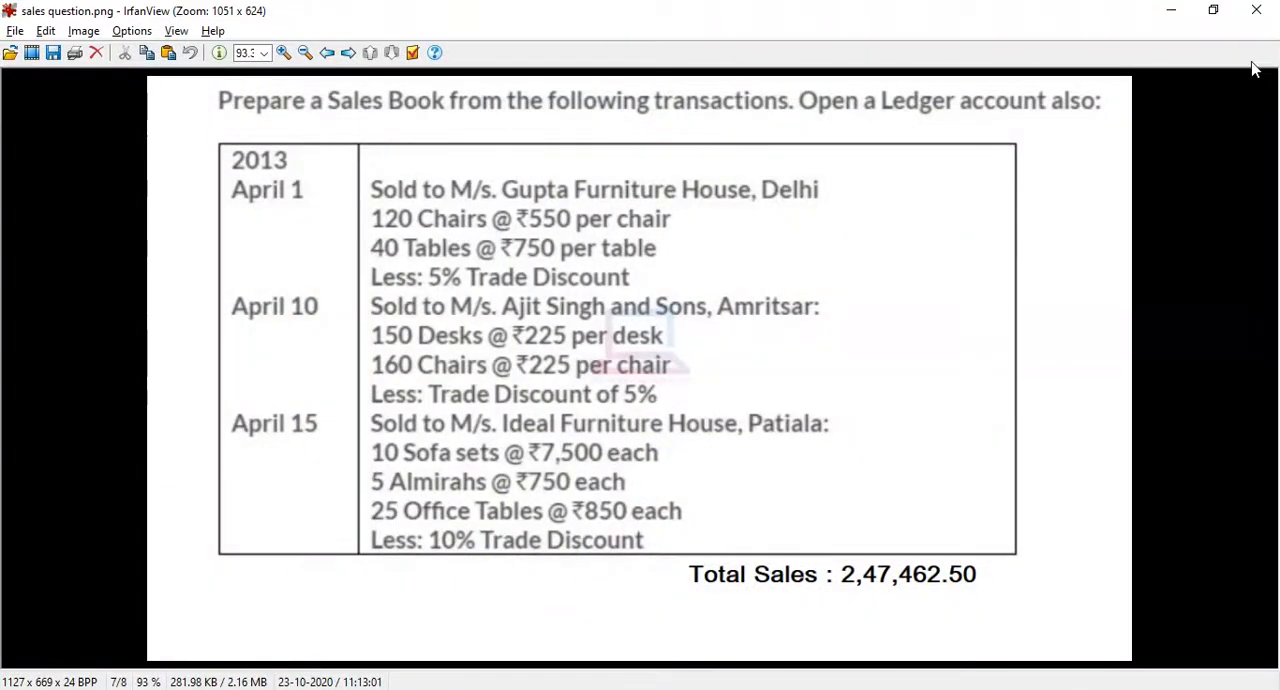
pyautogui.click(1172, 12)
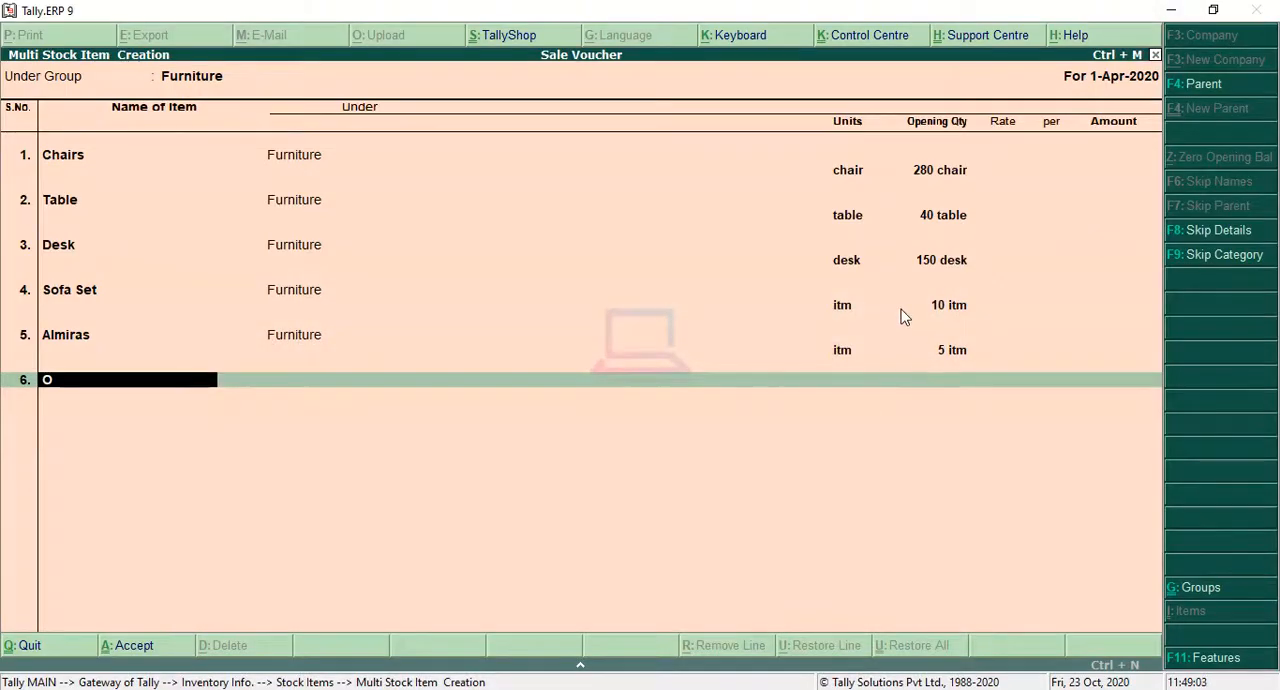
pyautogui.write('Office')
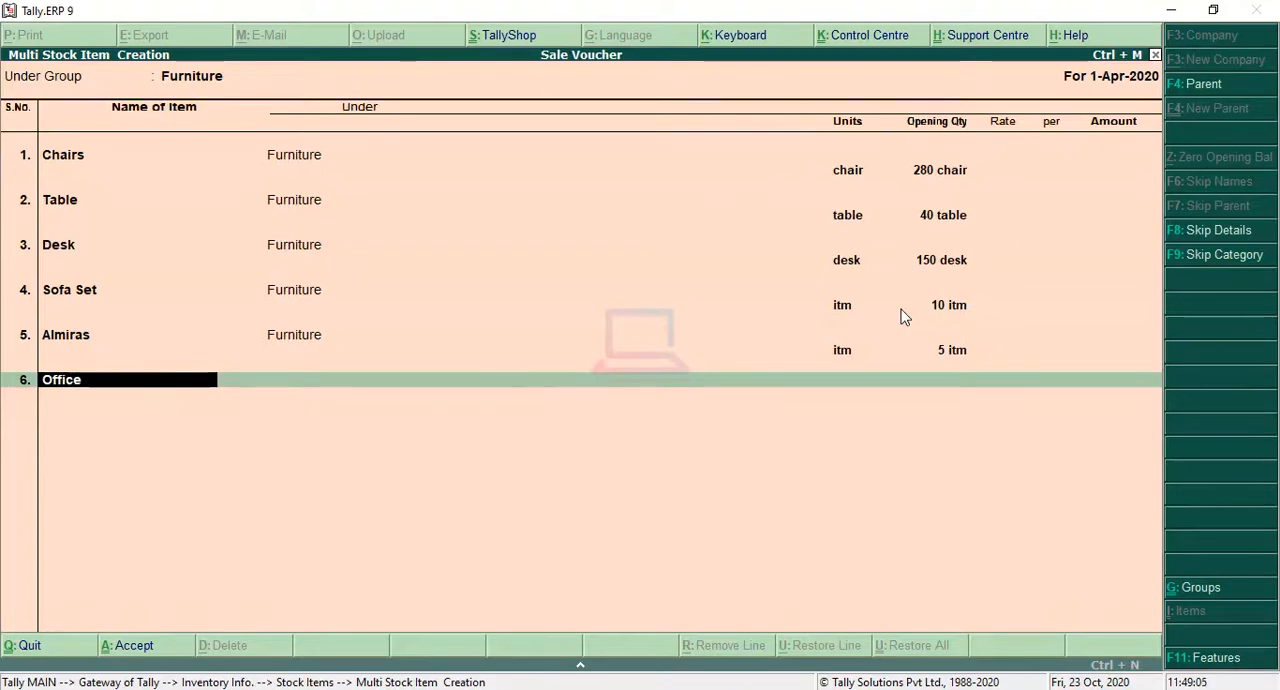
pyautogui.write(' Tables')
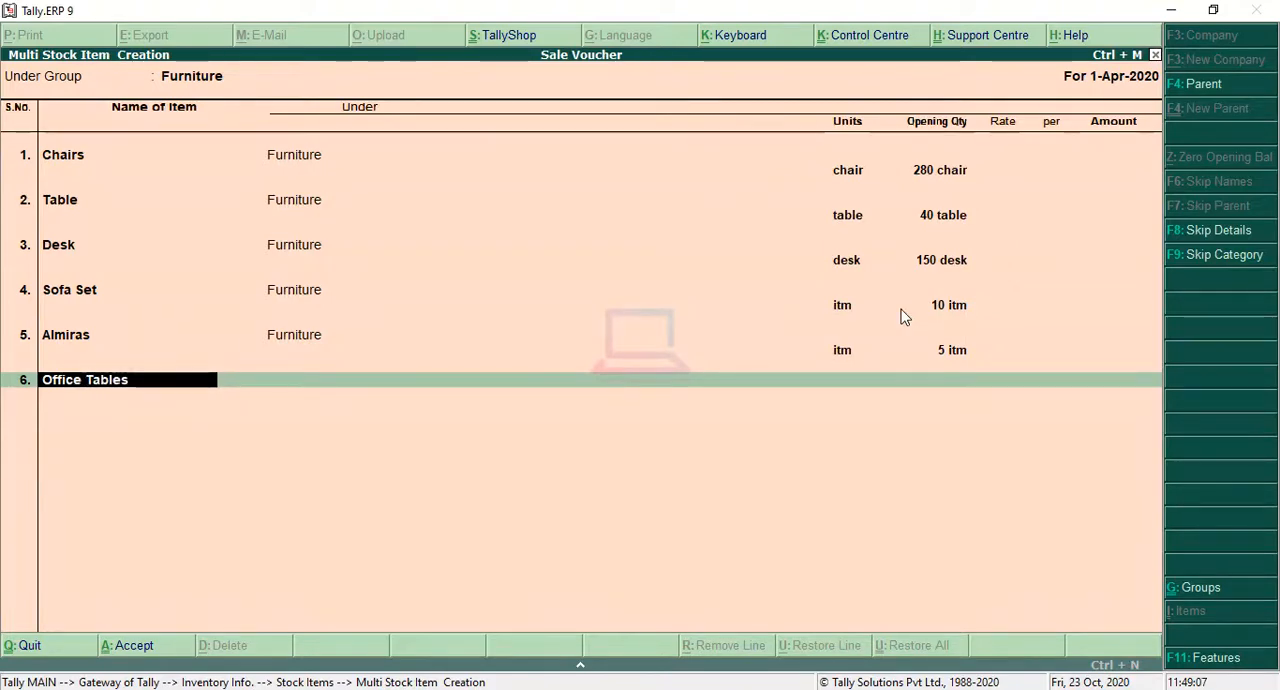
pyautogui.press('Return')
pyautogui.press('Down')
pyautogui.press('Down')
pyautogui.press('Down')
pyautogui.press('Return')
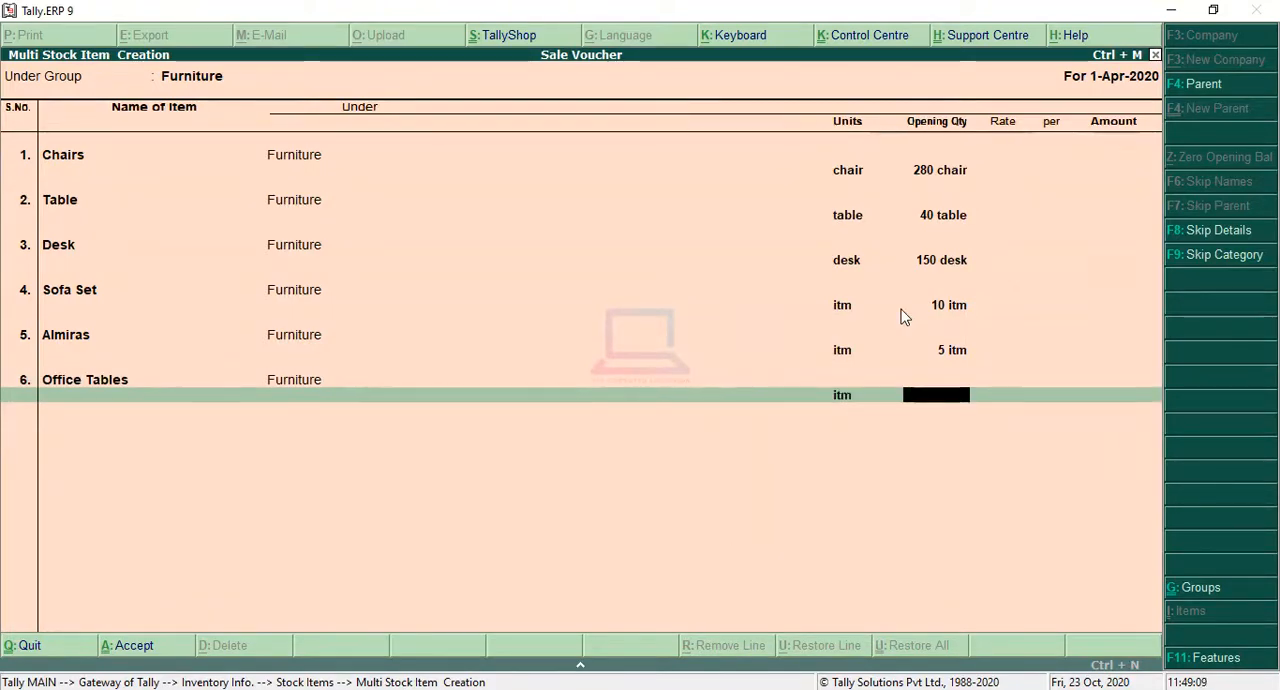
# Step: Set Office Tables' opening quantity to 25, leave its rate and amount blank, and save the stock items
pyautogui.write('25')
pyautogui.press('Return')
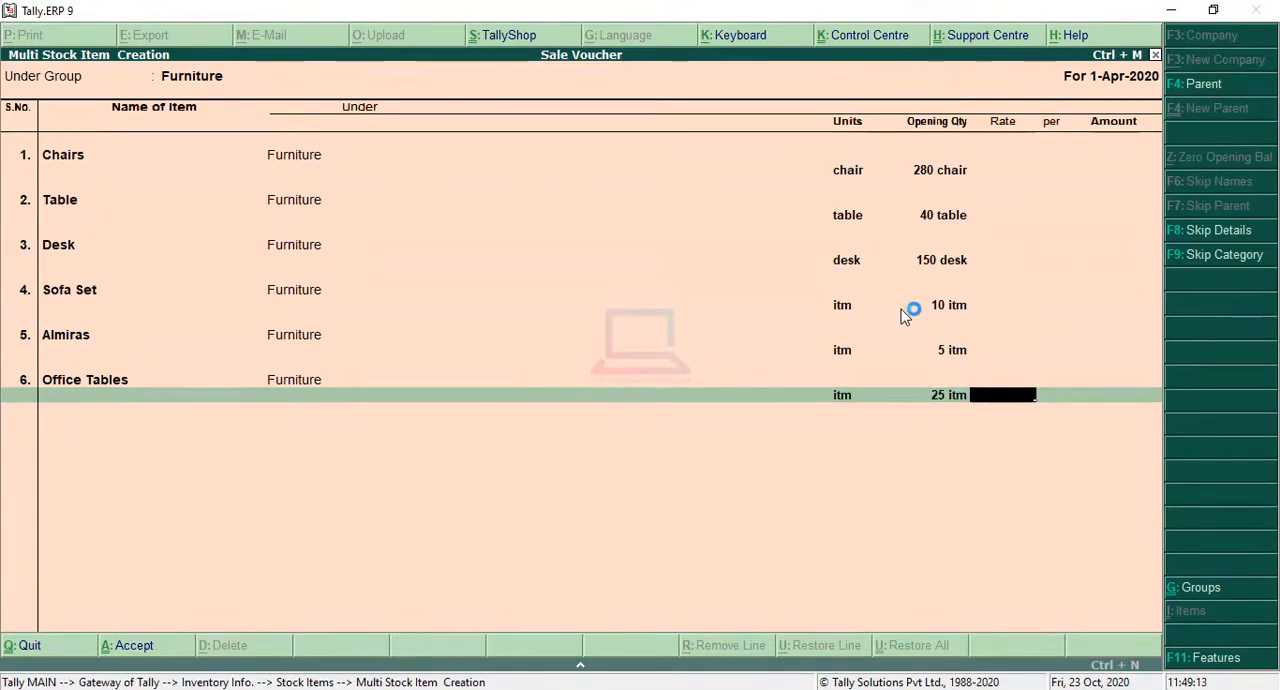
pyautogui.press('Return')
pyautogui.press('Return')
pyautogui.press('Return')
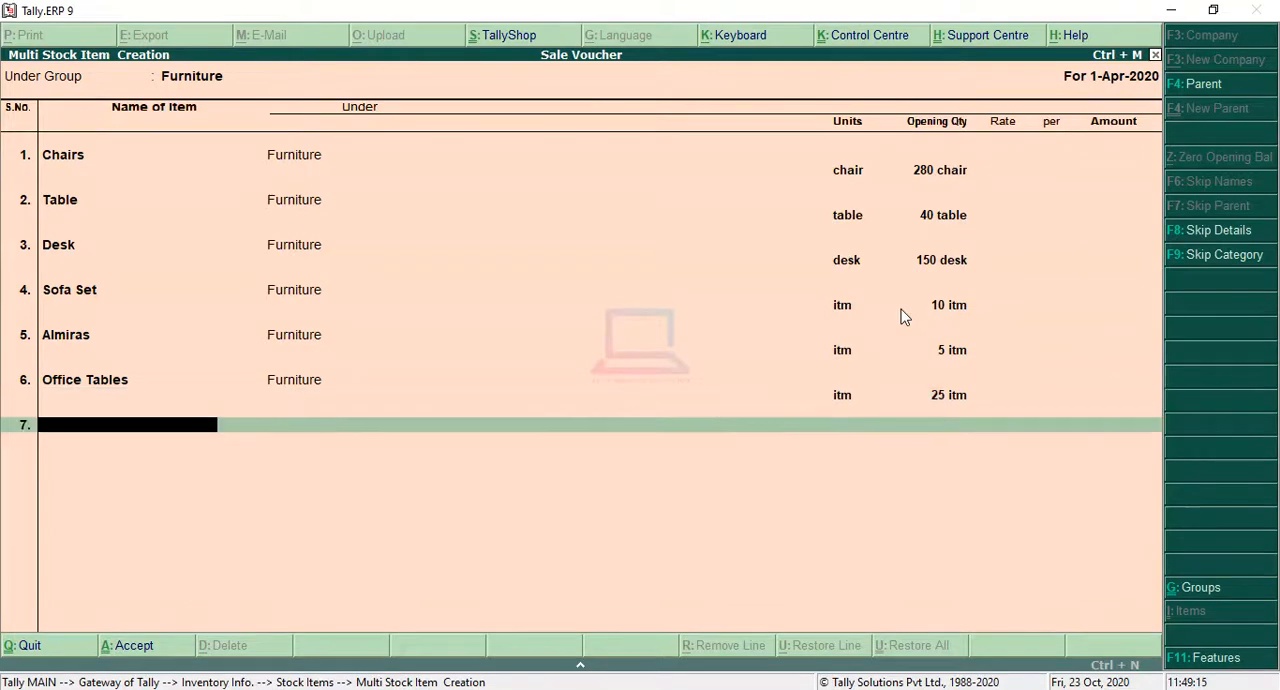
pyautogui.press('Return')
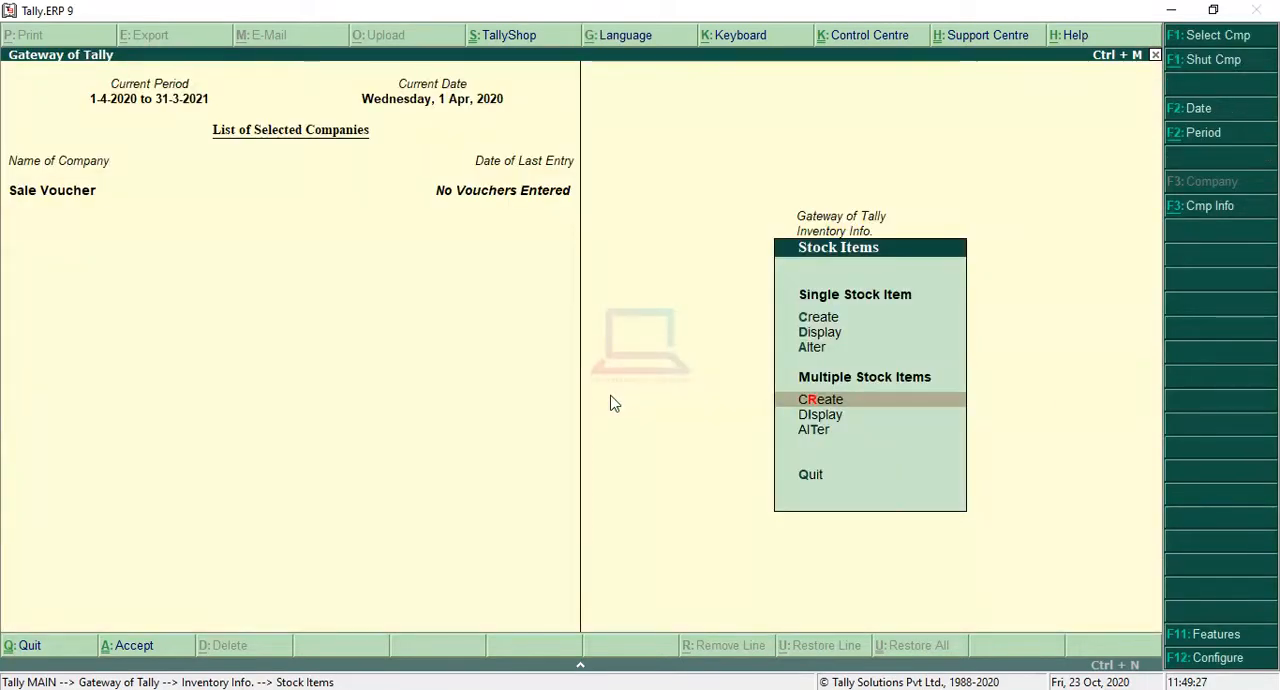
# Step: Examine the item-wise Stock Summary to check each item's quantity, and return to the Gateway of Tally
pyautogui.press('Escape')
pyautogui.press('Escape')
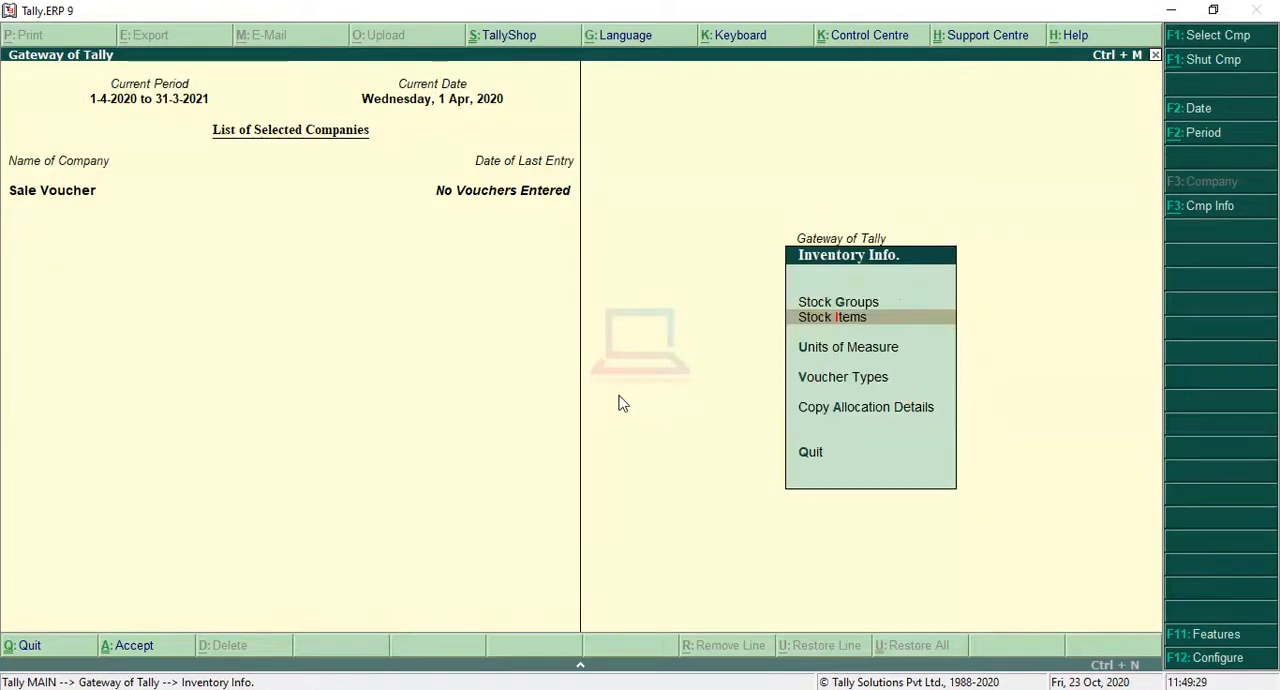
pyautogui.press('Down')
pyautogui.press('Down')
pyautogui.press('Down')
pyautogui.press('Down')
pyautogui.press('Down')
pyautogui.press('Down')
pyautogui.press('Down')
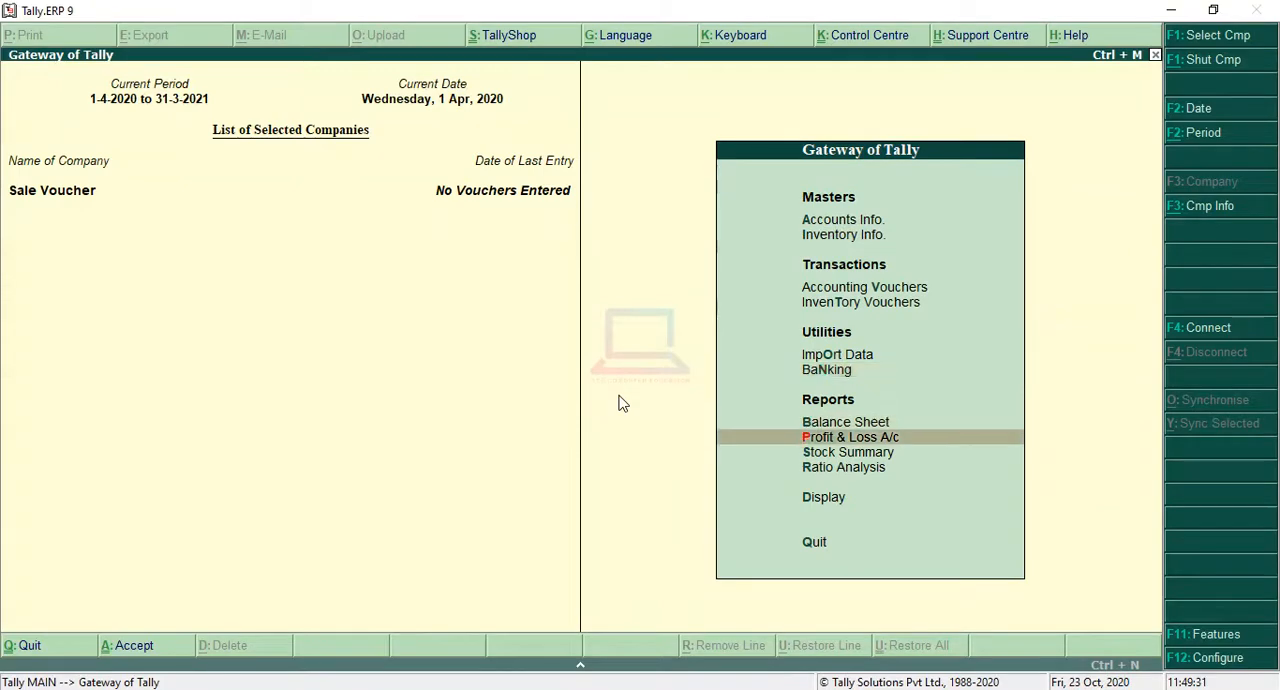
pyautogui.press('Return')
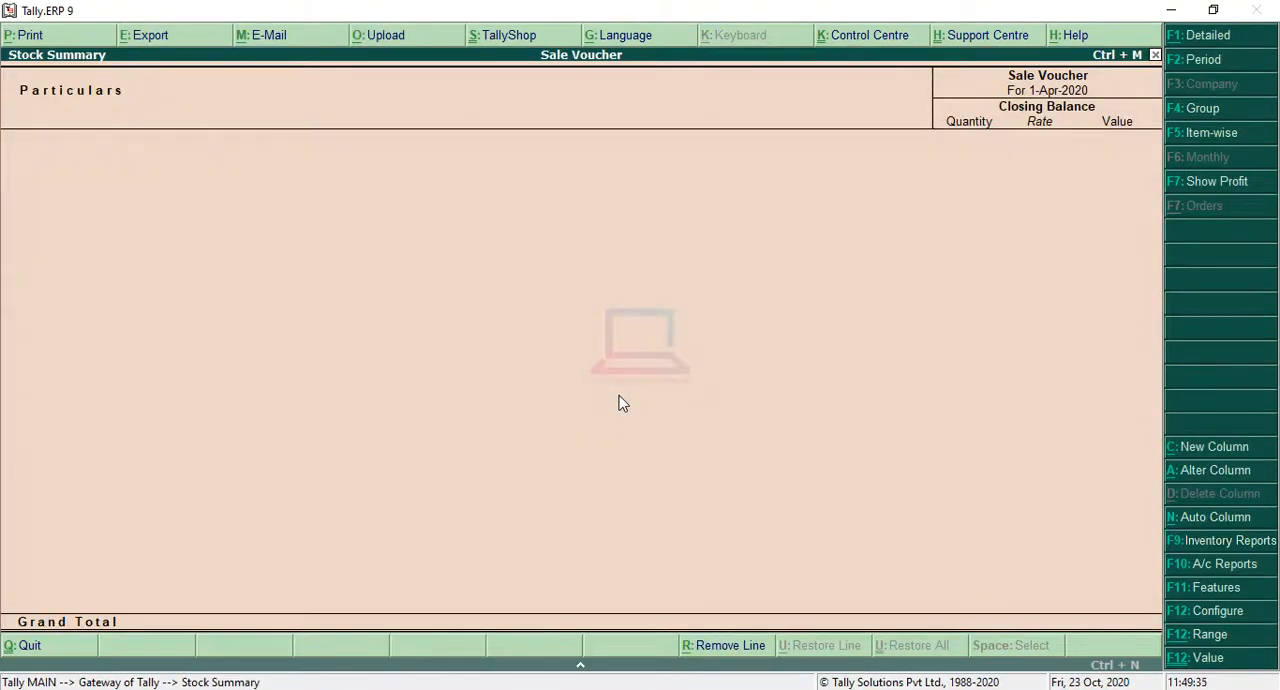
pyautogui.press('F5')
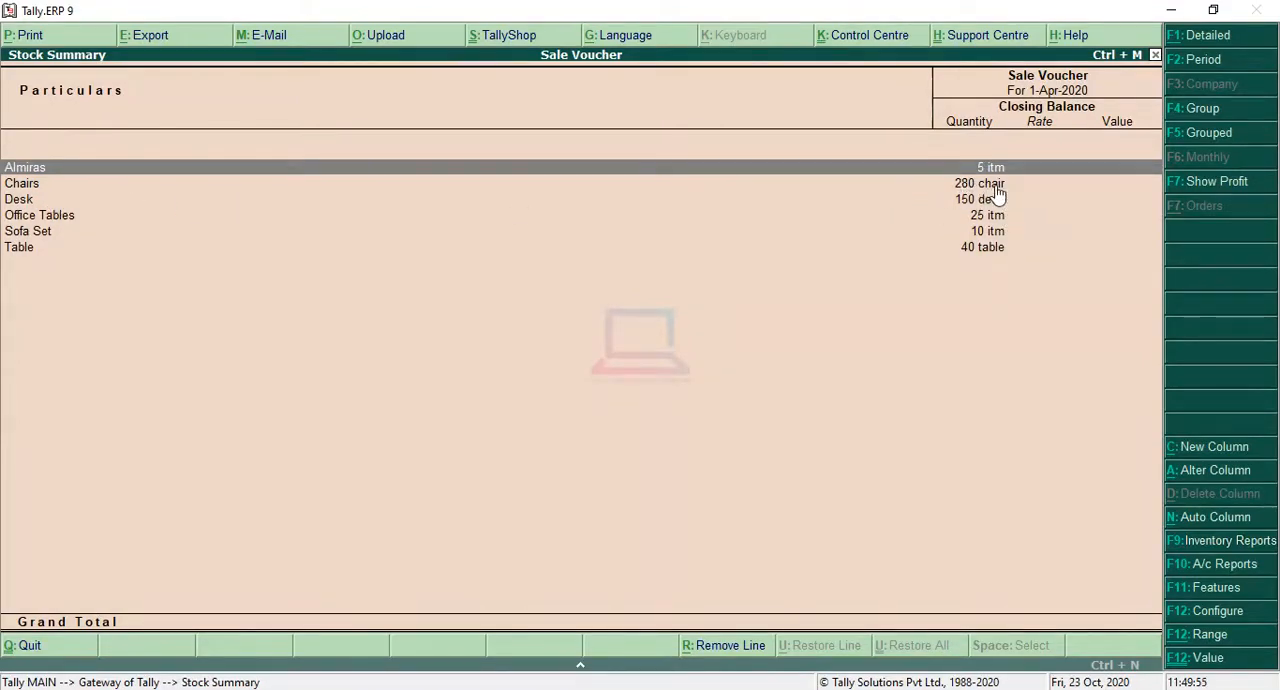
pyautogui.press('Escape')
pyautogui.press('Escape')
pyautogui.press('Escape')
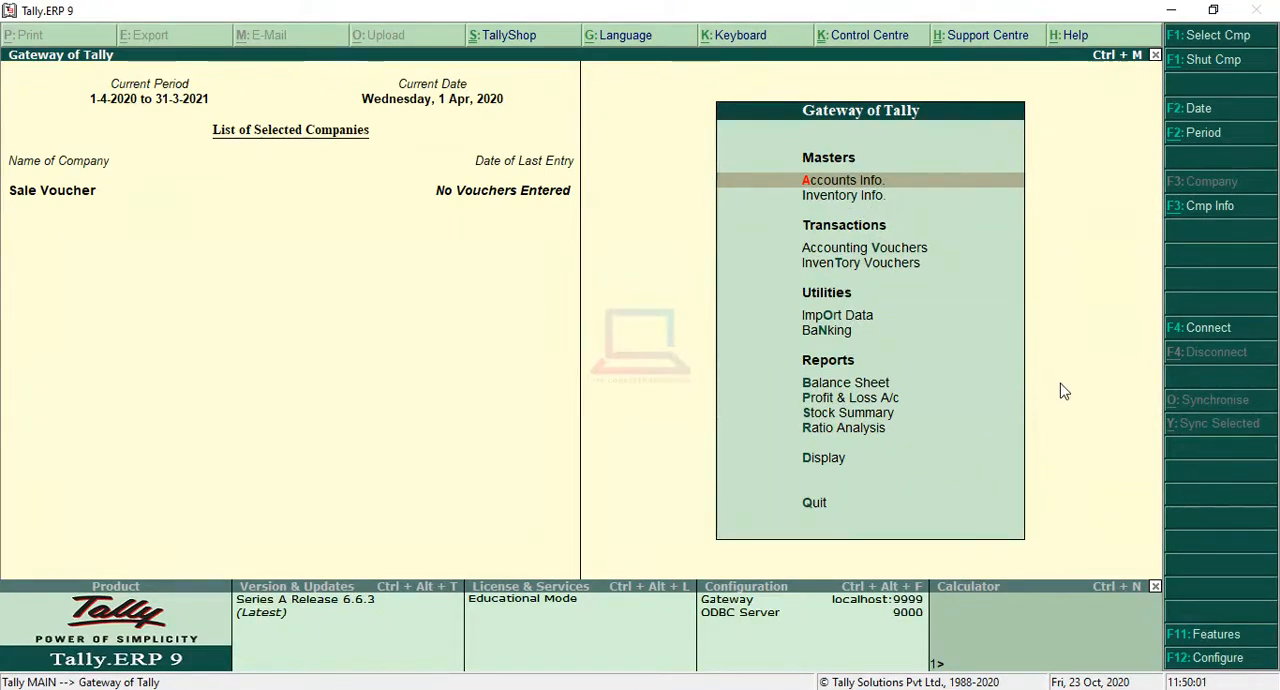
# Step: Open a blank Sales voucher to examine its entry fields and quit it without saving
pyautogui.press('Down')
pyautogui.press('Down')
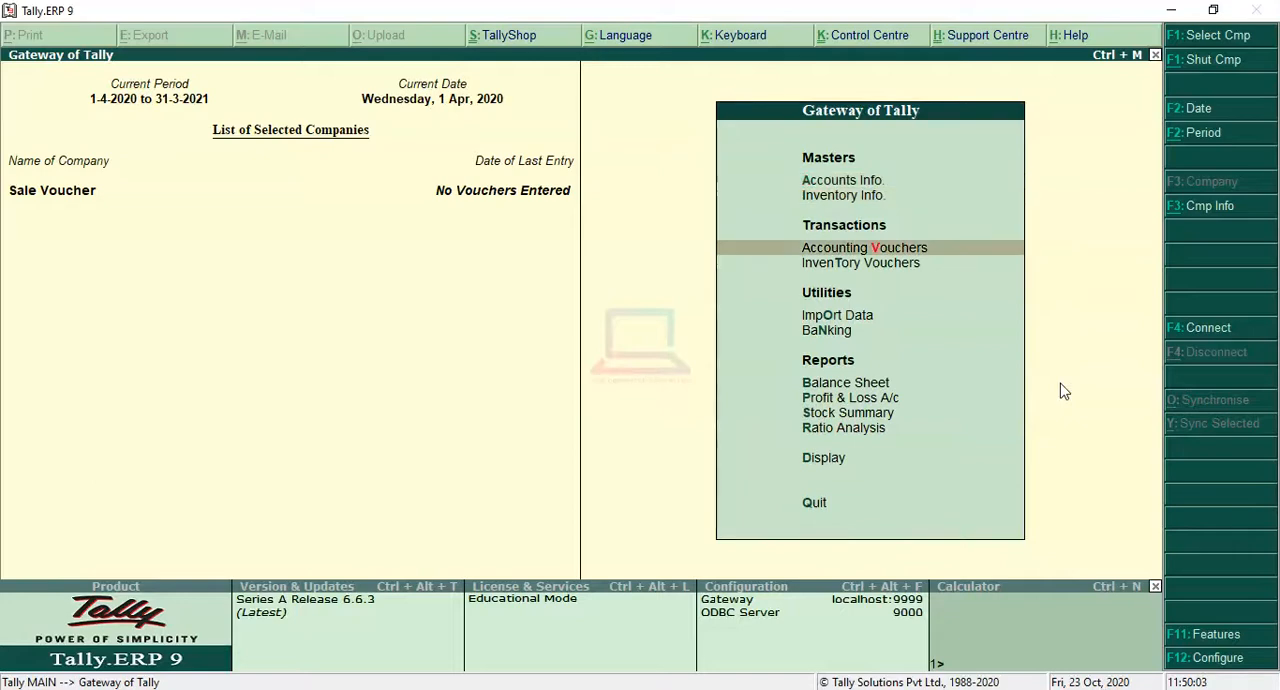
pyautogui.press('Down')
pyautogui.press('Up')
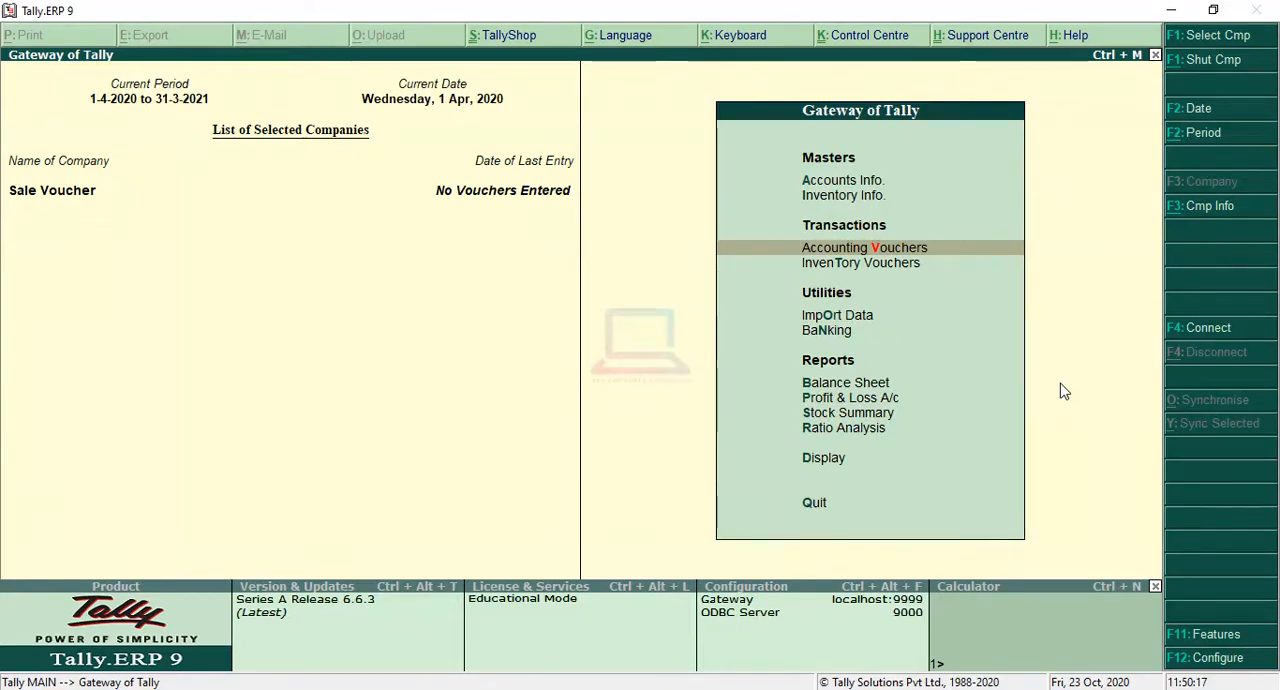
pyautogui.press('Return')
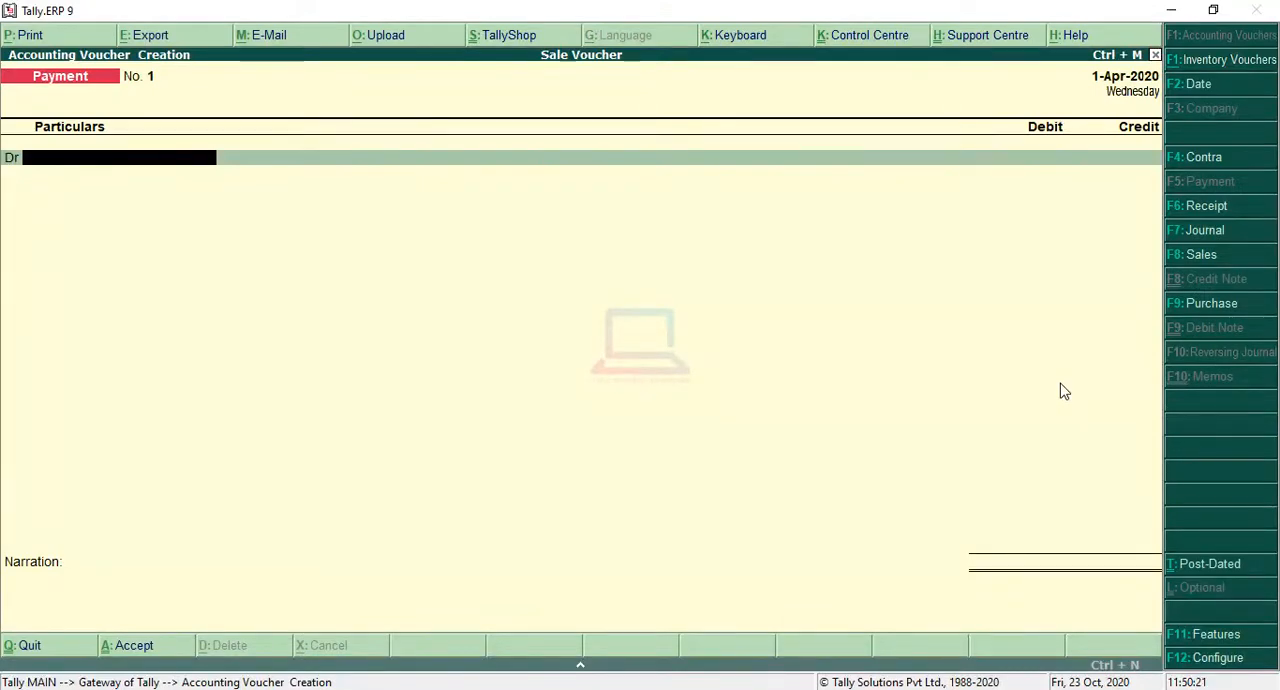
pyautogui.click(1199, 255)
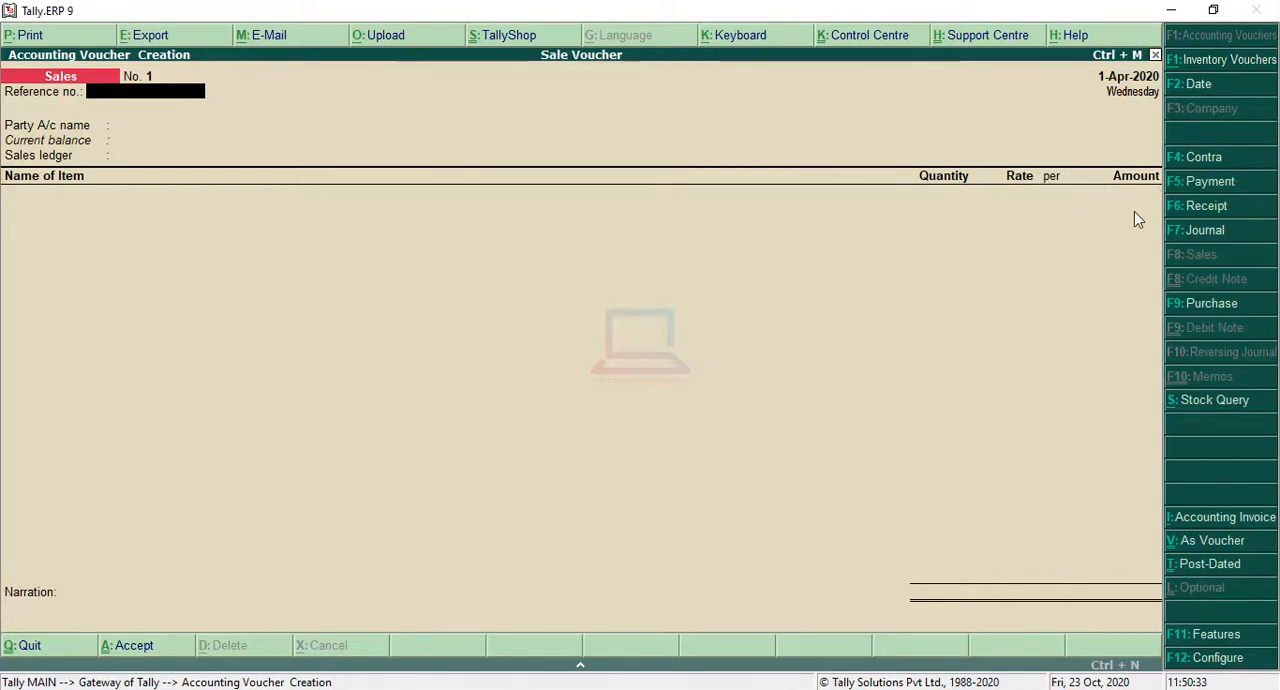
pyautogui.press('Escape')
pyautogui.press('y')
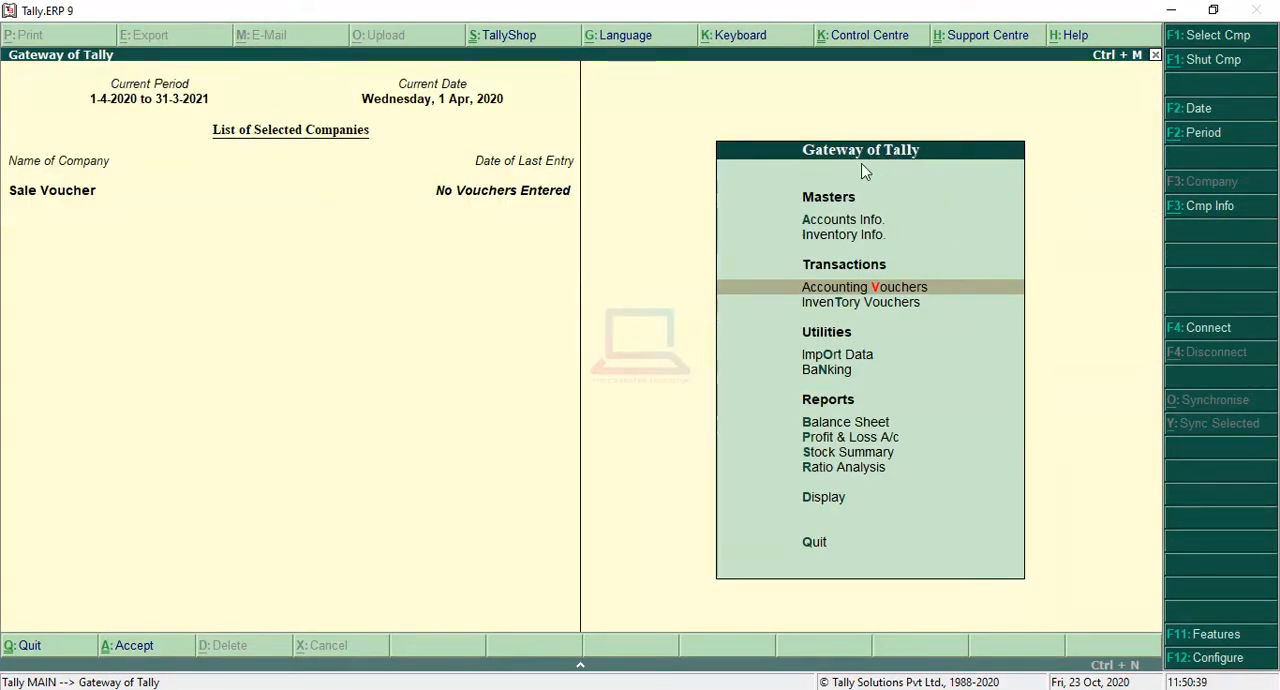
# Step: Enable the separate discount column in invoices in the company's Inventory Features
pyautogui.click(1214, 635)
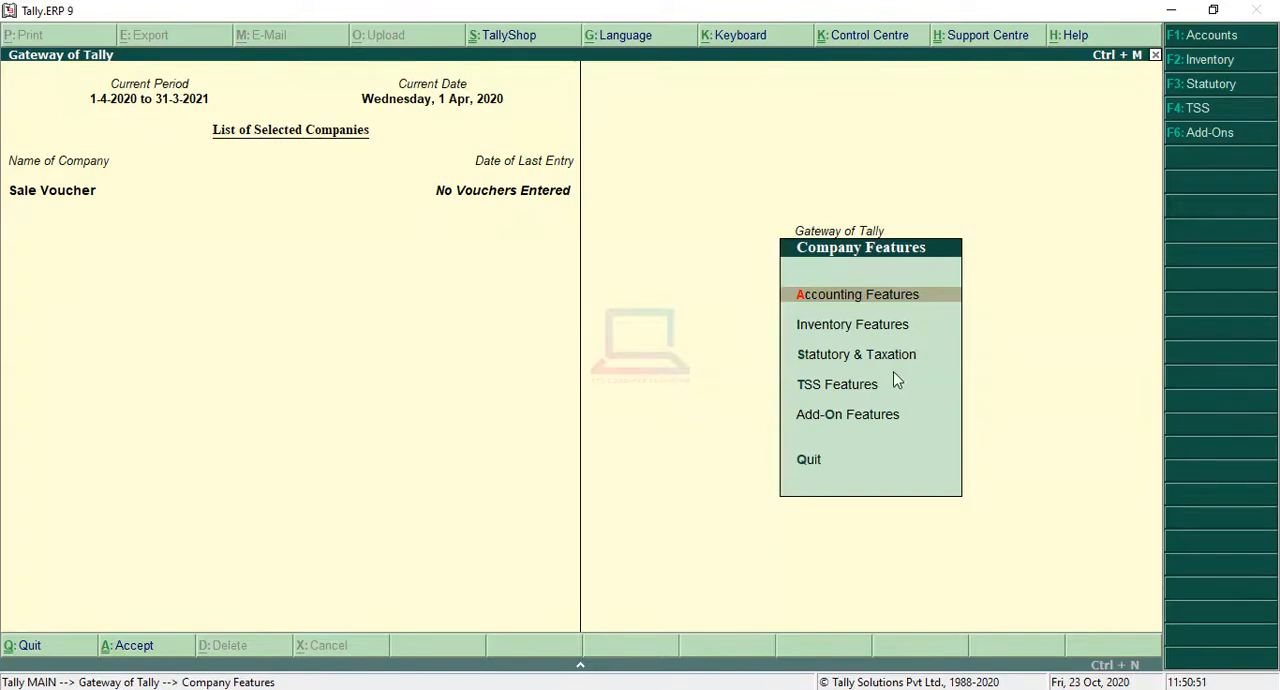
pyautogui.click(916, 333)
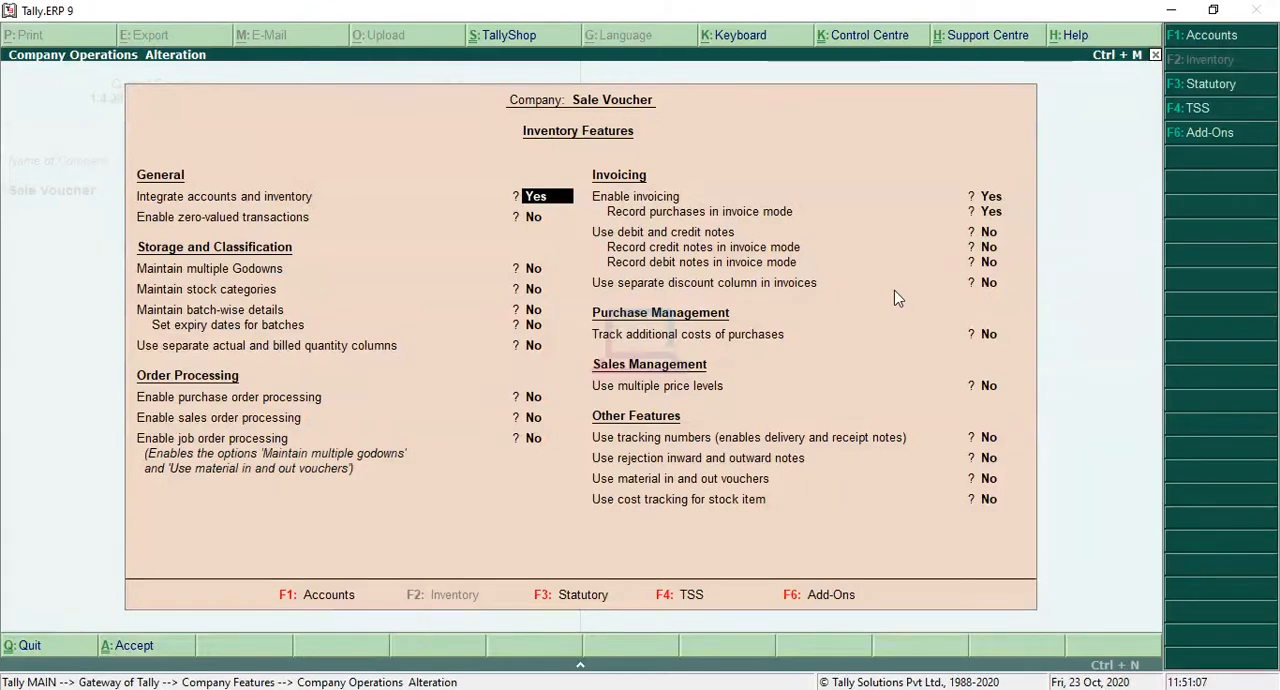
pyautogui.press('Return')
pyautogui.press('Return')
pyautogui.press('Return')
pyautogui.press('Return')
pyautogui.press('Return')
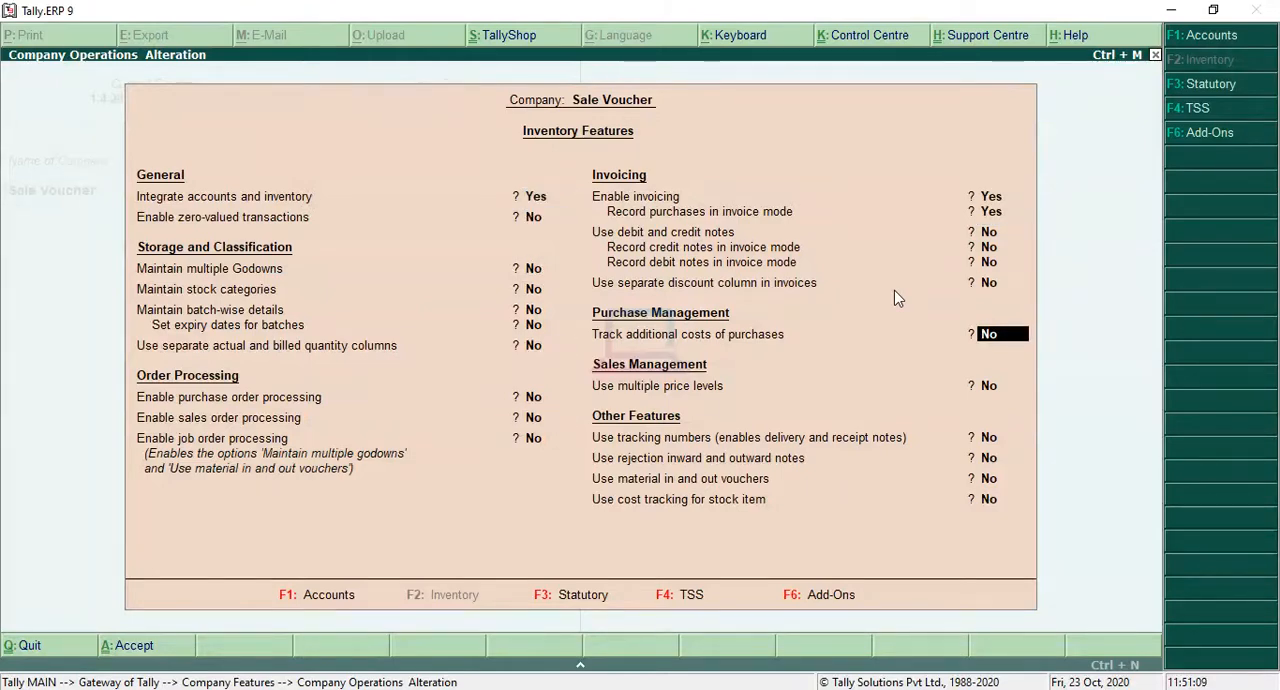
pyautogui.press('Up')
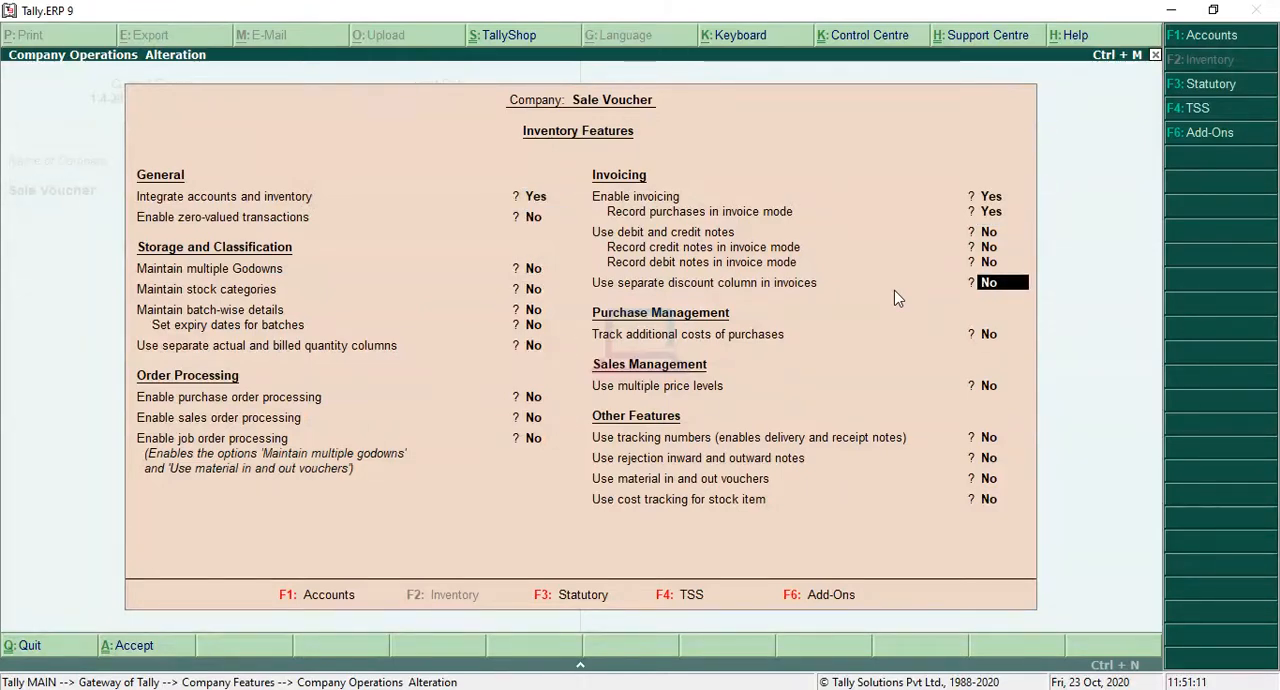
pyautogui.write('yes')
pyautogui.press('Return')
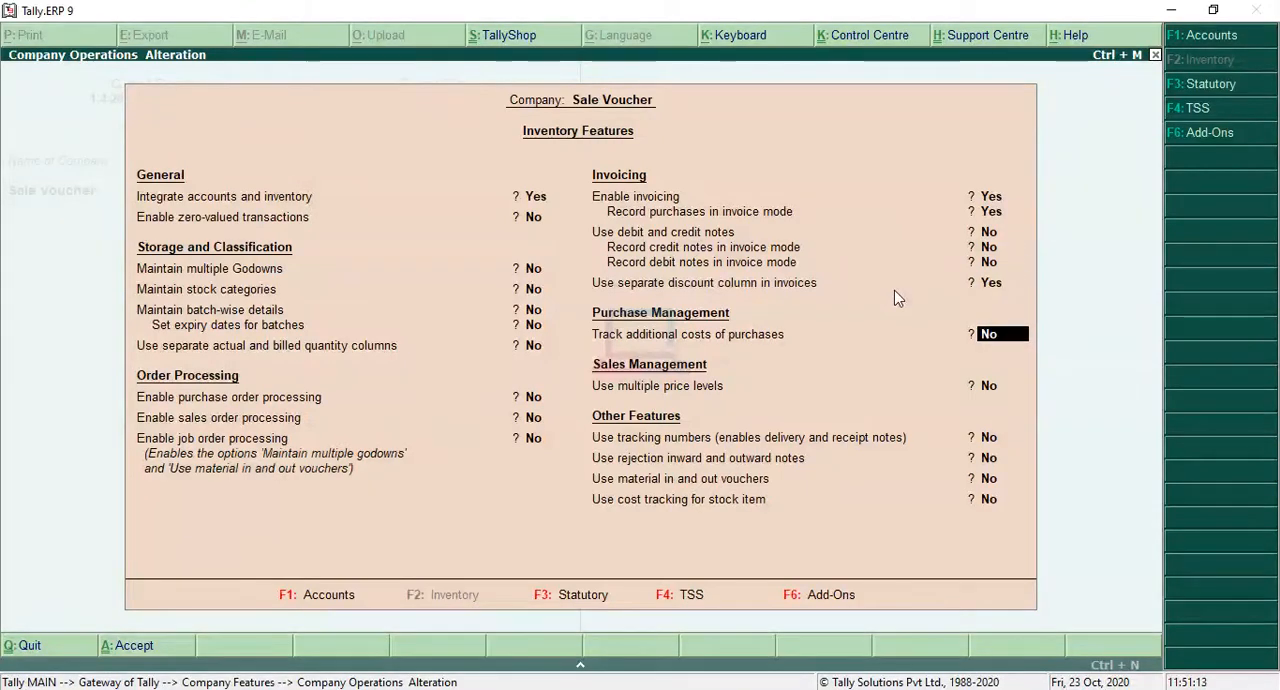
# Step: Leave the remaining inventory features unchanged, save them and return to the Gateway of Tally
pyautogui.press('Return')
pyautogui.press('Return')
pyautogui.press('Return')
pyautogui.press('Return')
pyautogui.press('Return')
pyautogui.press('Return')
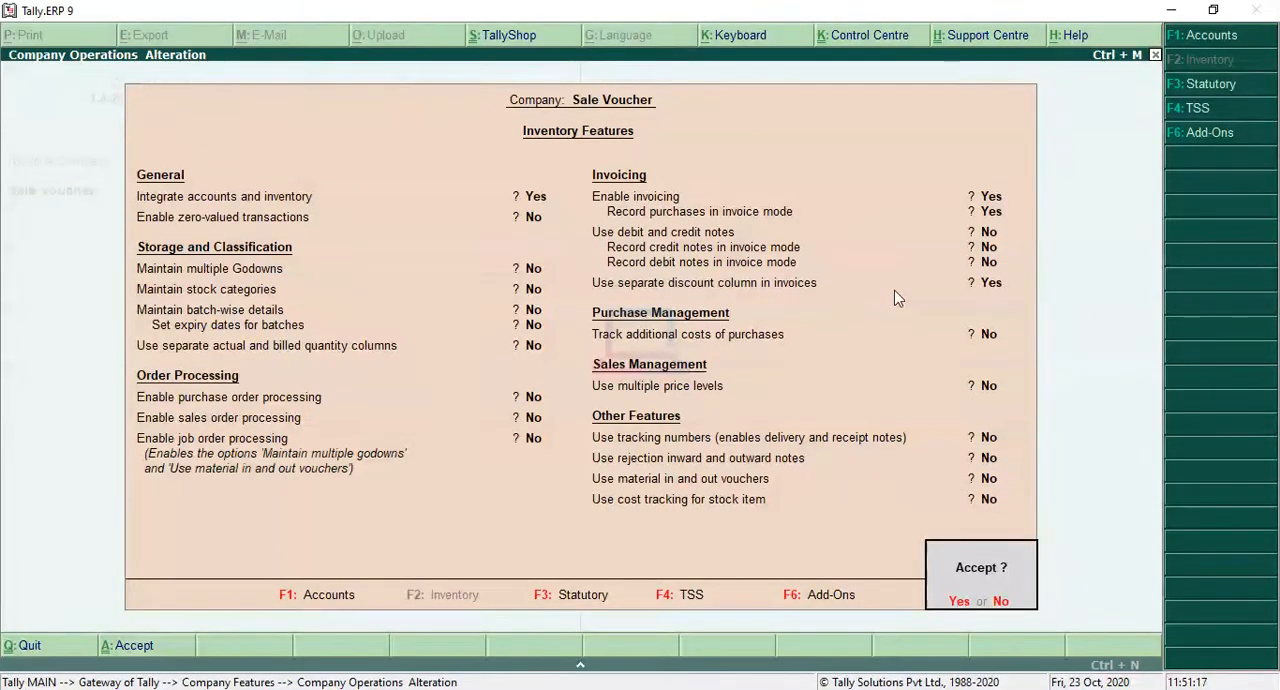
pyautogui.press('Return')
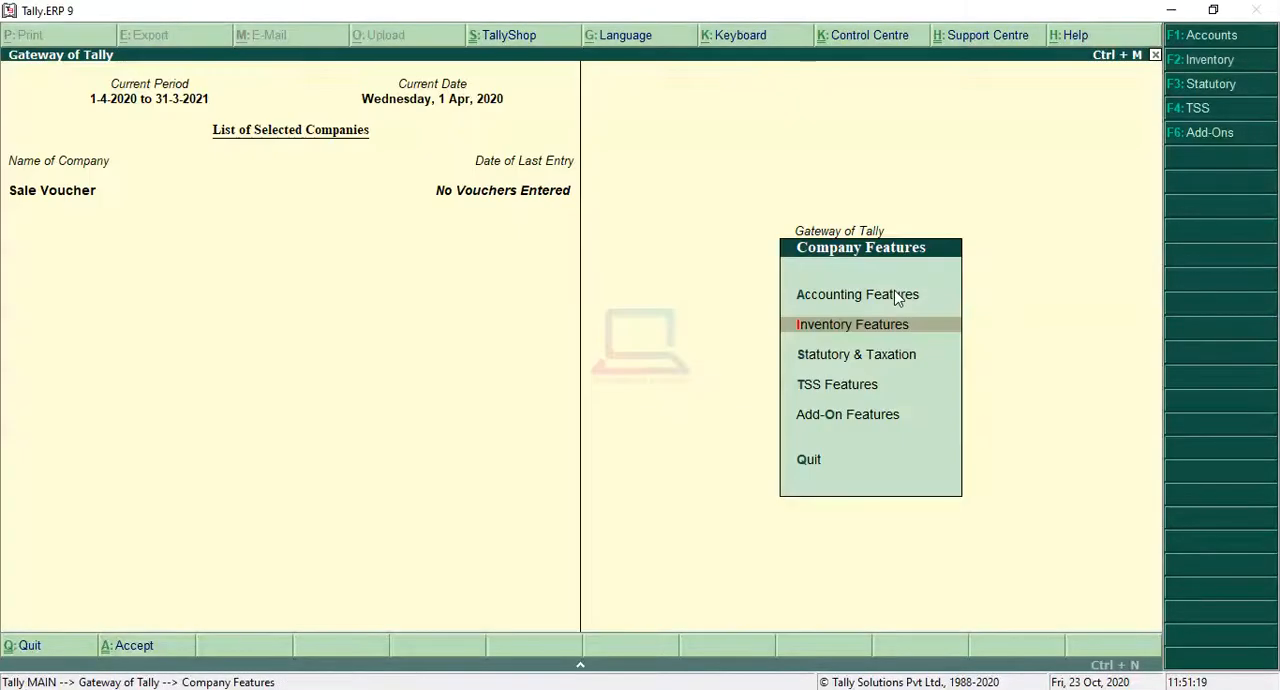
pyautogui.press('Escape')
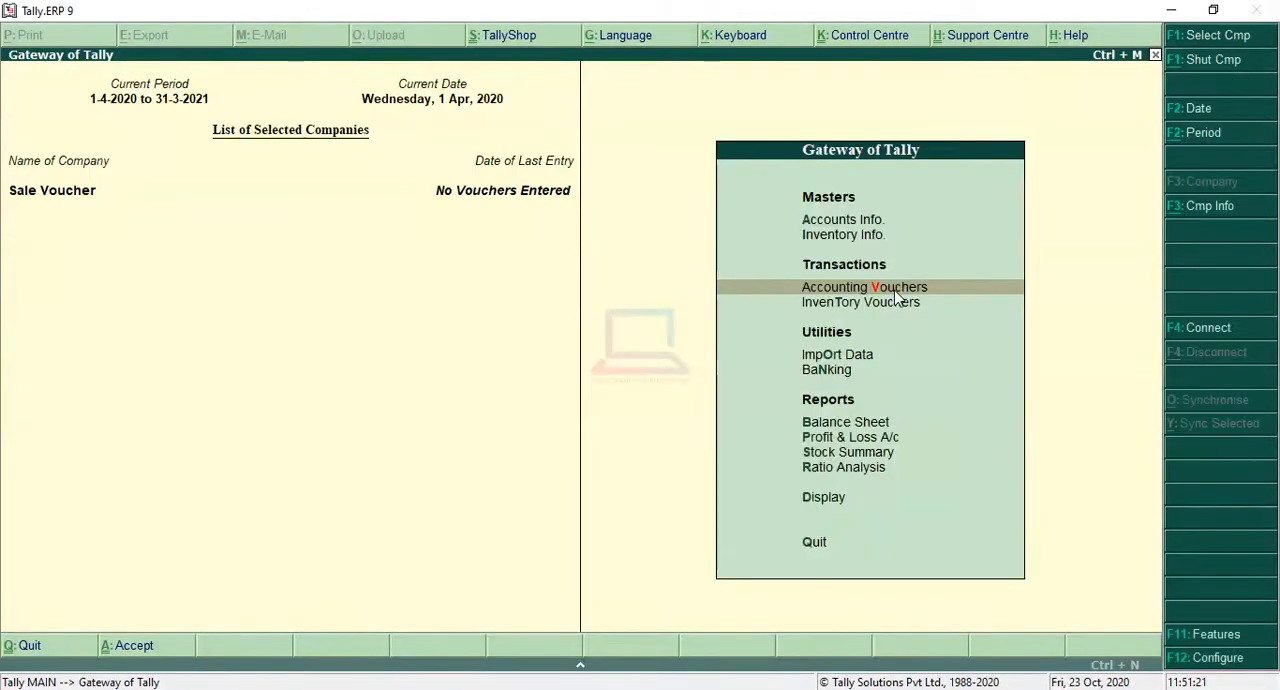
# Step: Open a new Sales voucher, check the first transaction in the sales question image, and set the reference number to 101
pyautogui.click(896, 290)
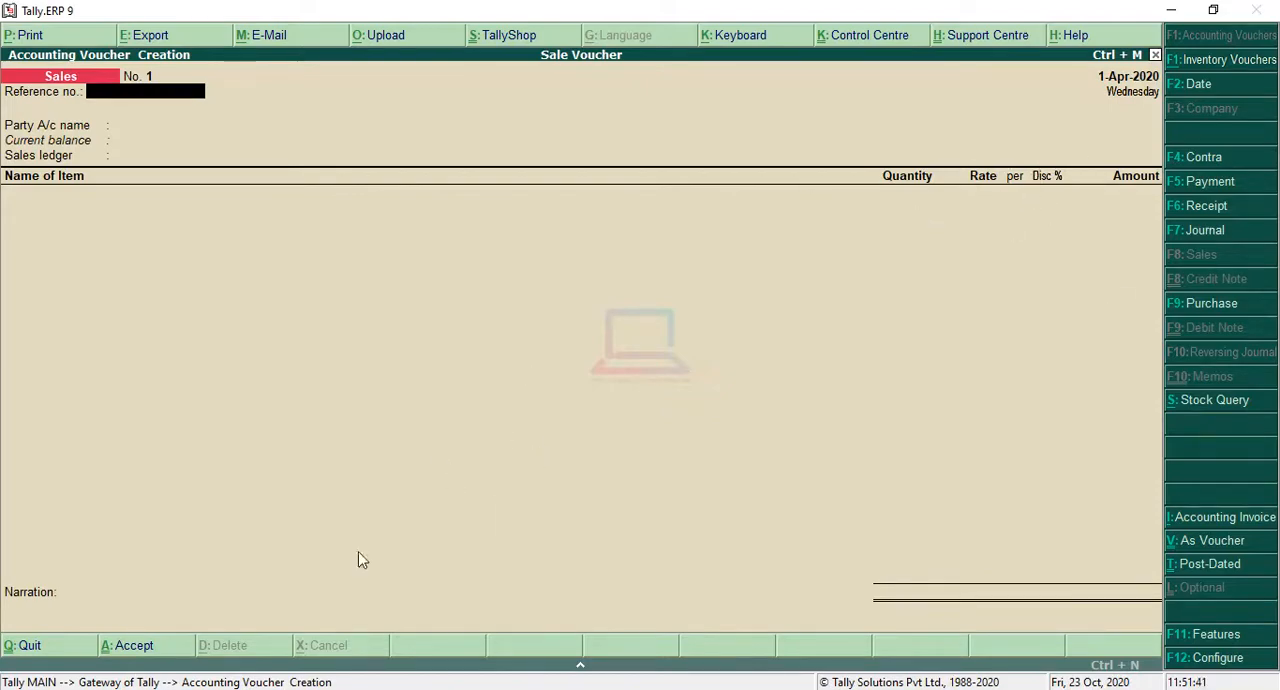
pyautogui.hotkey('alt', 'Tab')
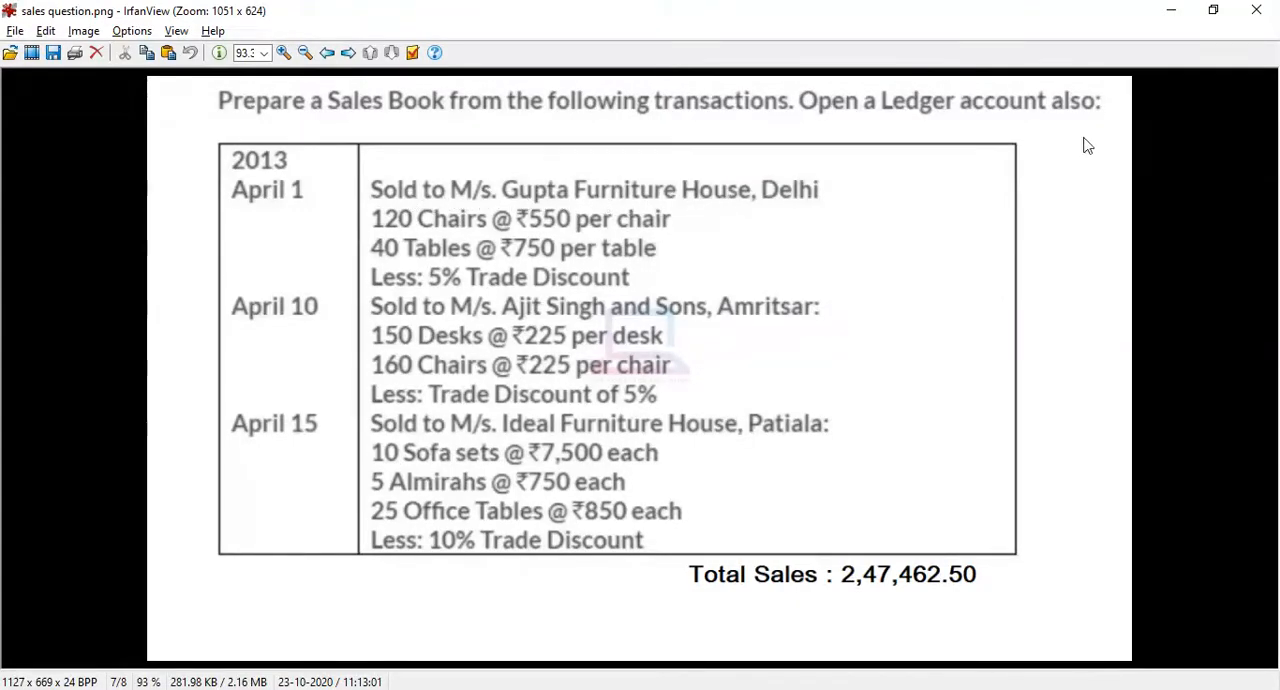
pyautogui.click(1178, 9)
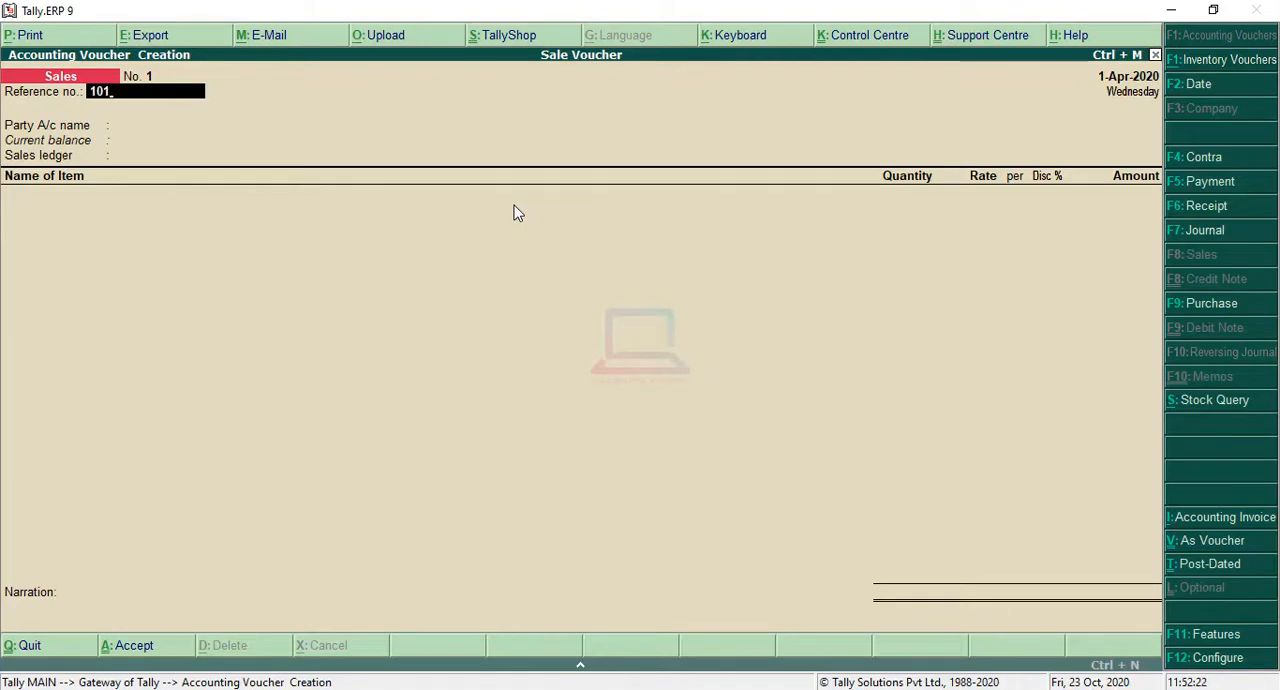
pyautogui.press('Return')
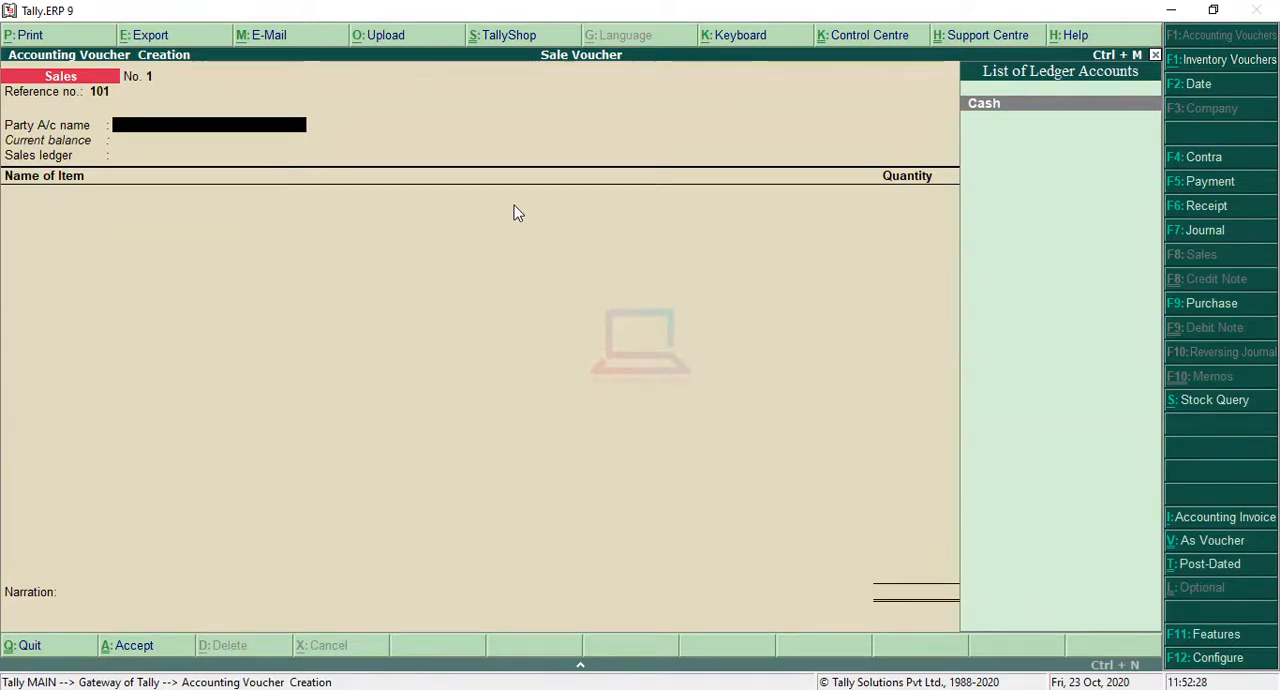
# Step: Create a party ledger from the voucher, check the buyer in the question image, and name it M/s Gupta Furniture House without an alias
pyautogui.hotkey('alt', 'c')
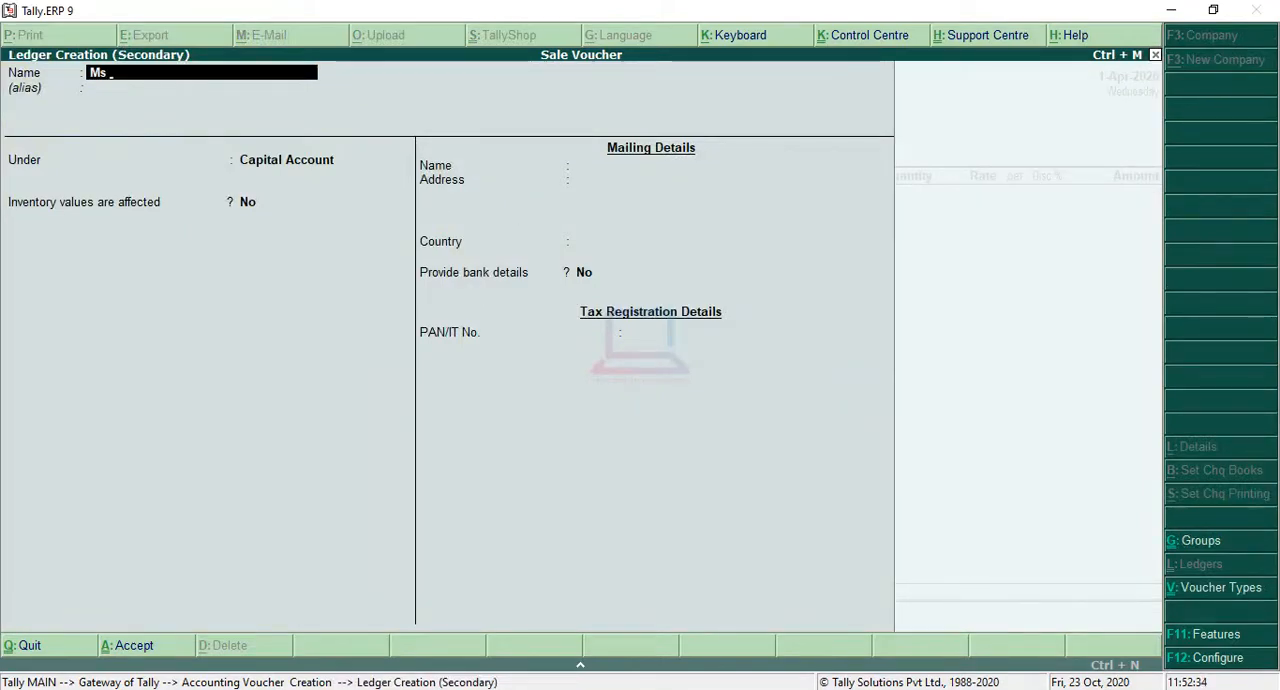
pyautogui.hotkey('alt', 'Tab')
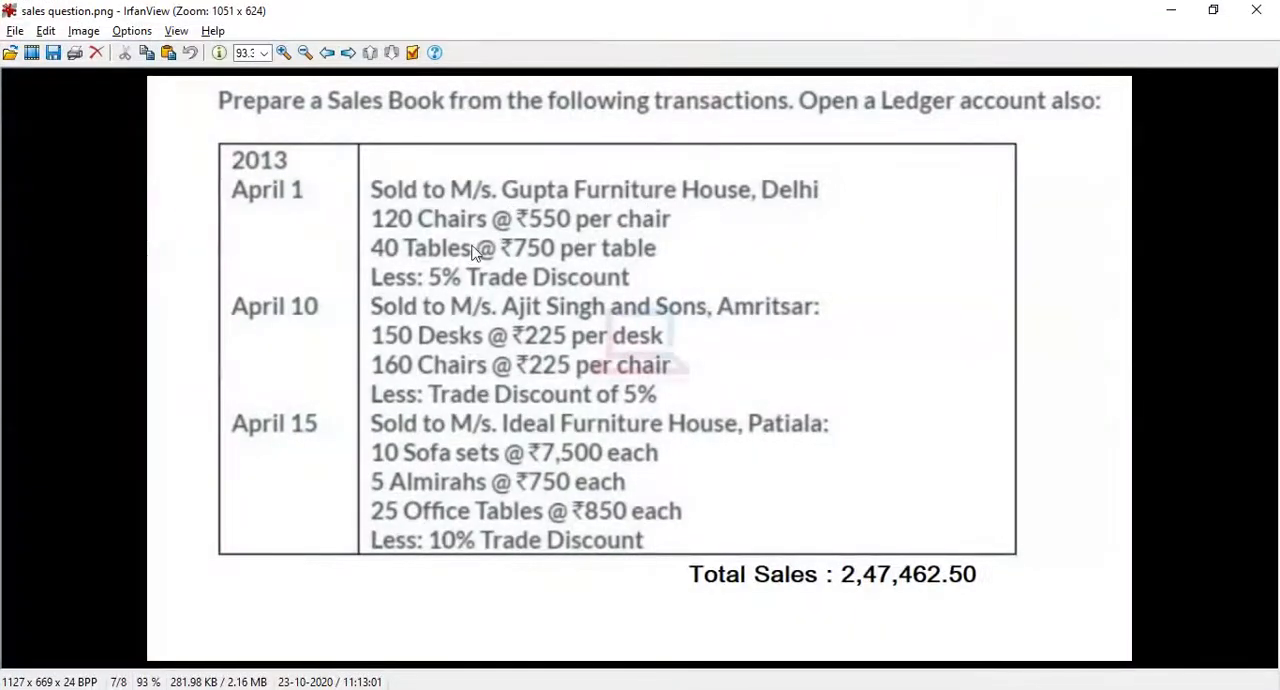
pyautogui.click(1171, 10)
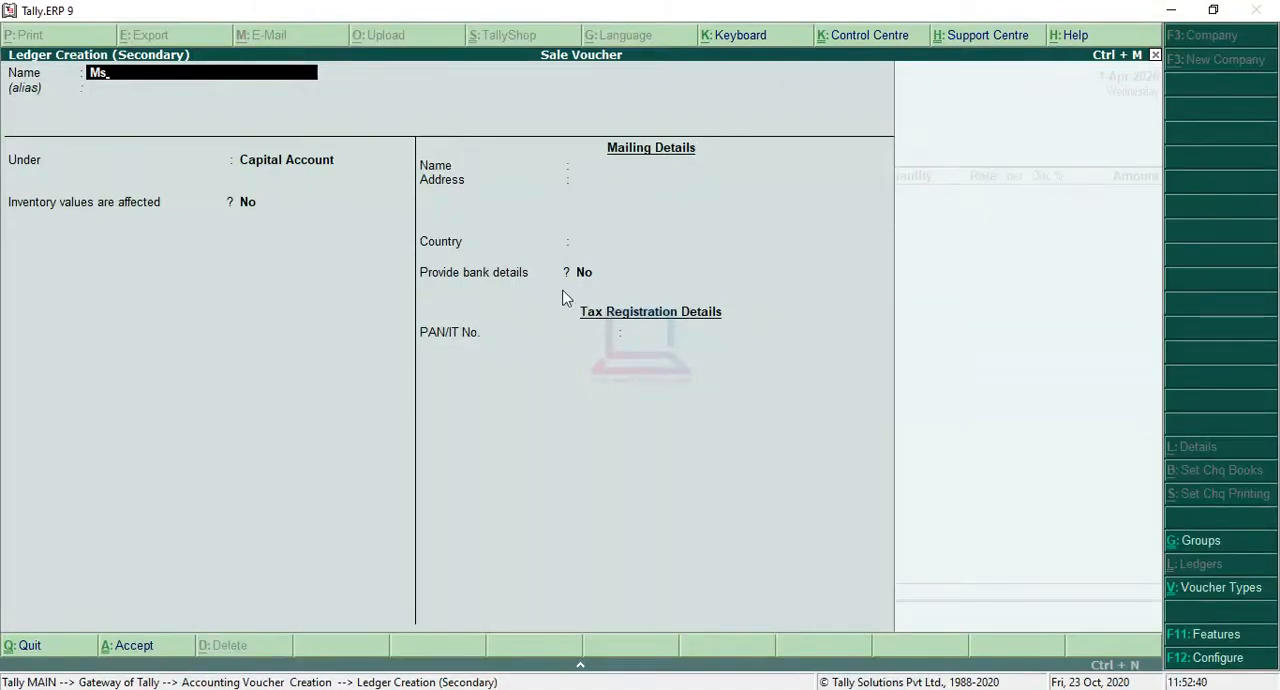
pyautogui.press('BackSpace')
pyautogui.write('/s Gupta Furniture Ho')
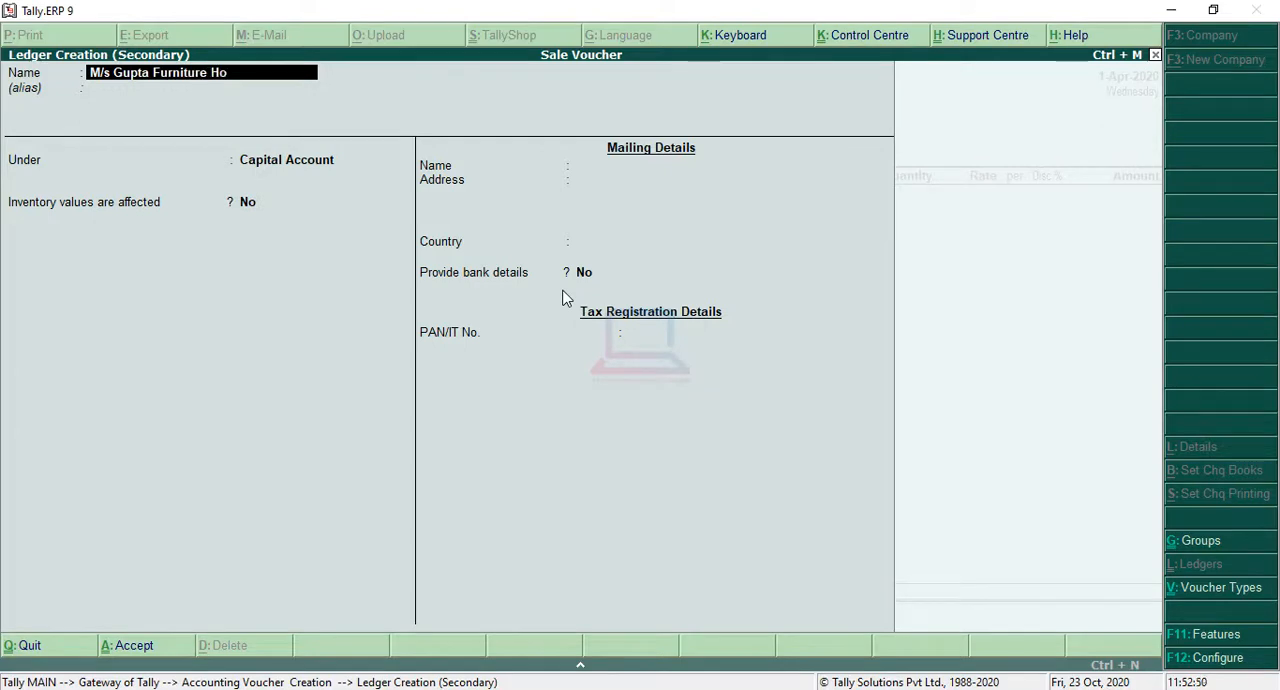
pyautogui.write('use')
pyautogui.press('Return')
pyautogui.press('Return')
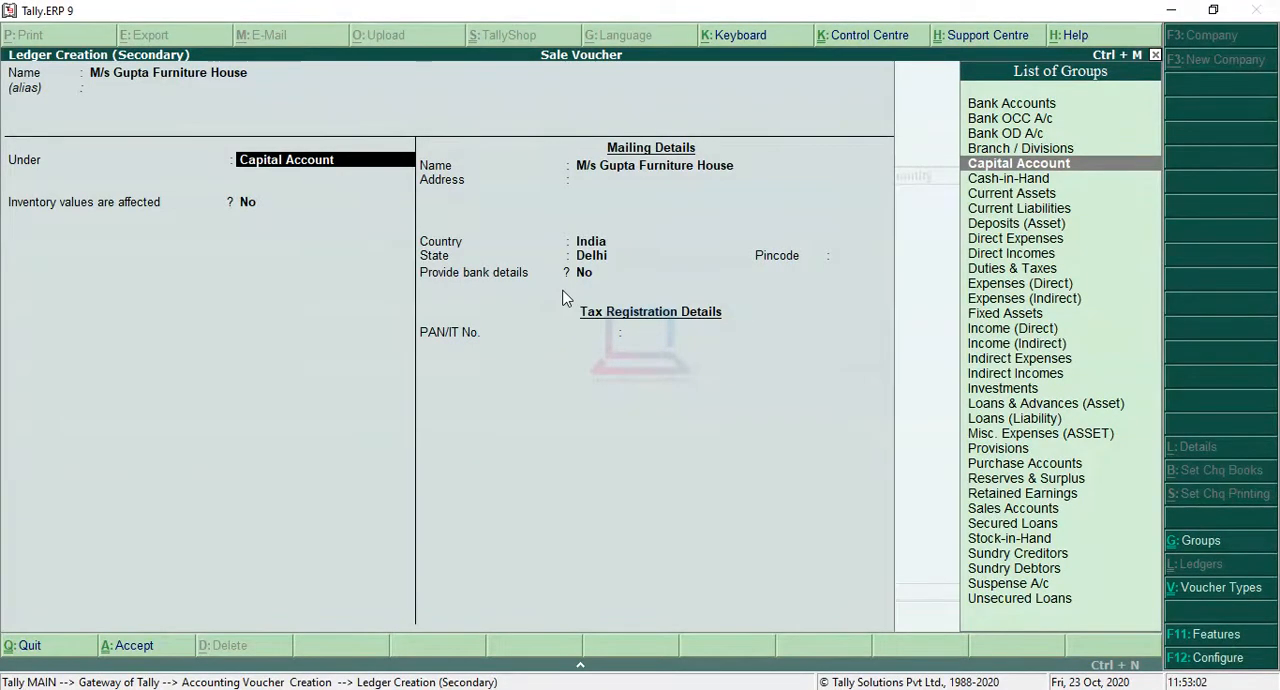
# Step: Place the M/s Gupta Furniture House ledger under Sundry Debtors and set Maintain balances bill-by-bill to No
pyautogui.press('Down')
pyautogui.press('Down')
pyautogui.press('Down')
pyautogui.press('Down')
pyautogui.press('Down')
pyautogui.press('Down')
pyautogui.press('Down')
pyautogui.press('Down')
pyautogui.press('Down')
pyautogui.press('Down')
pyautogui.press('Down')
pyautogui.press('Down')
pyautogui.press('Down')
pyautogui.press('Down')
pyautogui.press('Down')
pyautogui.press('Down')
pyautogui.press('Down')
pyautogui.press('Down')
pyautogui.press('Down')
pyautogui.press('Down')
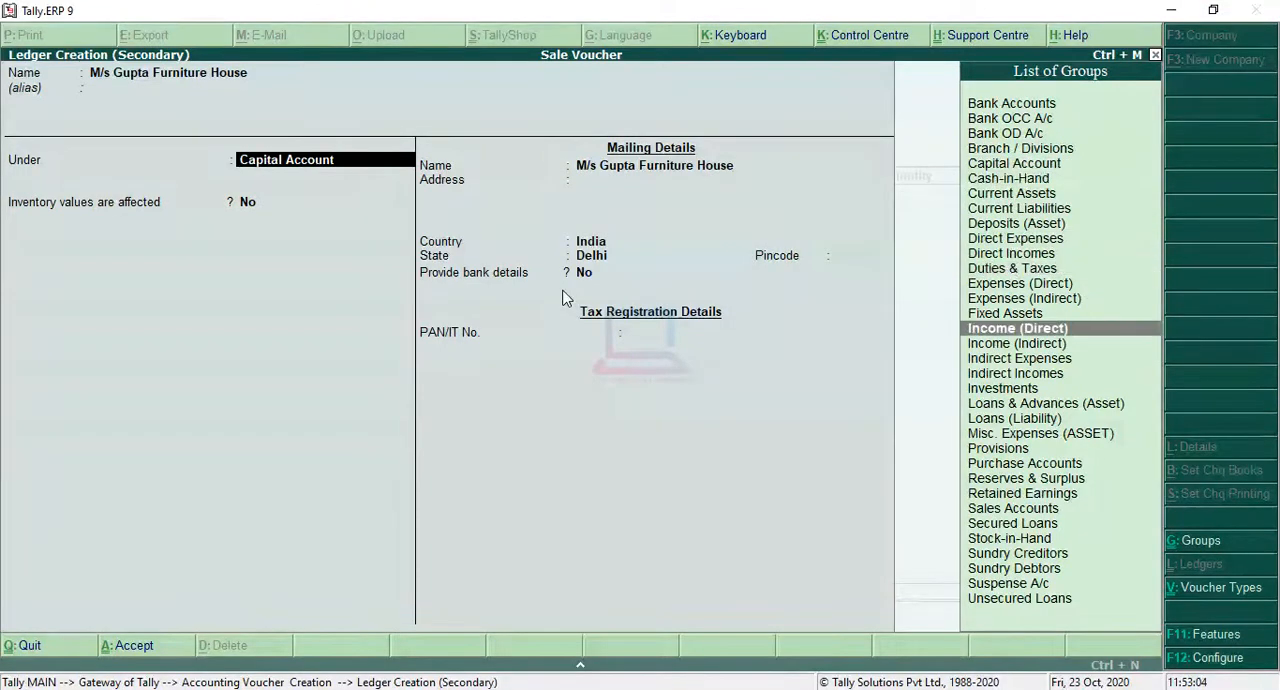
pyautogui.press('Down')
pyautogui.press('Down')
pyautogui.press('Down')
pyautogui.press('Down')
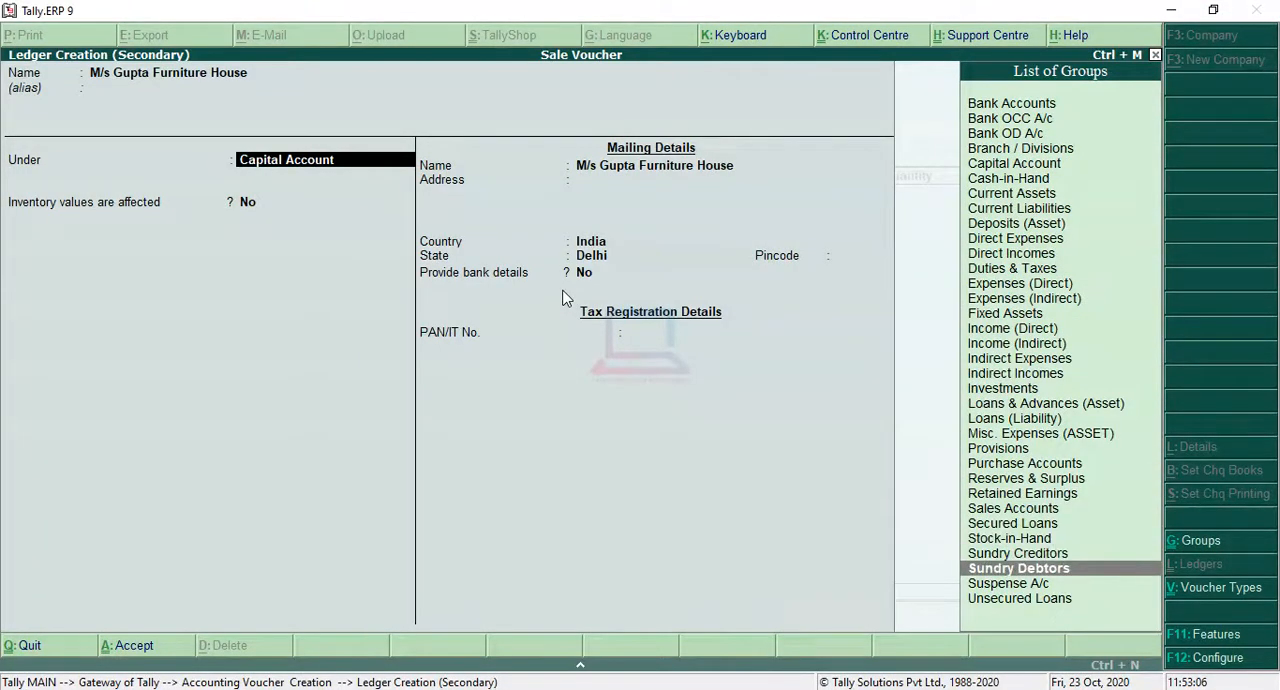
pyautogui.press('Return')
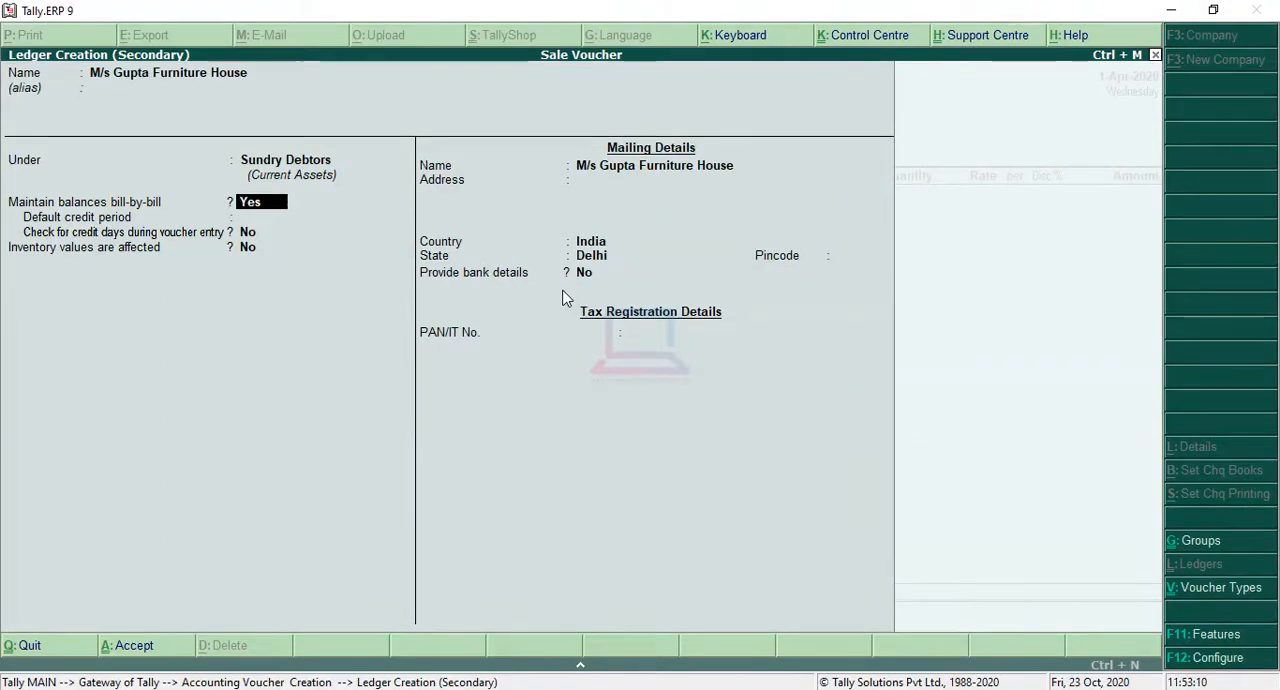
pyautogui.write('n')
pyautogui.press('Return')
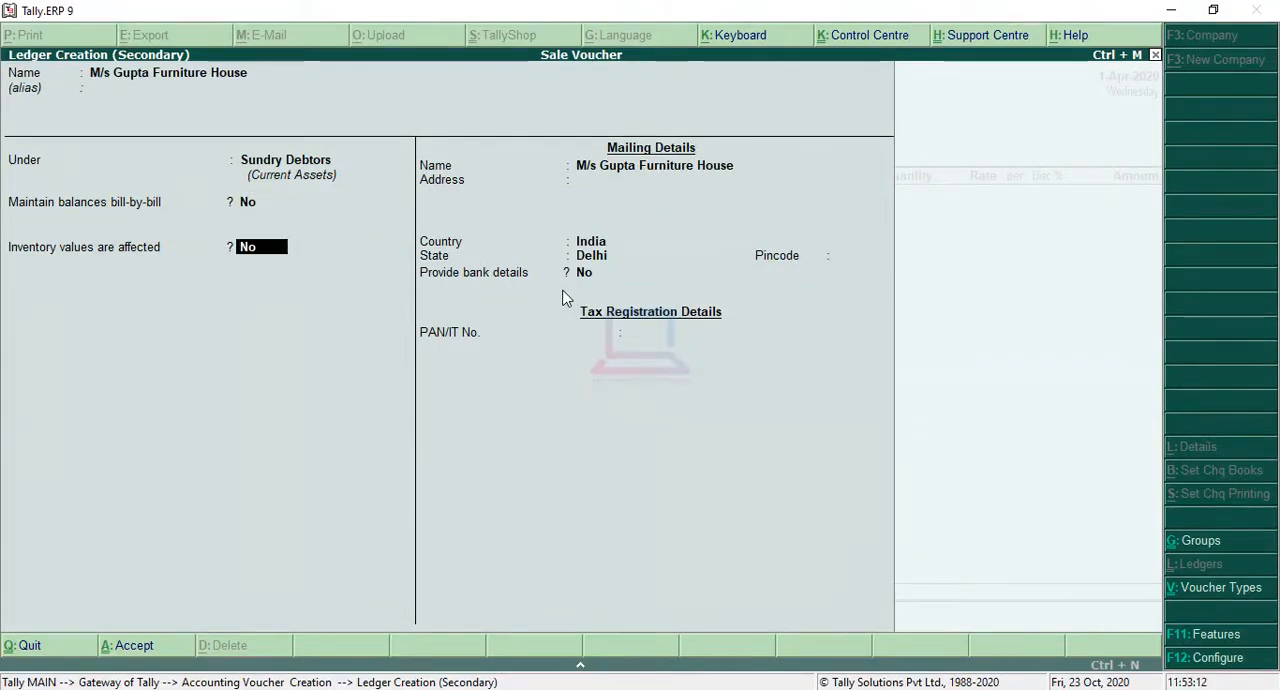
# Step: Keep India and Delhi in the party ledger's mailing details, leave address, pincode and PAN blank, and save the ledger
pyautogui.press('Return')
pyautogui.press('Return')
pyautogui.press('Return')
pyautogui.press('Return')
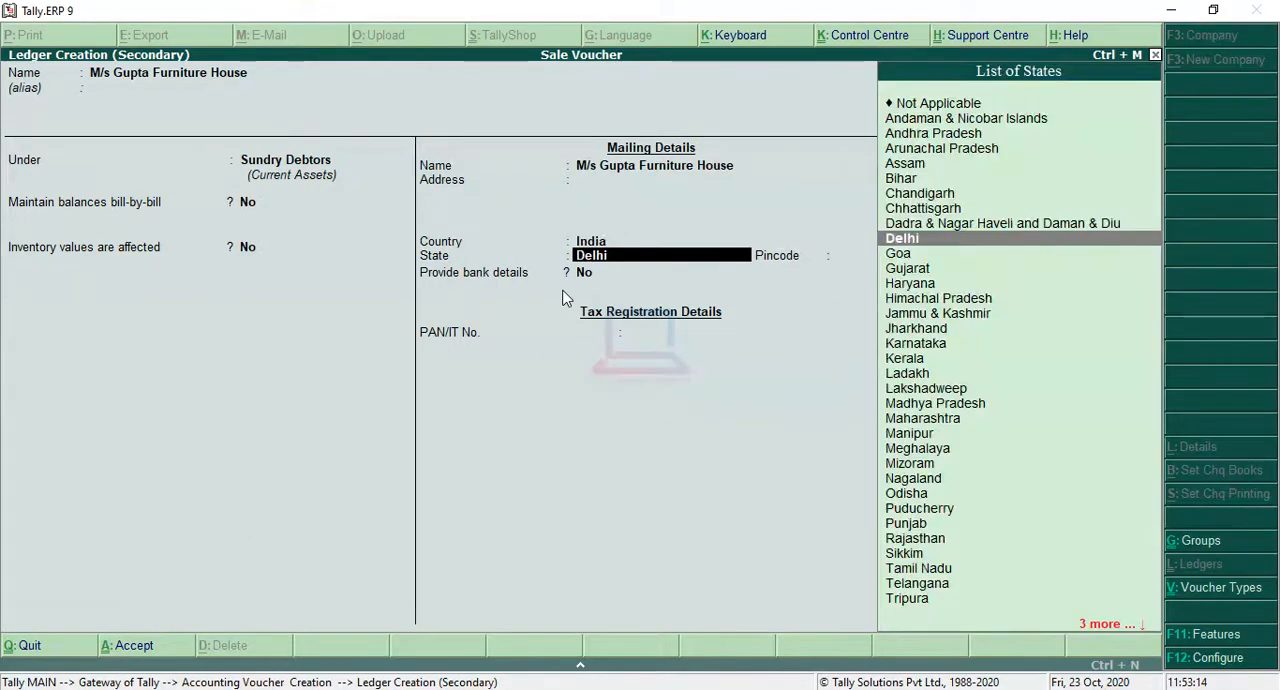
pyautogui.press('Return')
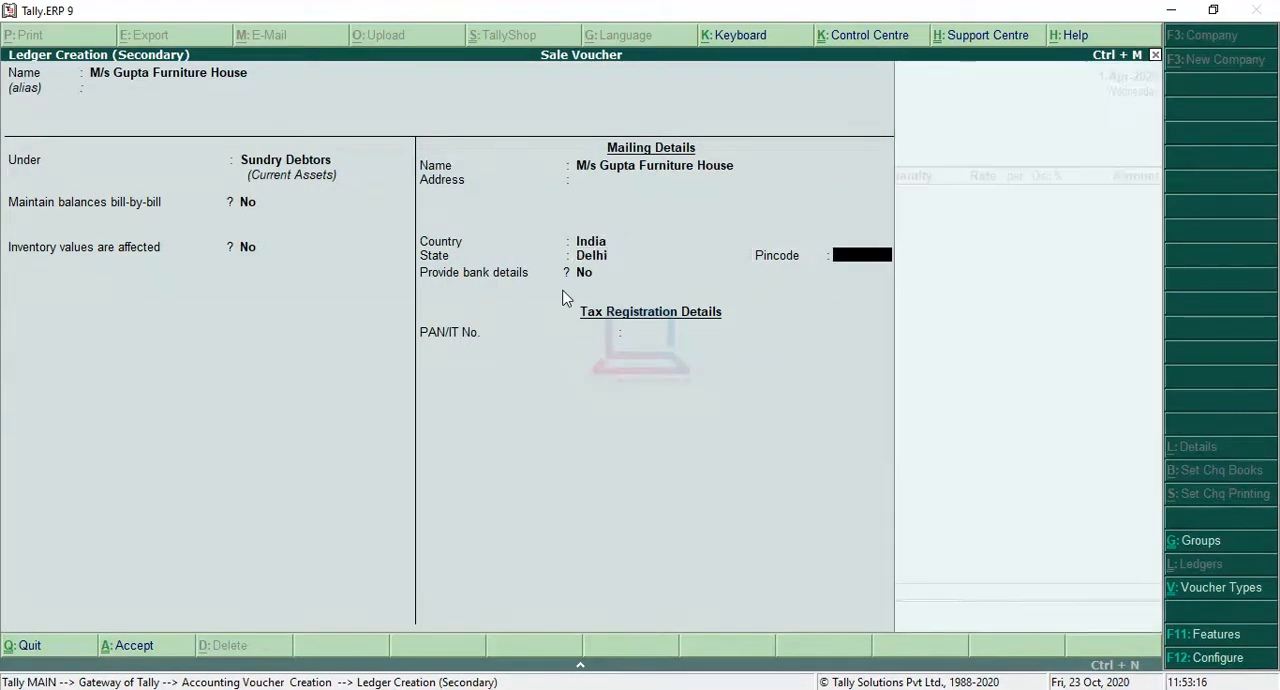
pyautogui.press('Return')
pyautogui.press('Up')
pyautogui.press('Up')
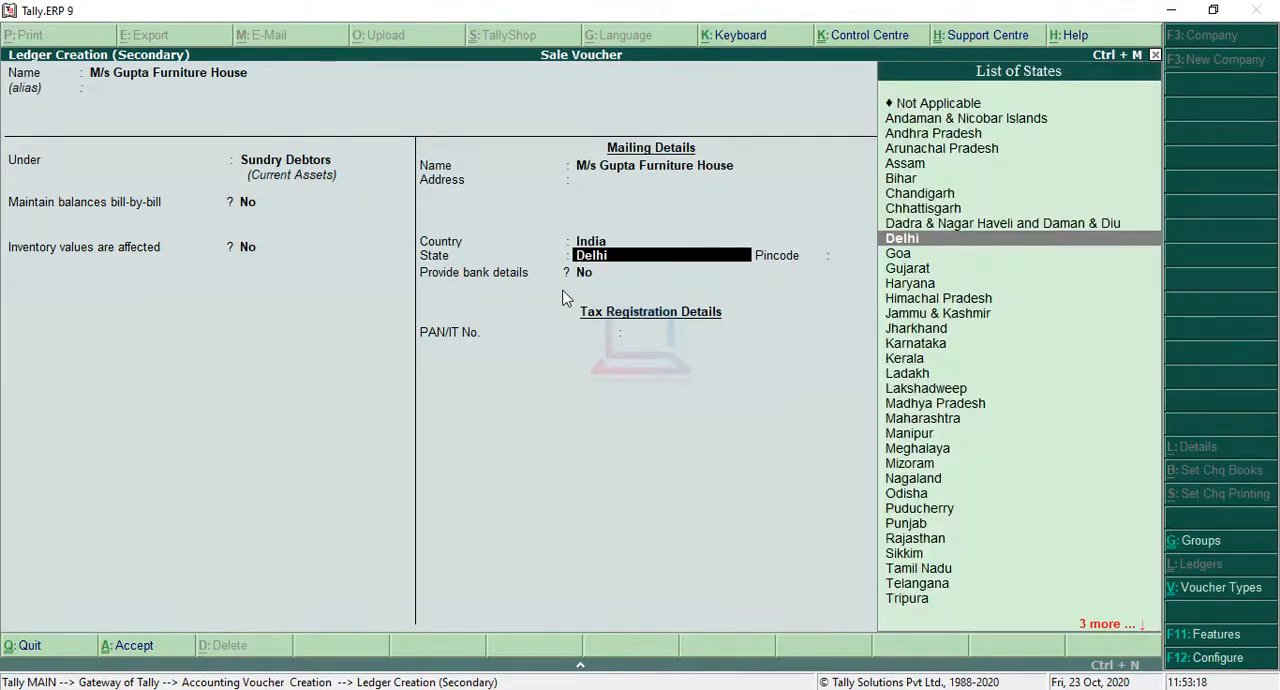
pyautogui.press('Up')
pyautogui.press('Up')
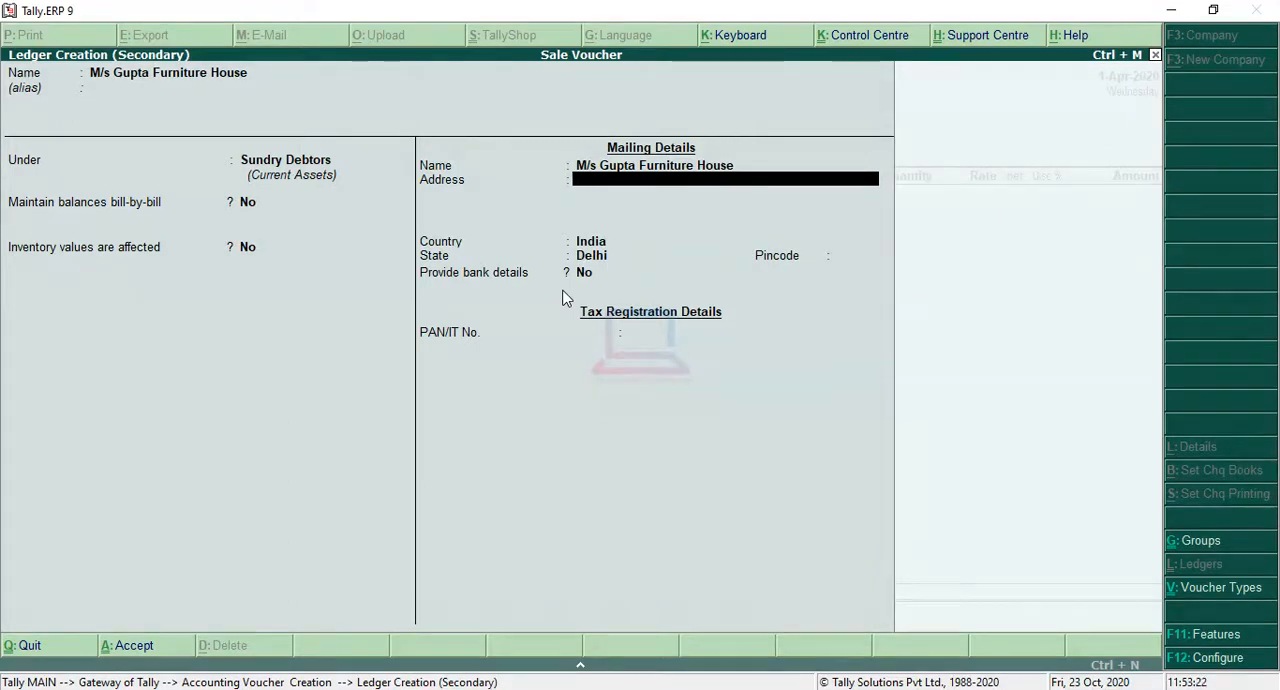
pyautogui.press('Return')
pyautogui.press('Return')
pyautogui.press('Return')
pyautogui.press('Return')
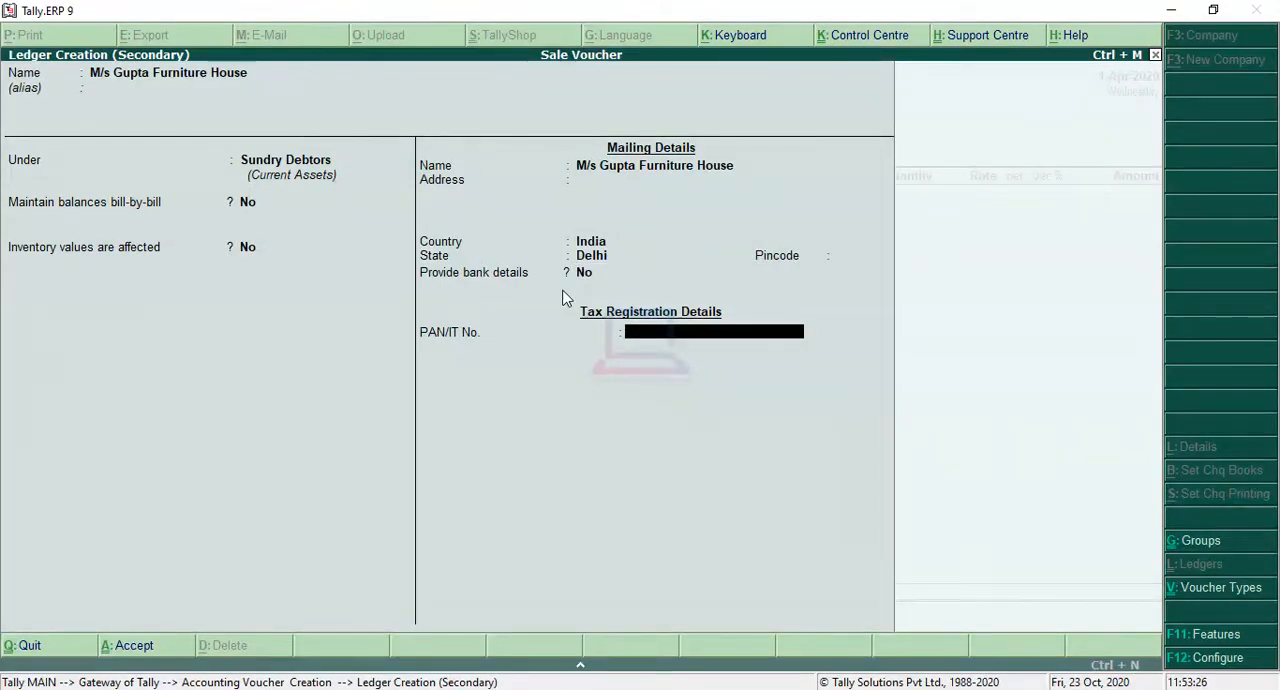
pyautogui.press('Return')
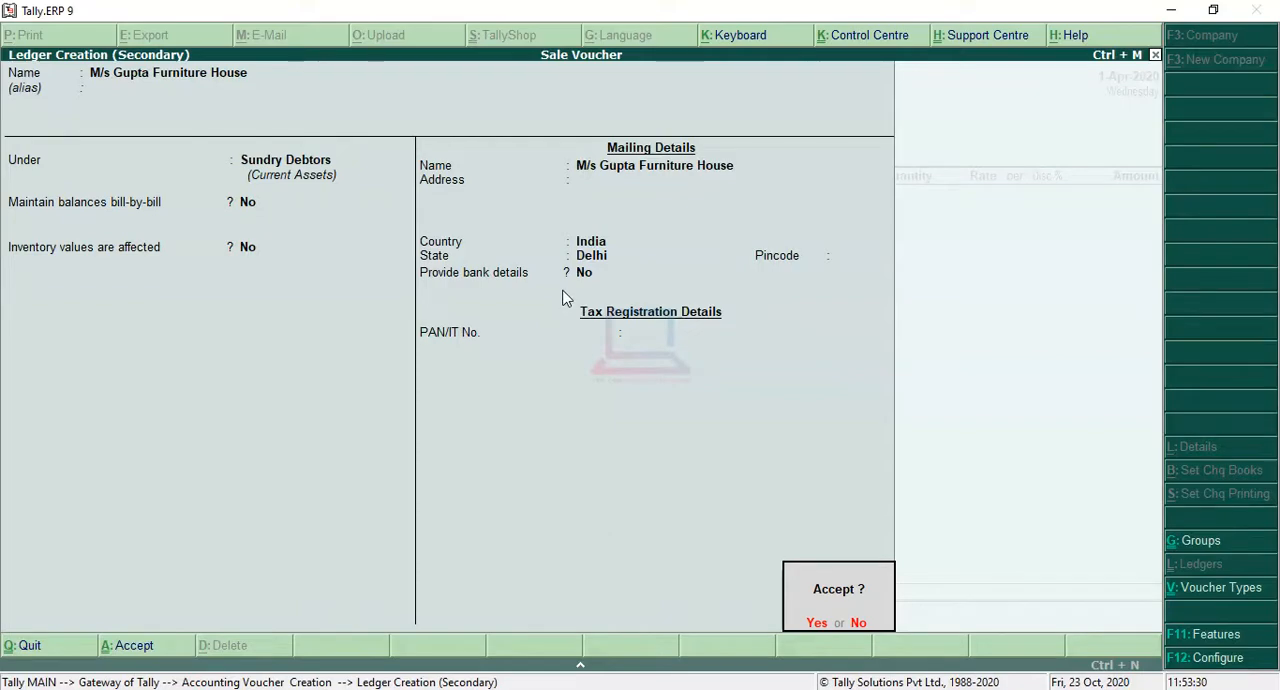
pyautogui.press('Return')
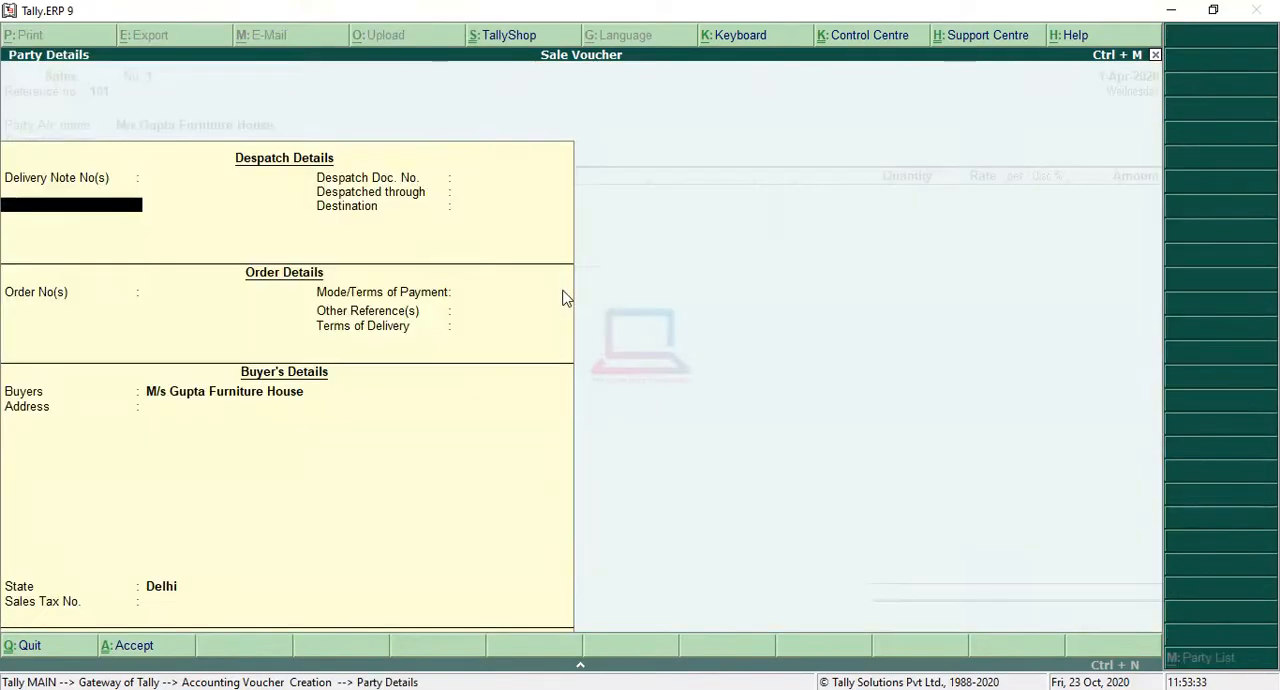
# Step: Leave the despatch and order details blank, keep the buyer's details, and accept the Party Details
pyautogui.press('Return')
pyautogui.press('Return')
pyautogui.press('Return')
pyautogui.press('Return')
pyautogui.press('Return')
pyautogui.press('Return')
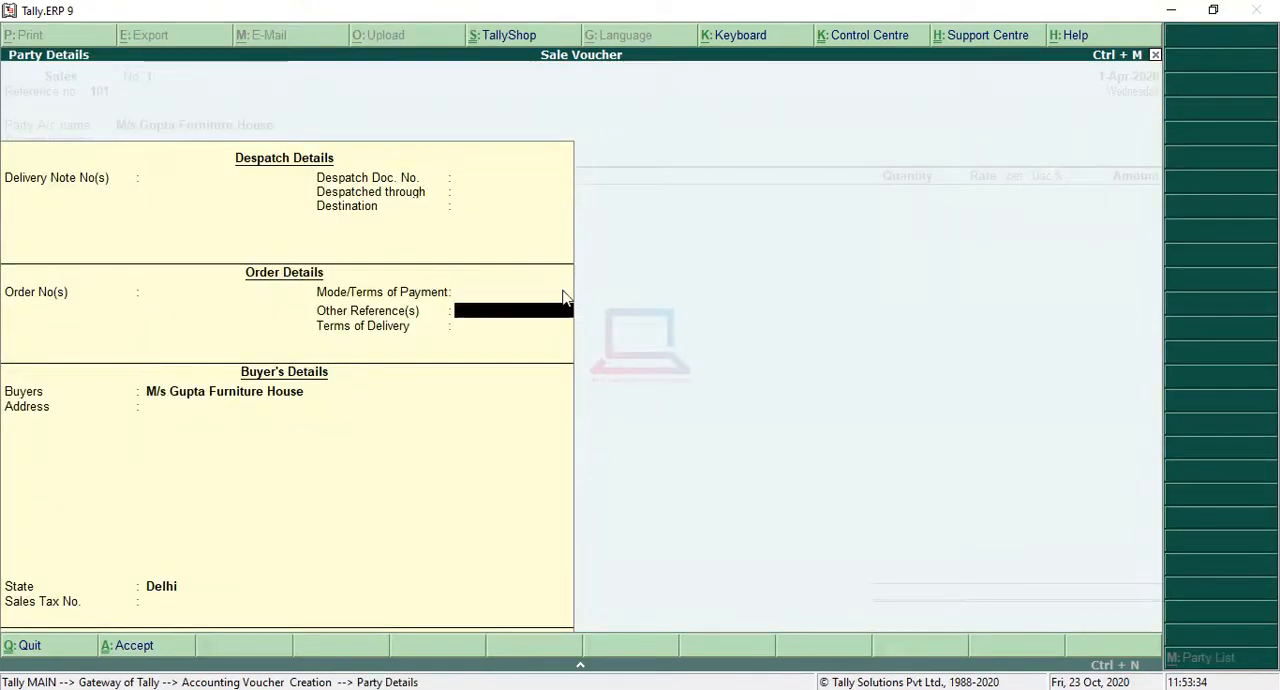
pyautogui.press('Return')
pyautogui.press('Return')
pyautogui.press('Return')
pyautogui.press('Return')
pyautogui.press('Return')
pyautogui.press('Return')
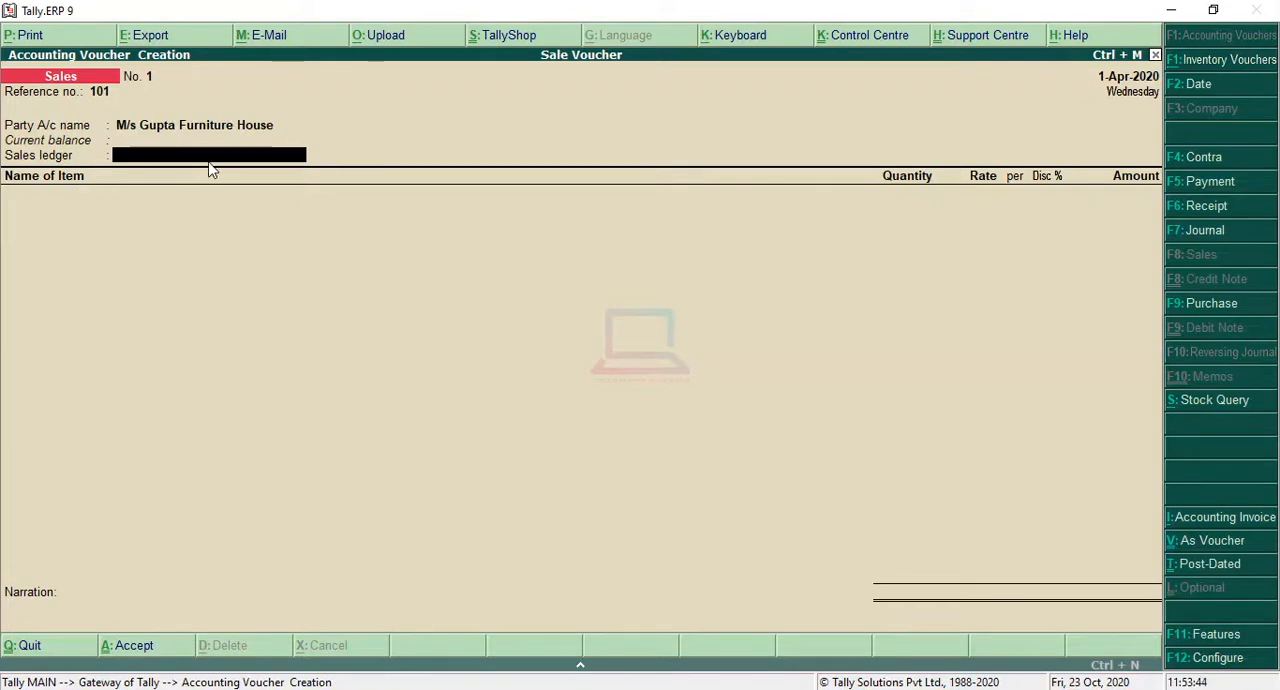
# Step: Create a ledger named Sales for the voucher's sales ledger and place it under Sales Accounts
pyautogui.press('super')
pyautogui.press('super')
pyautogui.hotkey('alt', 'c')
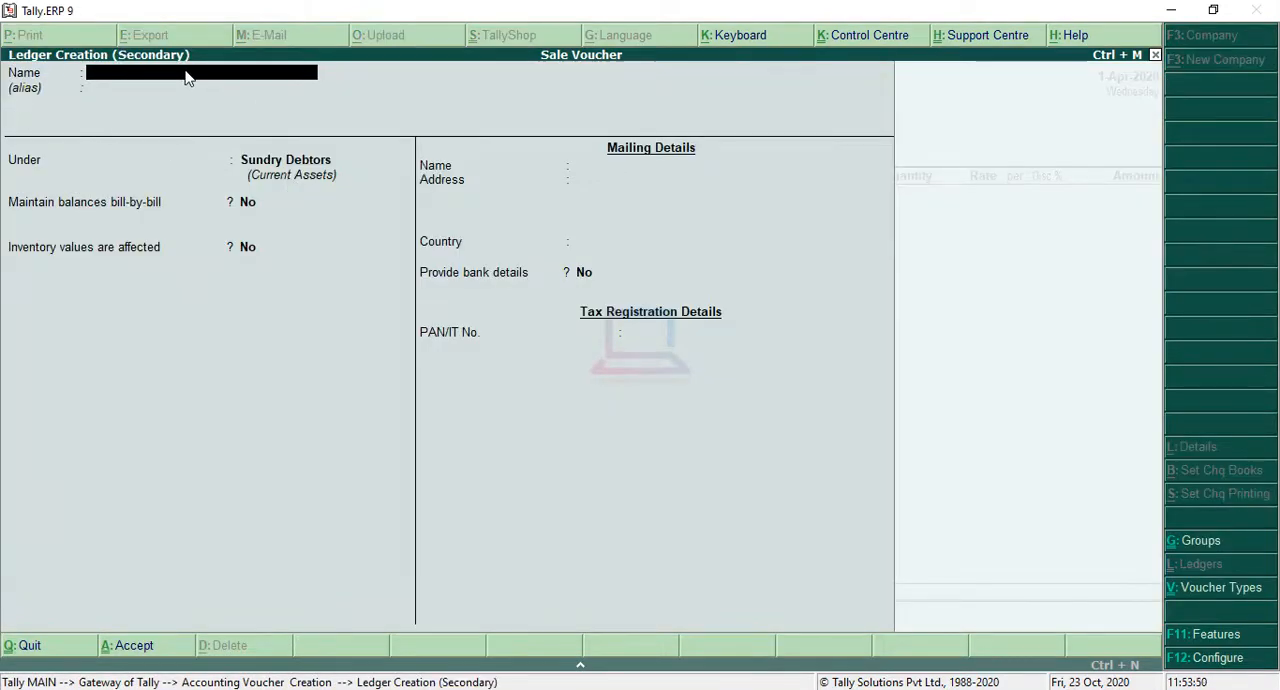
pyautogui.write('Sales')
pyautogui.press('Return')
pyautogui.press('Return')
pyautogui.write('Sa')
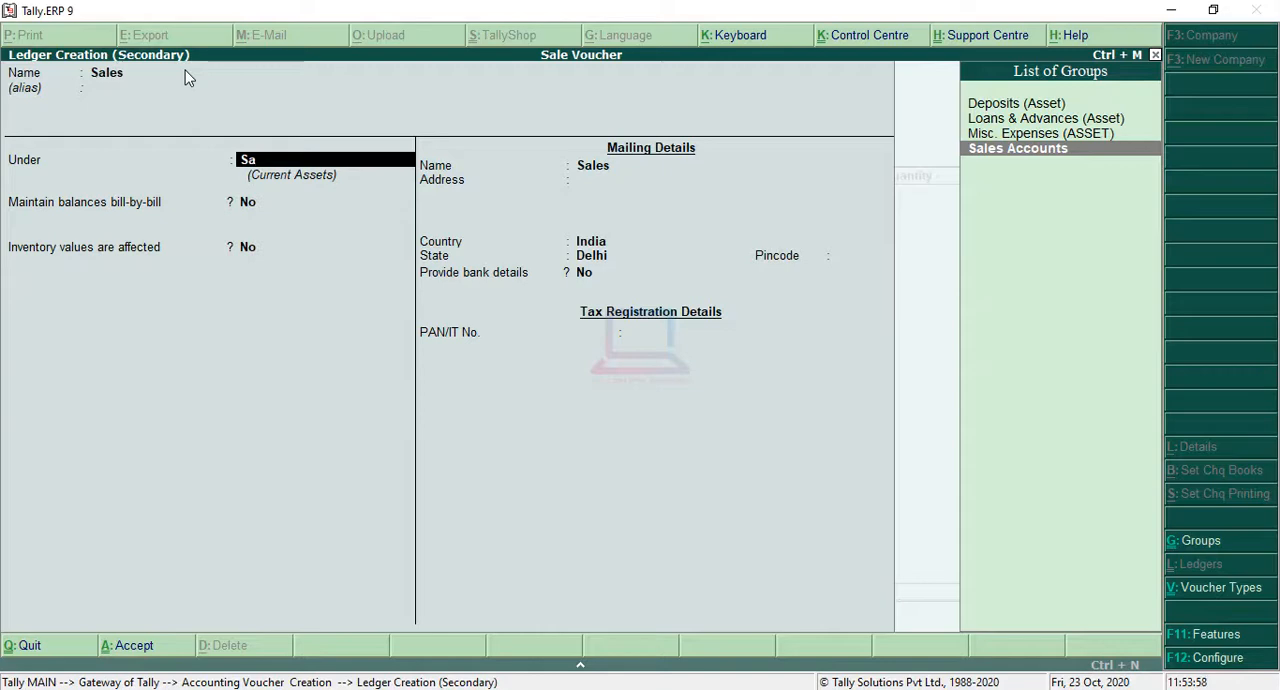
pyautogui.press('Return')
pyautogui.press('Return')
# Step: Keep the Sales ledger's inventory, ledger type and bank settings, leave its PAN blank, and save it into the voucher
pyautogui.press('Return')
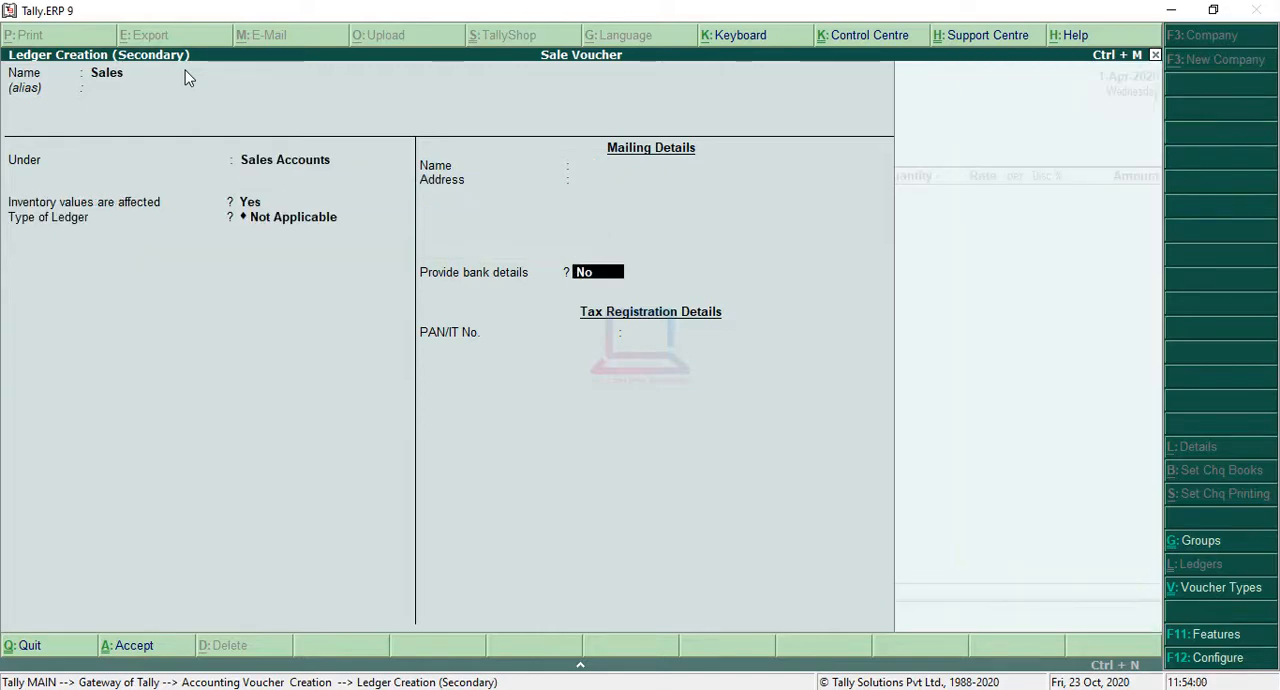
pyautogui.press('Return')
pyautogui.press('Return')
pyautogui.press('Return')
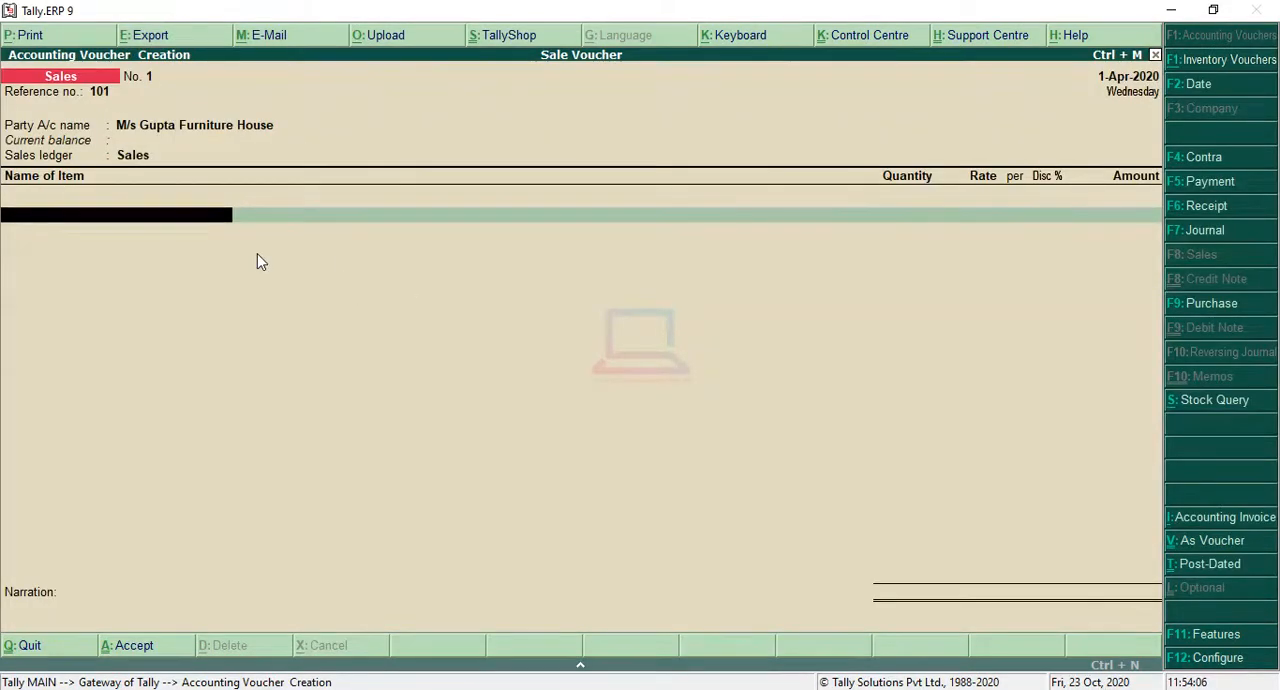
# Step: Check the first sale in the question image and add Chairs to the voucher with a quantity of 120
pyautogui.press('space')
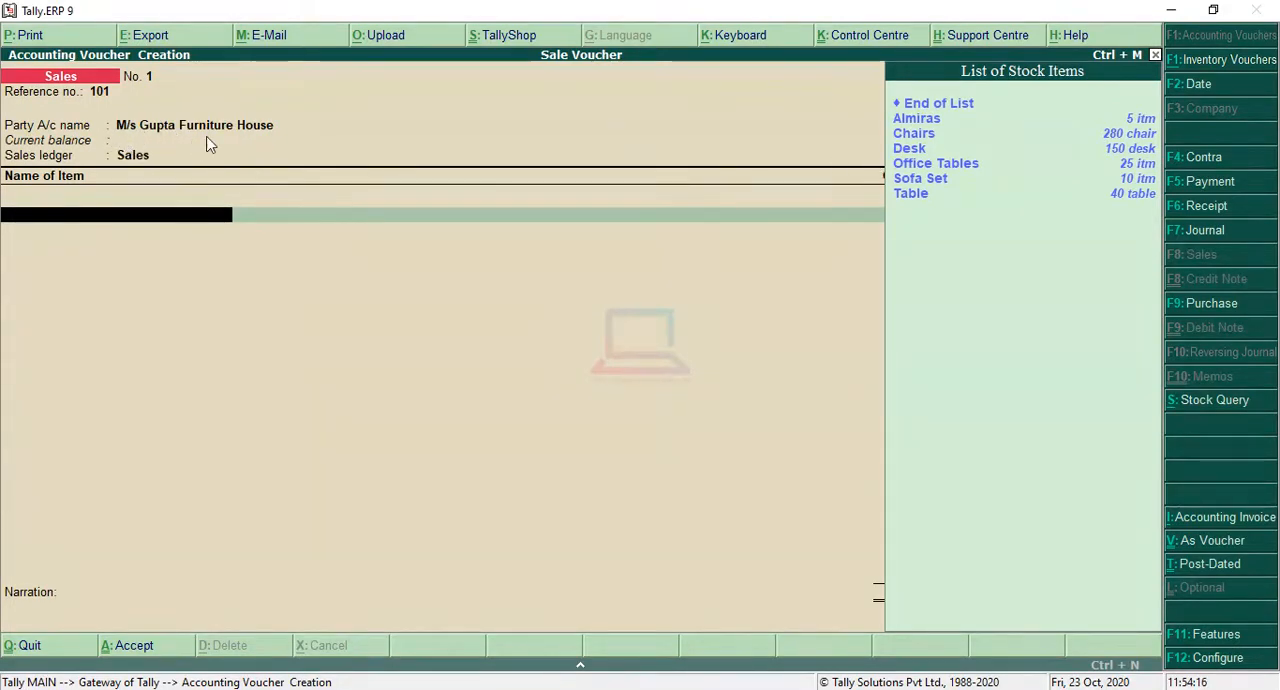
pyautogui.click(804, 689)
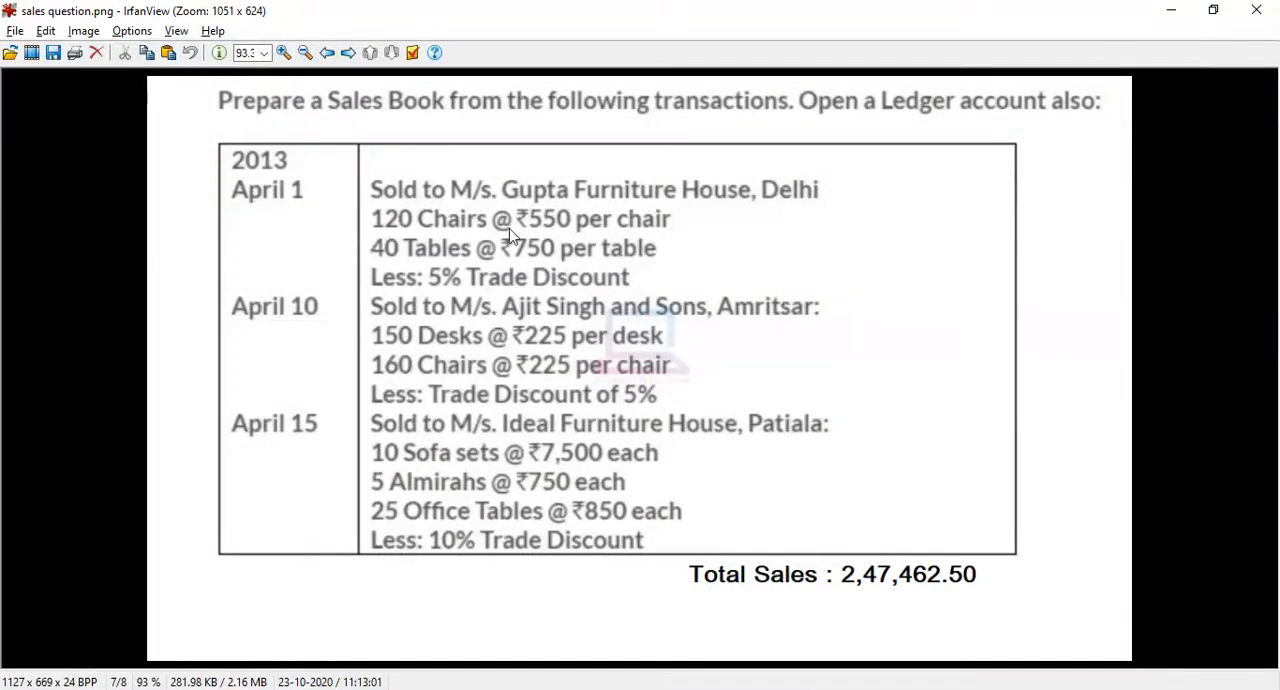
pyautogui.click(1170, 12)
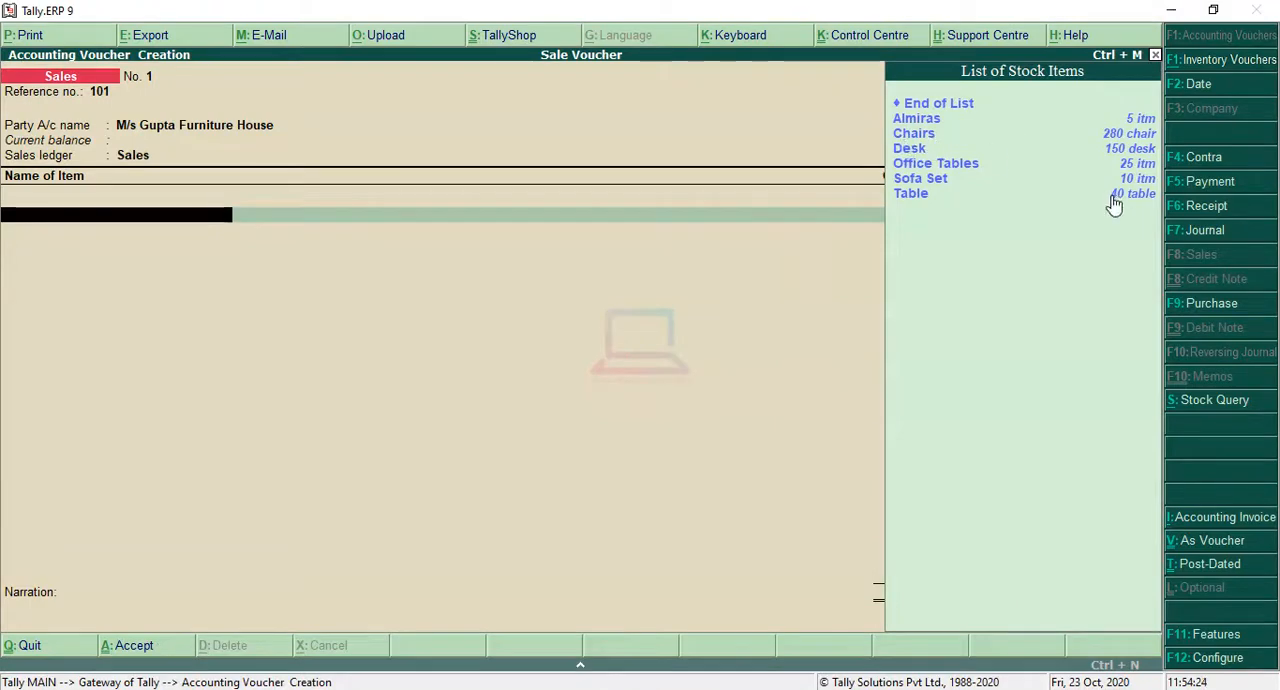
pyautogui.press('Down')
pyautogui.press('Down')
pyautogui.press('Return')
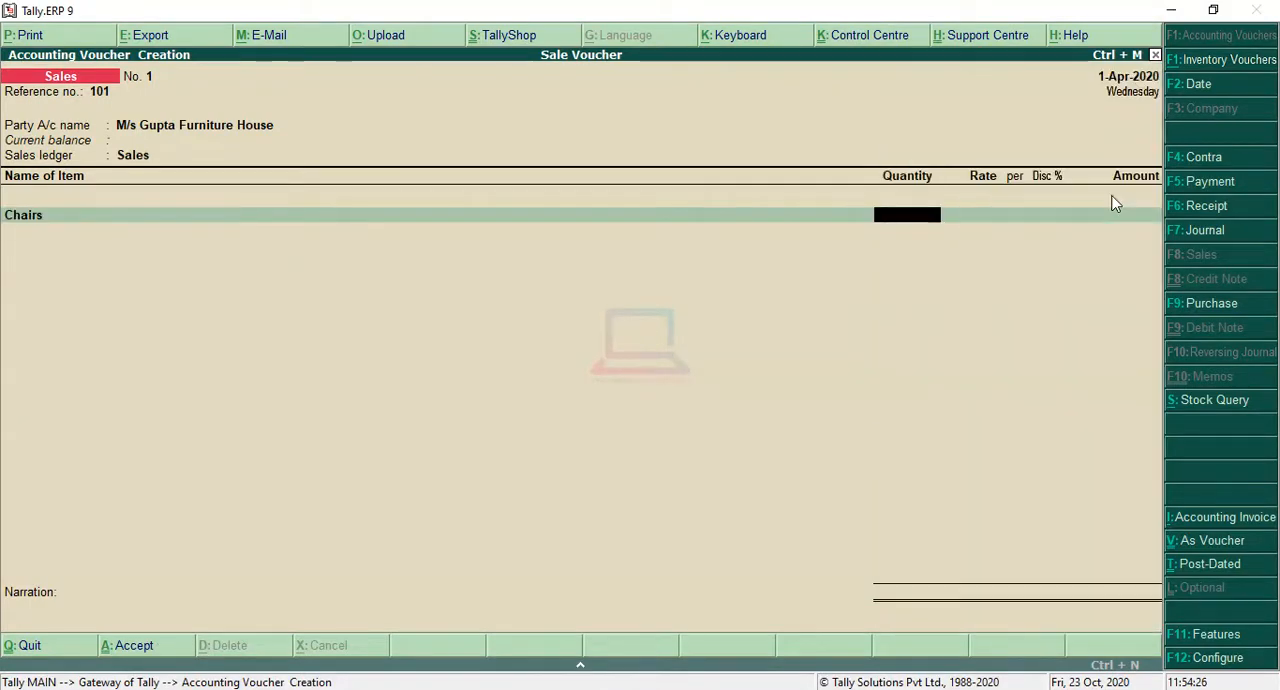
pyautogui.write('120')
pyautogui.press('Return')
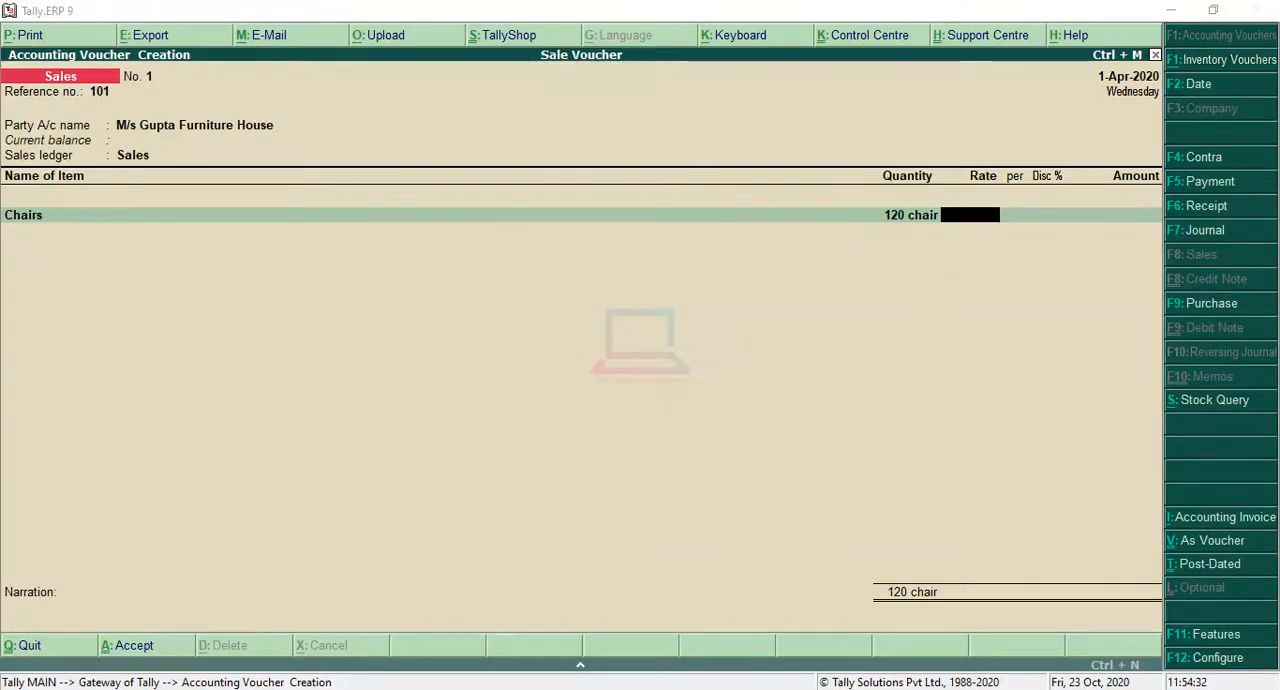
# Step: Look up the chair price in the question and set the Chairs rate to 550 per chair
pyautogui.hotkey('alt', 'Tab')
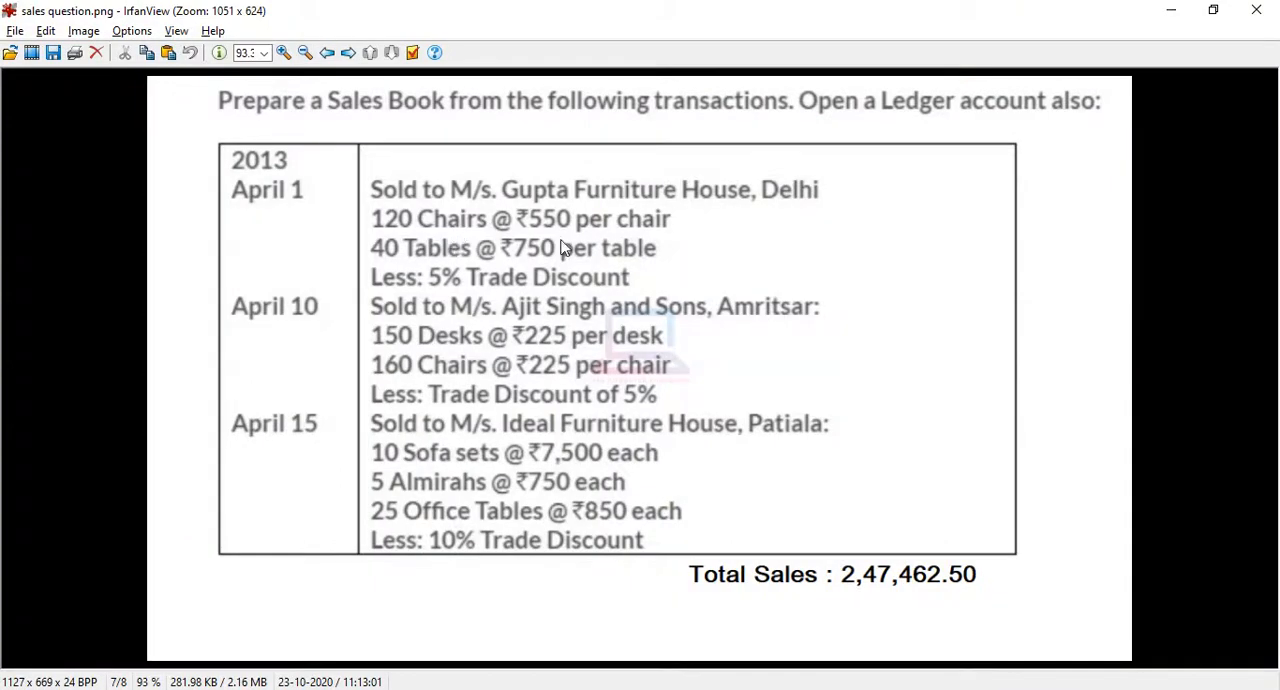
pyautogui.click(1170, 12)
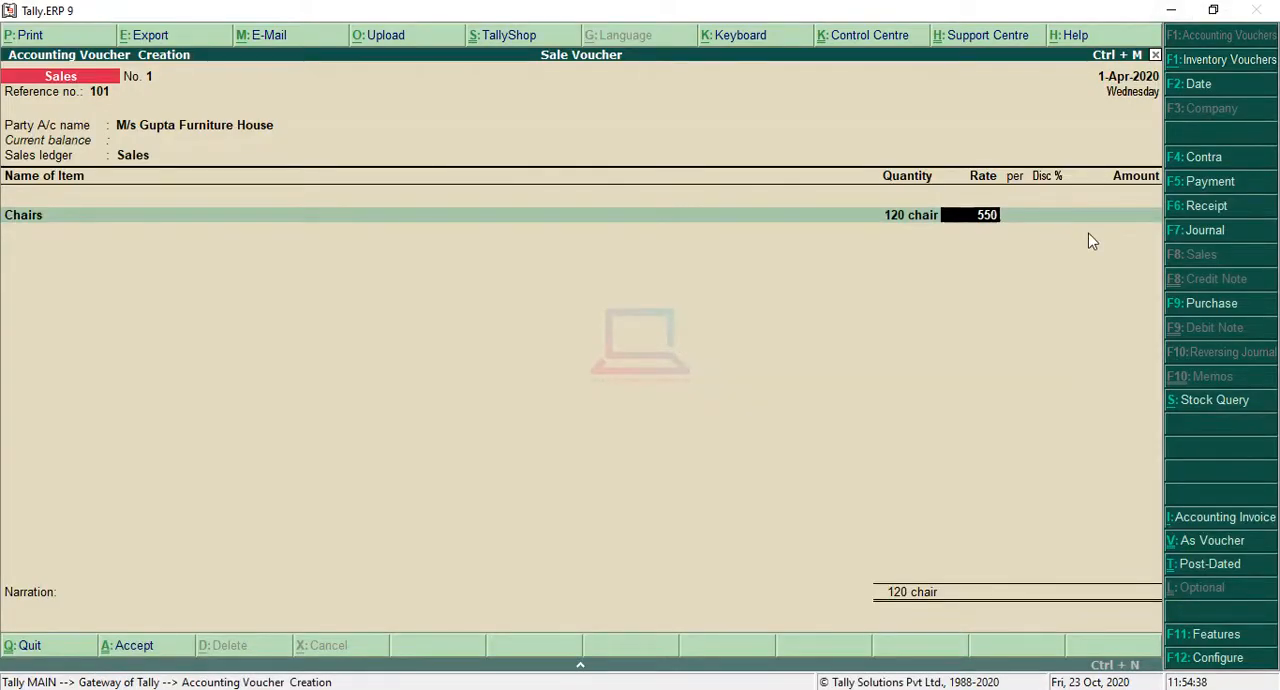
pyautogui.write('550')
pyautogui.press('Return')
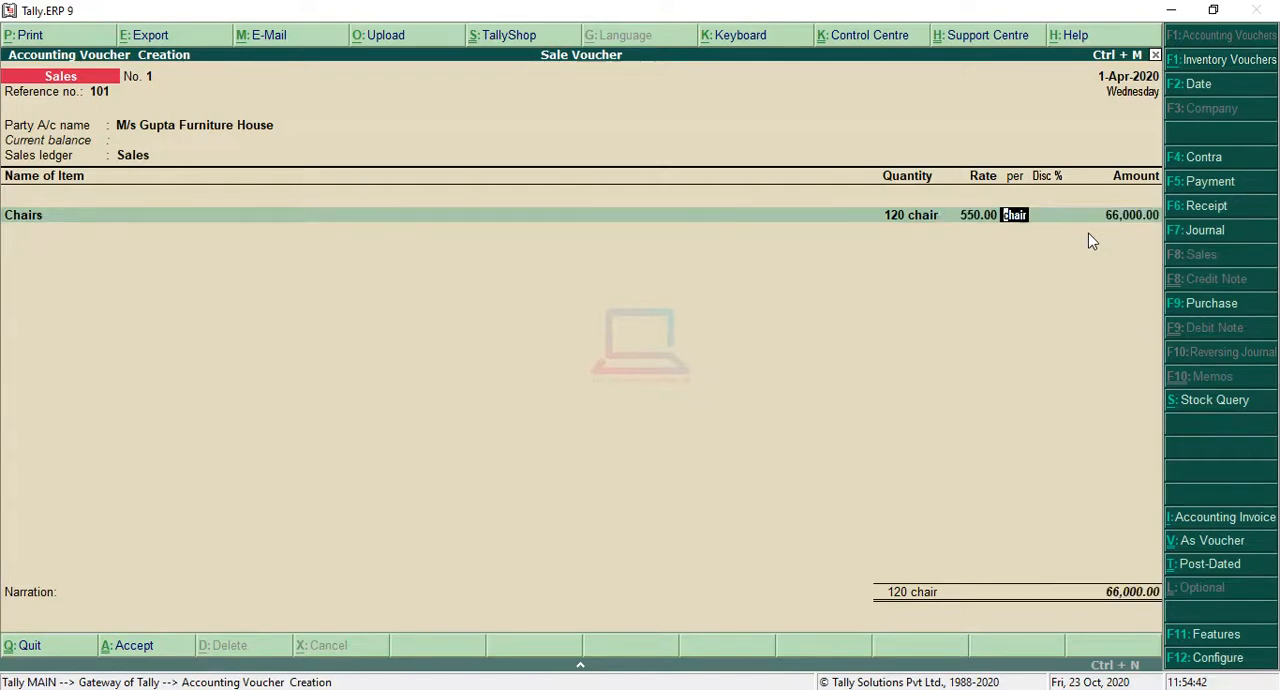
pyautogui.press('Return')
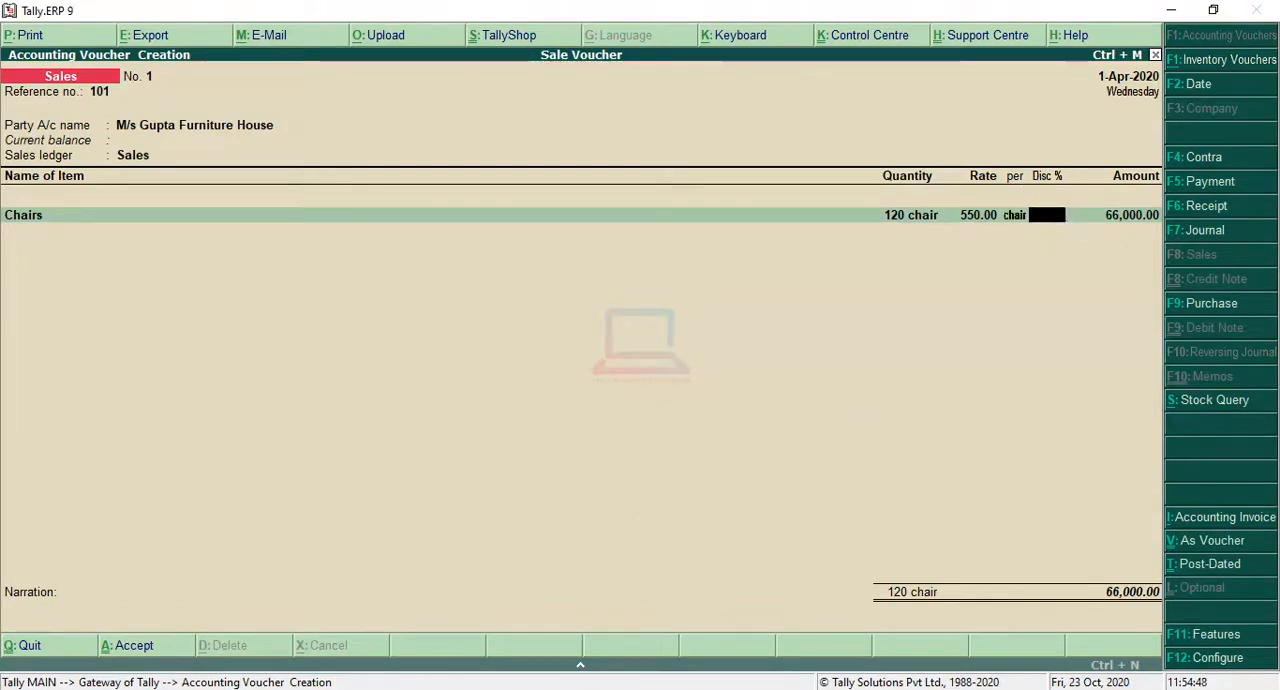
# Step: Check the trade discount in the question, apply 5% to the Chairs line, and accept the calculated amount
pyautogui.hotkey('alt', 'Tab')
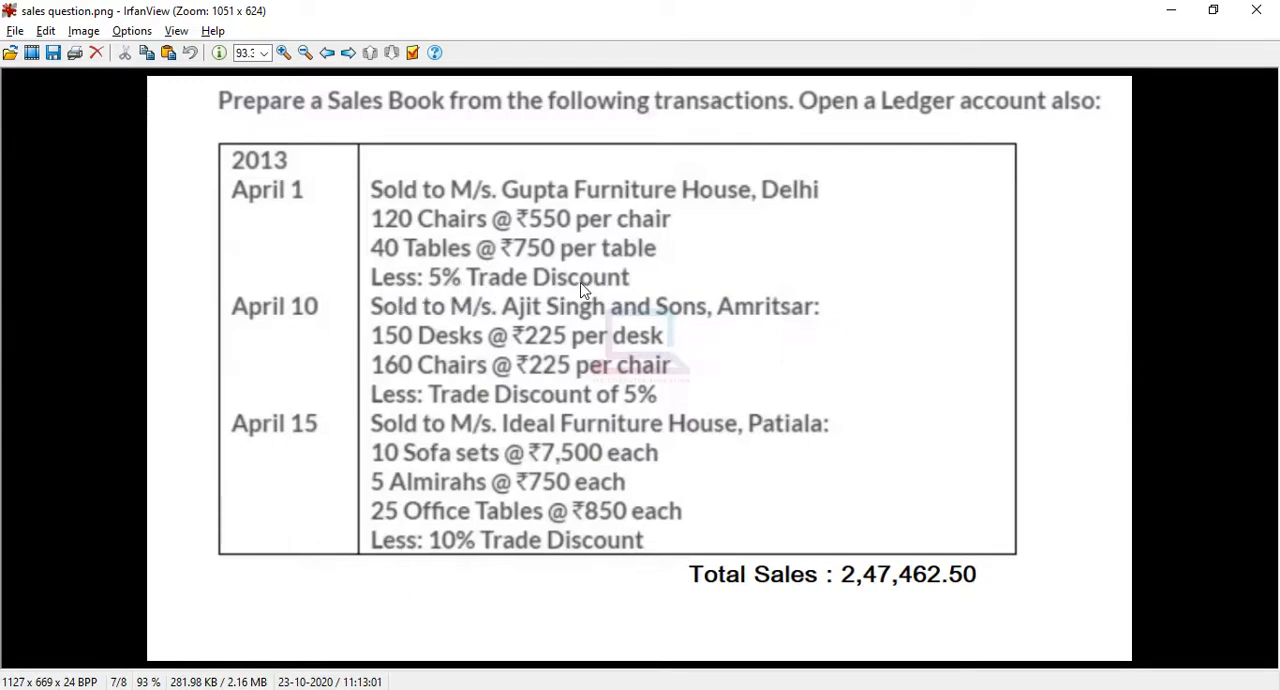
pyautogui.click(1171, 11)
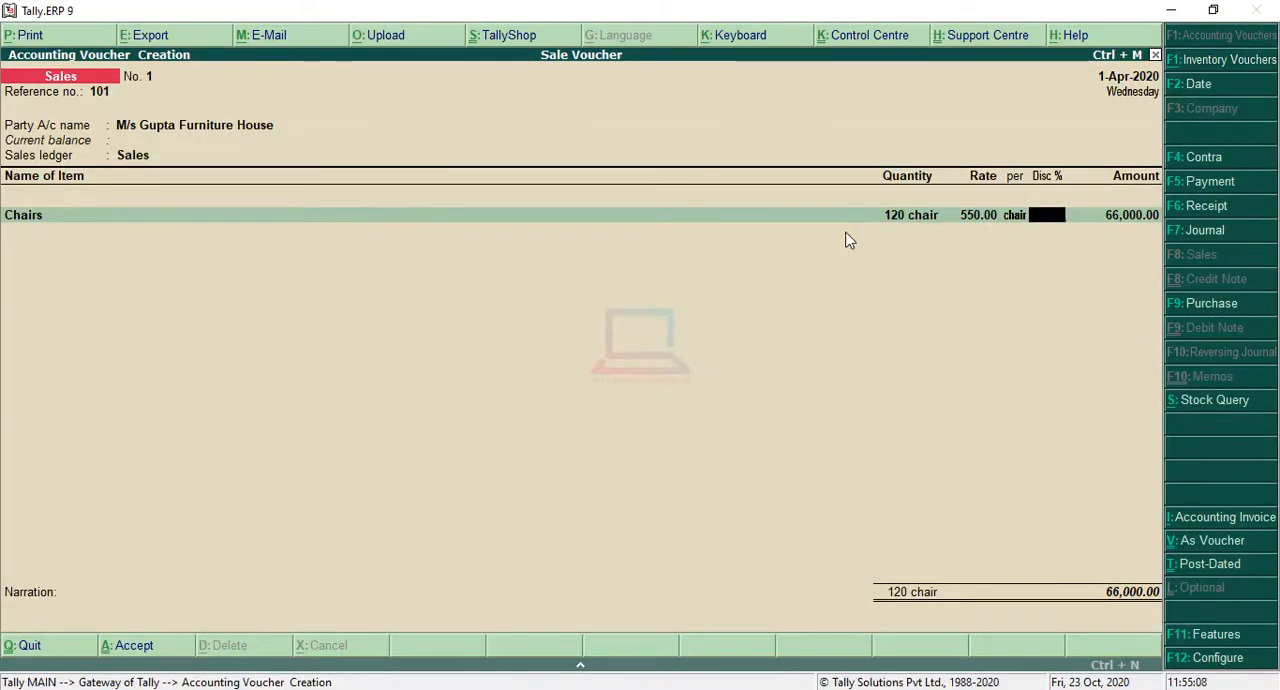
pyautogui.write('5')
pyautogui.press('Return')
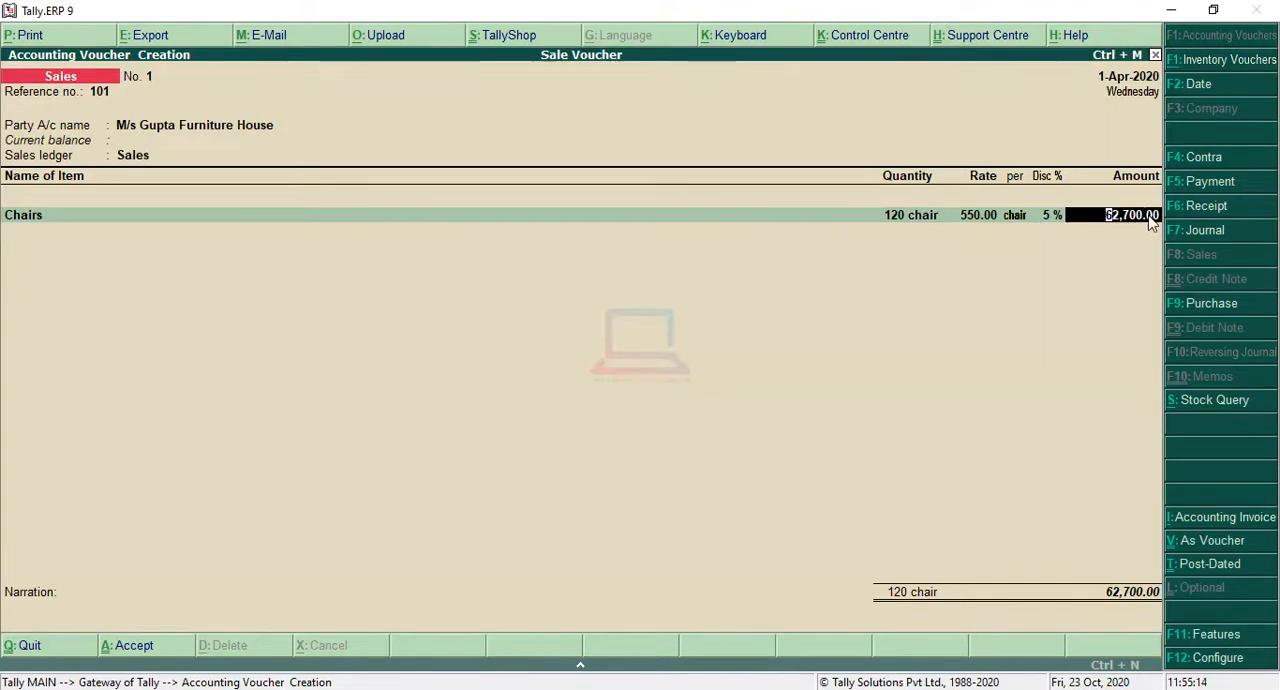
pyautogui.press('Return')
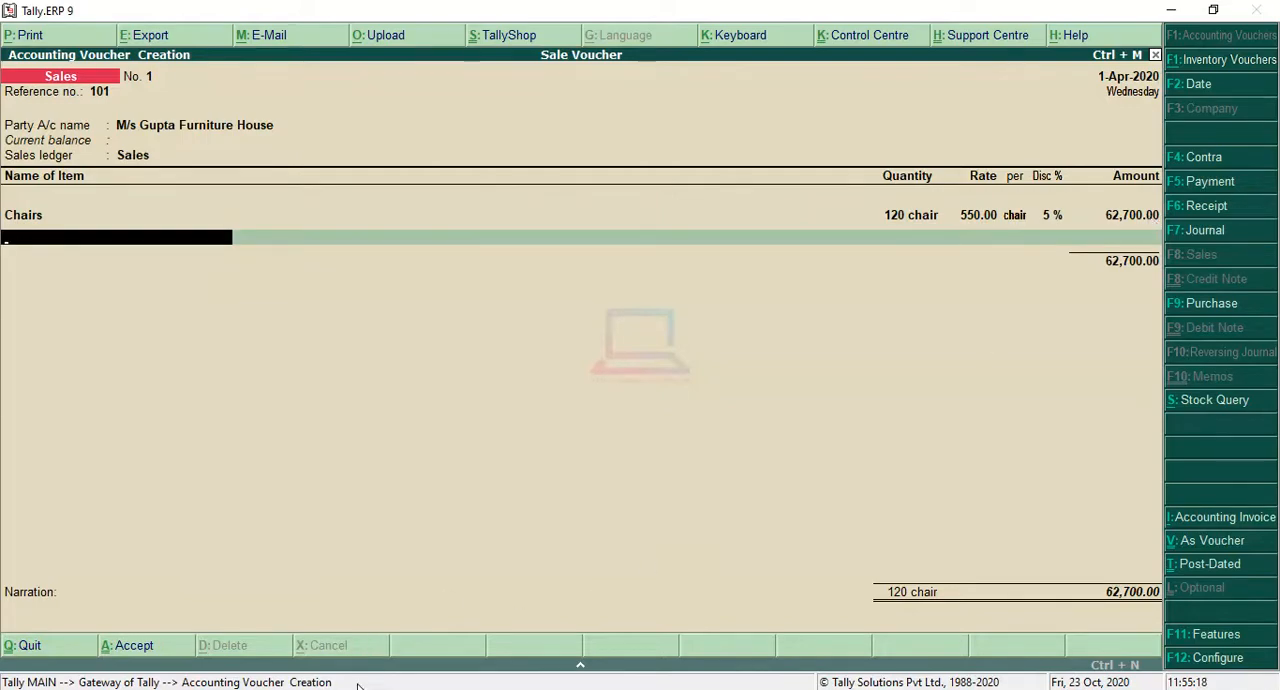
# Step: Check the question for the second item sold and add Table to the voucher with a quantity of 40
pyautogui.hotkey('alt', 'Tab')
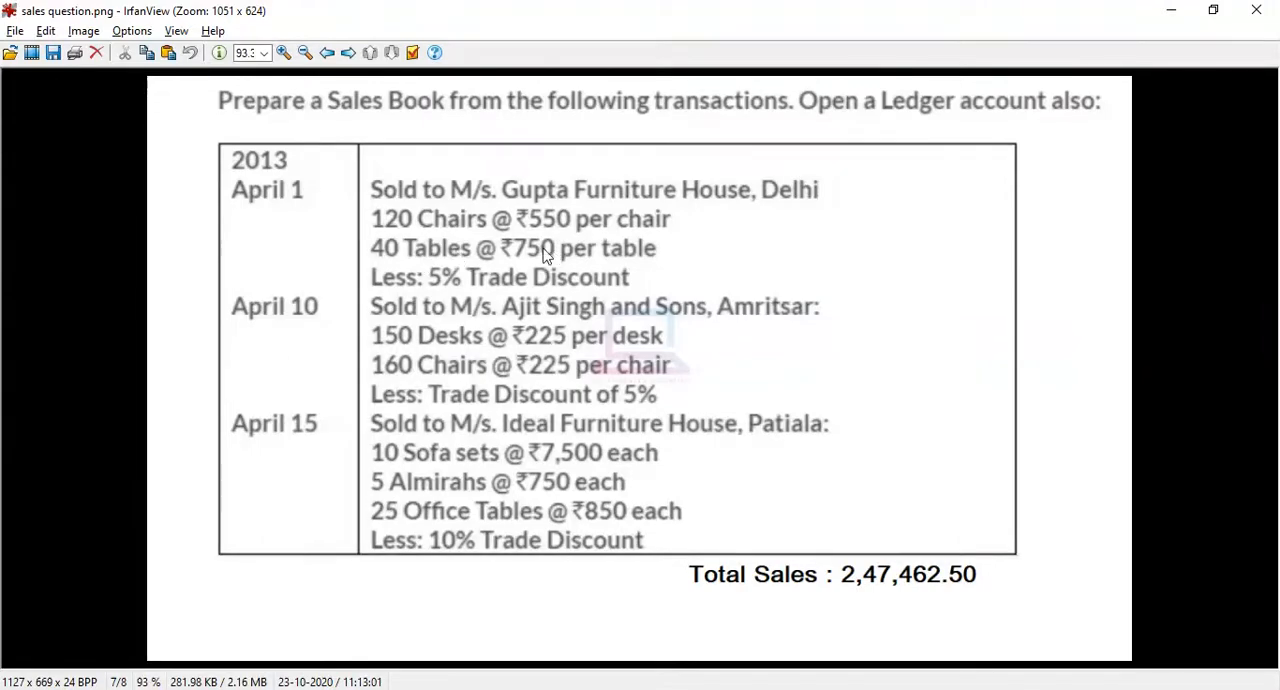
pyautogui.click(1171, 10)
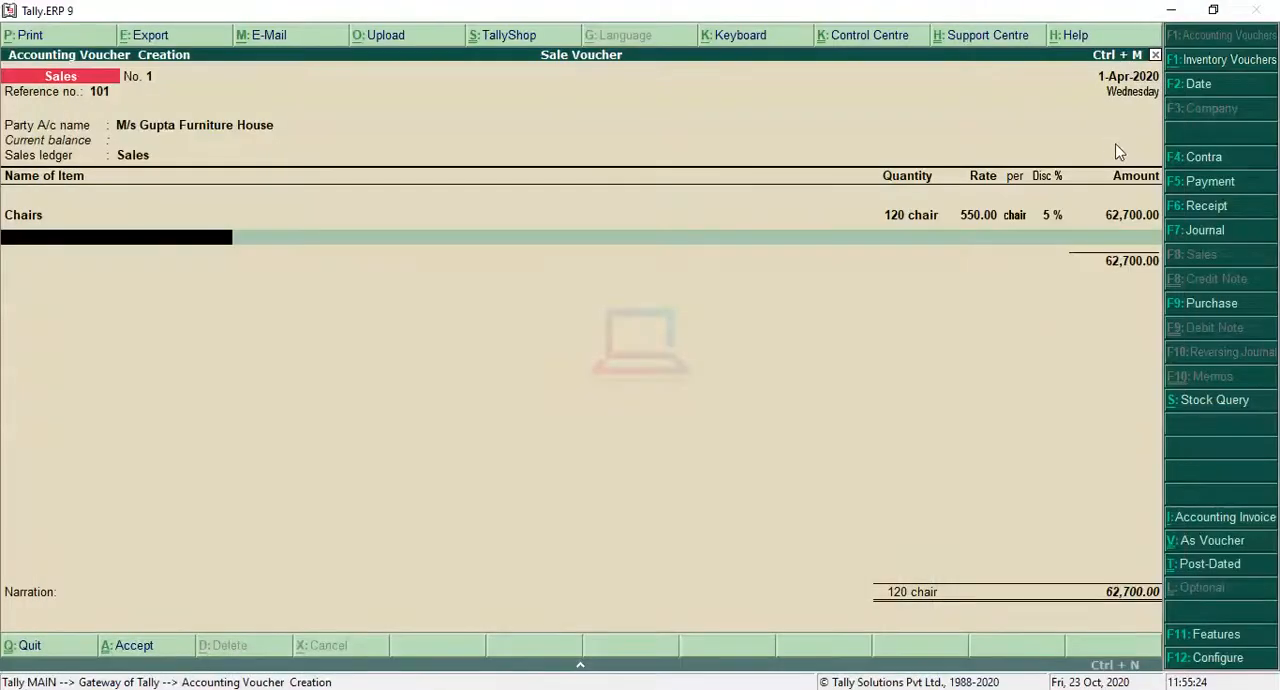
pyautogui.click(1116, 145)
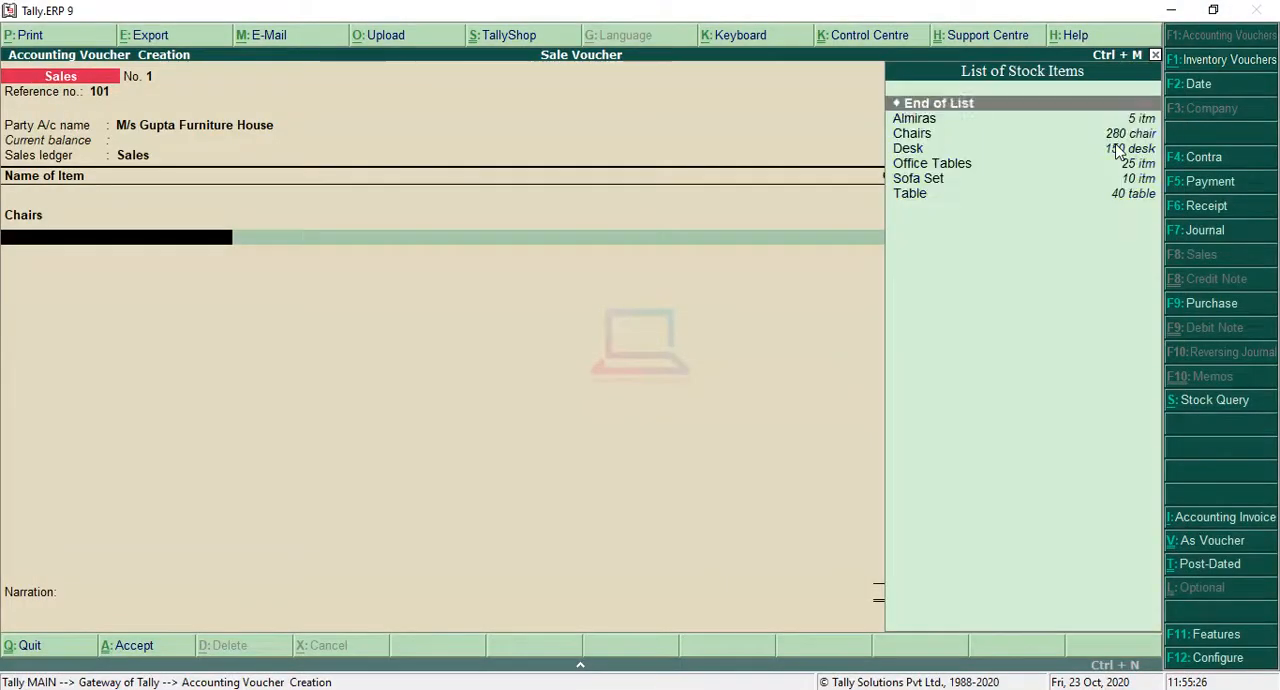
pyautogui.press('Down')
pyautogui.press('Down')
pyautogui.press('Down')
pyautogui.press('Down')
pyautogui.press('Down')
pyautogui.press('Down')
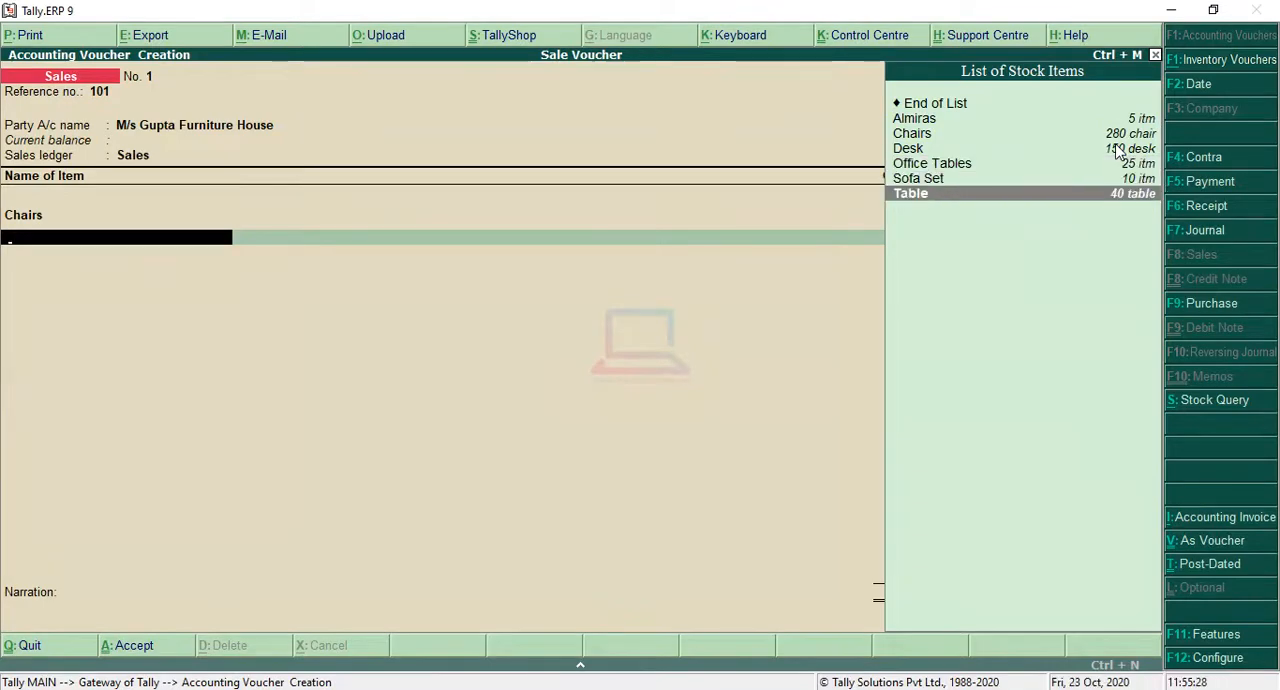
pyautogui.press('Return')
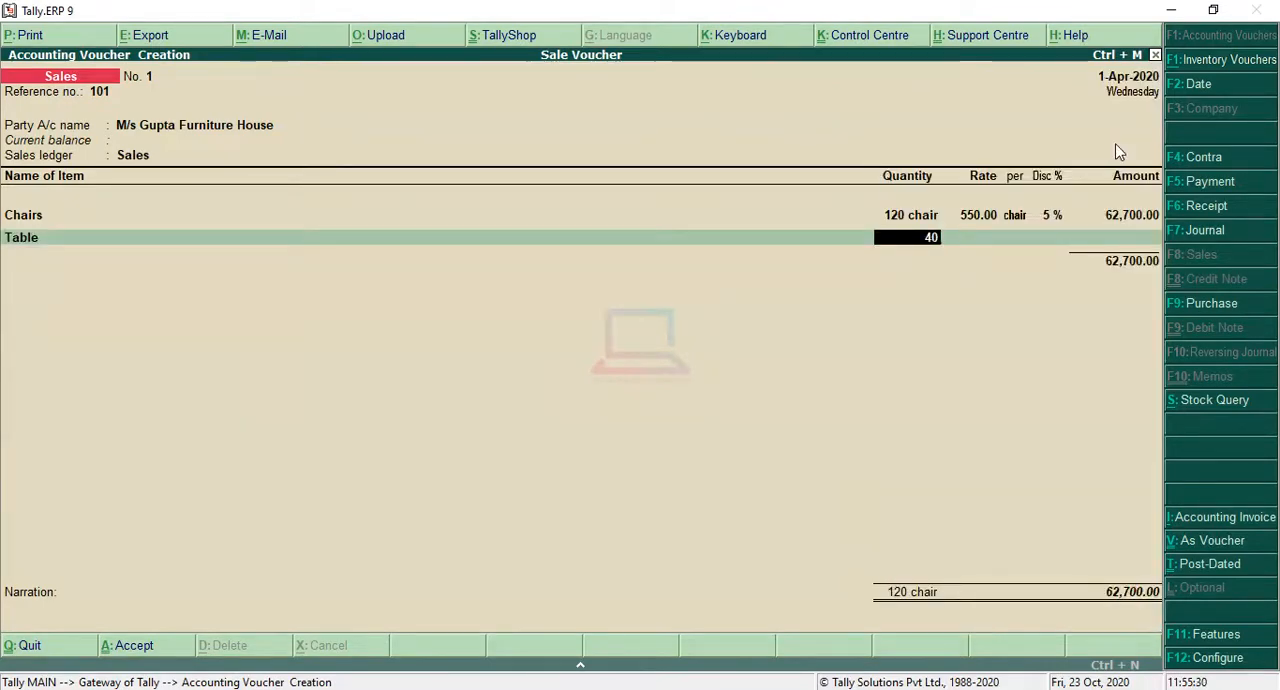
pyautogui.press('Return')
# Step: Set the Table rate to 750 per table with a 5% discount and accept the calculated amount
pyautogui.write('75')
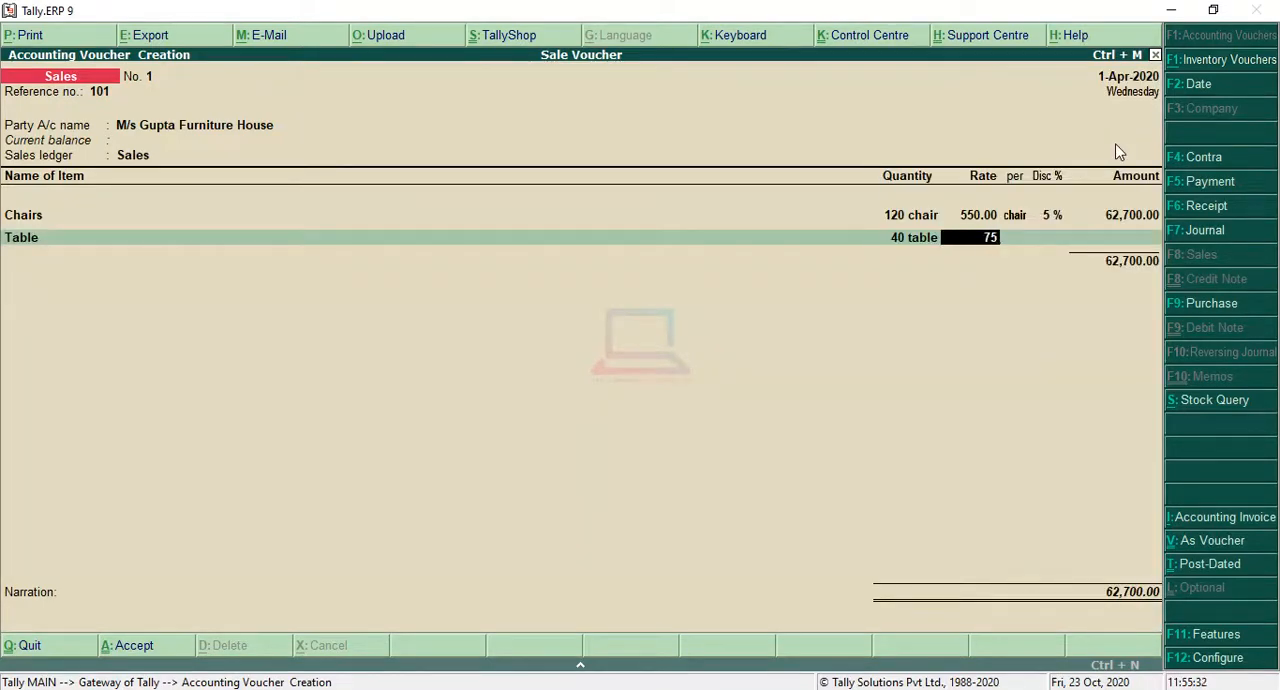
pyautogui.write('0')
pyautogui.press('Return')
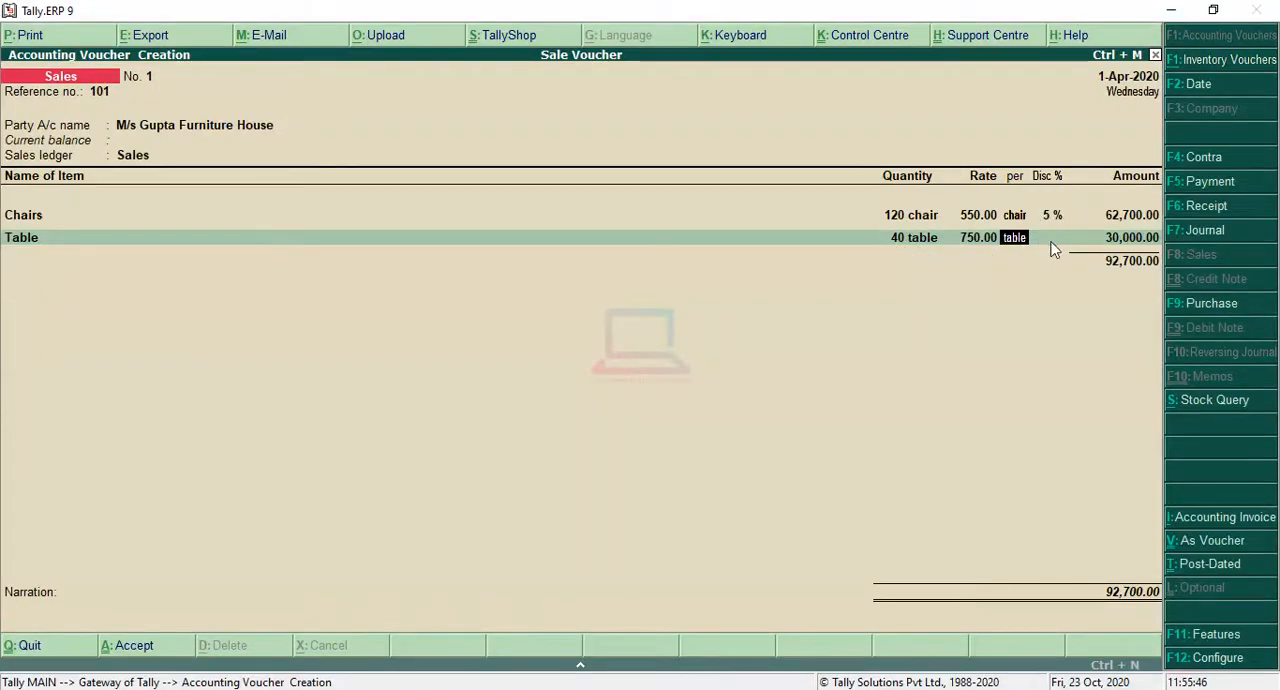
pyautogui.press('Return')
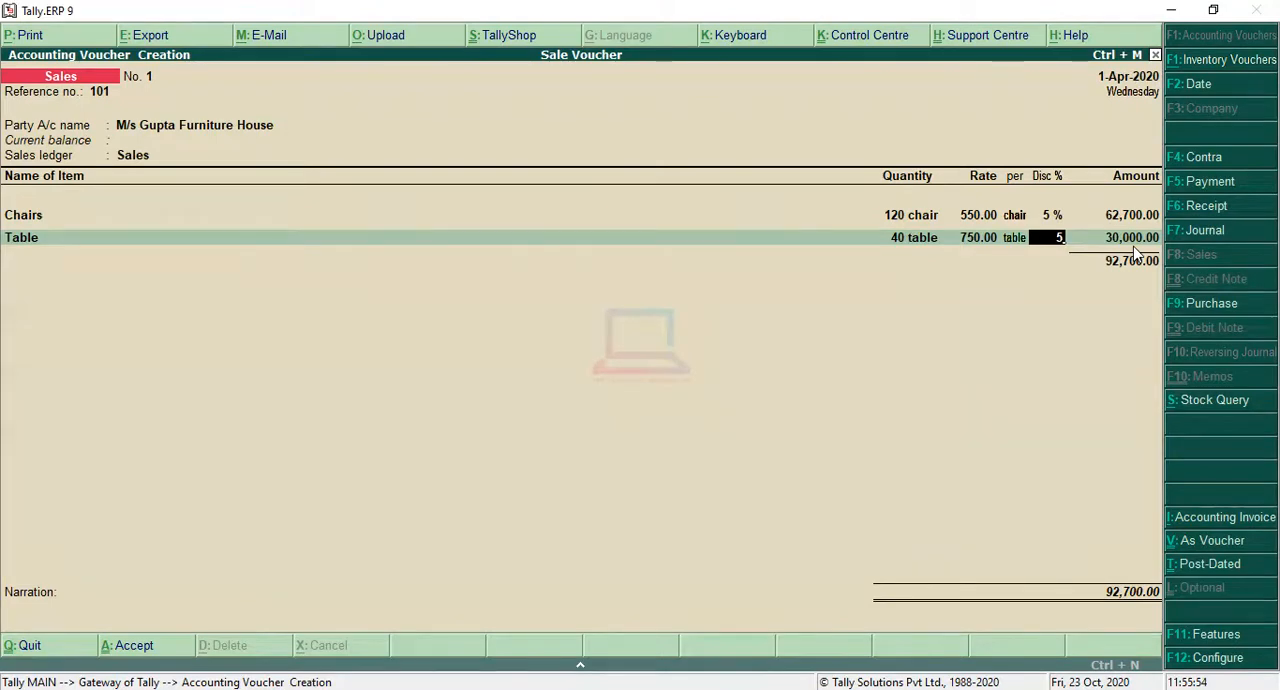
pyautogui.press('Return')
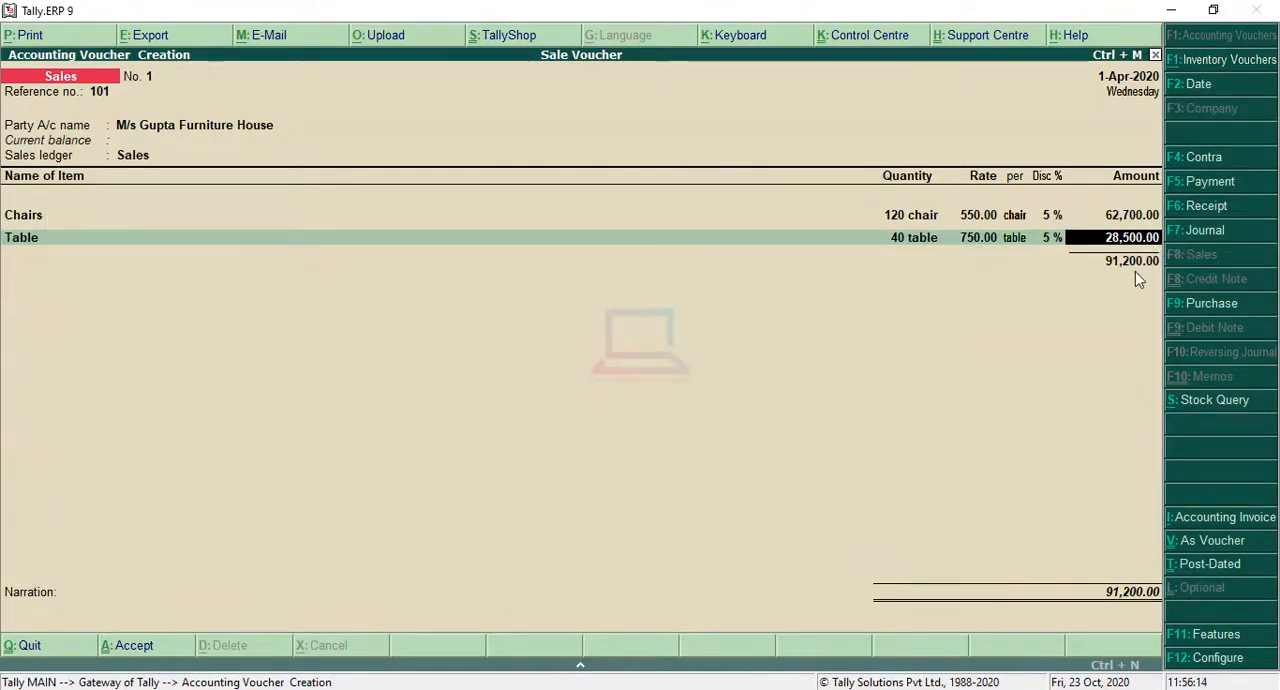
pyautogui.press('Return')
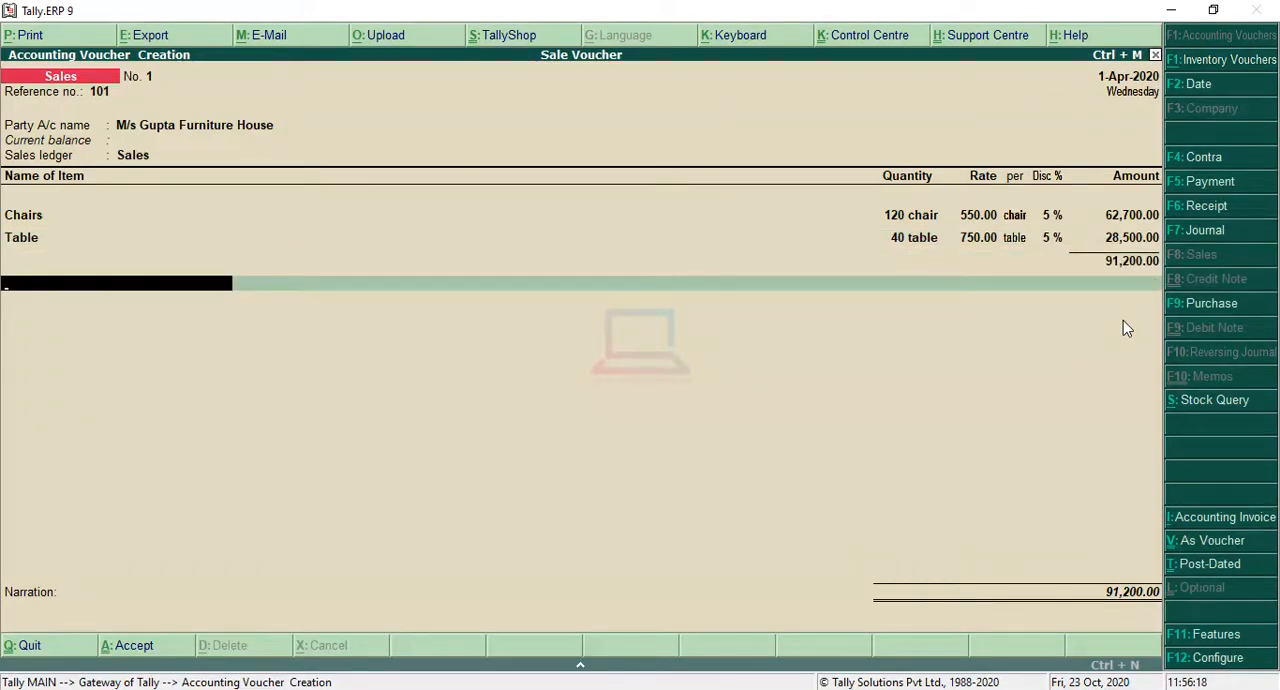
# Step: End the item list, leave the narration blank, and save the M/s Gupta Furniture House sales voucher
pyautogui.press('Return')
pyautogui.press('Return')
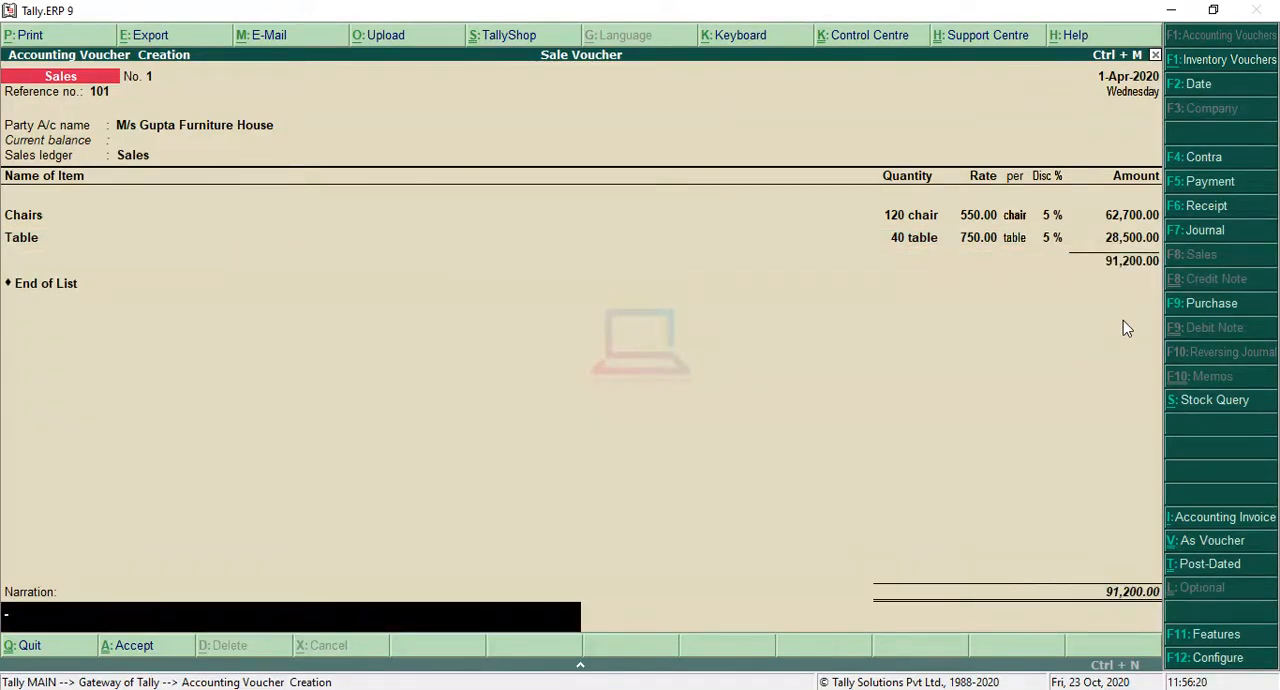
pyautogui.press('Return')
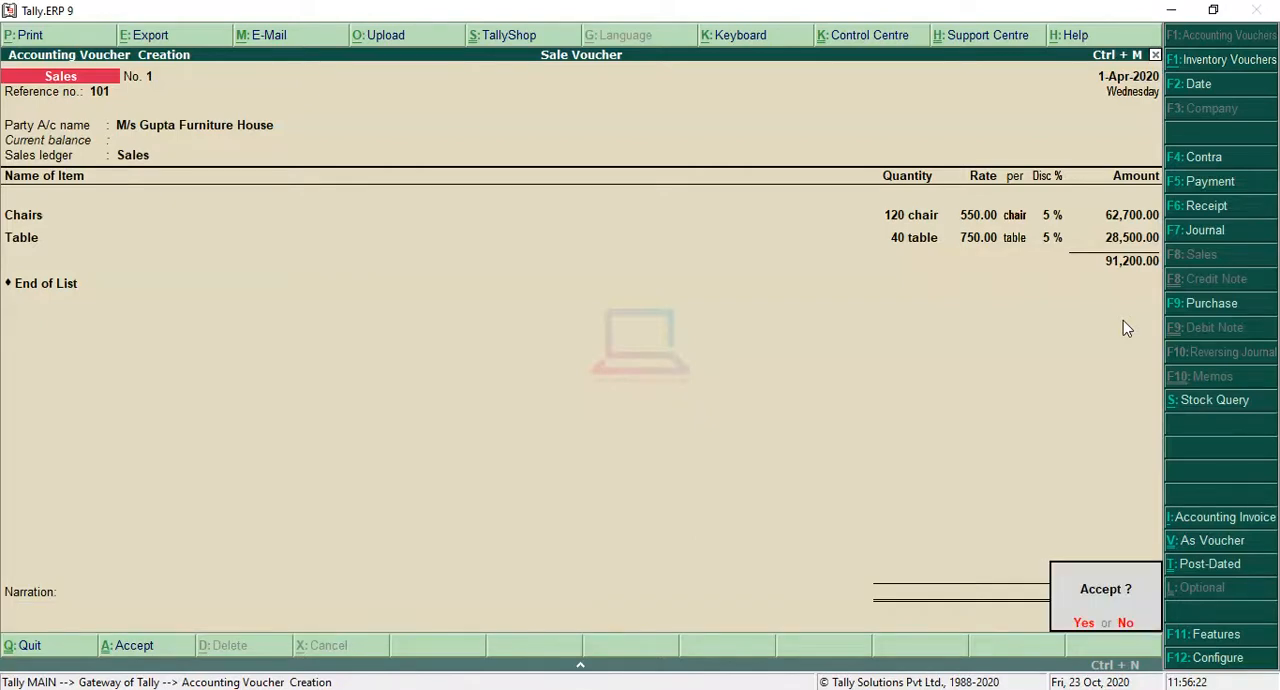
pyautogui.press('Return')
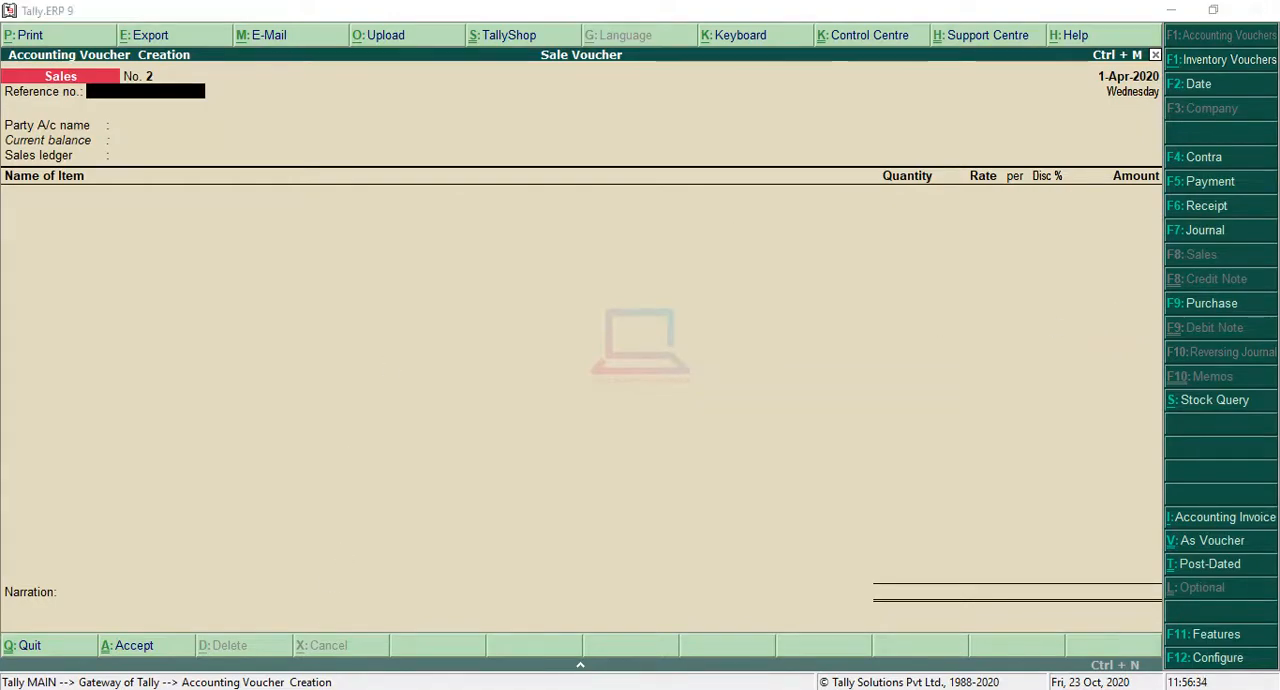
# Step: Review the next transaction in the question, date the second sales voucher 2-4-2020, and set its reference number to 102
pyautogui.hotkey('alt', 'Tab')
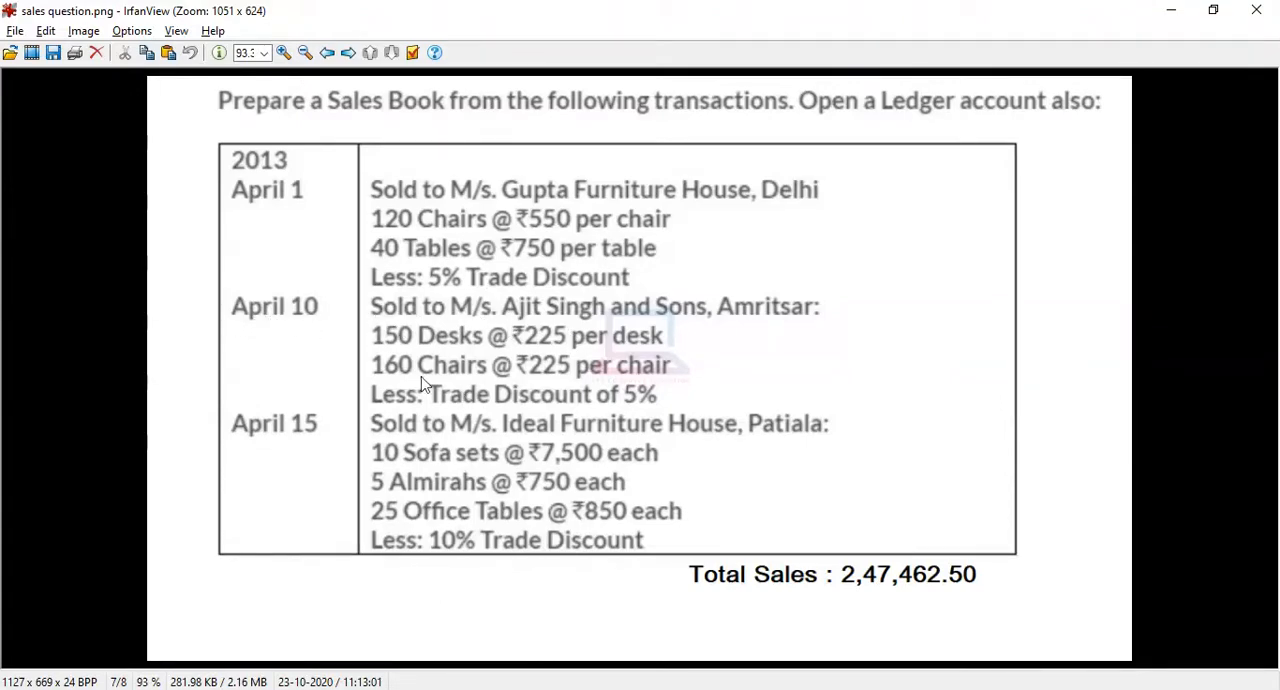
pyautogui.click(1171, 12)
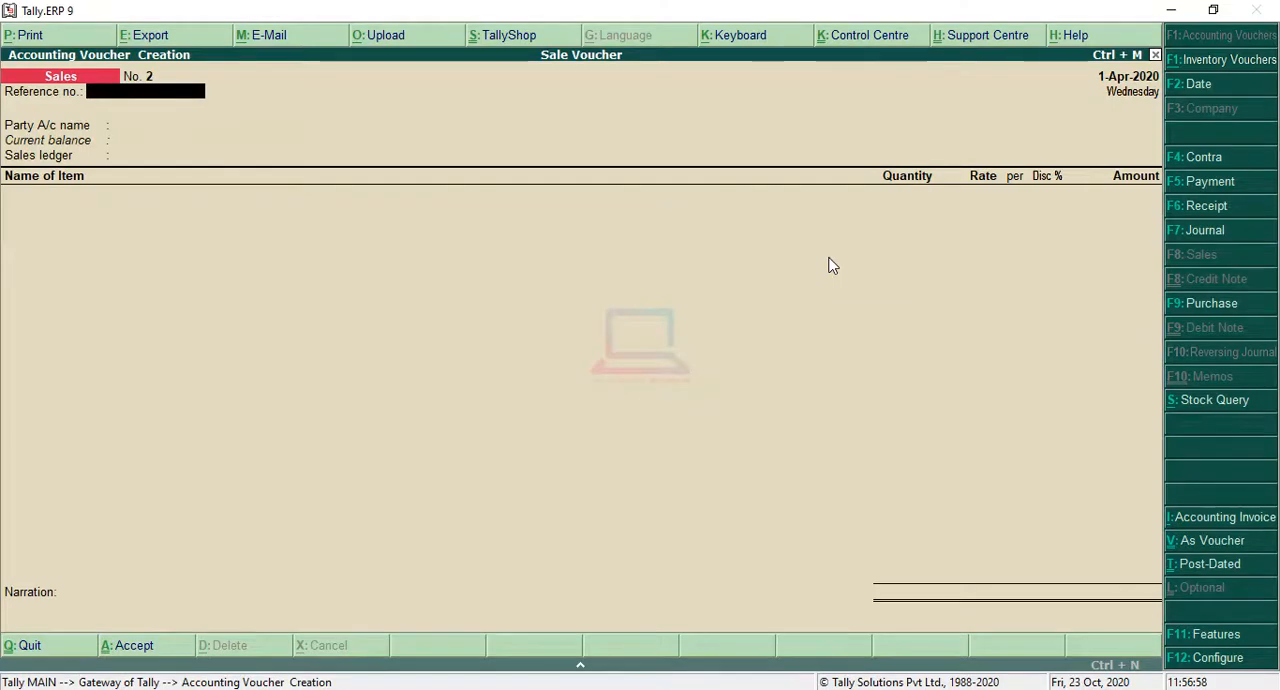
pyautogui.press('F2')
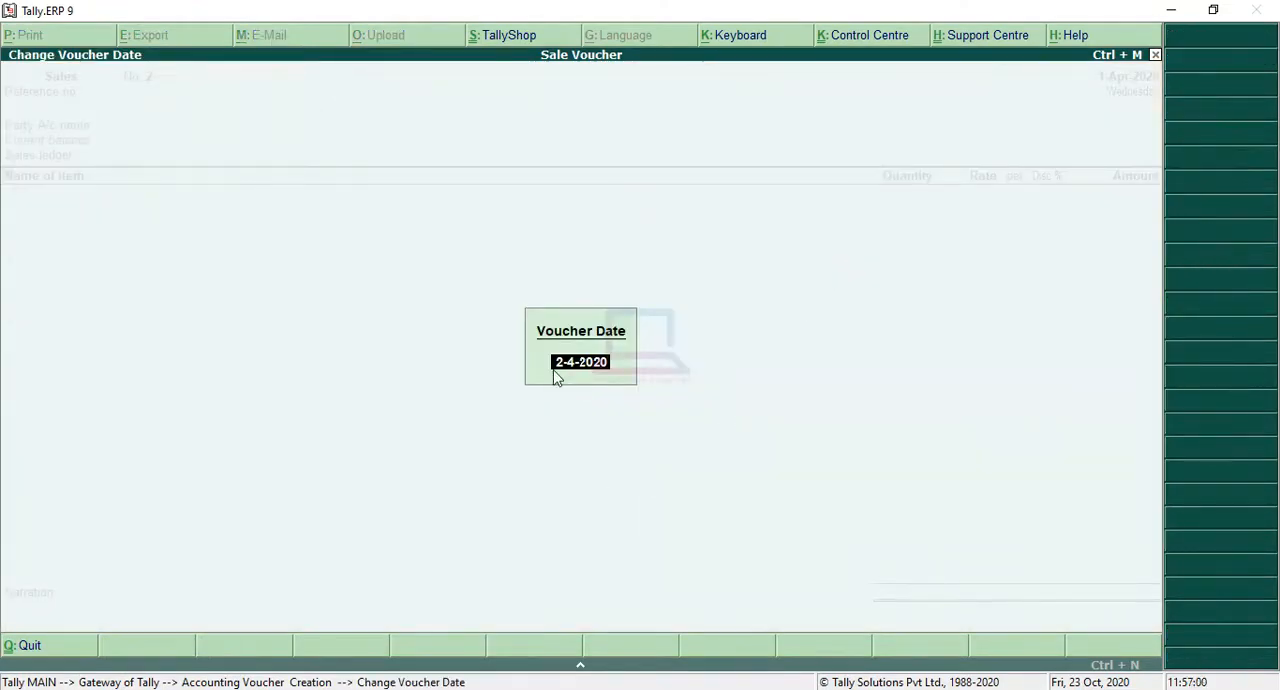
pyautogui.press('Return')
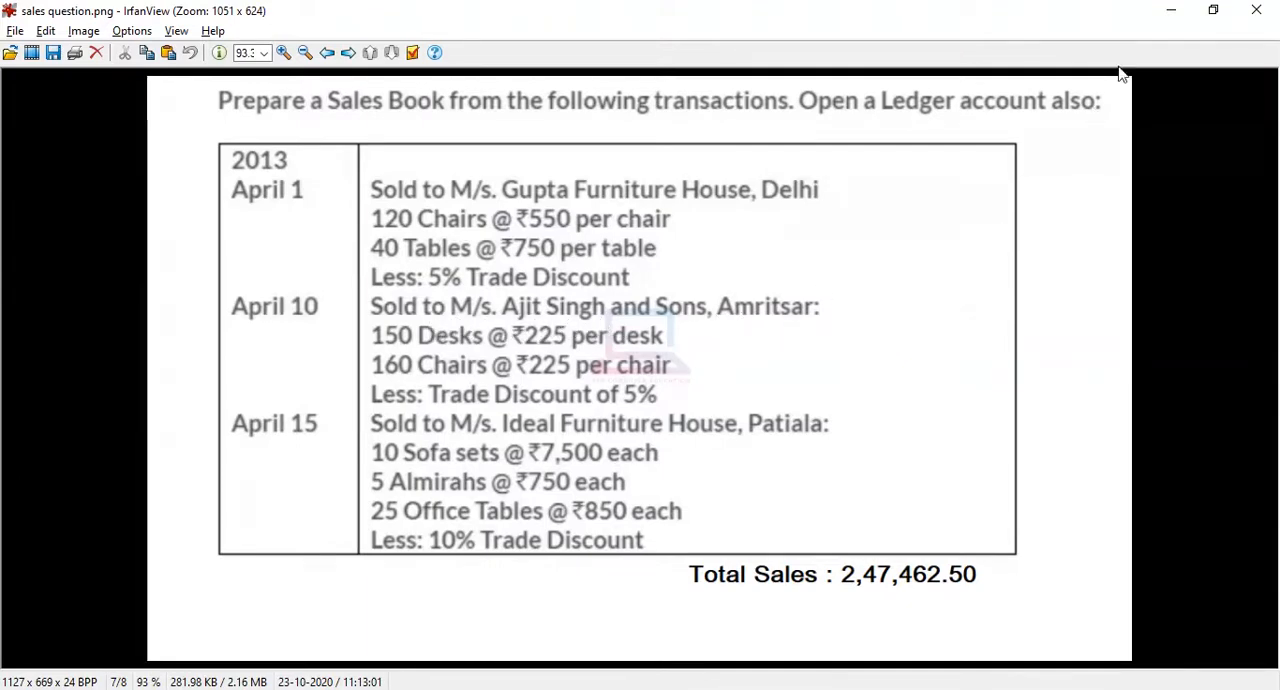
pyautogui.click(1171, 10)
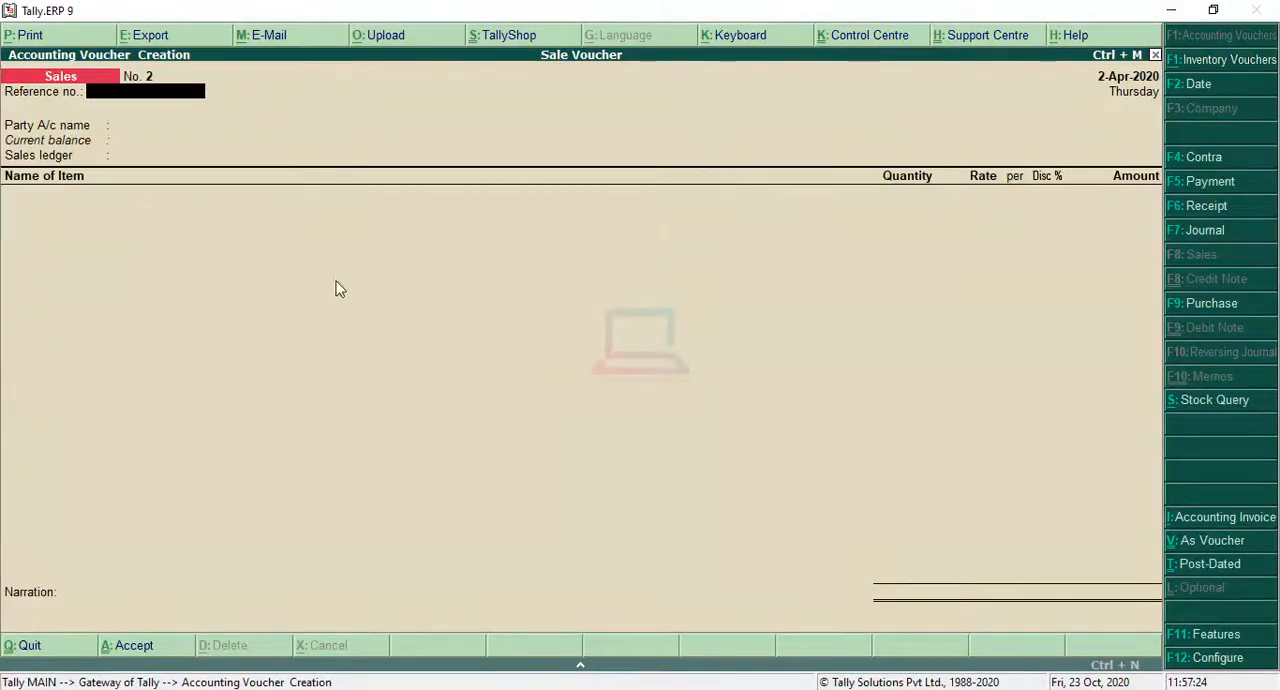
pyautogui.write('1')
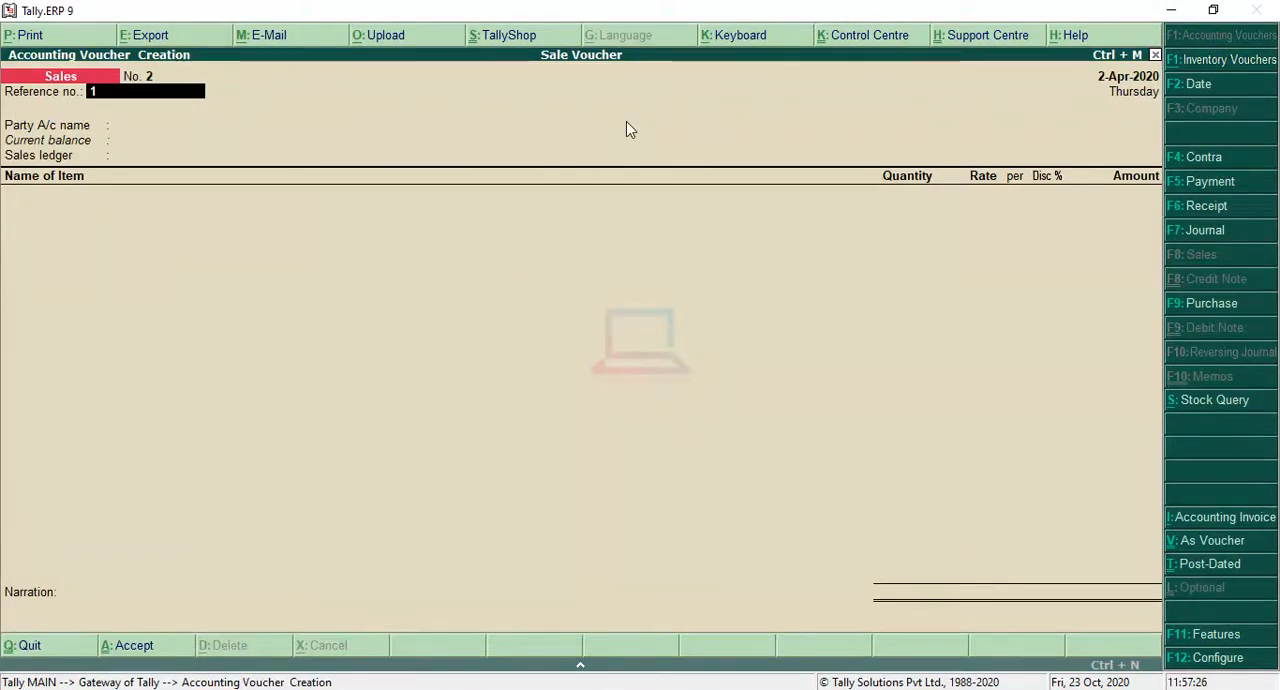
pyautogui.write('02')
pyautogui.press('Return')
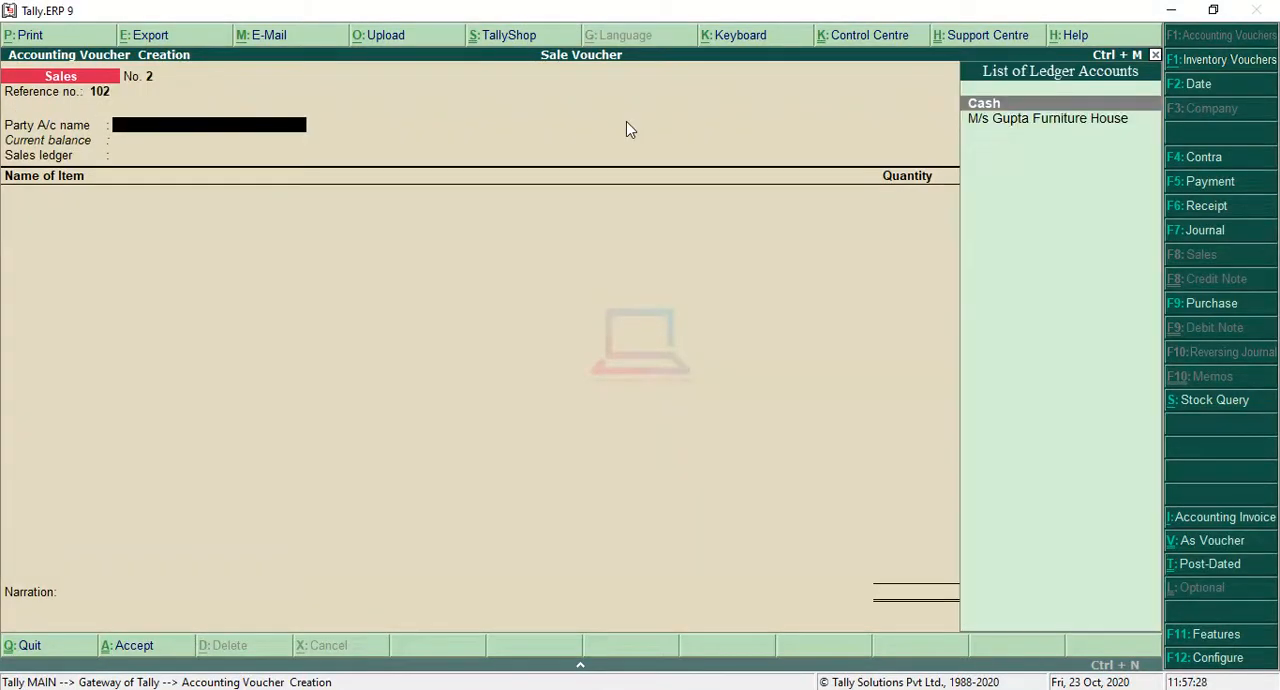
# Step: Start a new party ledger from the second sales voucher and name it M/s Ajit Singh & Sons, without an alias
pyautogui.hotkey('alt', 'c')
pyautogui.write('M')
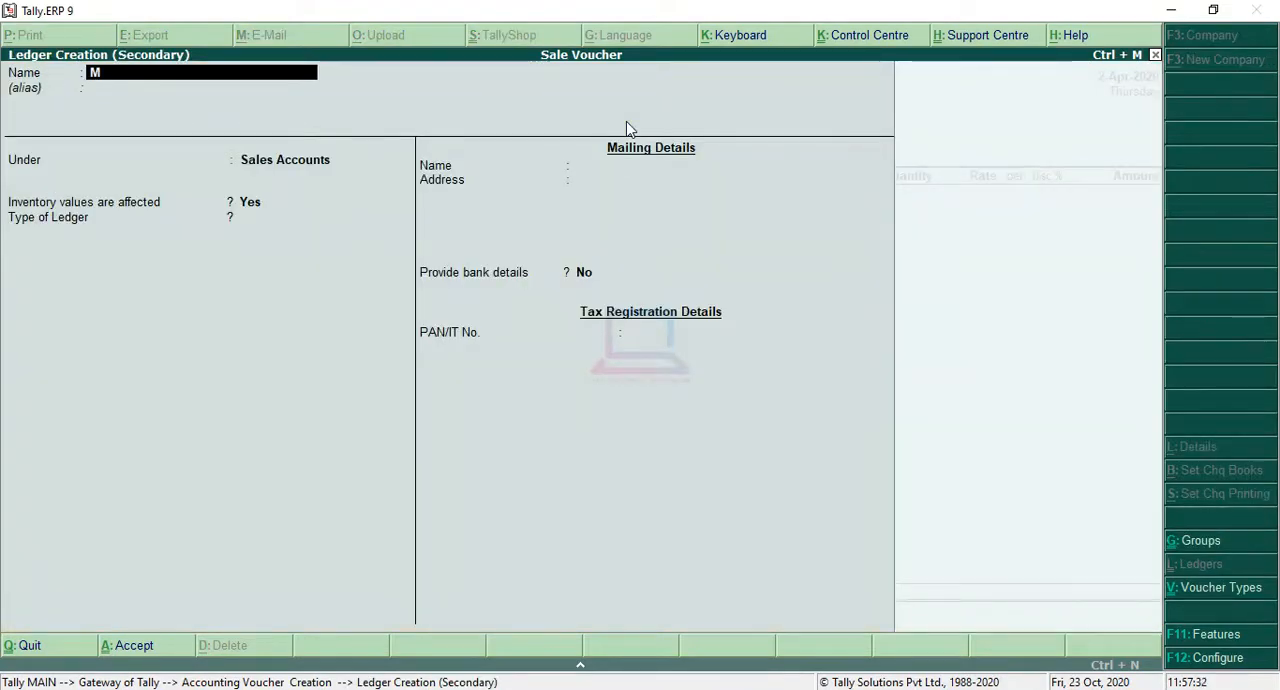
pyautogui.write('/s ')
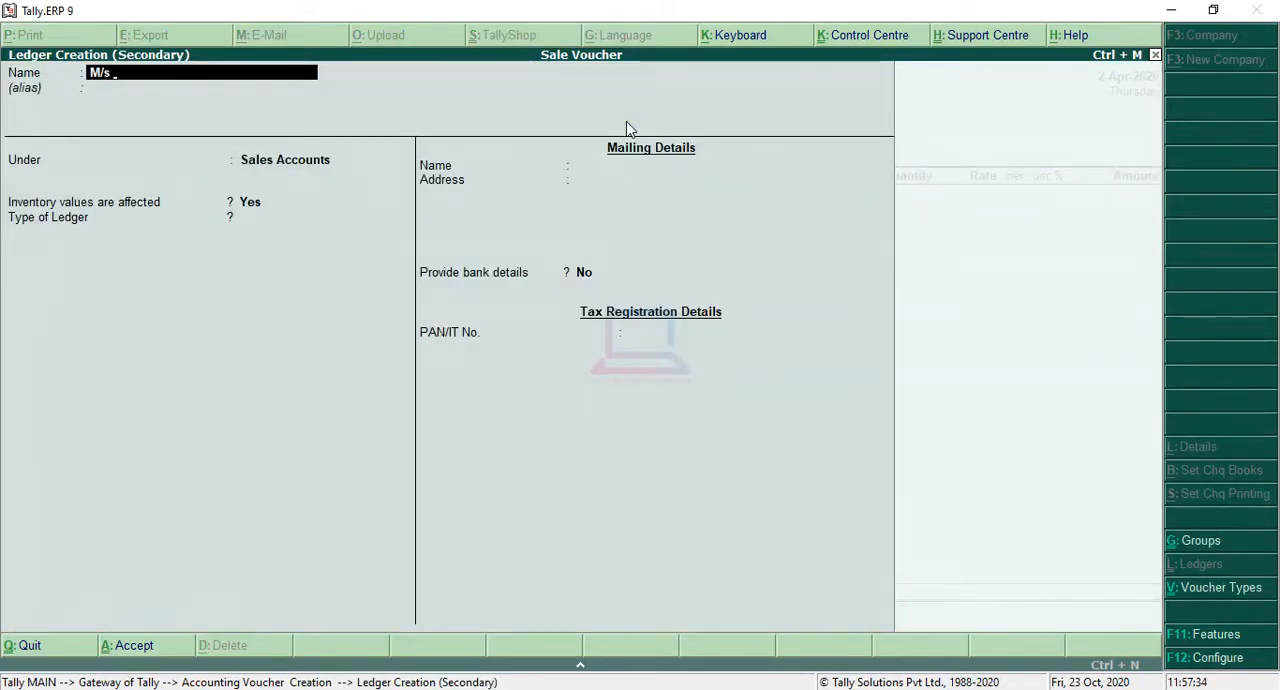
pyautogui.write('a')
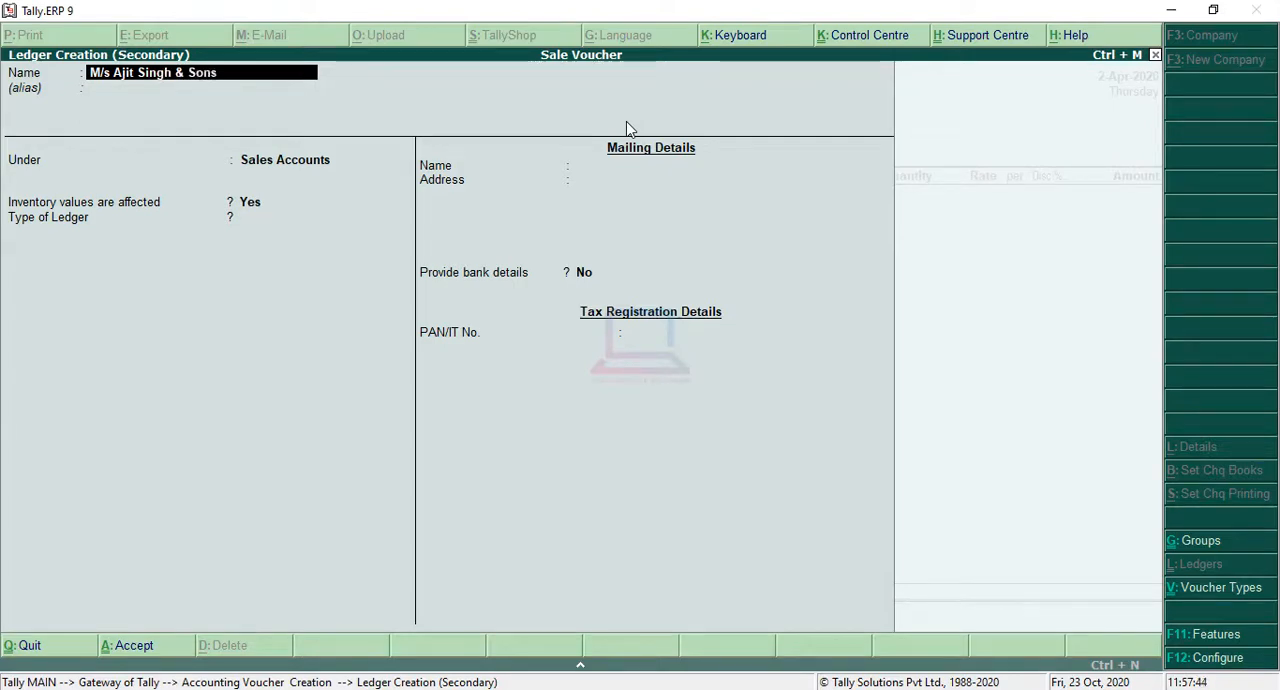
pyautogui.press('Return')
pyautogui.press('Return')
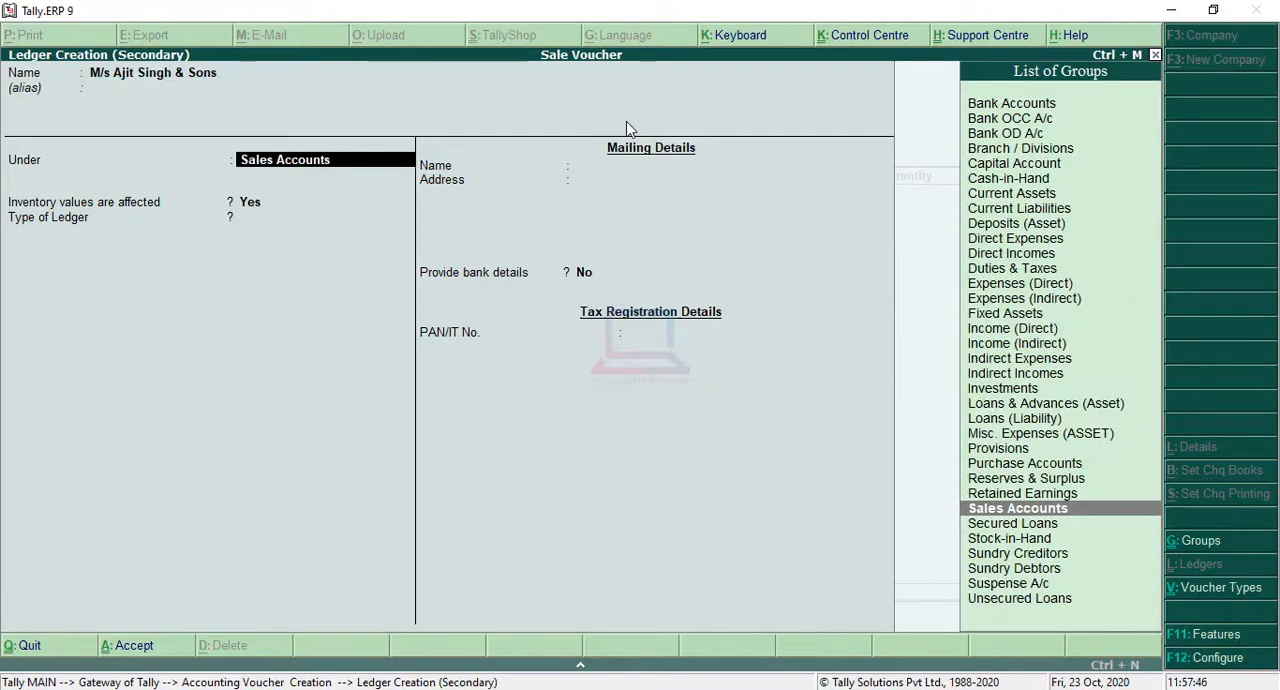
# Step: Put the M/s Ajit Singh & Sons ledger under Sundry Debtors, keep the remaining default details, and save it
pyautogui.press('Down')
pyautogui.press('Down')
pyautogui.press('Down')
pyautogui.press('Down')
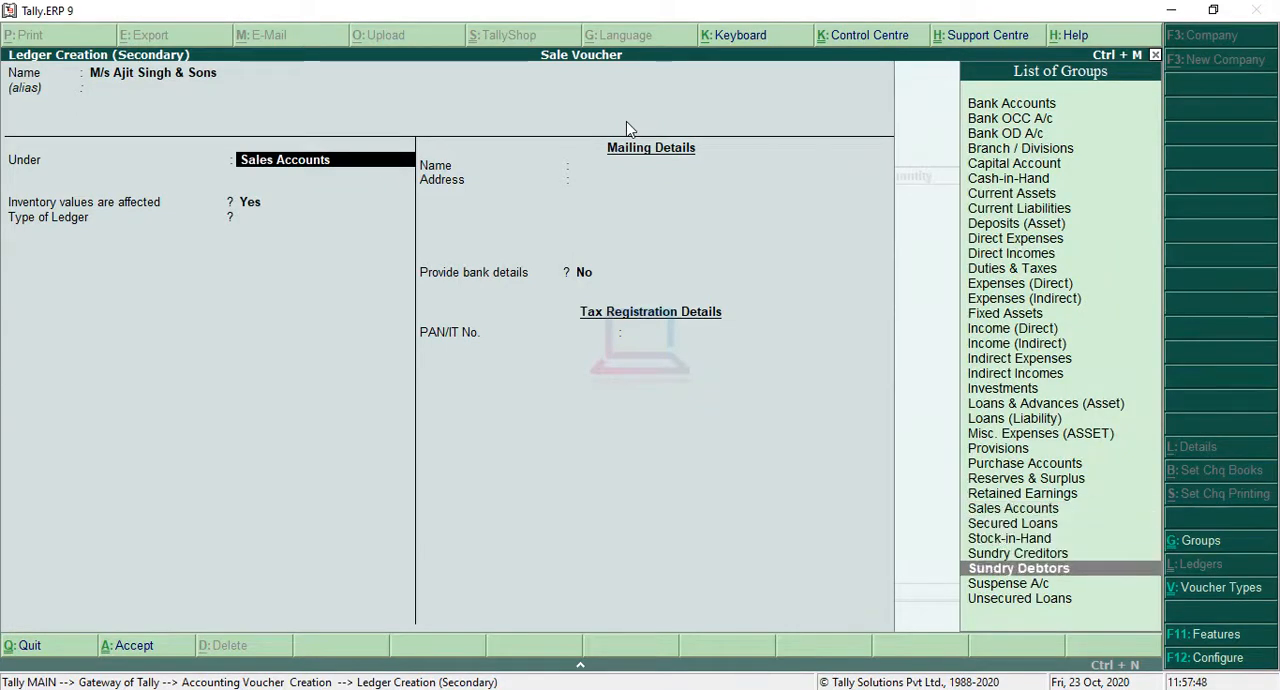
pyautogui.press('Return')
pyautogui.press('Return')
pyautogui.press('Return')
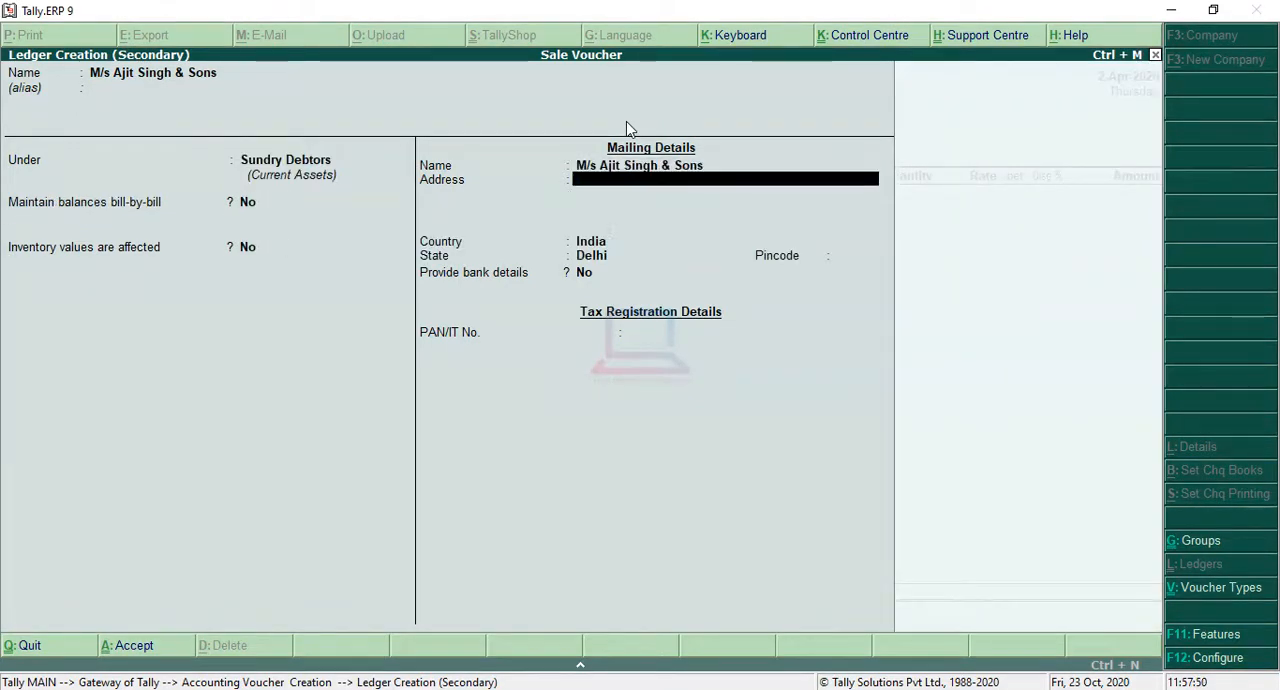
pyautogui.press('Return')
pyautogui.press('Return')
pyautogui.press('Return')
pyautogui.press('Return')
pyautogui.press('Return')
pyautogui.press('Return')
pyautogui.press('Return')
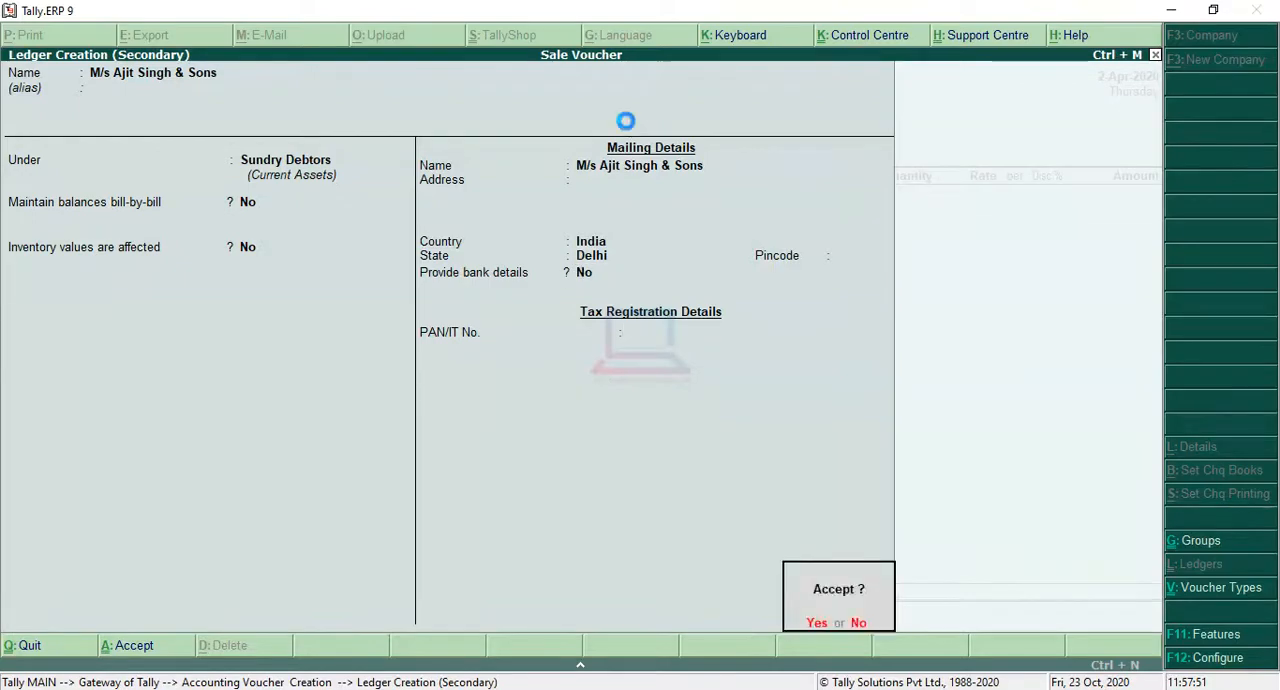
pyautogui.press('Return')
pyautogui.press('Return')
# Step: Leave the despatch and order details blank, keep the default buyer's details, and choose Sales as the sales ledger
pyautogui.press('Return')
pyautogui.press('Return')
pyautogui.press('Return')
pyautogui.press('Return')
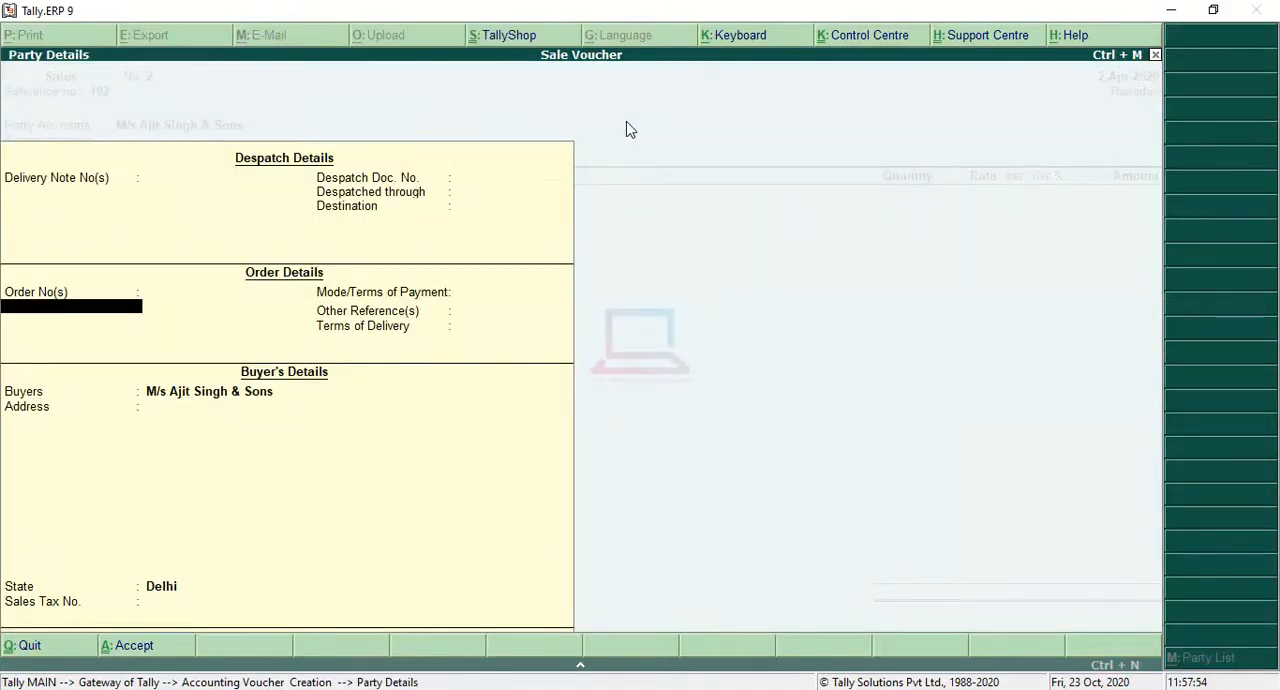
pyautogui.press('Return')
pyautogui.press('Return')
pyautogui.press('Return')
pyautogui.press('Return')
pyautogui.press('Return')
pyautogui.press('Return')
pyautogui.press('Return')
pyautogui.press('Return')
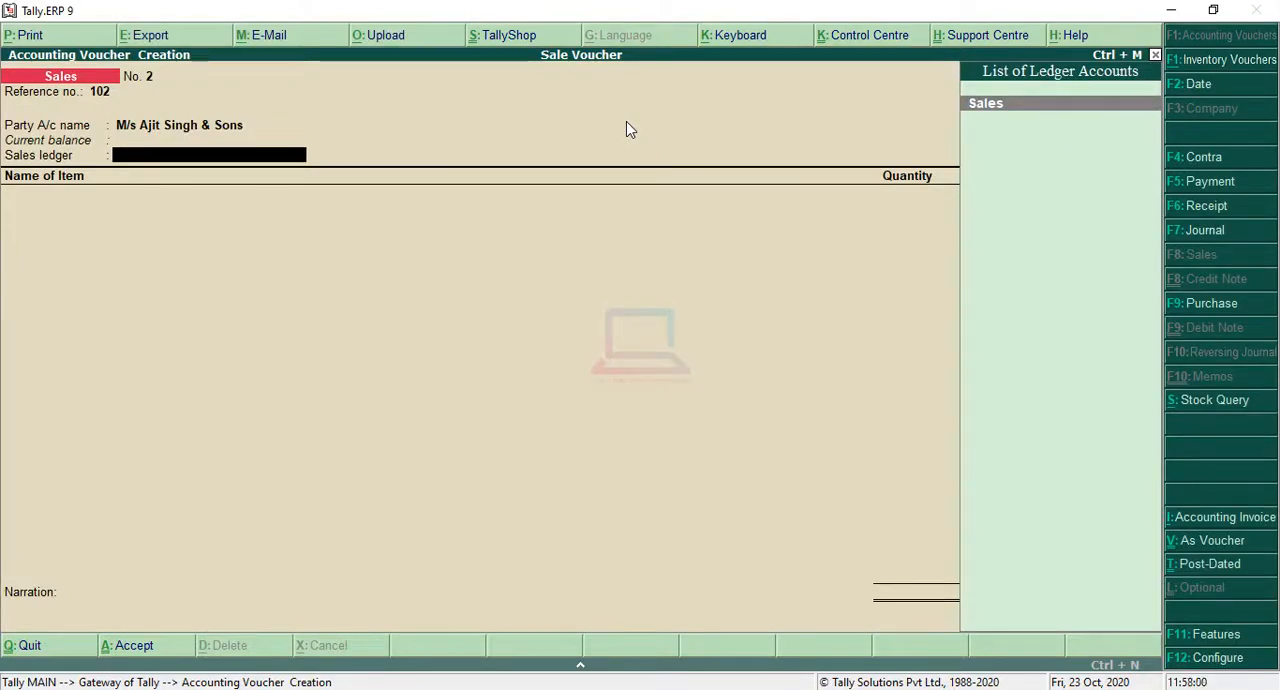
pyautogui.press('Return')
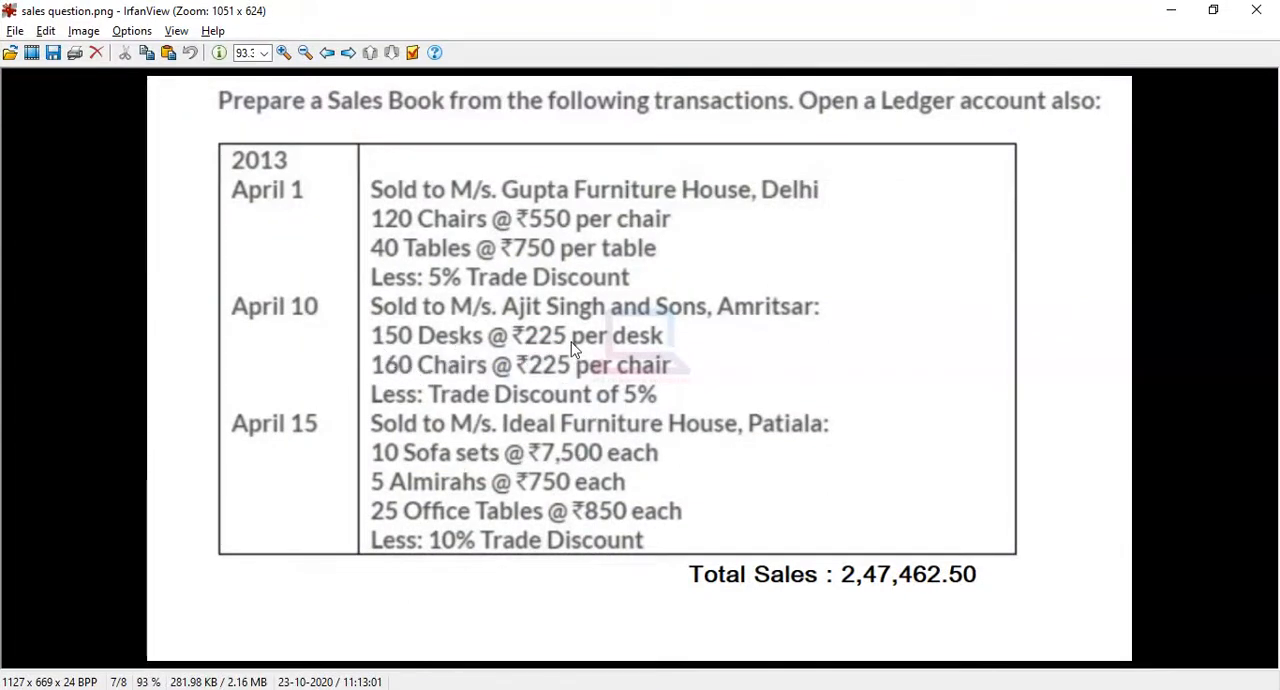
# Step: Check the question for the first item sold to M/s Ajit Singh & Sons and add Desk with a quantity of 150
pyautogui.click(1172, 10)
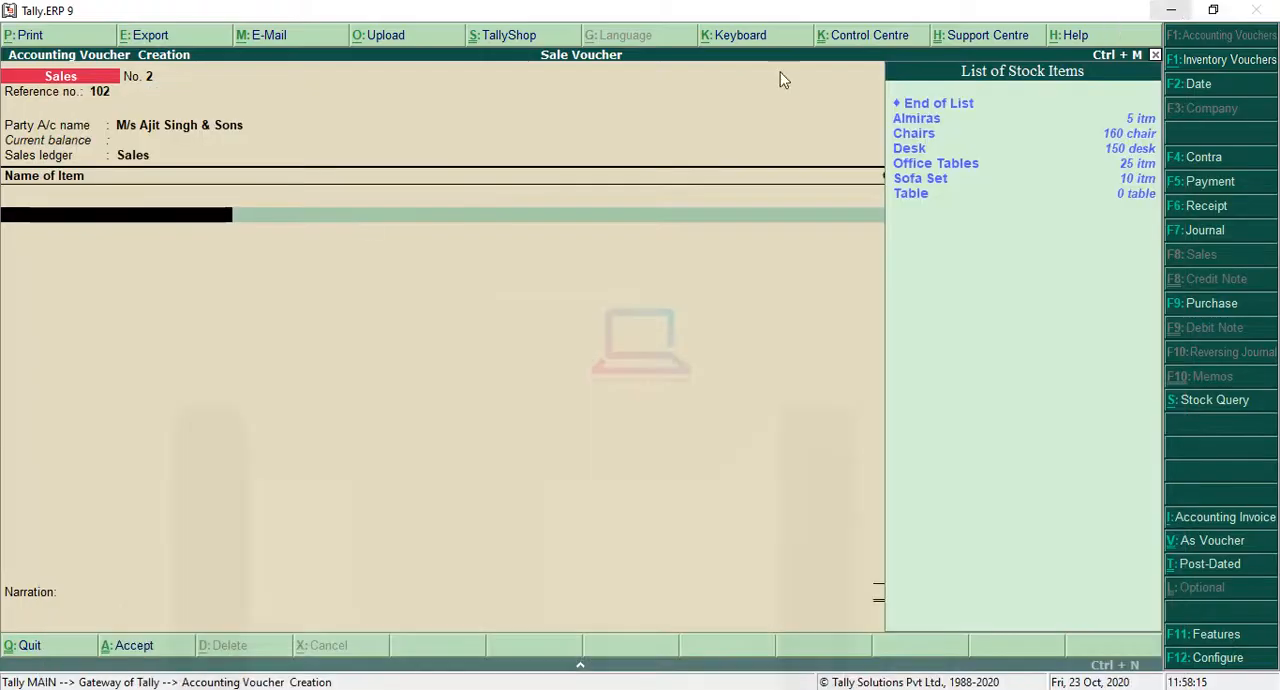
pyautogui.click(753, 266)
pyautogui.press('Down')
pyautogui.press('Down')
pyautogui.press('Down')
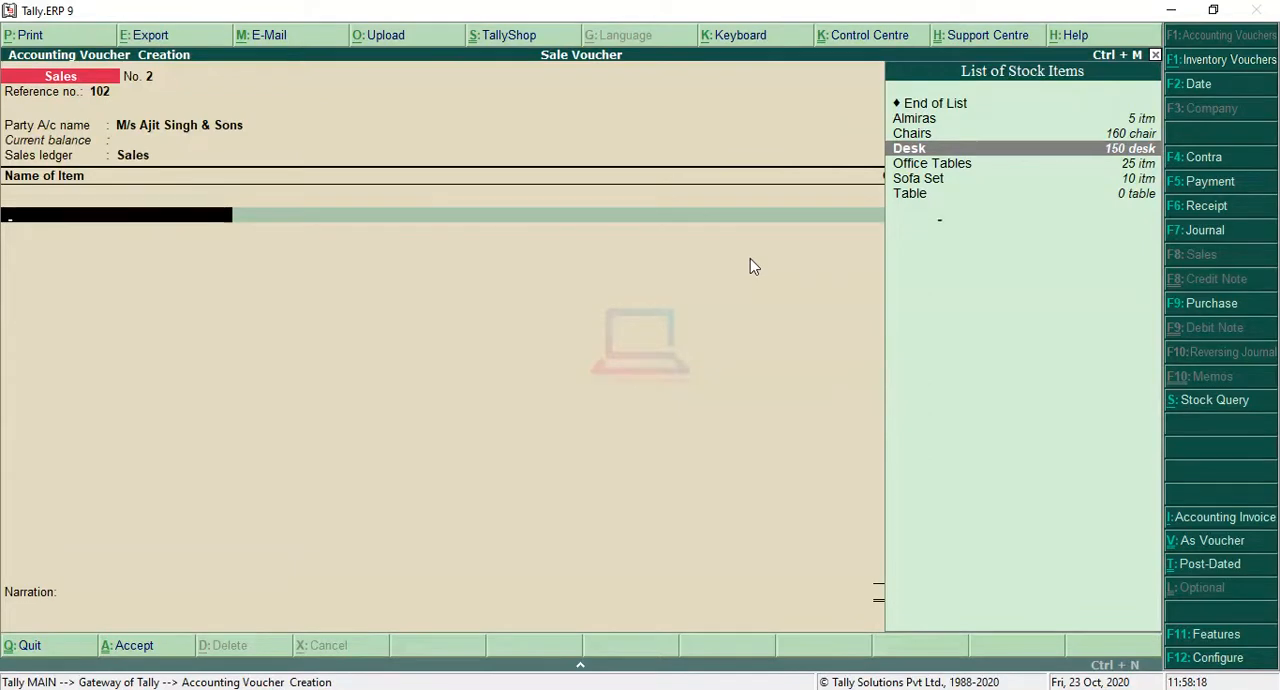
pyautogui.press('Return')
pyautogui.write('150')
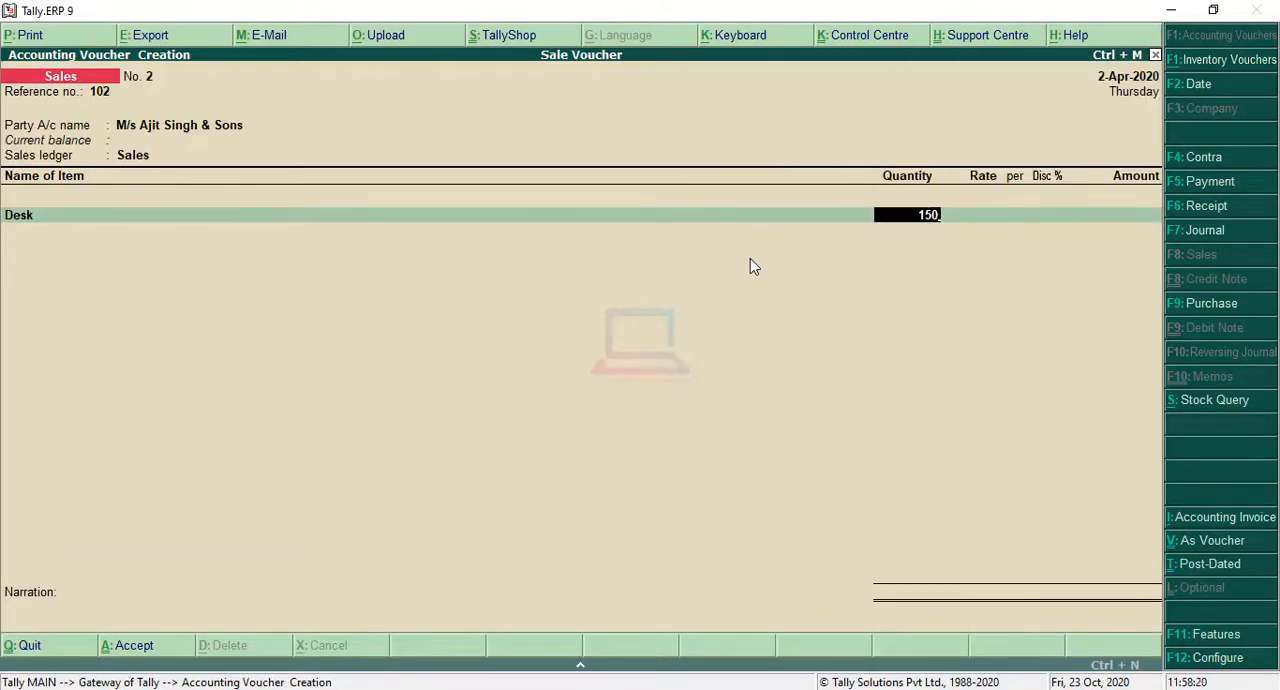
pyautogui.press('Return')
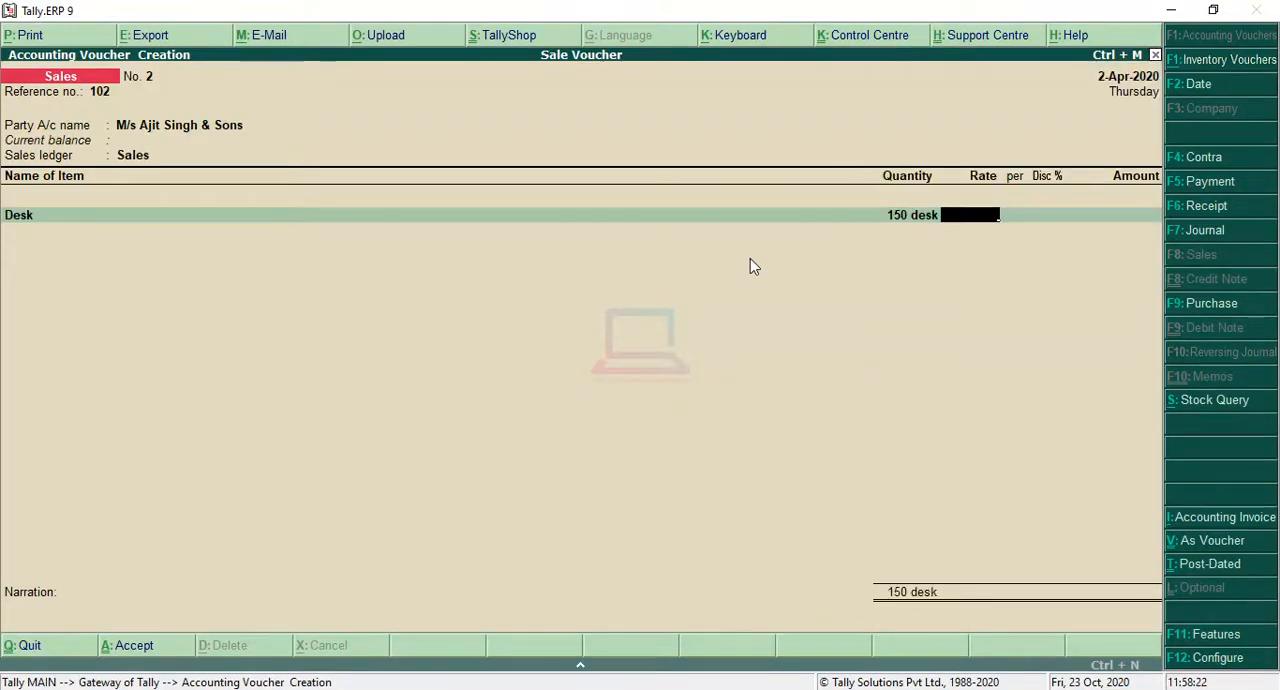
# Step: Set the Desk rate to 225 per desk, check the question for the trade discount, and enter 5%, accepting the calculated amount
pyautogui.write('225')
pyautogui.press('Return')
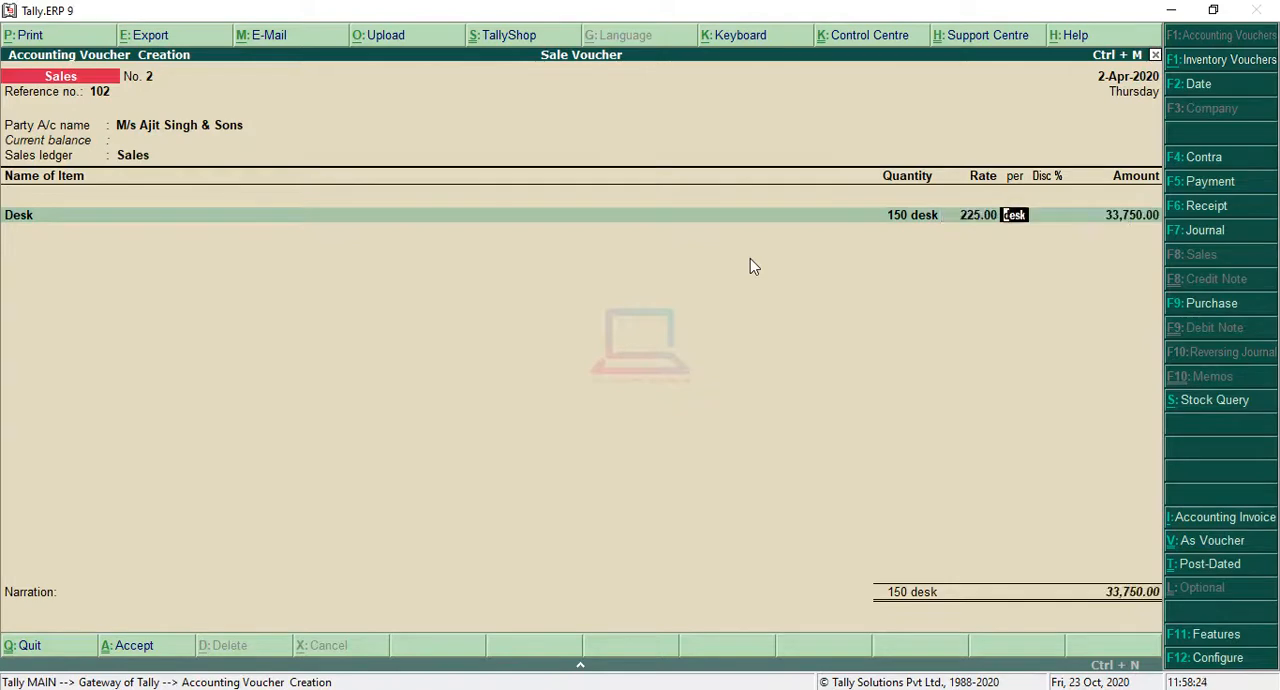
pyautogui.press('Return')
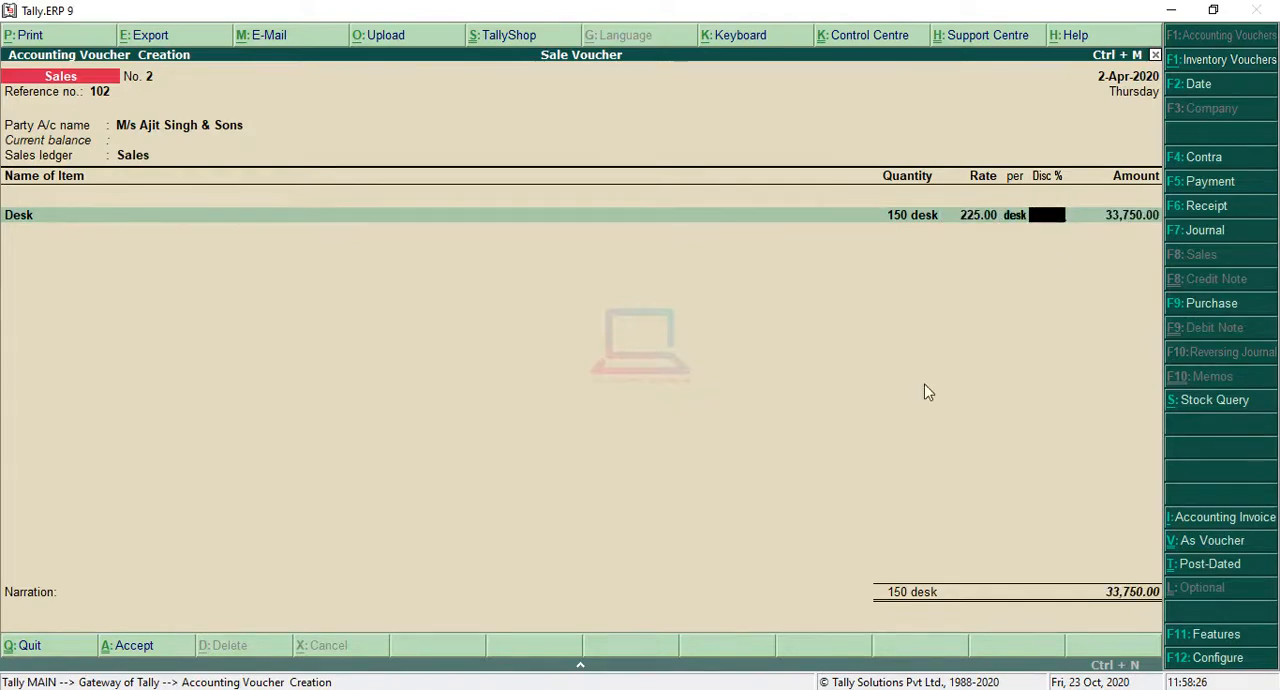
pyautogui.hotkey('alt', 'Tab')
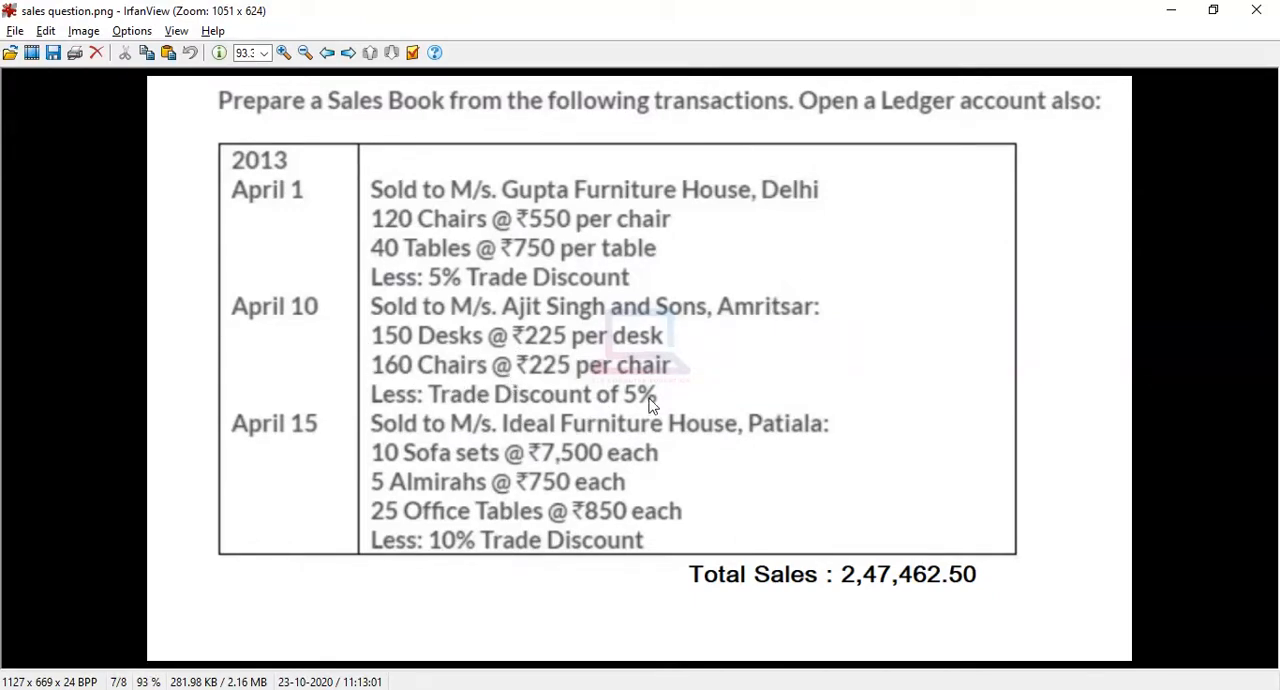
pyautogui.click(1170, 20)
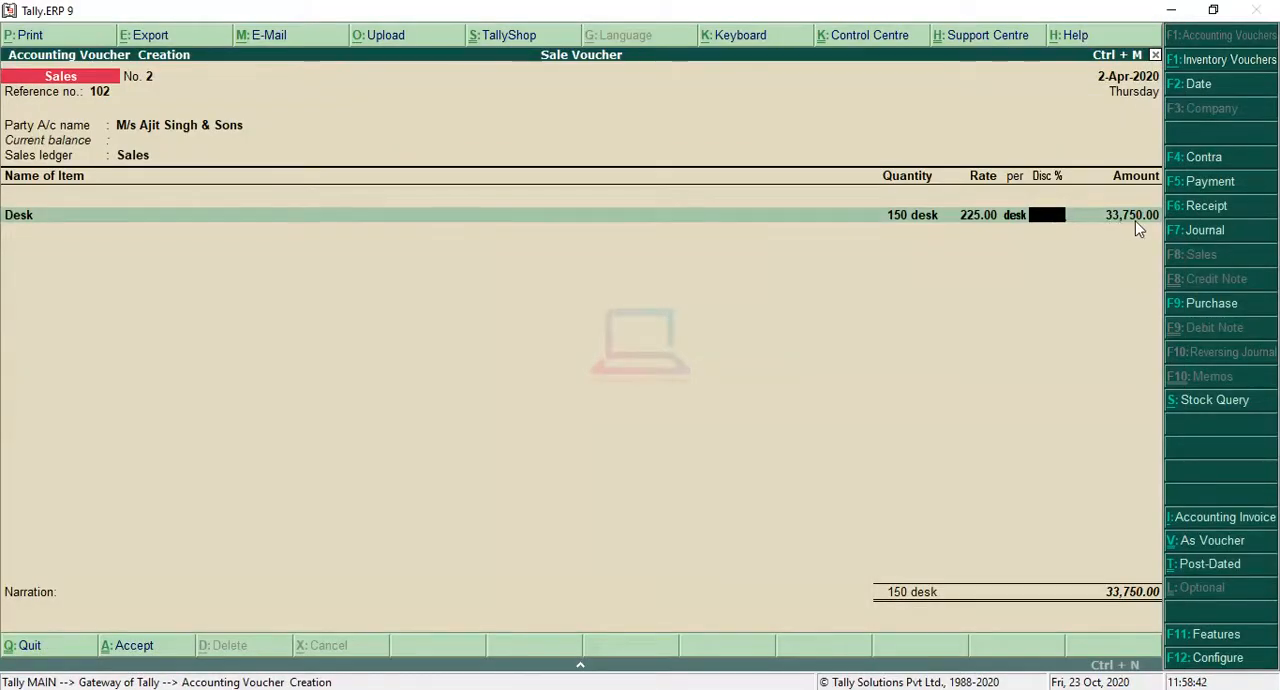
pyautogui.write('5')
pyautogui.press('Return')
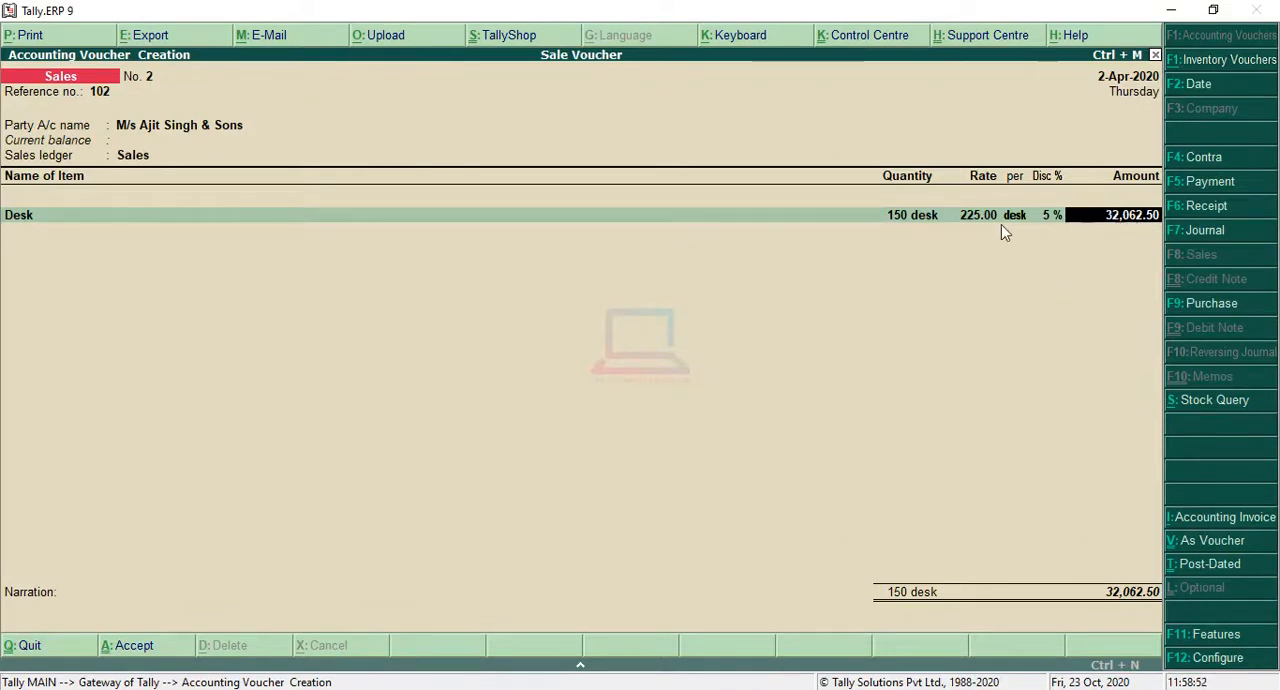
pyautogui.press('Return')
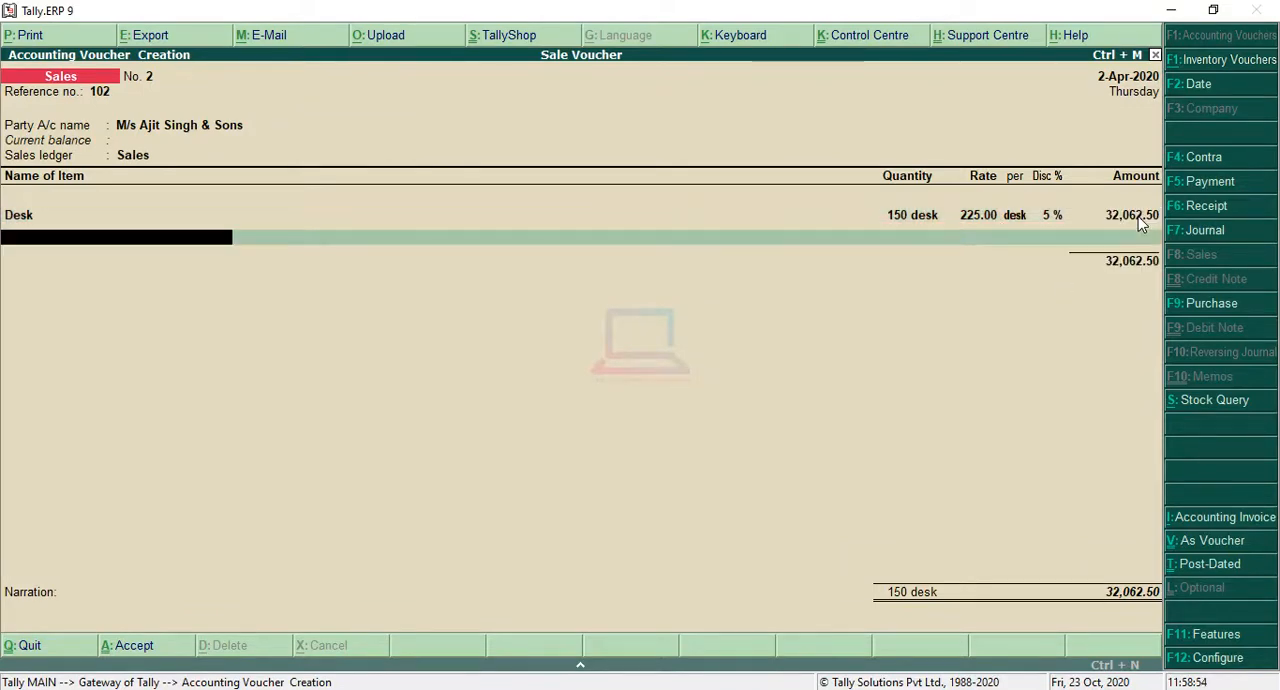
# Step: Add Chairs as the second item of the voucher with a quantity of 160
pyautogui.press('Down')
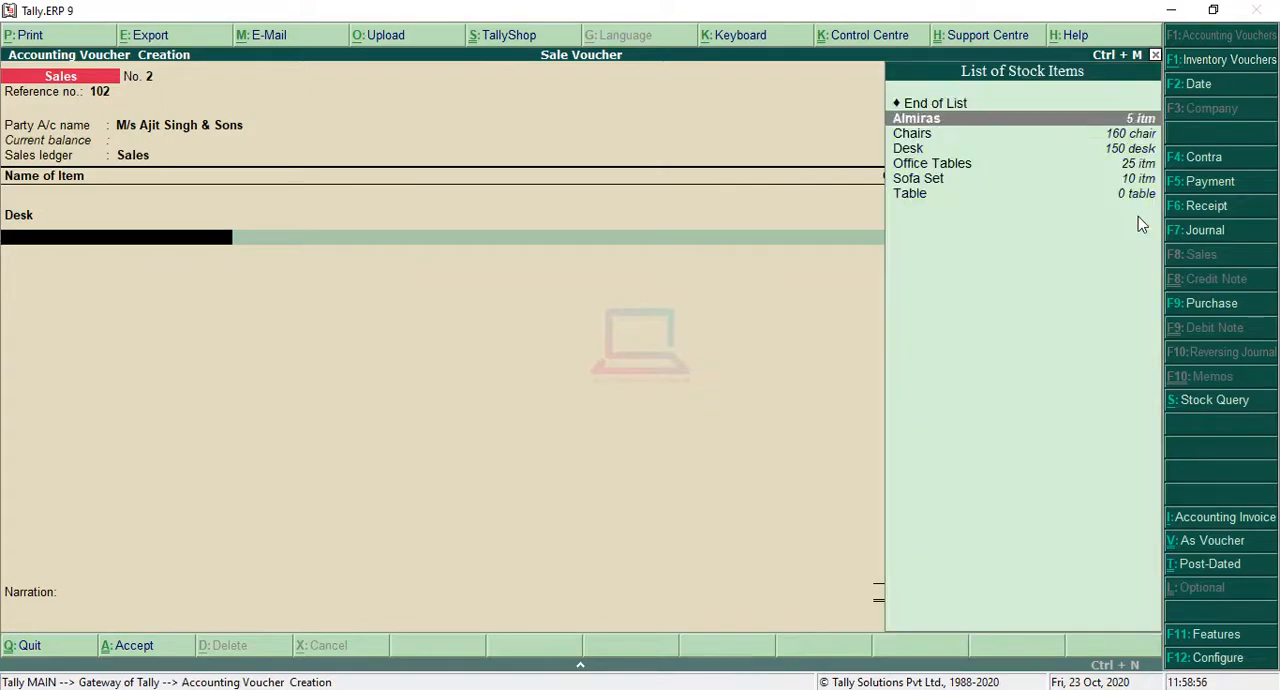
pyautogui.press('Down')
pyautogui.press('Return')
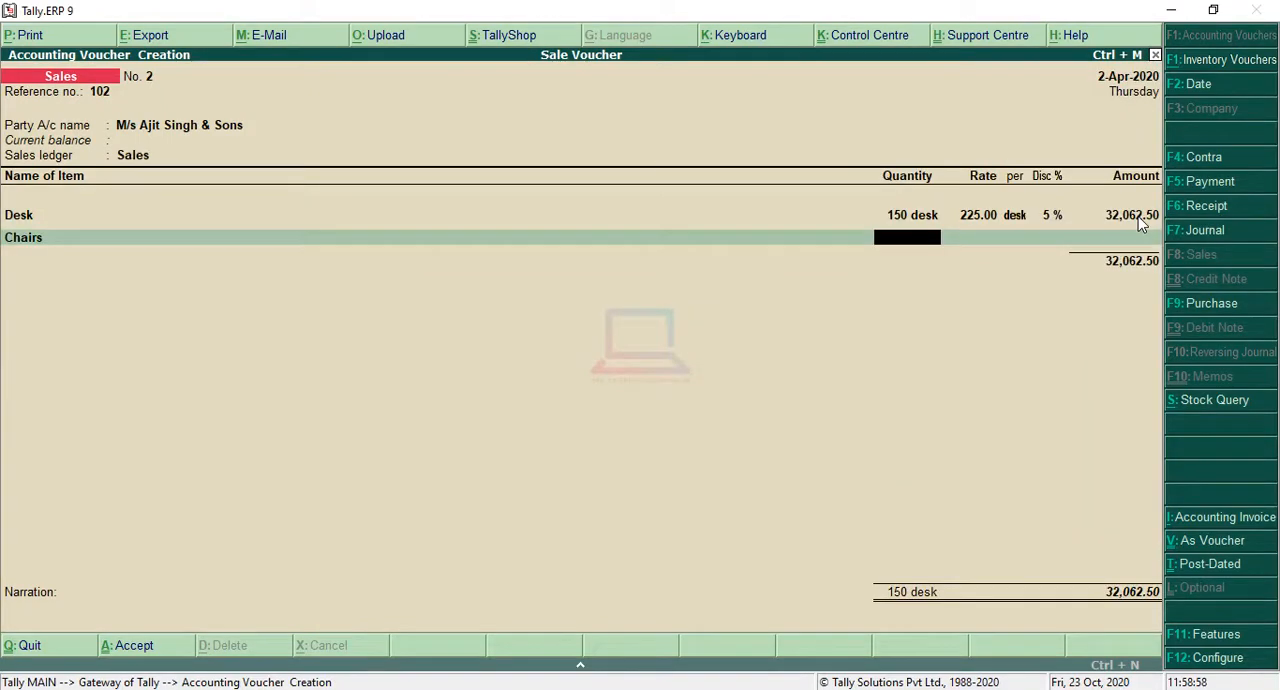
pyautogui.write('160')
pyautogui.press('Return')
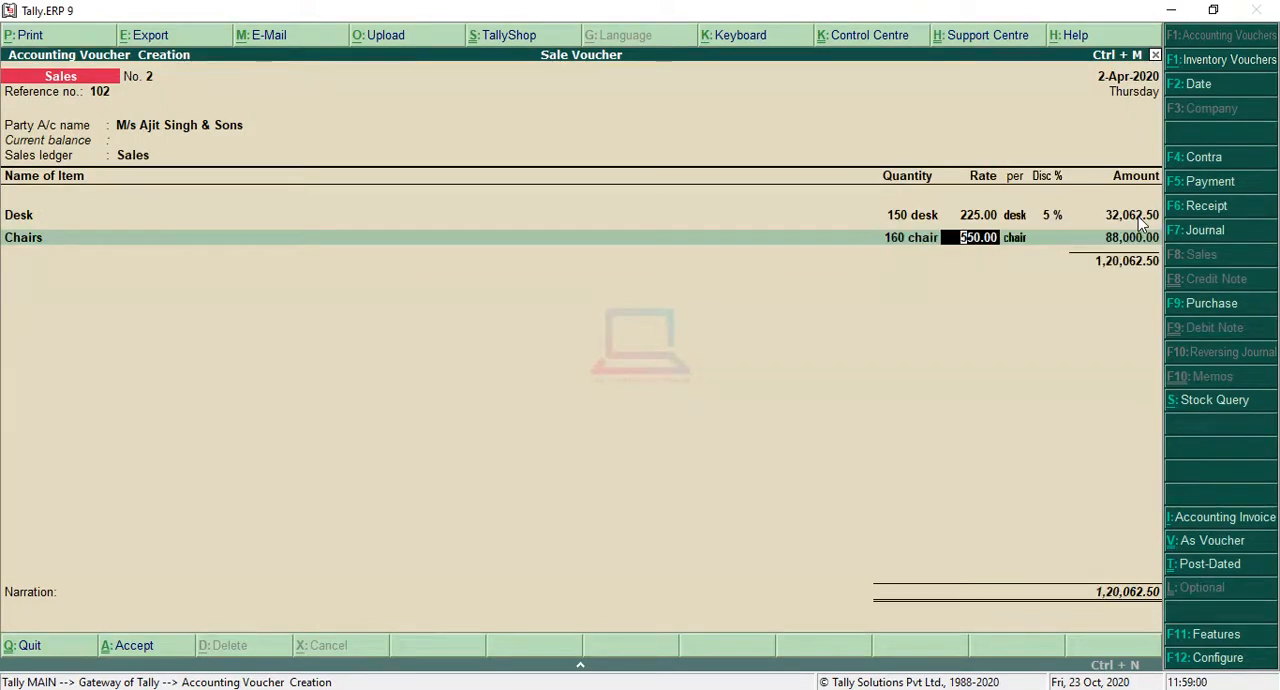
# Step: Set the Chairs rate to 225 per chair with a 5% discount and accept the calculated amount
pyautogui.write('225')
pyautogui.press('Return')
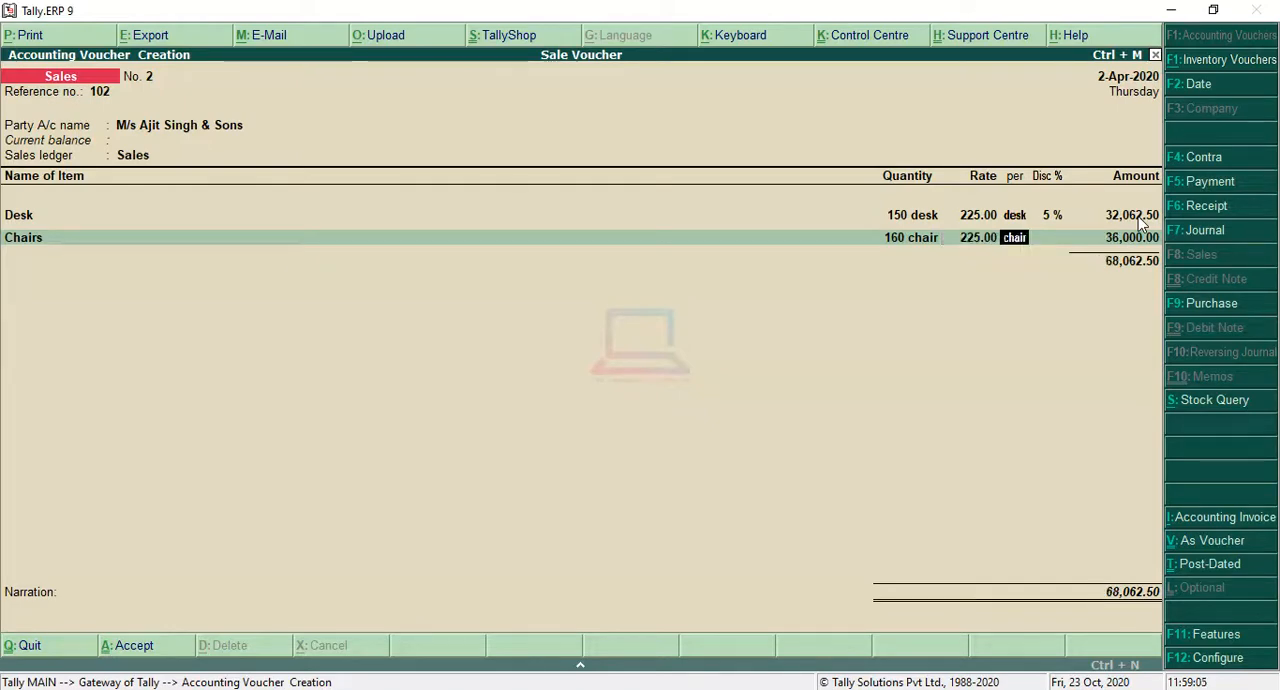
pyautogui.press('Return')
pyautogui.write('5')
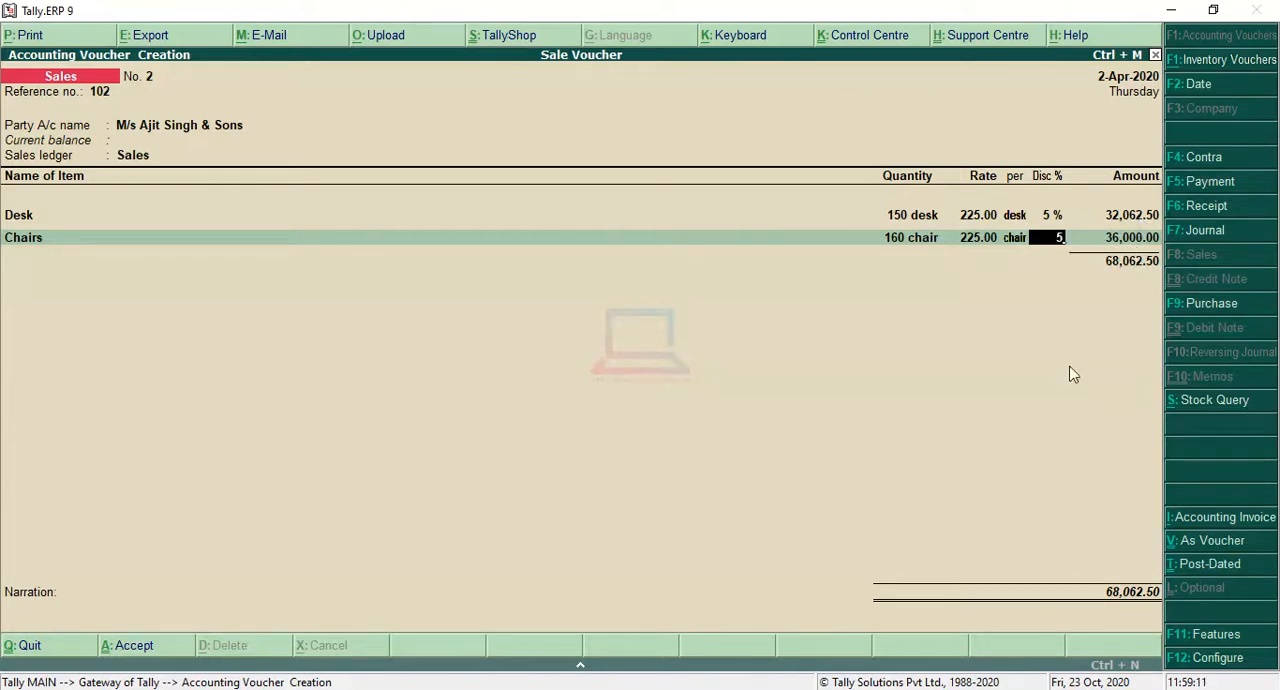
pyautogui.press('Return')
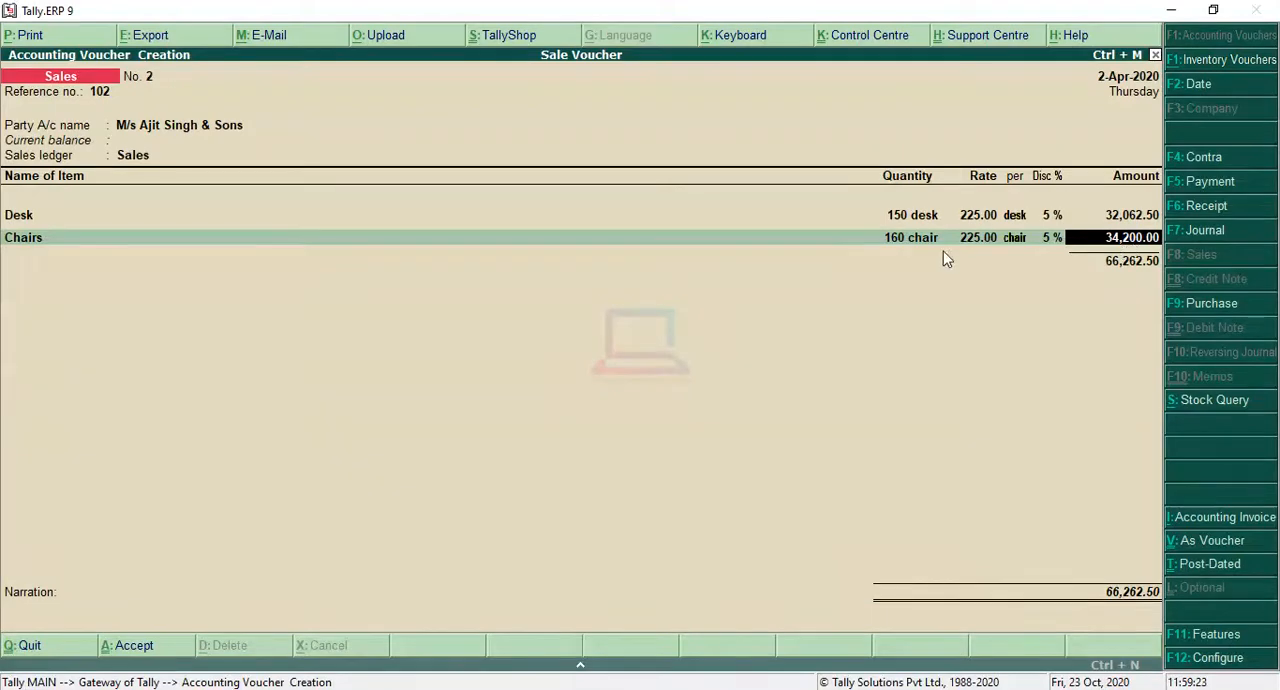
pyautogui.press('Return')
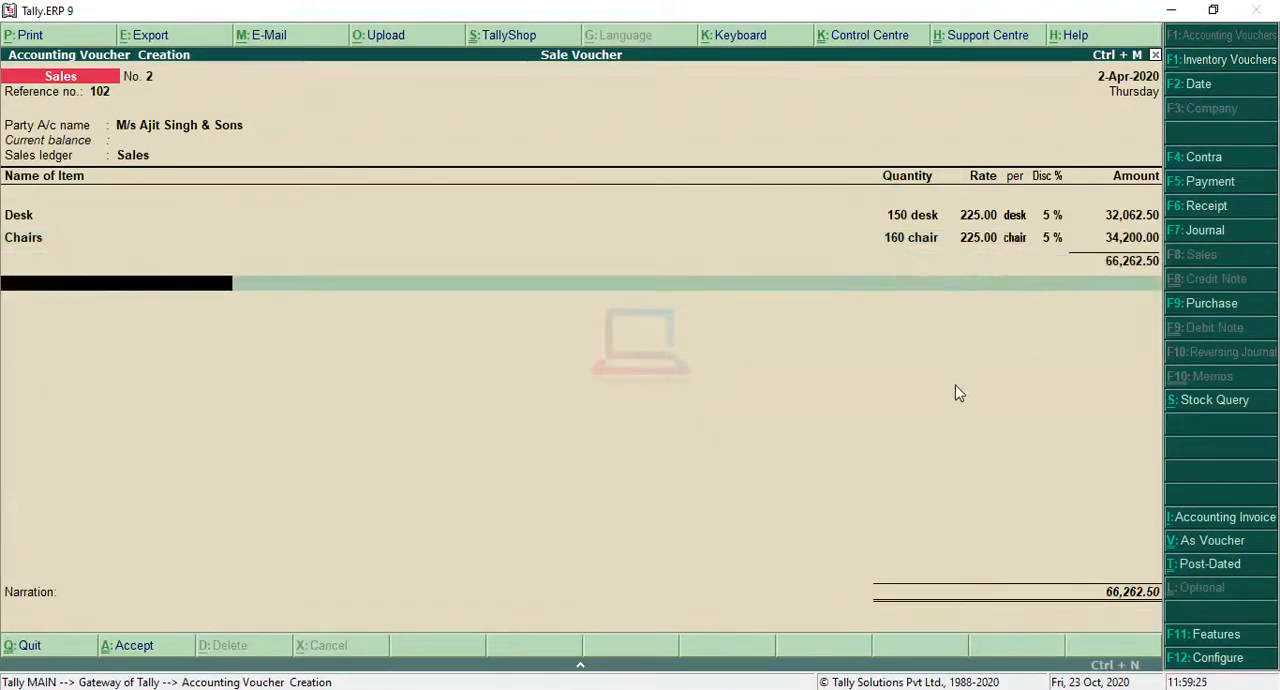
# Step: End the item list, leave the narration blank, and save the M/s Ajit Singh & Sons sales voucher
pyautogui.press('Return')
pyautogui.press('Return')
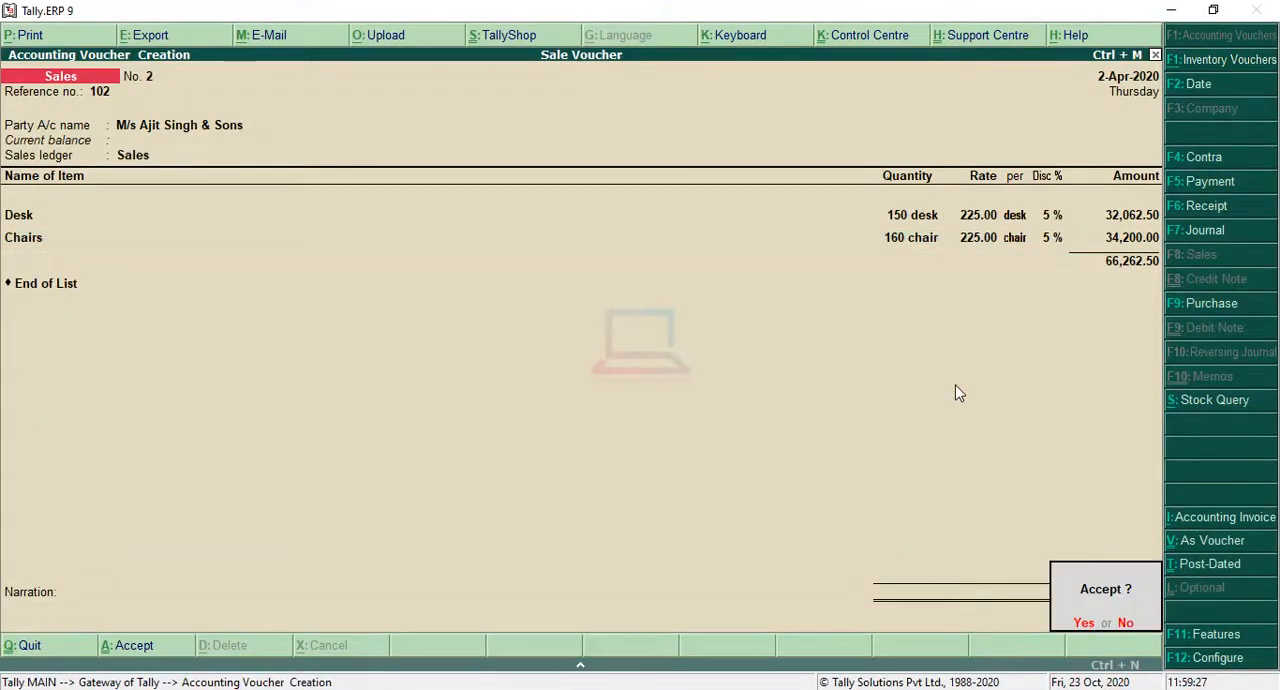
pyautogui.press('Return')
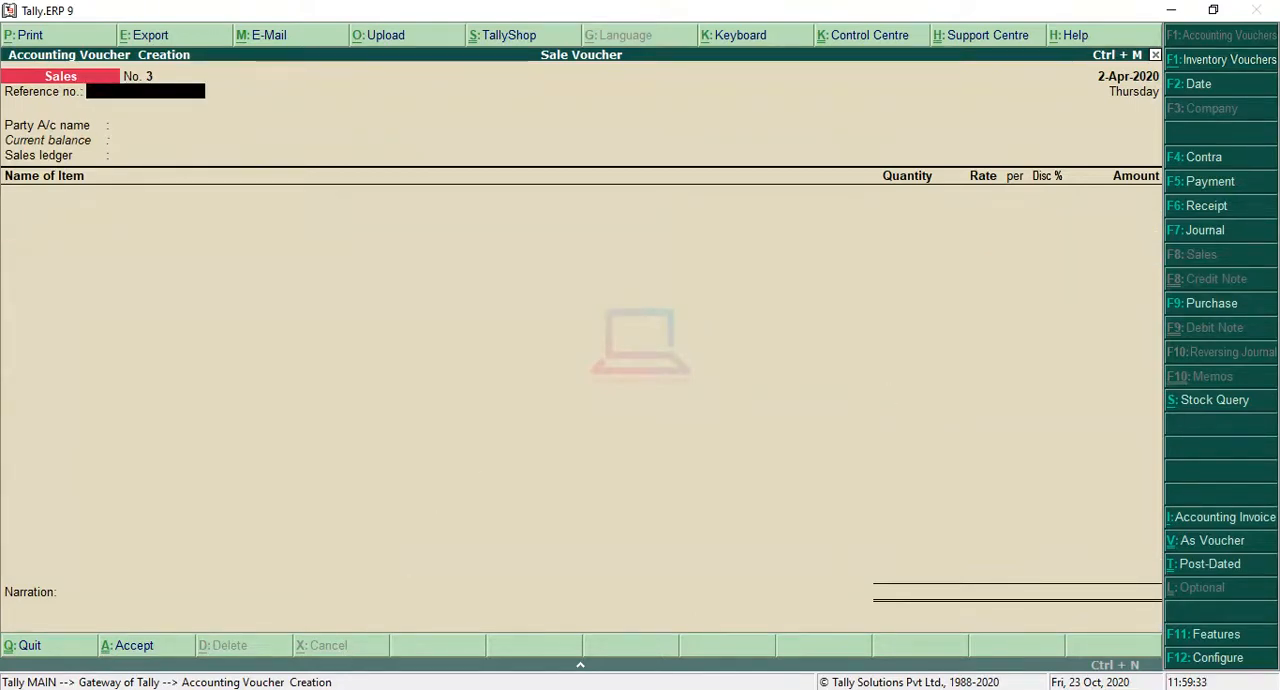
# Step: Review the third transaction in the question and set the third sales voucher's reference number to 103
pyautogui.click(333, 688)
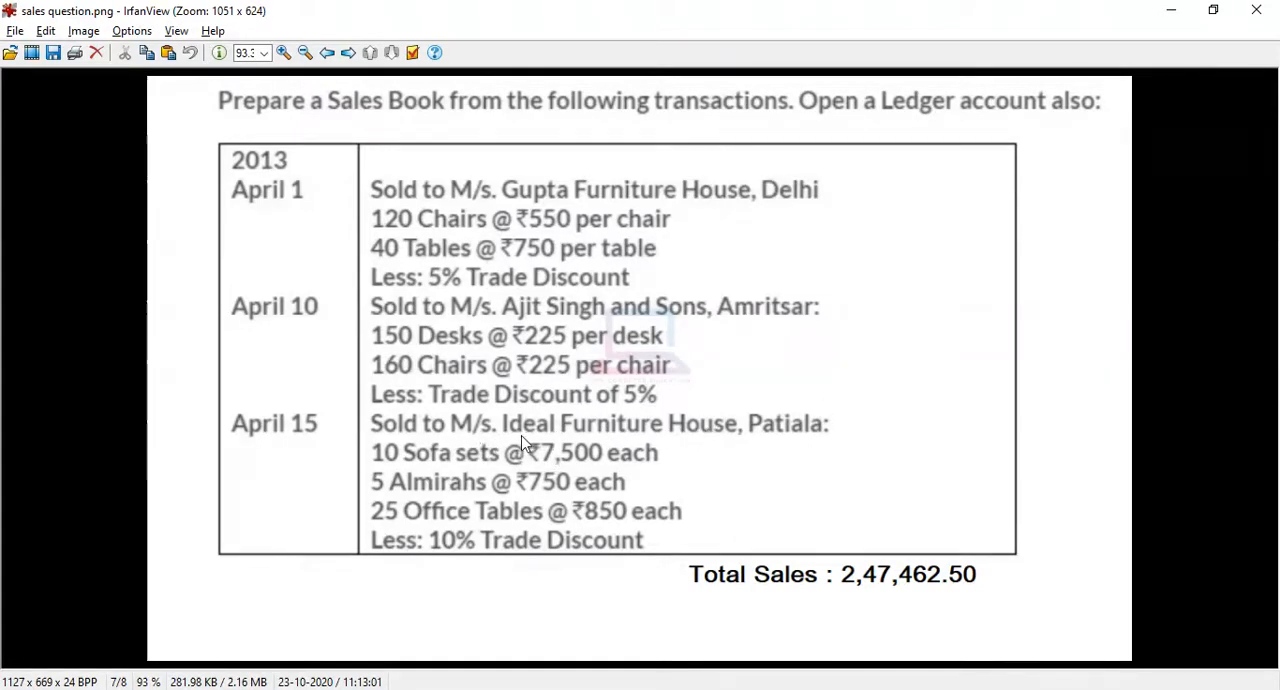
pyautogui.click(1171, 10)
pyautogui.write('103')
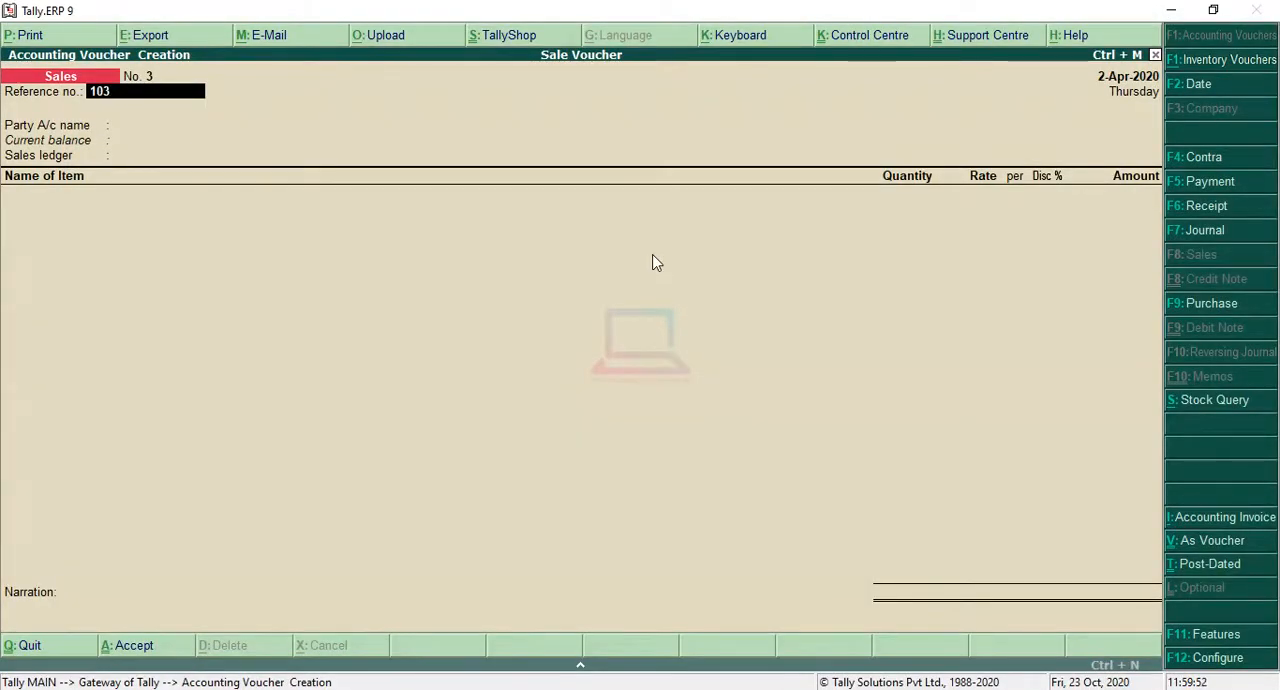
pyautogui.press('Return')
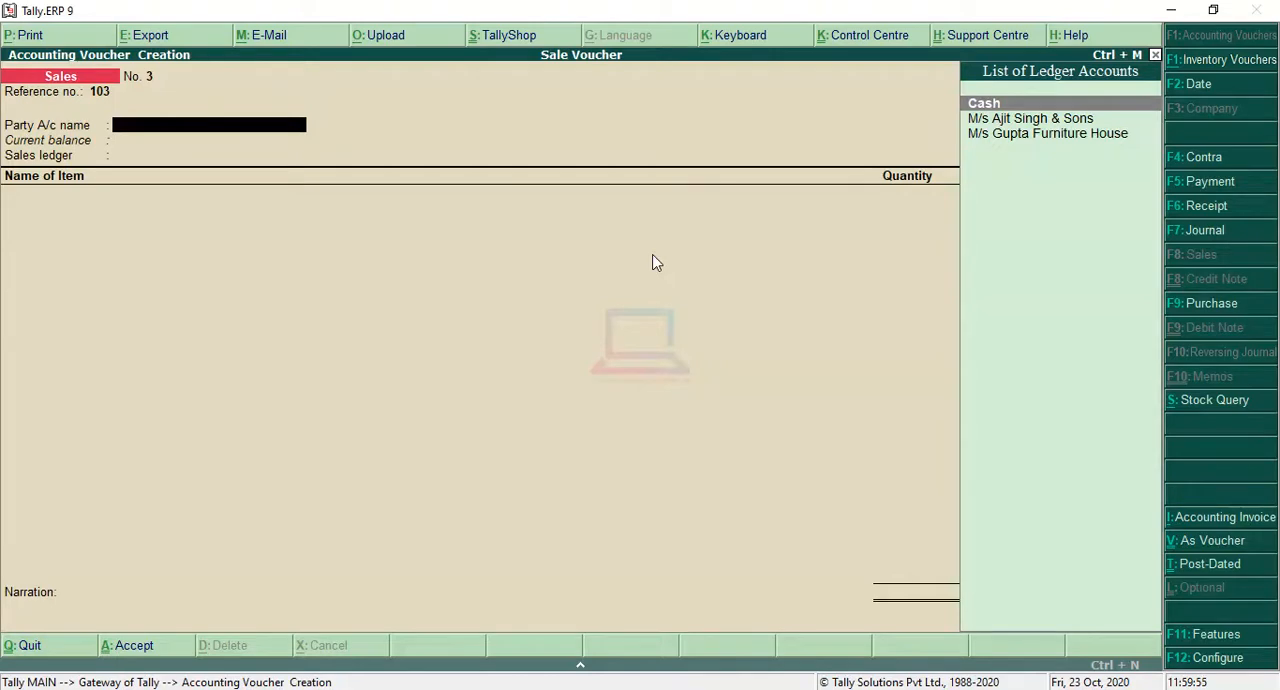
# Step: Create a new party ledger from the sales voucher and name it M/s Ideal Furniture House
pyautogui.hotkey('alt', 'c')
pyautogui.write('M.')
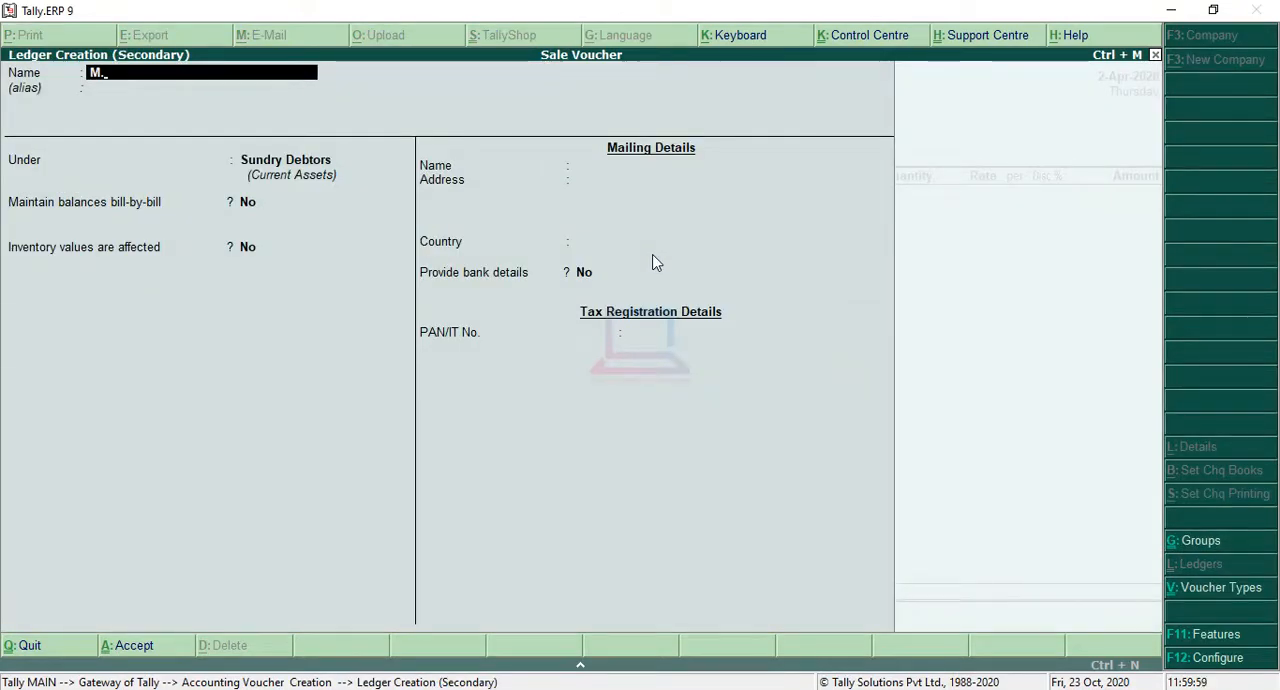
pyautogui.write('s Ide')
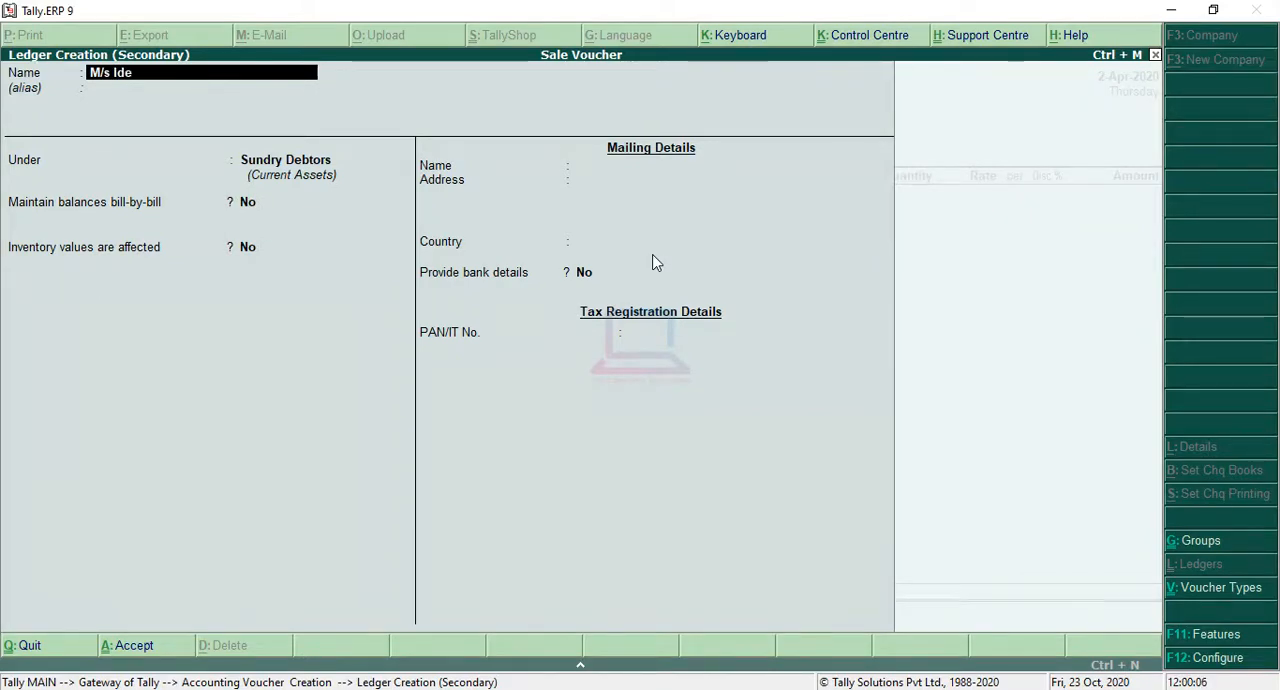
pyautogui.write('al D')
pyautogui.press('BackSpace')
pyautogui.write('F')
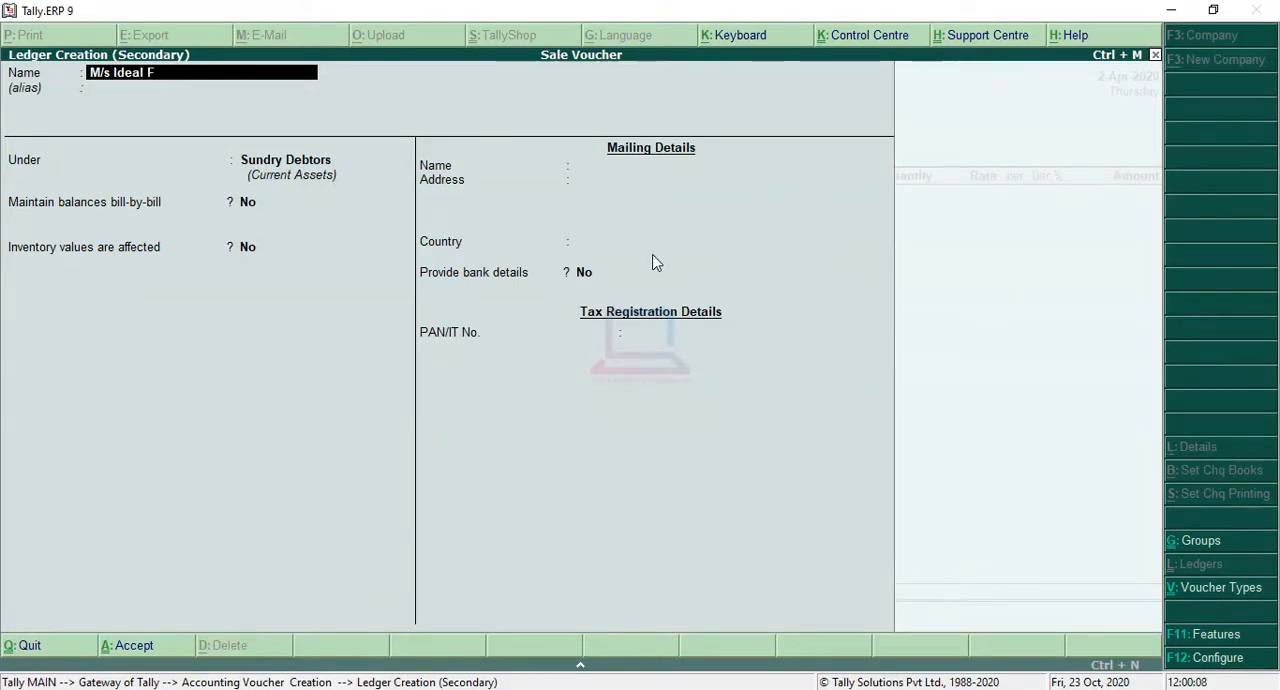
pyautogui.write('urniture')
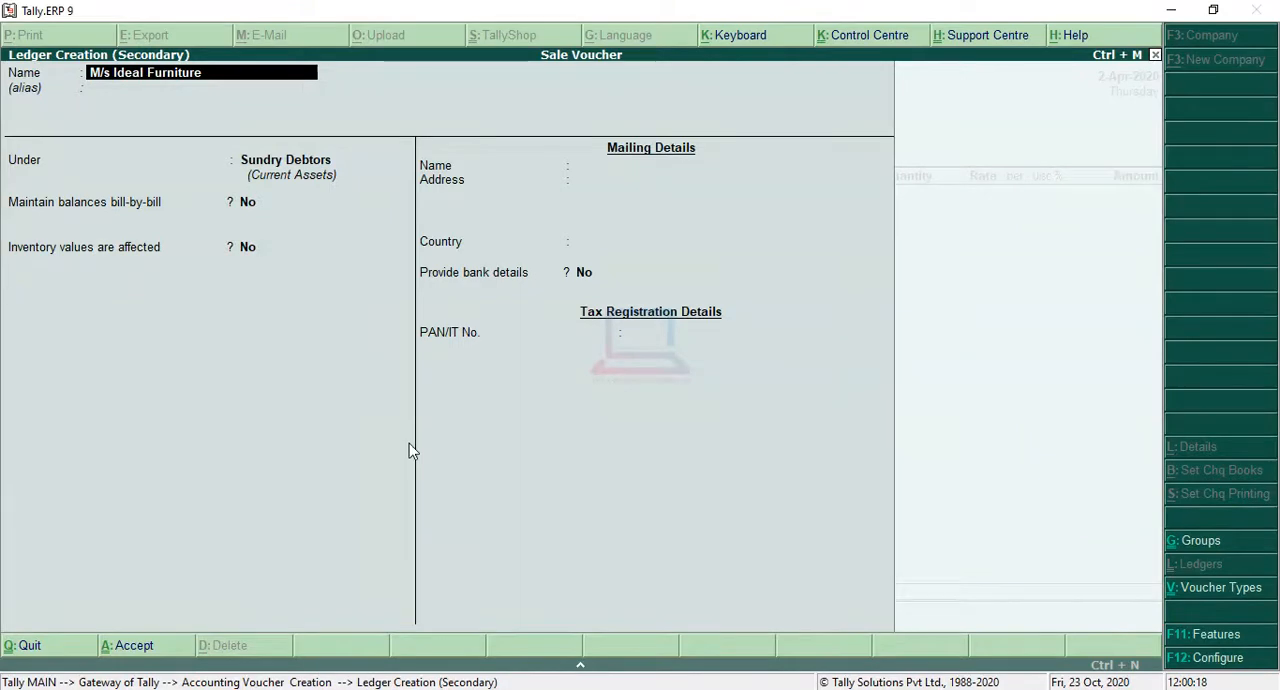
pyautogui.write('house')
# Step: Keep the ledger under Sundry Debtors with bill-by-bill balances set to No and the other defaults, and save it
pyautogui.press('Return')
pyautogui.press('Return')
pyautogui.press('Return')
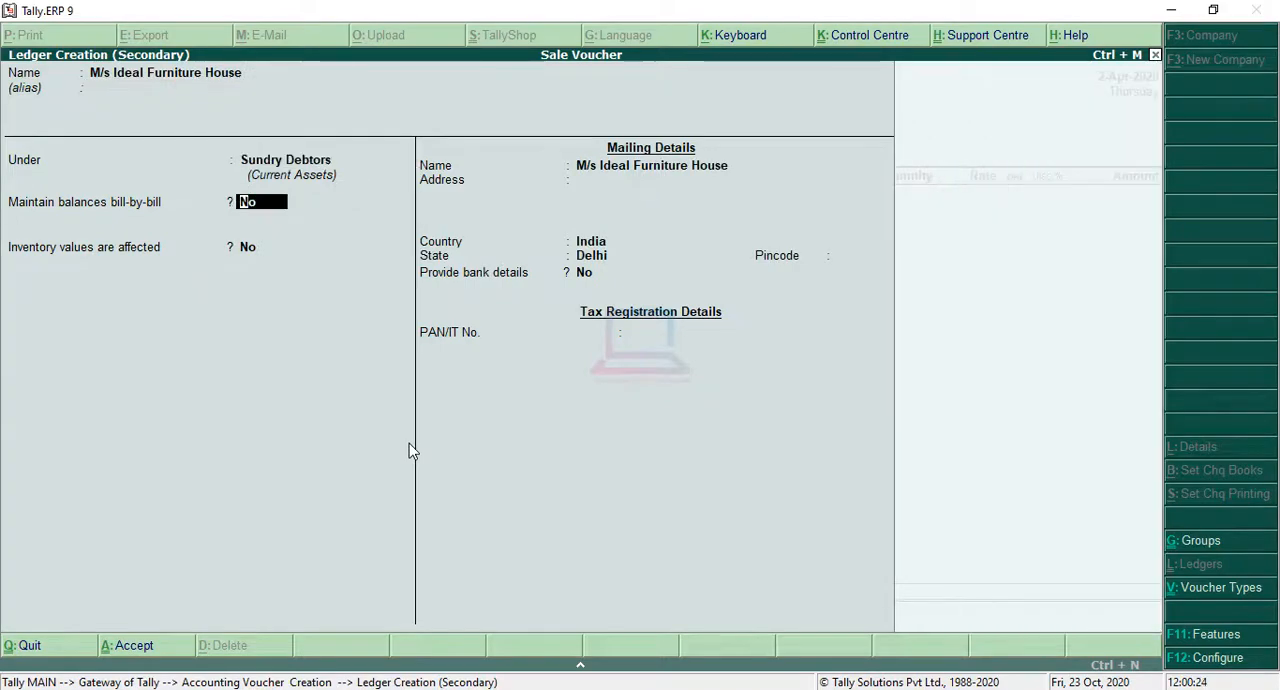
pyautogui.press('Return')
pyautogui.press('Return')
pyautogui.press('Return')
pyautogui.press('Return')
pyautogui.press('Return')
pyautogui.press('Return')
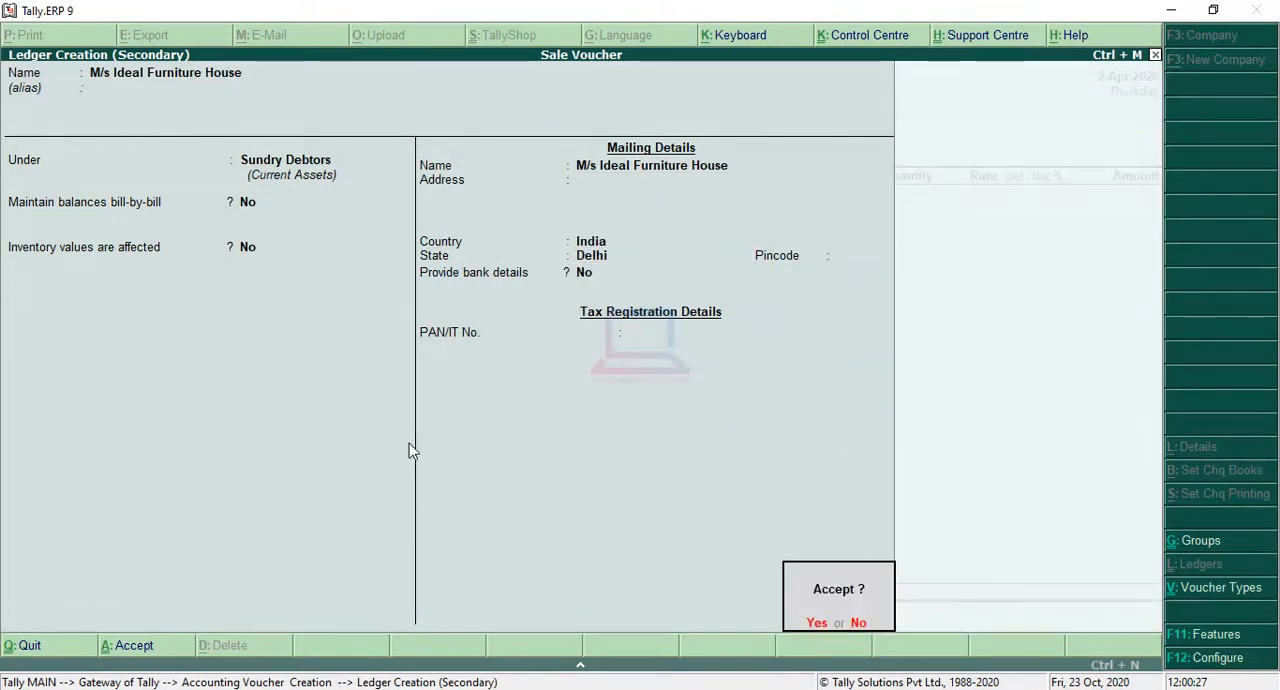
pyautogui.press('Return')
pyautogui.press('Return')
# Step: Leave the party's despatch and order details blank, keep the buyer's details, and choose Sales as the sales ledger
pyautogui.press('Return')
pyautogui.press('Return')
pyautogui.press('Return')
pyautogui.press('Return')
pyautogui.press('Return')
pyautogui.press('Return')
pyautogui.press('Return')
pyautogui.press('Return')
pyautogui.press('Return')
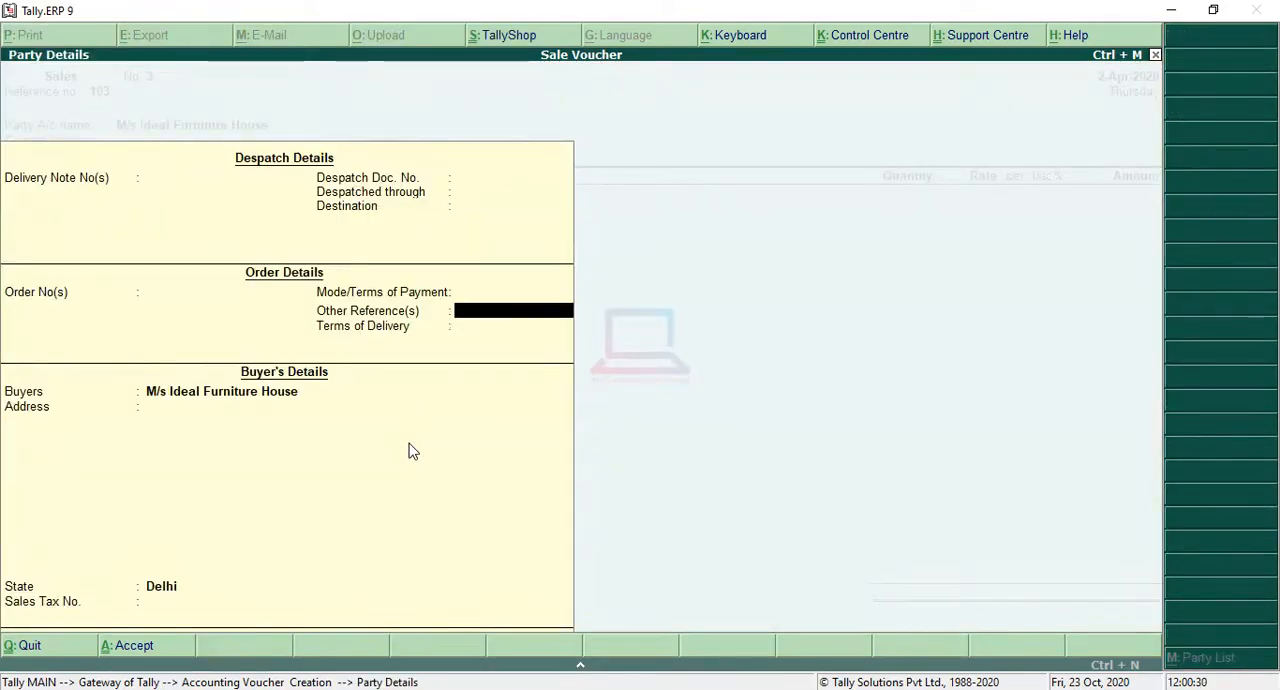
pyautogui.press('Return')
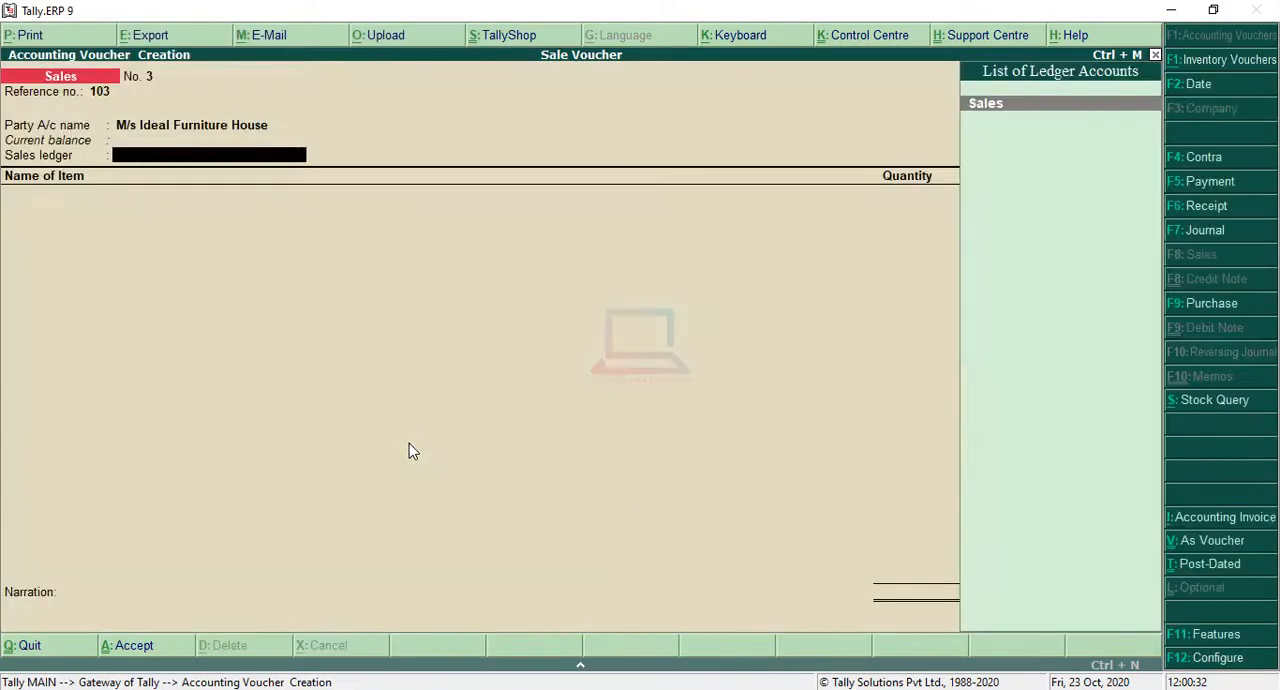
pyautogui.press('Return')
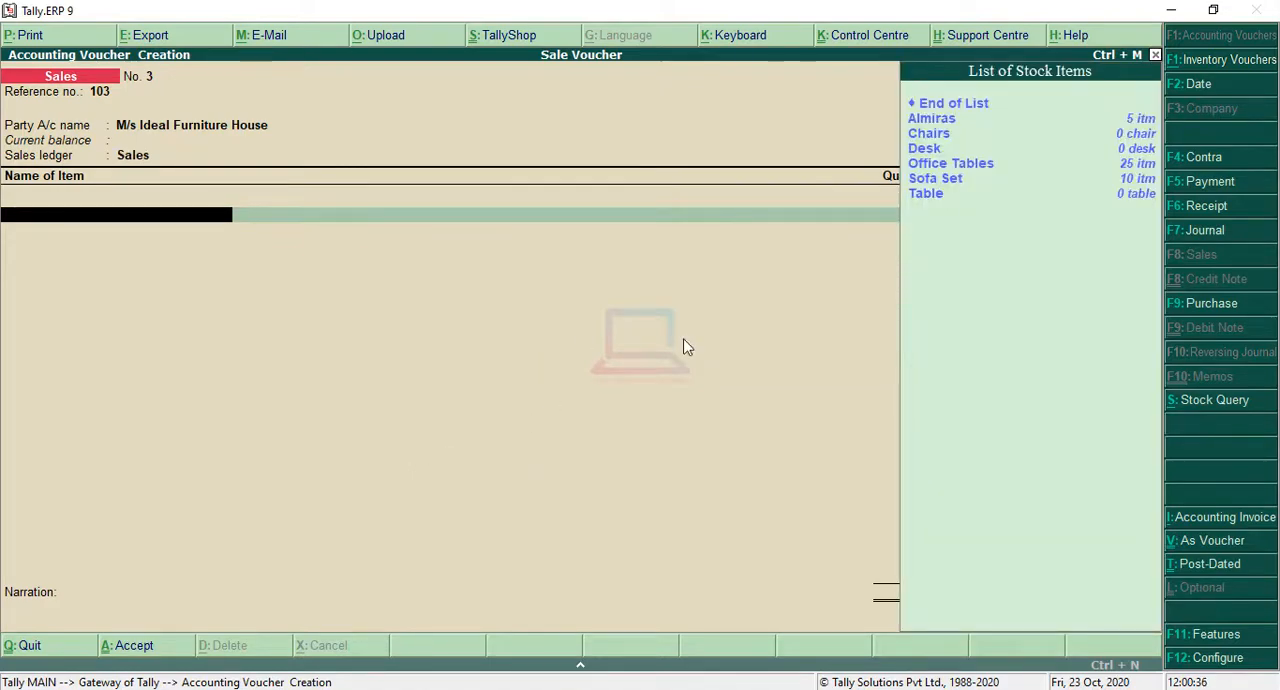
# Step: Check the third transaction in the question image and add Sofa Set as the voucher's first item with a quantity of 10
pyautogui.hotkey('alt', 'Tab')
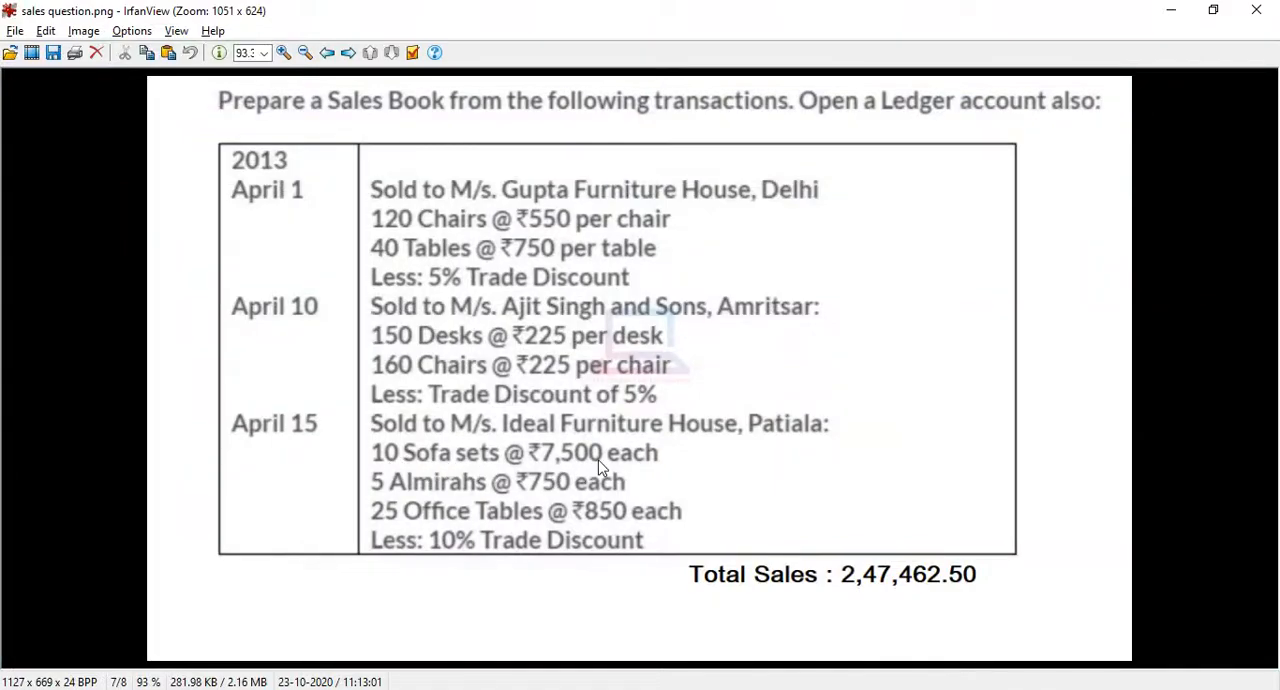
pyautogui.click(1171, 10)
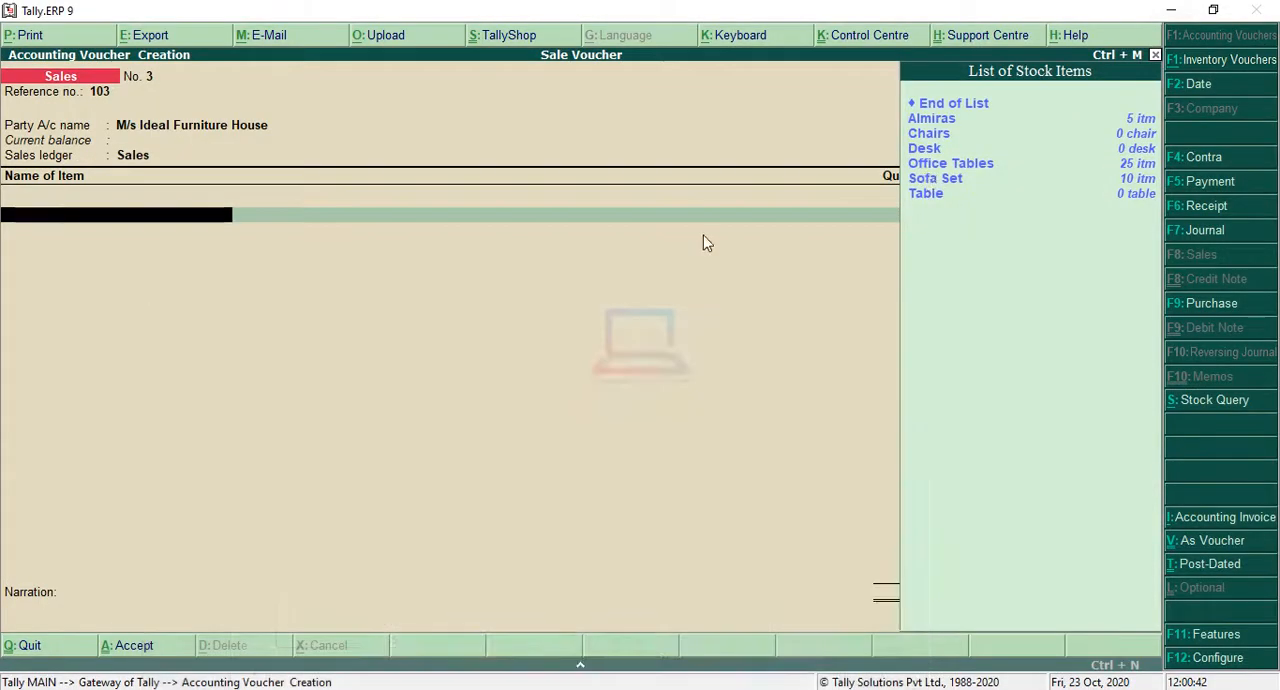
pyautogui.press('Down')
pyautogui.press('Down')
pyautogui.press('Down')
pyautogui.press('Down')
pyautogui.press('Down')
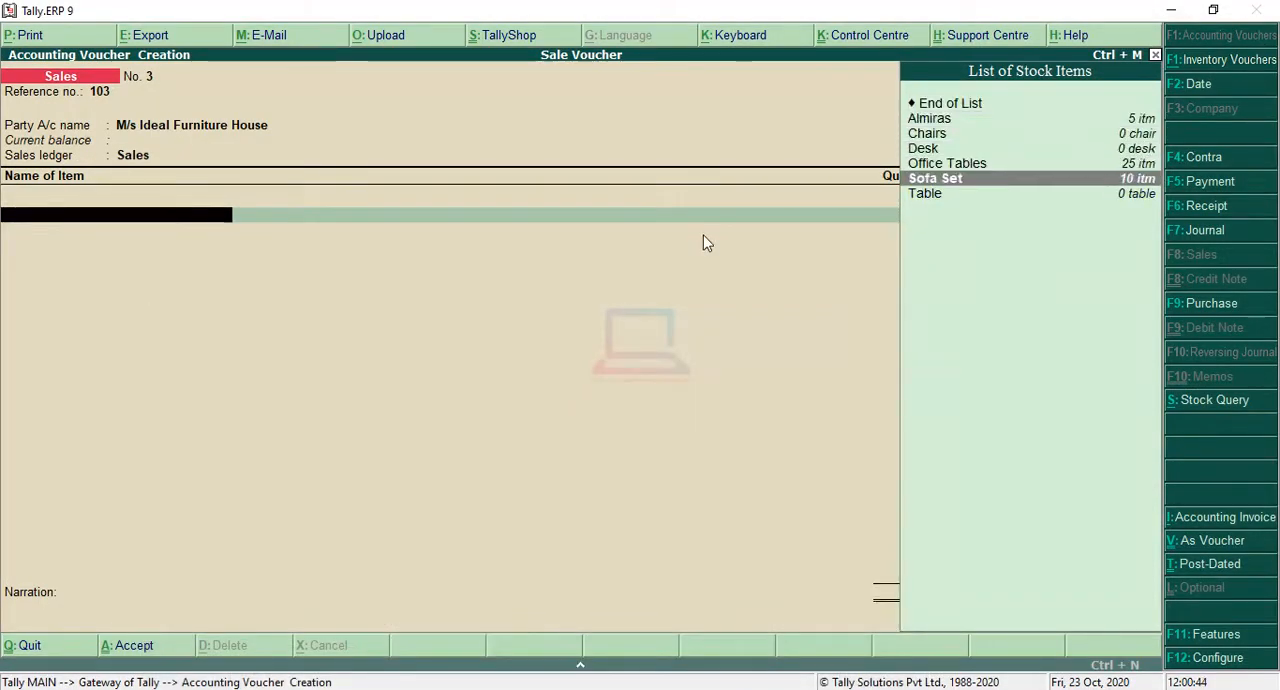
pyautogui.press('Return')
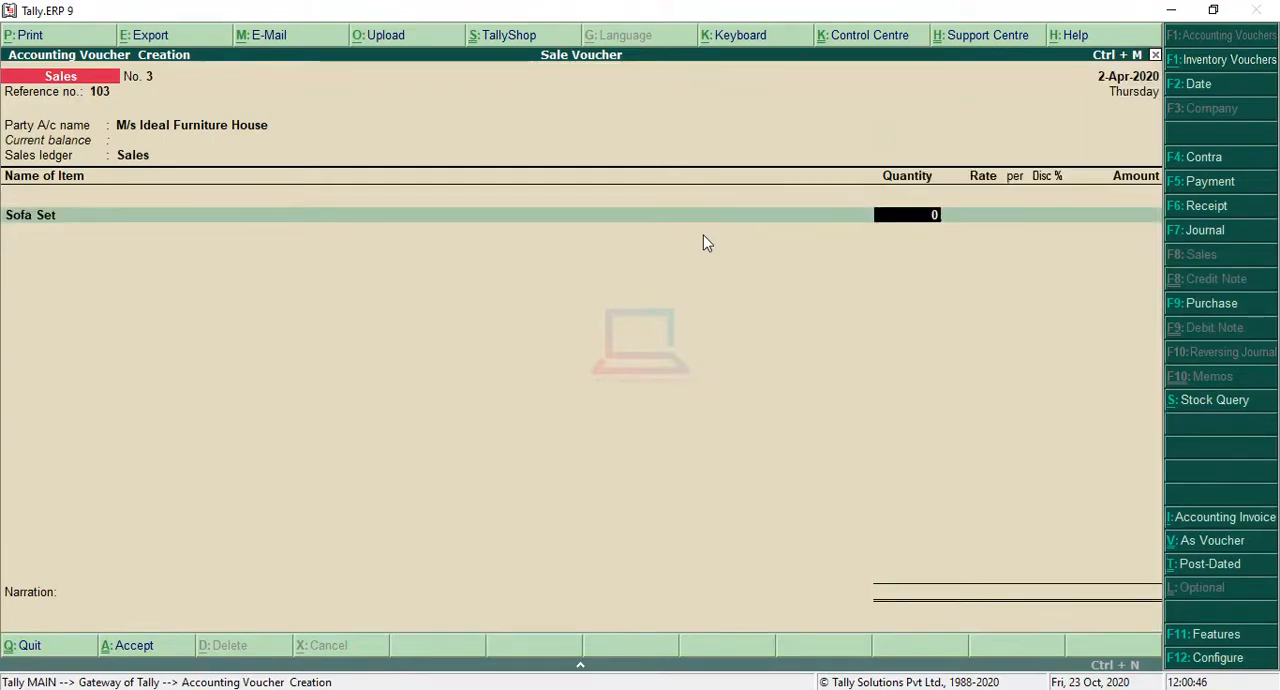
pyautogui.write('10')
pyautogui.press('Return')
# Step: Set the Sofa Set rate to 7,500 per itm, check the question's trade discount, enter 10% and accept the calculated amount
pyautogui.write('7')
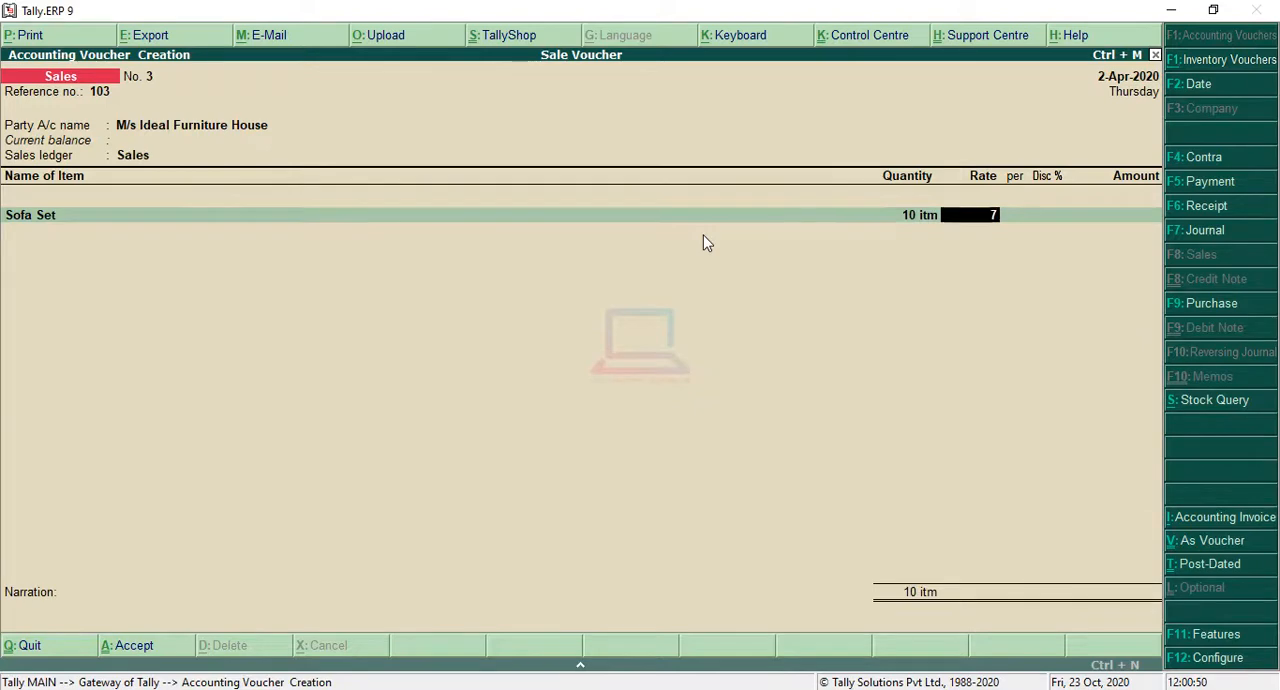
pyautogui.write('500')
pyautogui.press('Return')
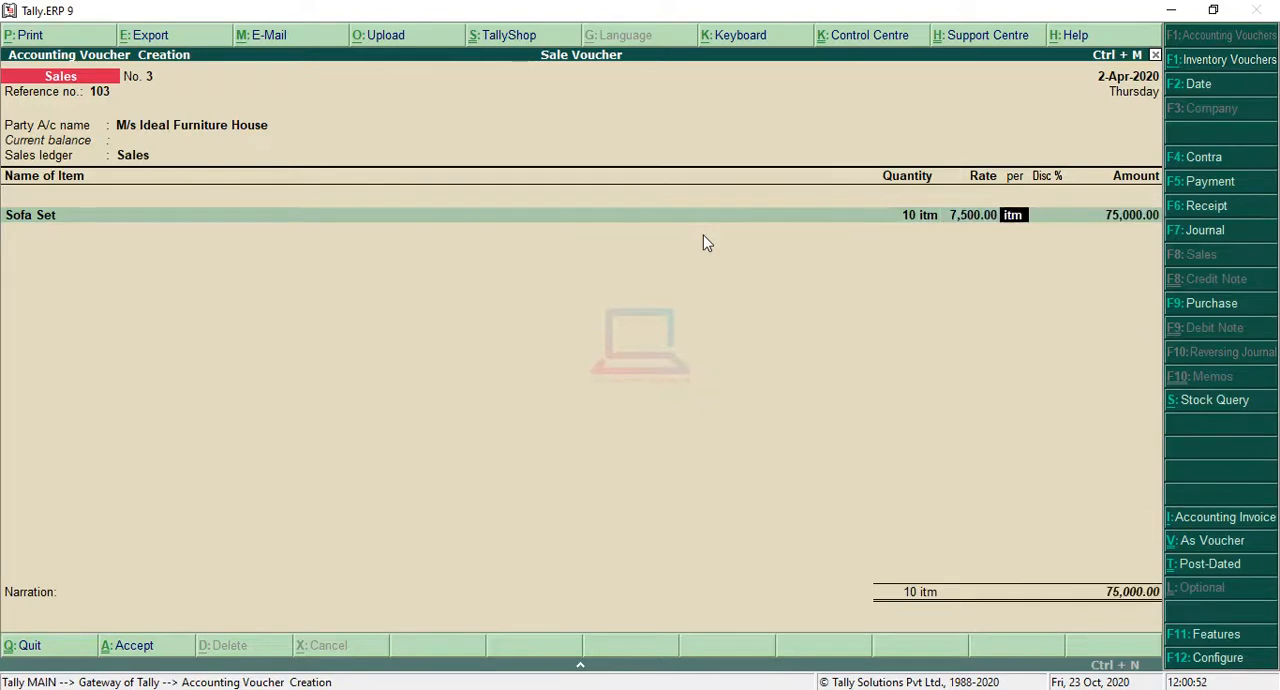
pyautogui.press('Return')
pyautogui.click(352, 688)
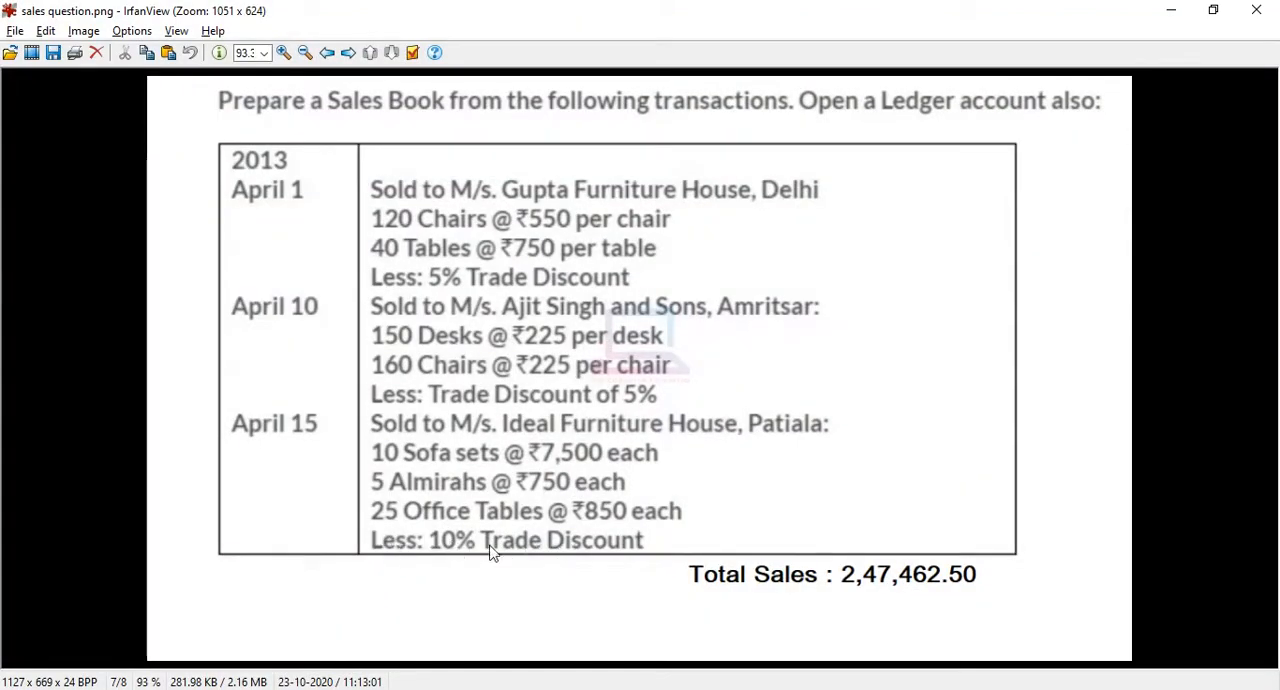
pyautogui.click(1171, 10)
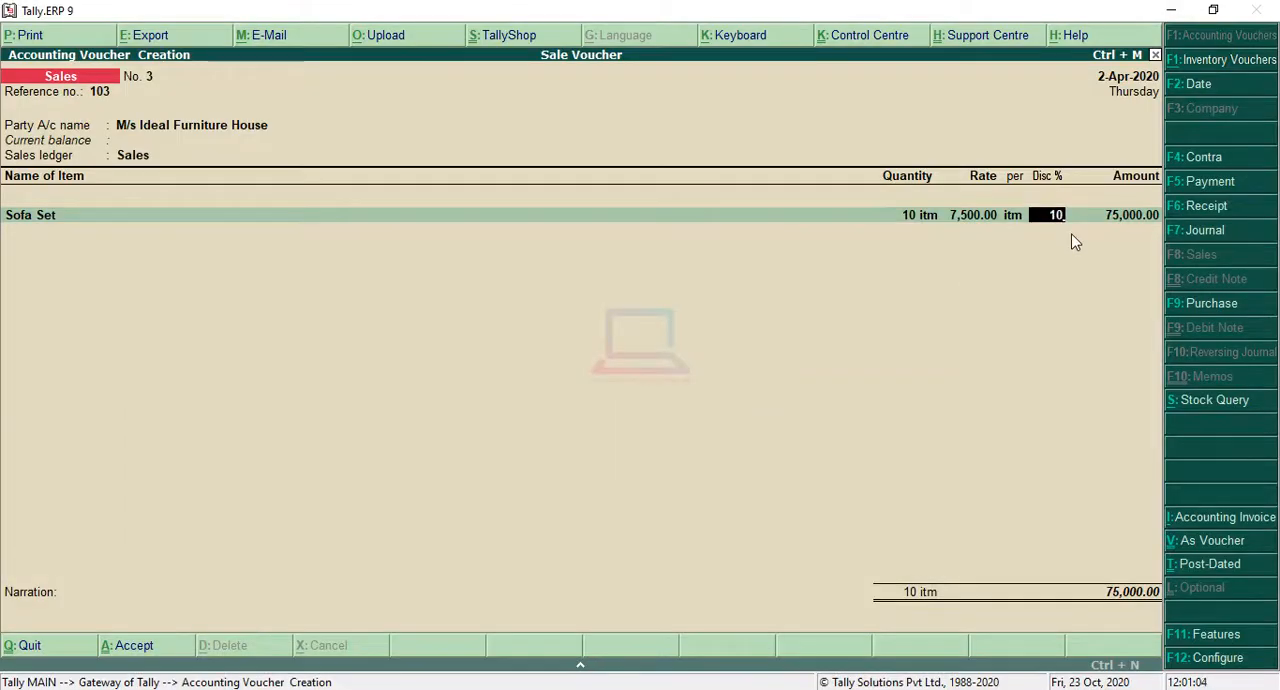
pyautogui.press('Return')
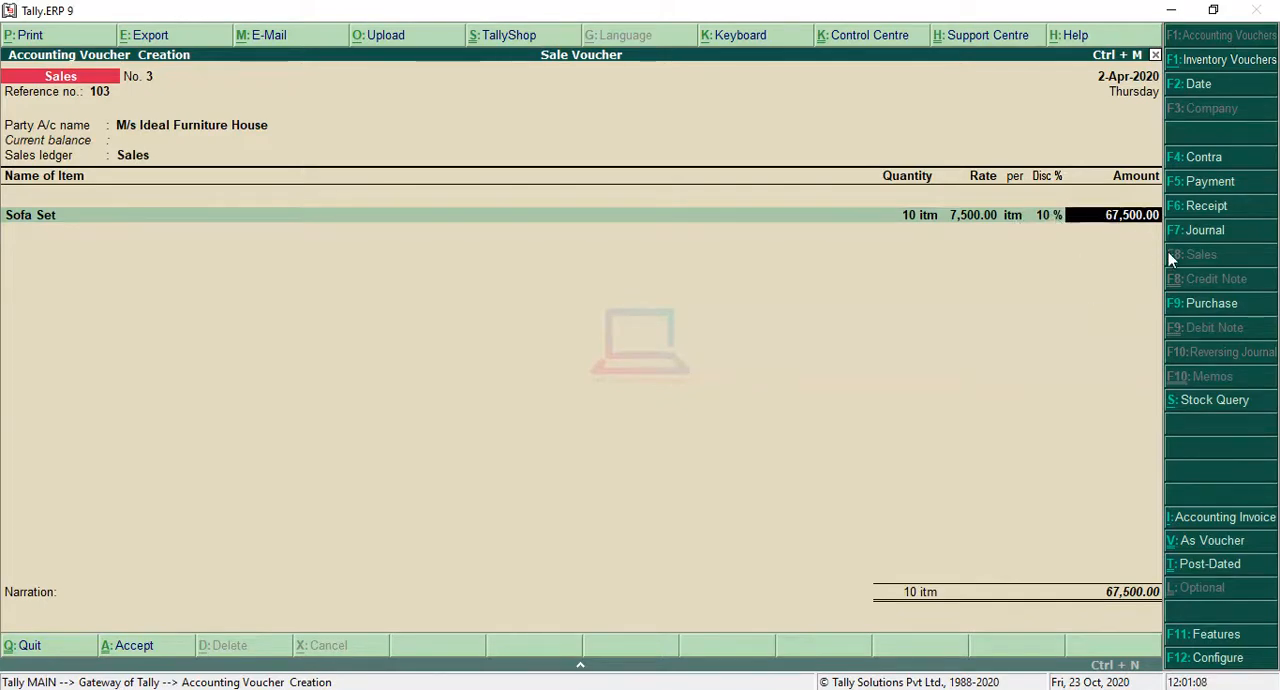
pyautogui.press('Return')
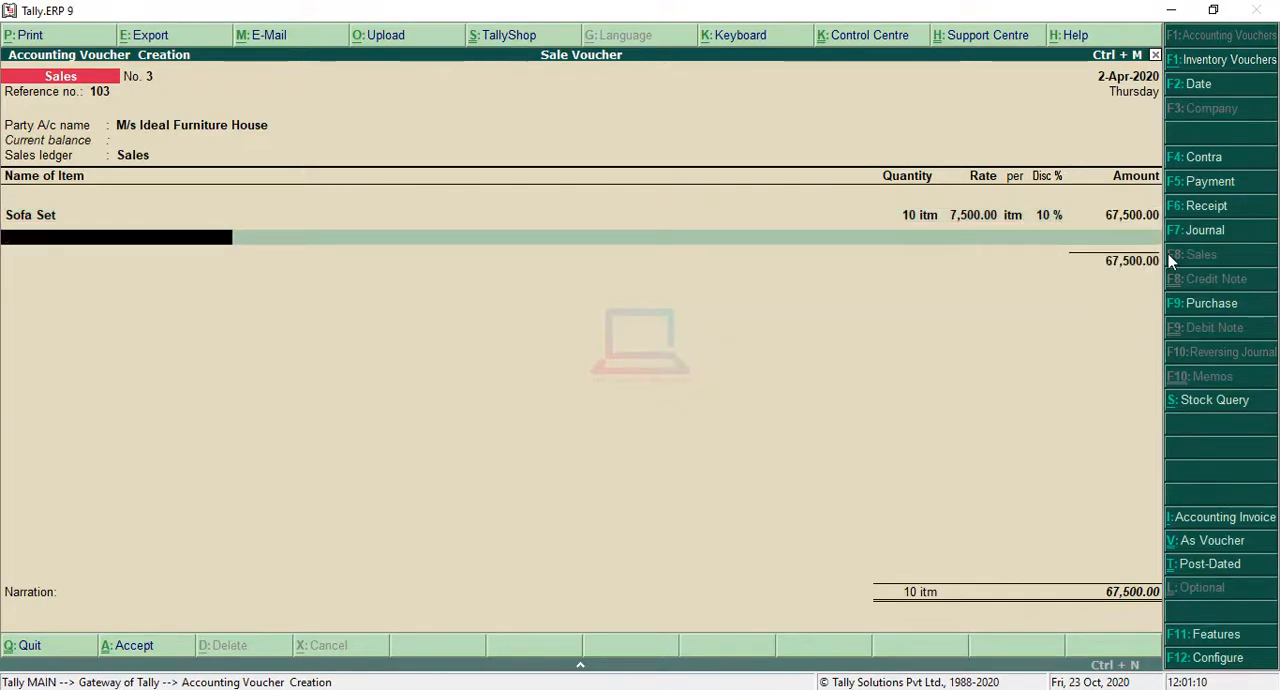
# Step: Check the question and add Almiras as the second item with quantity 5, rate 750 per itm and a 10% discount
pyautogui.click(362, 689)
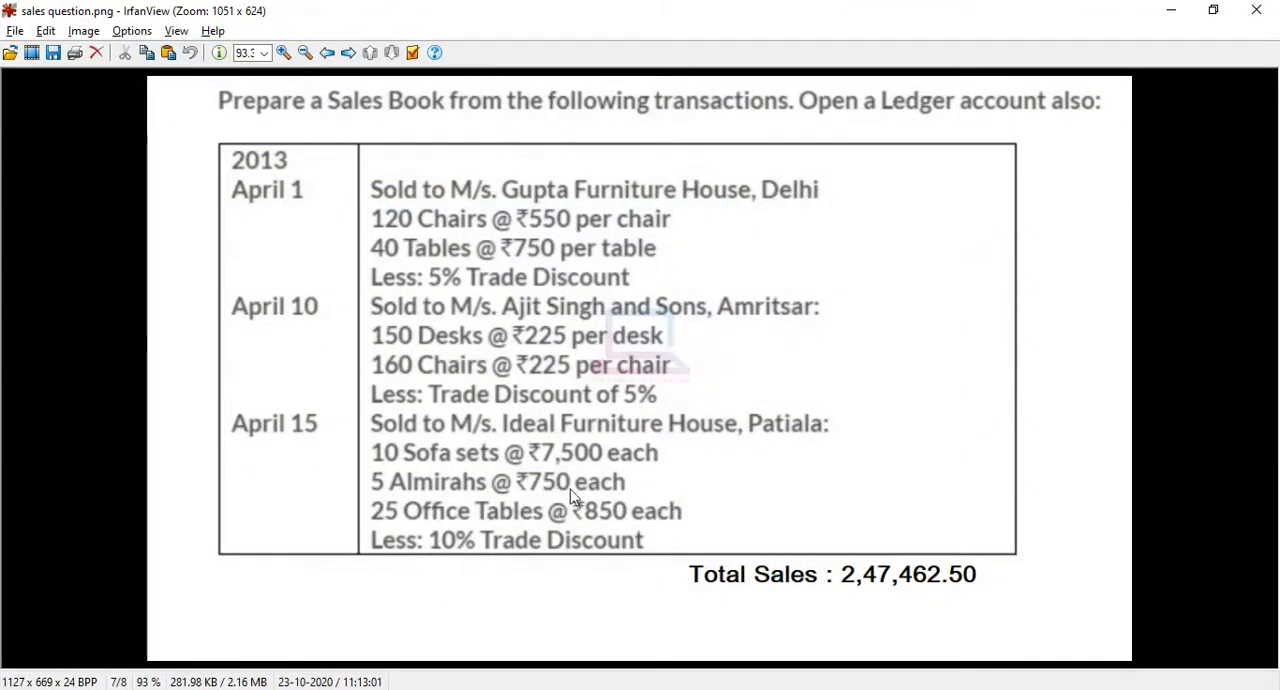
pyautogui.click(1171, 10)
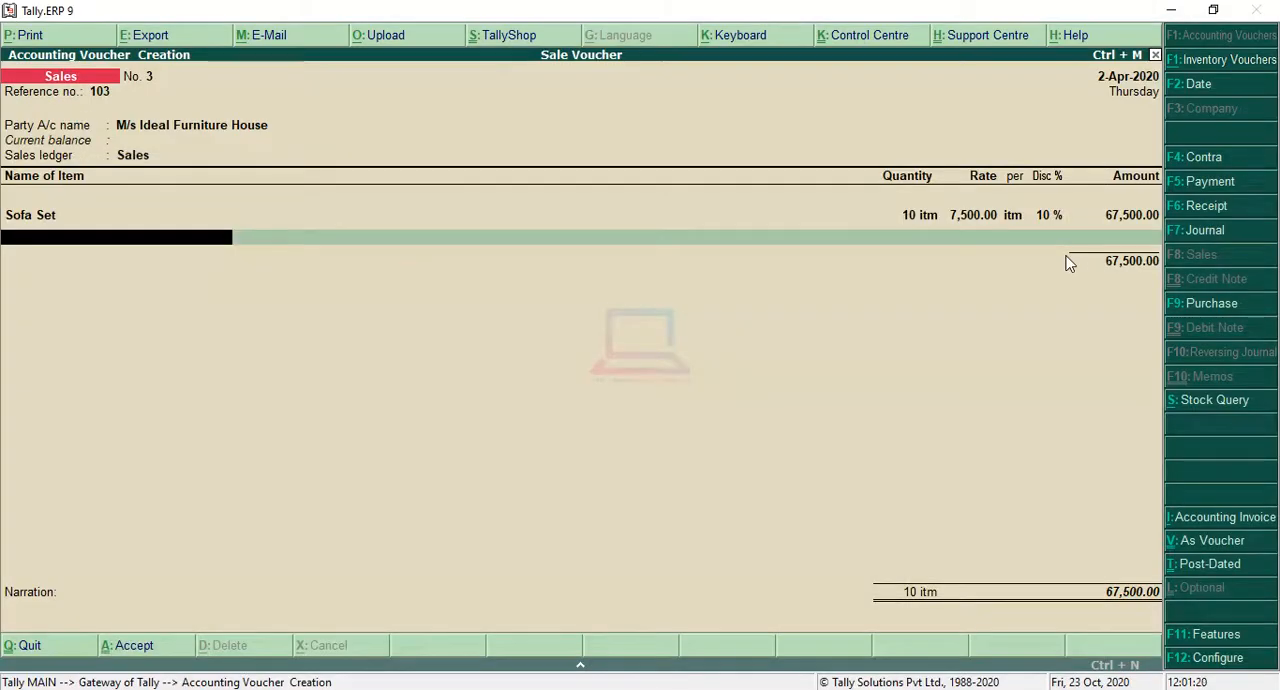
pyautogui.press('Down')
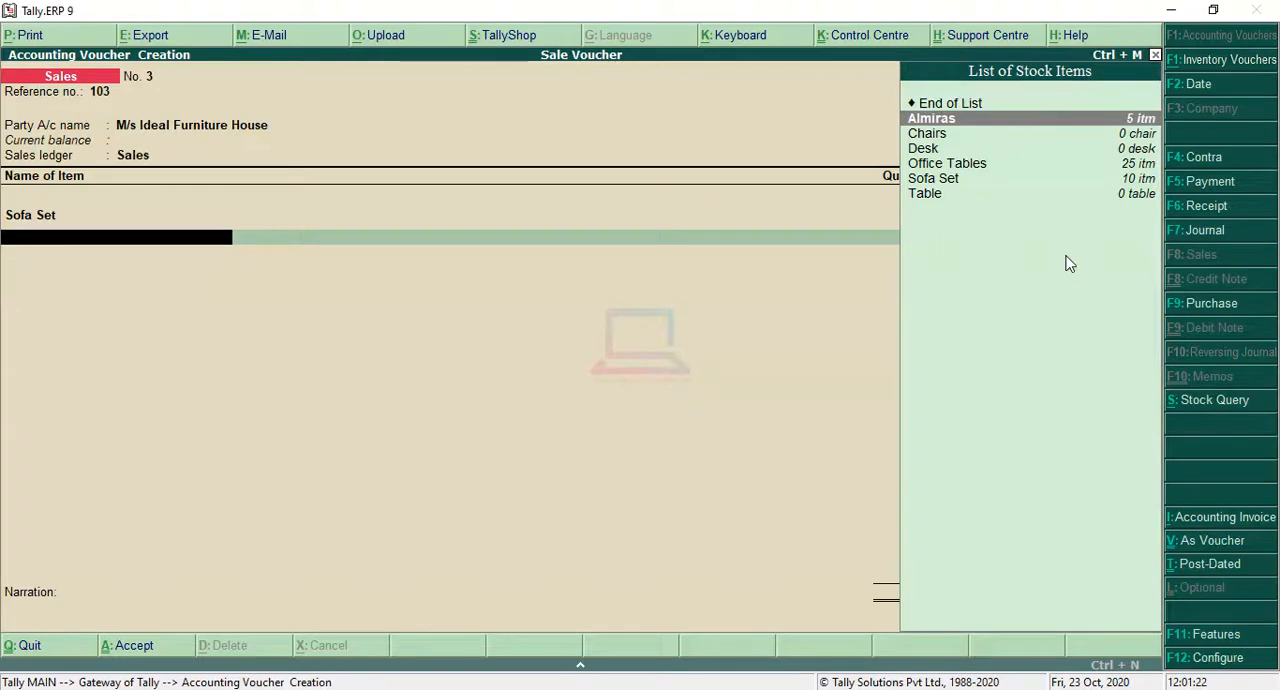
pyautogui.press('Return')
pyautogui.press('Return')
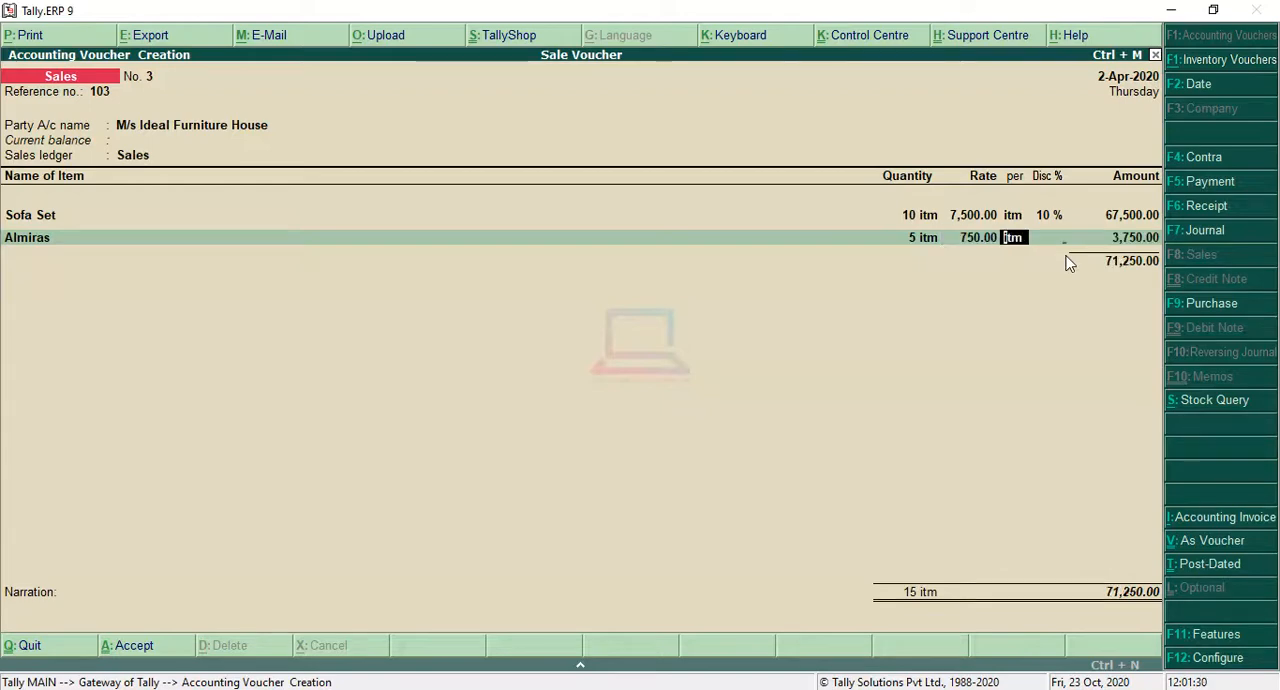
pyautogui.press('Return')
pyautogui.press('Return')
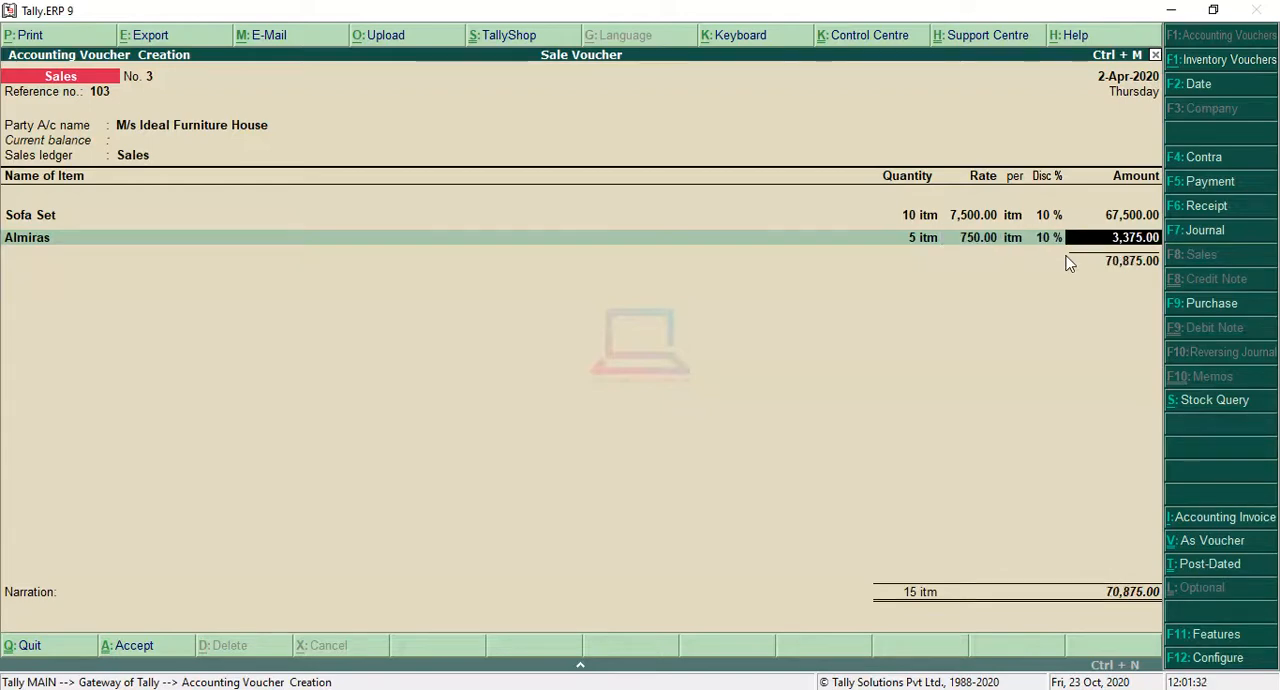
pyautogui.press('Return')
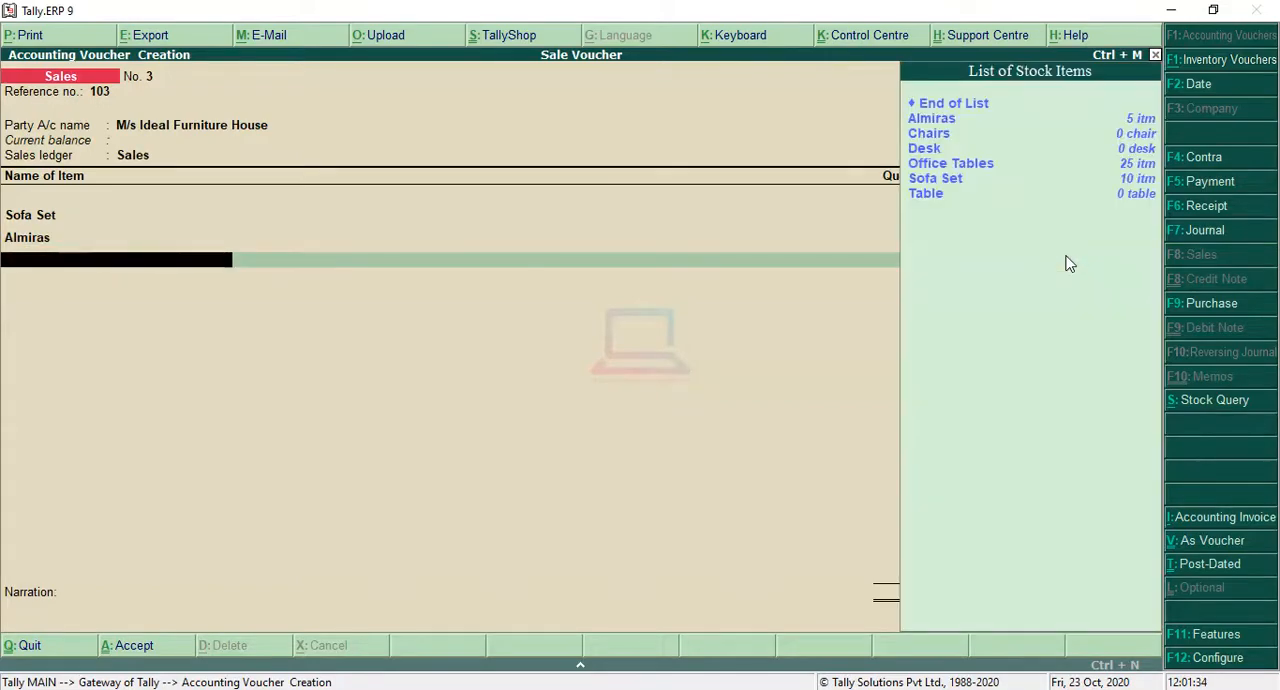
# Step: Check the question for the remaining item and add Office Tables as the third item with a quantity of 25
pyautogui.hotkey('alt', 'Tab')
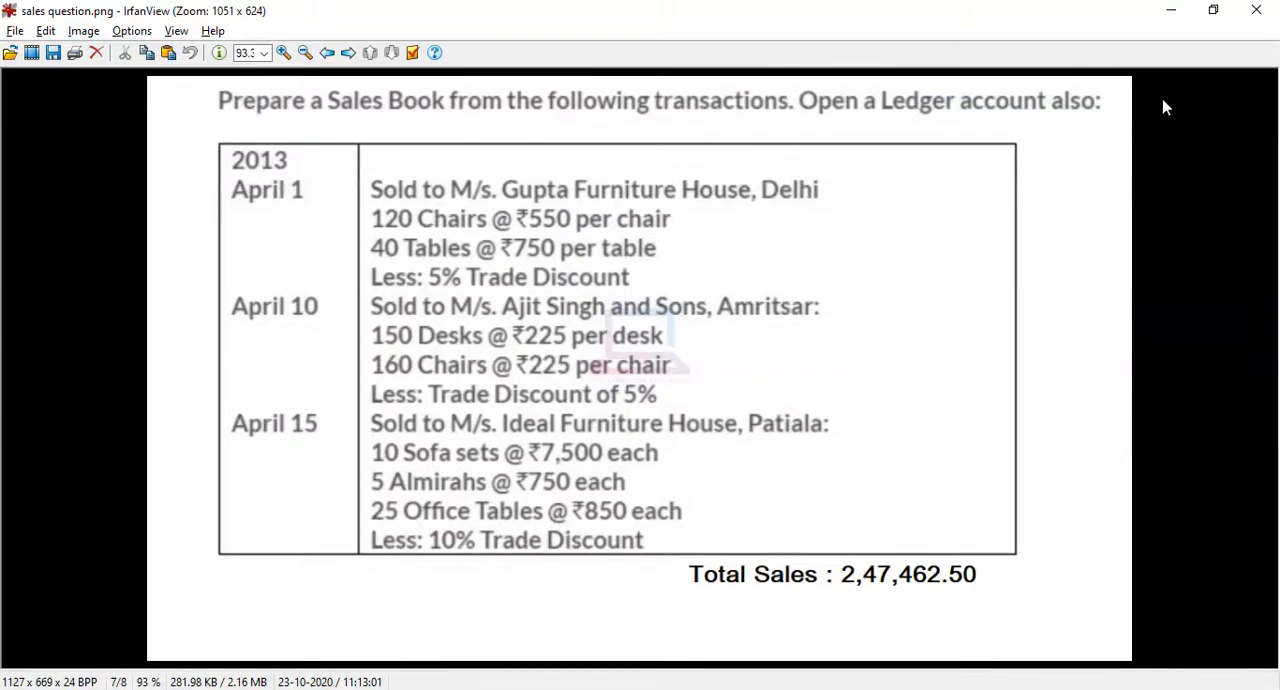
pyautogui.click(1170, 12)
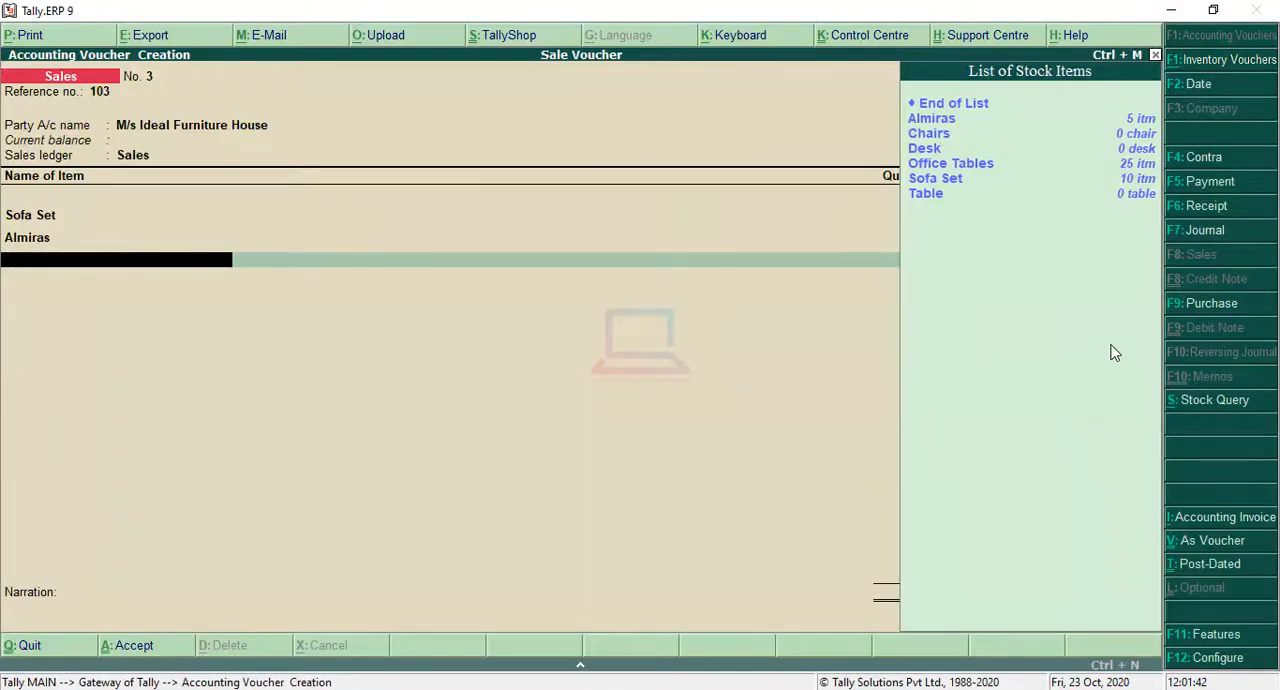
pyautogui.press('Down')
pyautogui.press('Down')
pyautogui.press('Down')
pyautogui.press('Down')
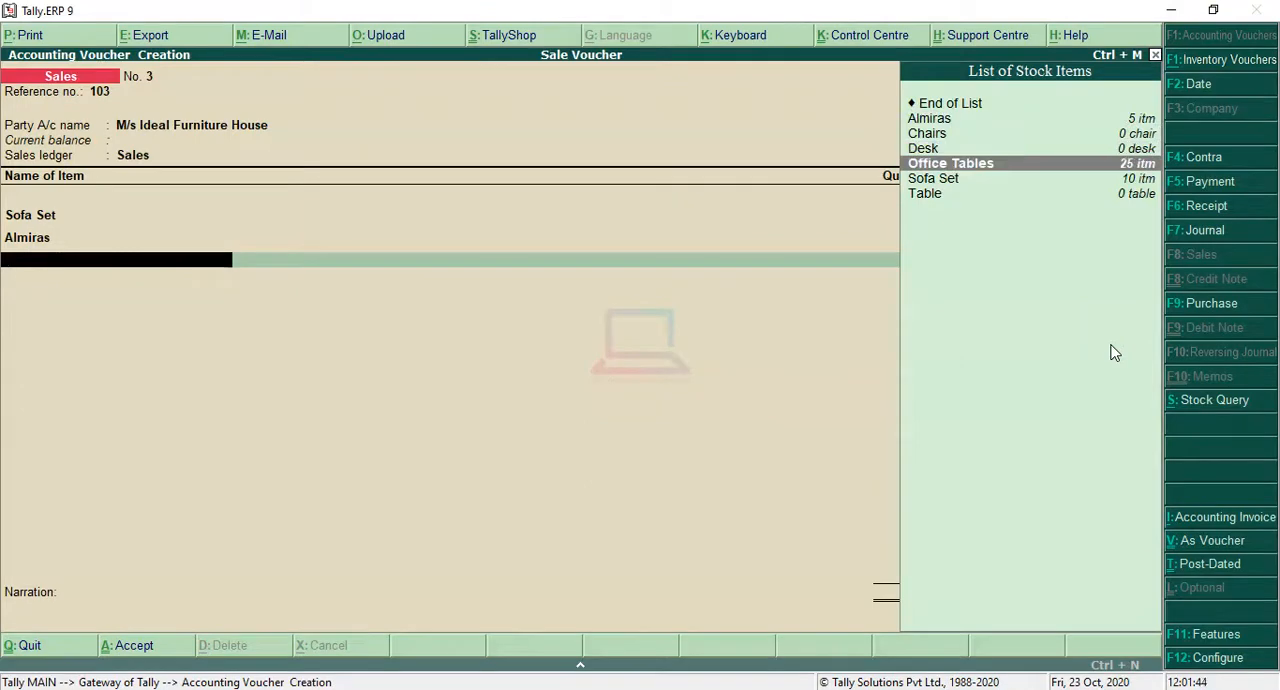
pyautogui.press('Return')
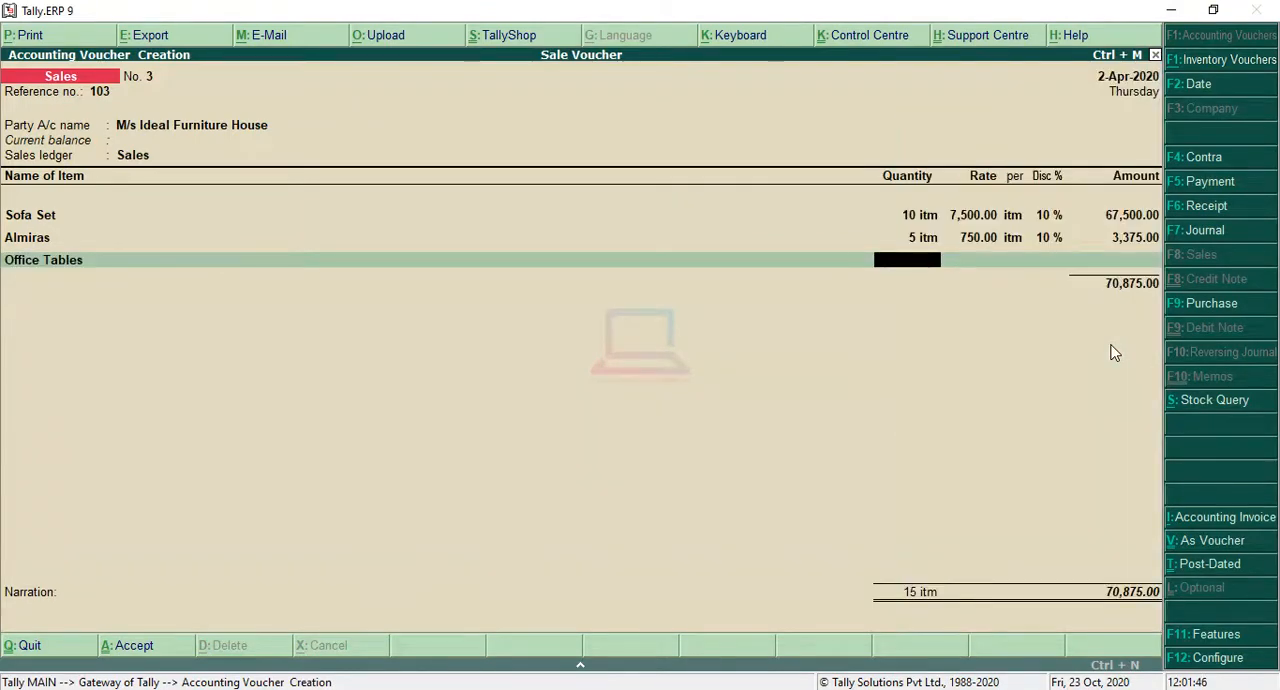
pyautogui.write('25')
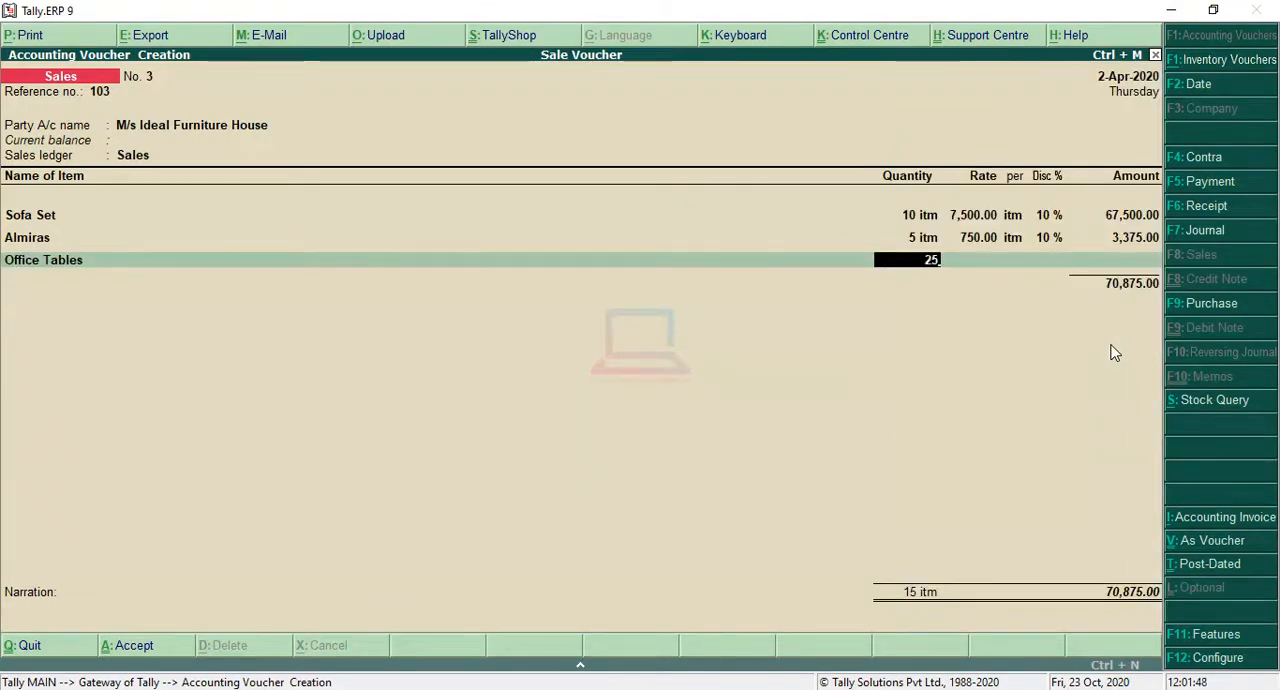
pyautogui.press('Return')
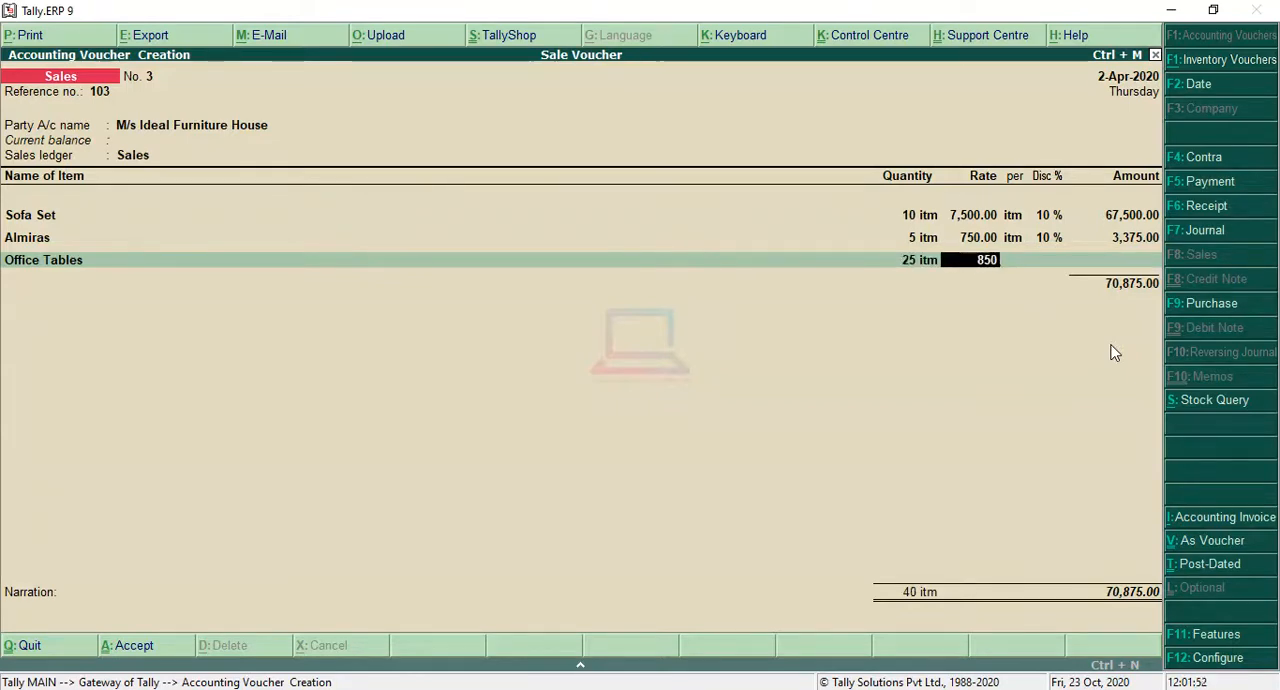
# Step: Set the Office Tables rate to 850 per itm with a 10% discount, accept the amount, and end the item list
pyautogui.write('850')
pyautogui.press('Return')
pyautogui.press('Return')
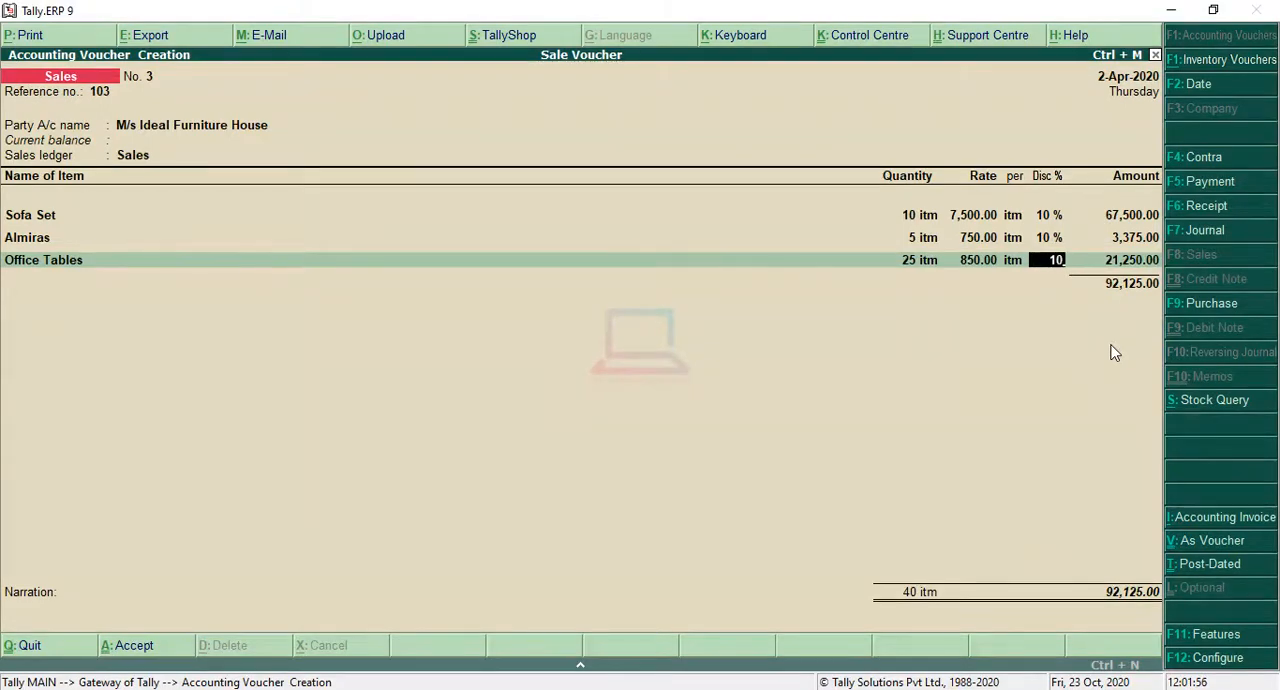
pyautogui.press('Return')
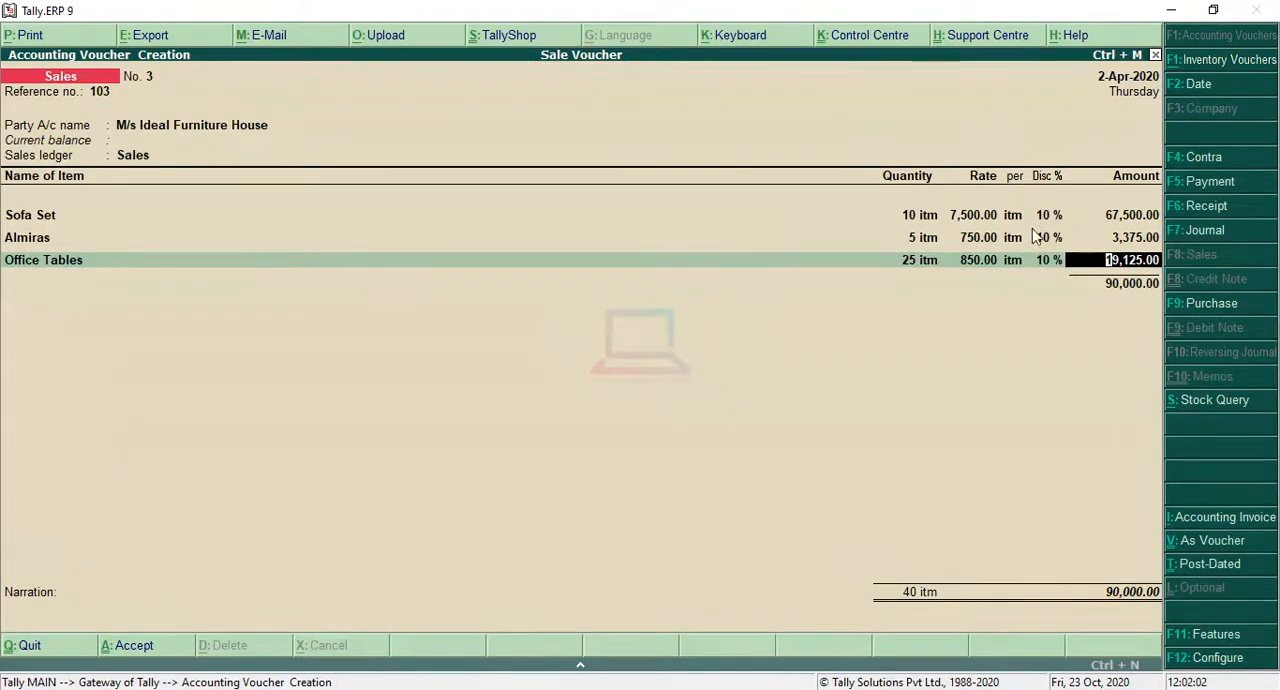
pyautogui.press('Return')
pyautogui.press('Return')
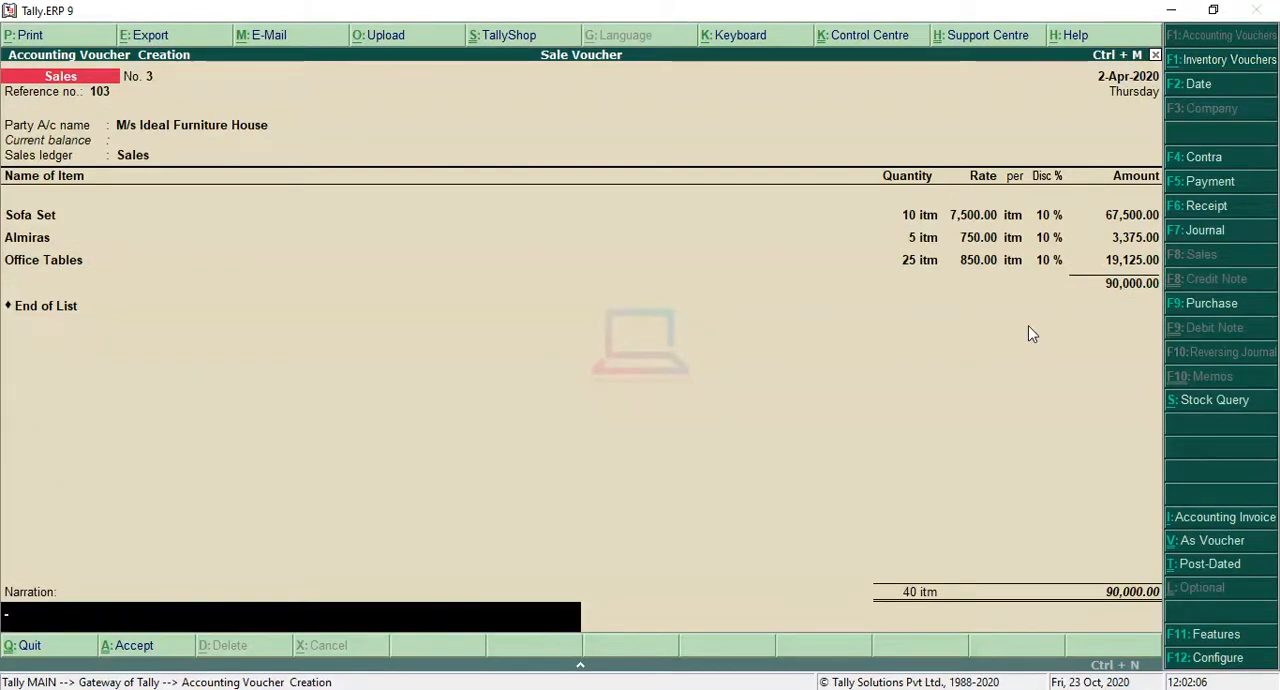
# Step: Save the M/s Ideal Furniture House sales voucher without a narration and review the question's transactions and total sales
pyautogui.press('Return')
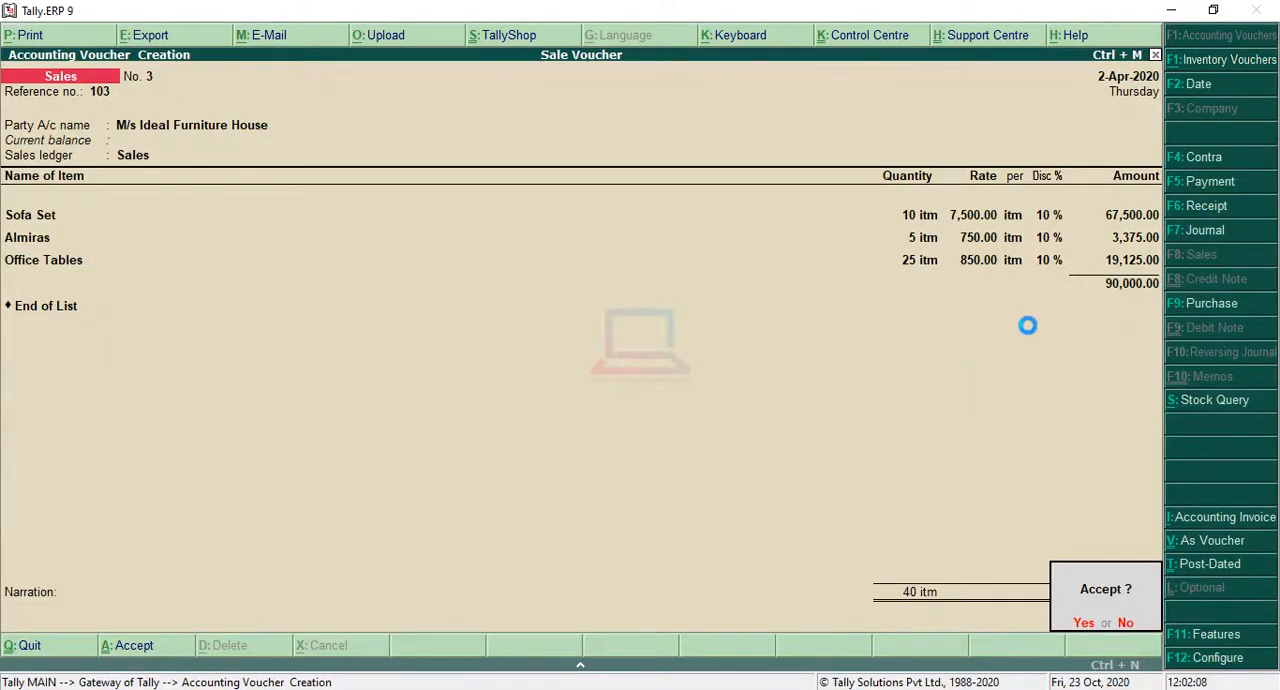
pyautogui.press('Return')
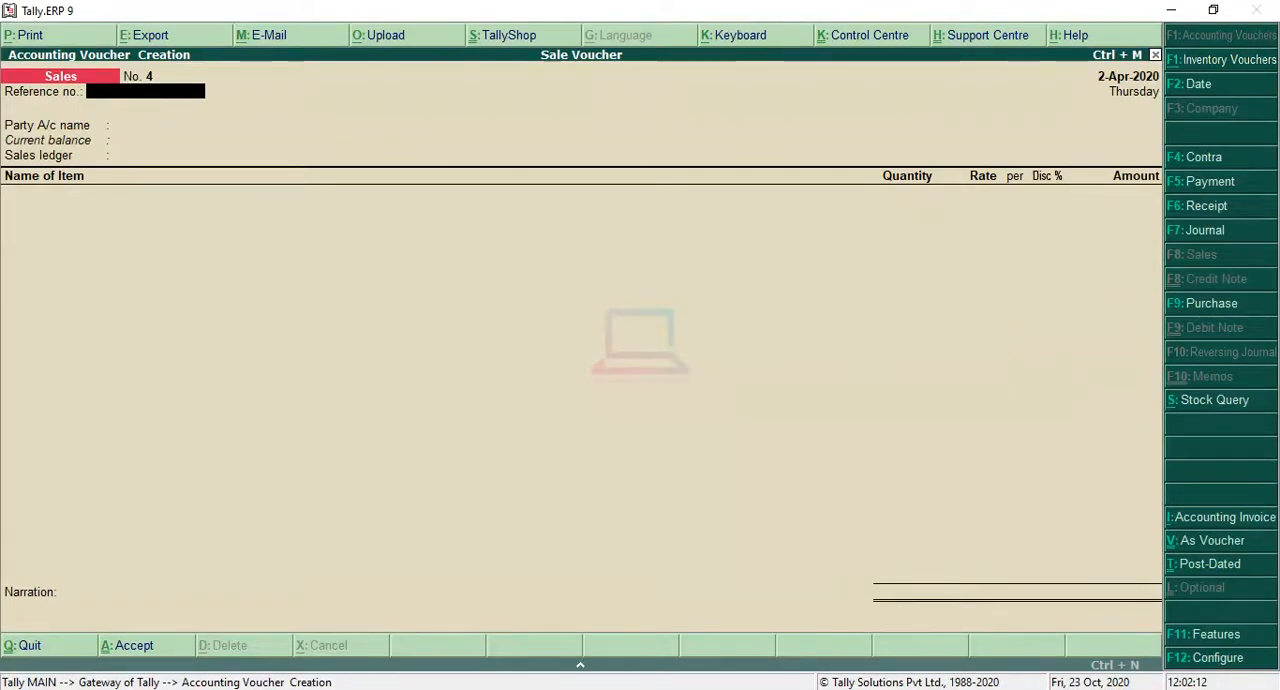
pyautogui.hotkey('alt', 'Tab')
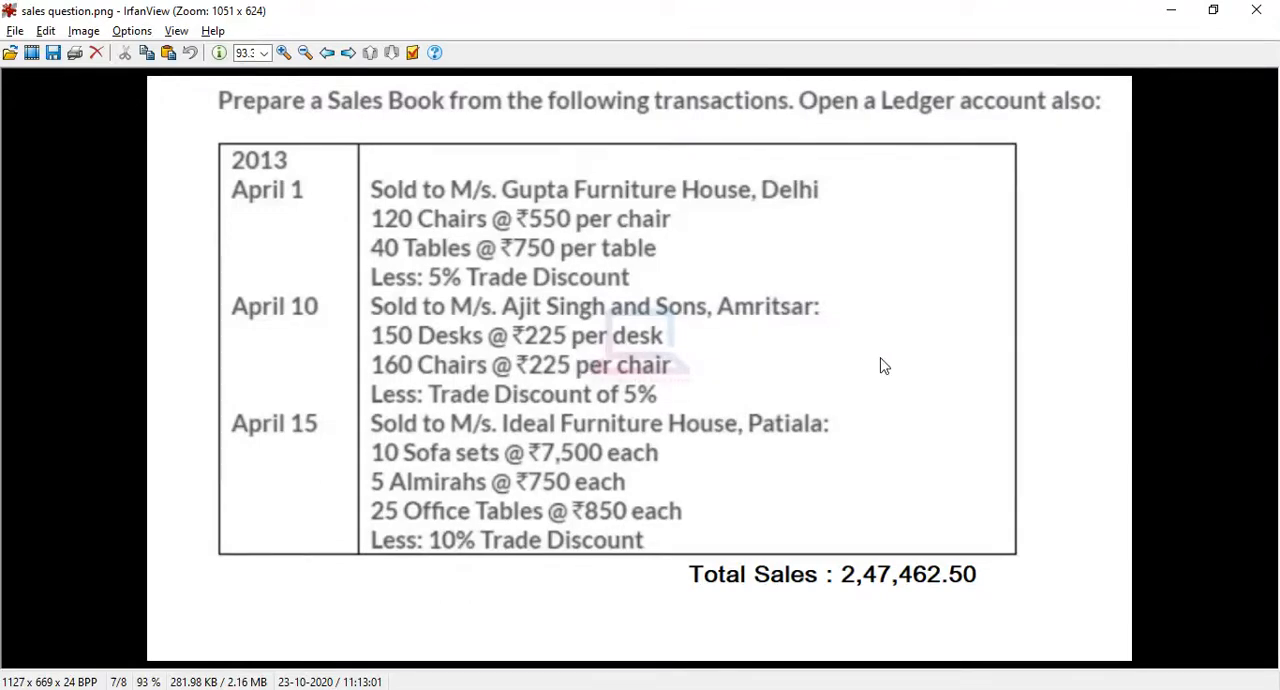
pyautogui.click(1173, 9)
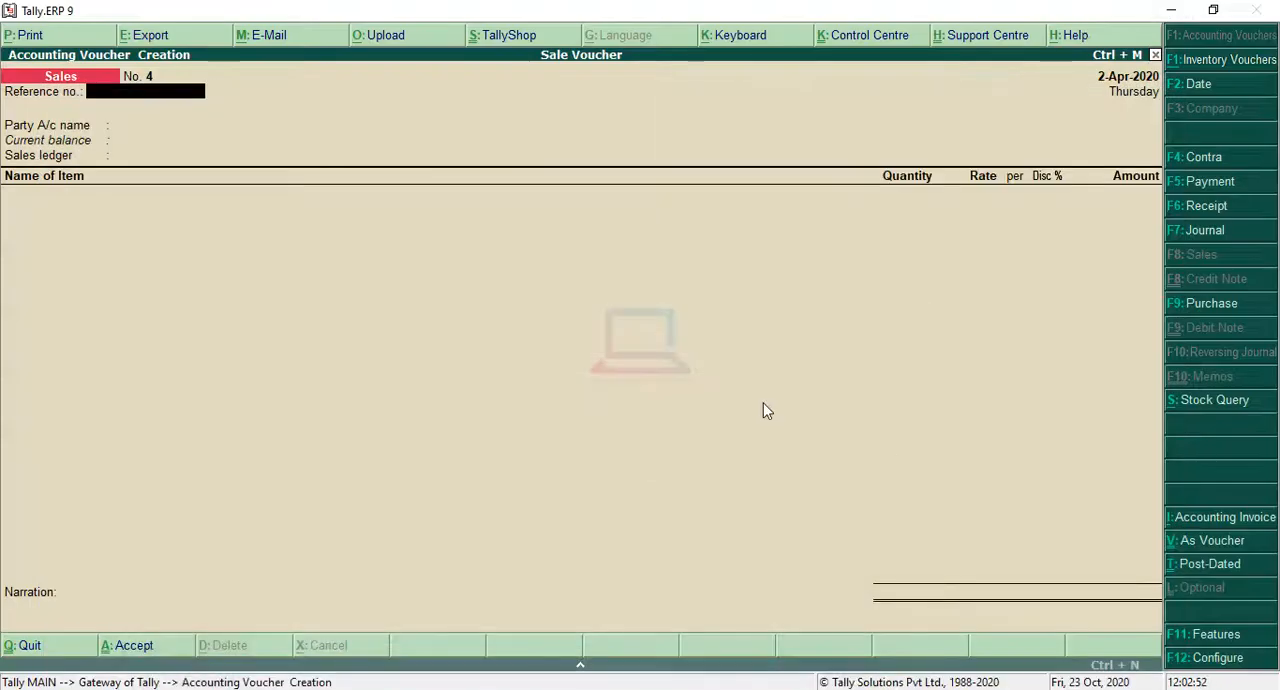
# Step: Quit the blank fourth sales voucher and open the Display reports from the Gateway of Tally
pyautogui.press('Escape')
pyautogui.press('Return')
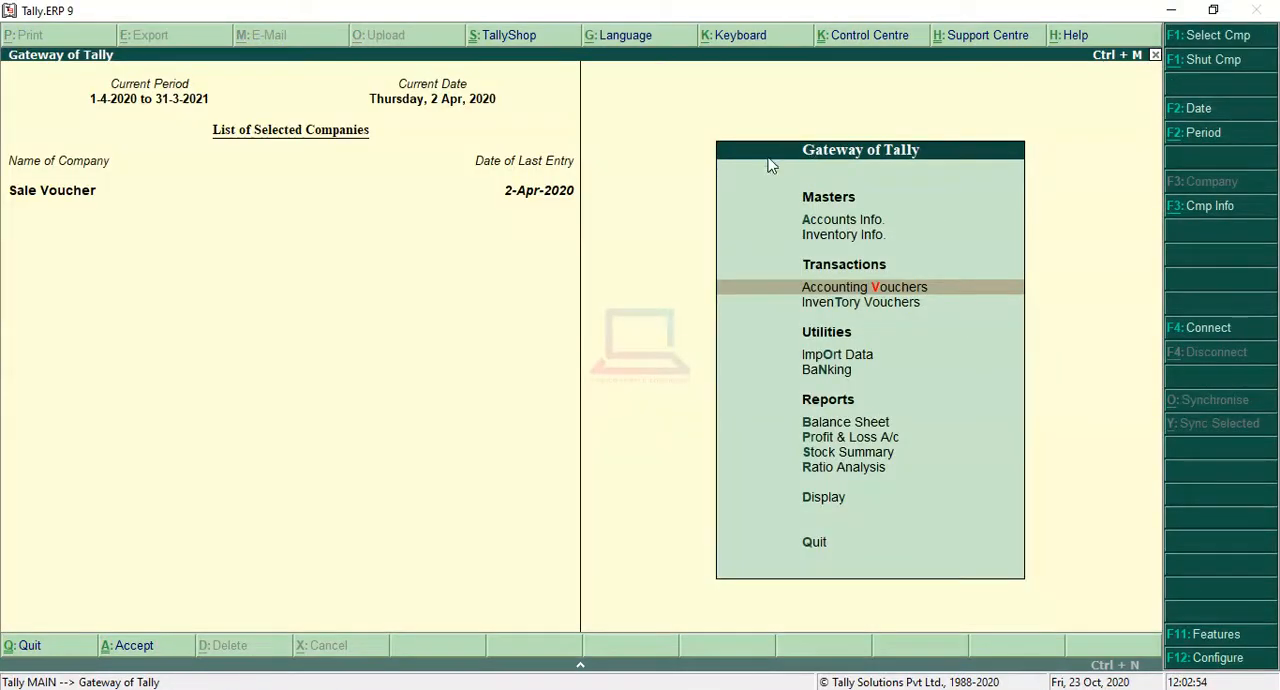
pyautogui.press('Down')
pyautogui.press('Down')
pyautogui.press('Down')
pyautogui.press('Down')
pyautogui.press('Down')
pyautogui.press('Down')
pyautogui.press('Down')
pyautogui.press('Down')
pyautogui.press('Down')
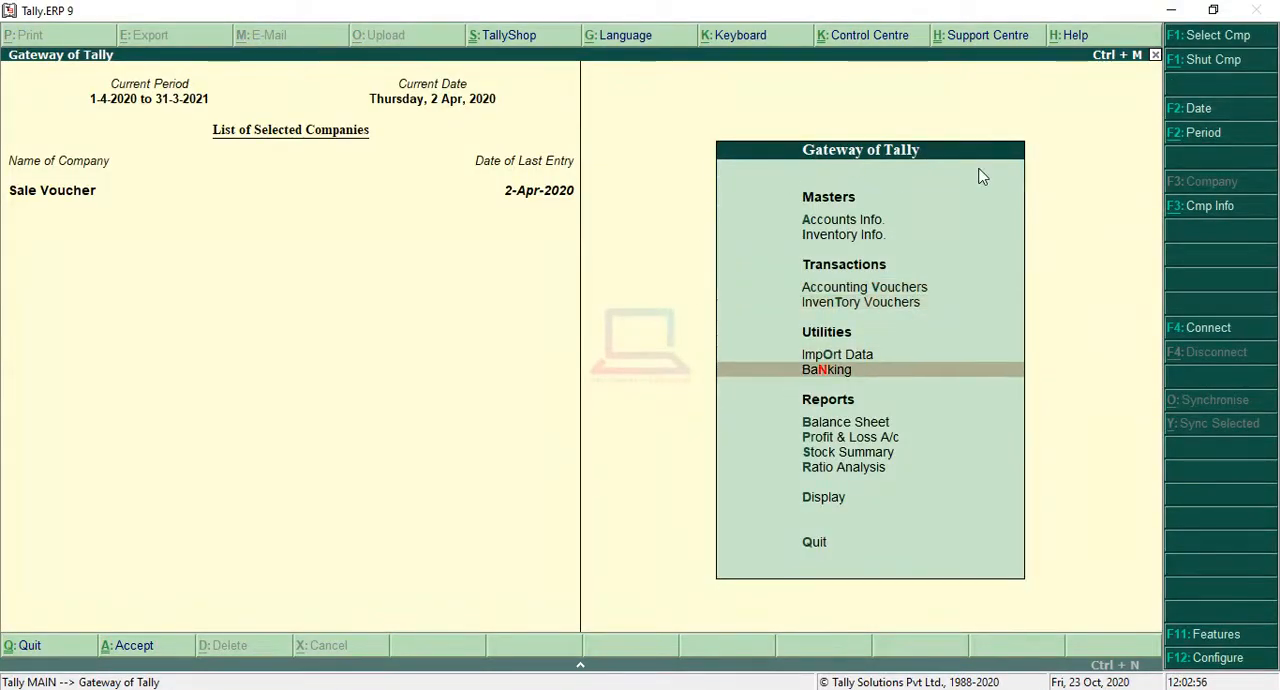
pyautogui.press('Up')
pyautogui.press('Return')
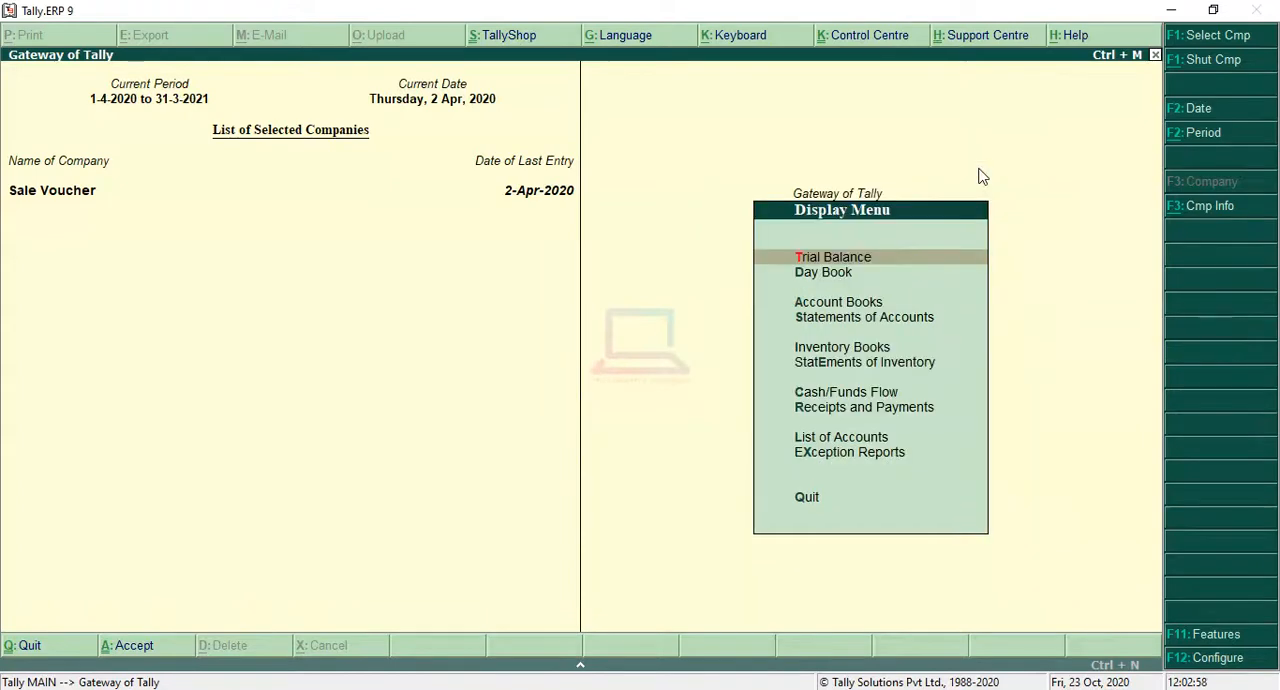
# Step: Open the Sales Register from the account books
pyautogui.press('Down')
pyautogui.press('Down')
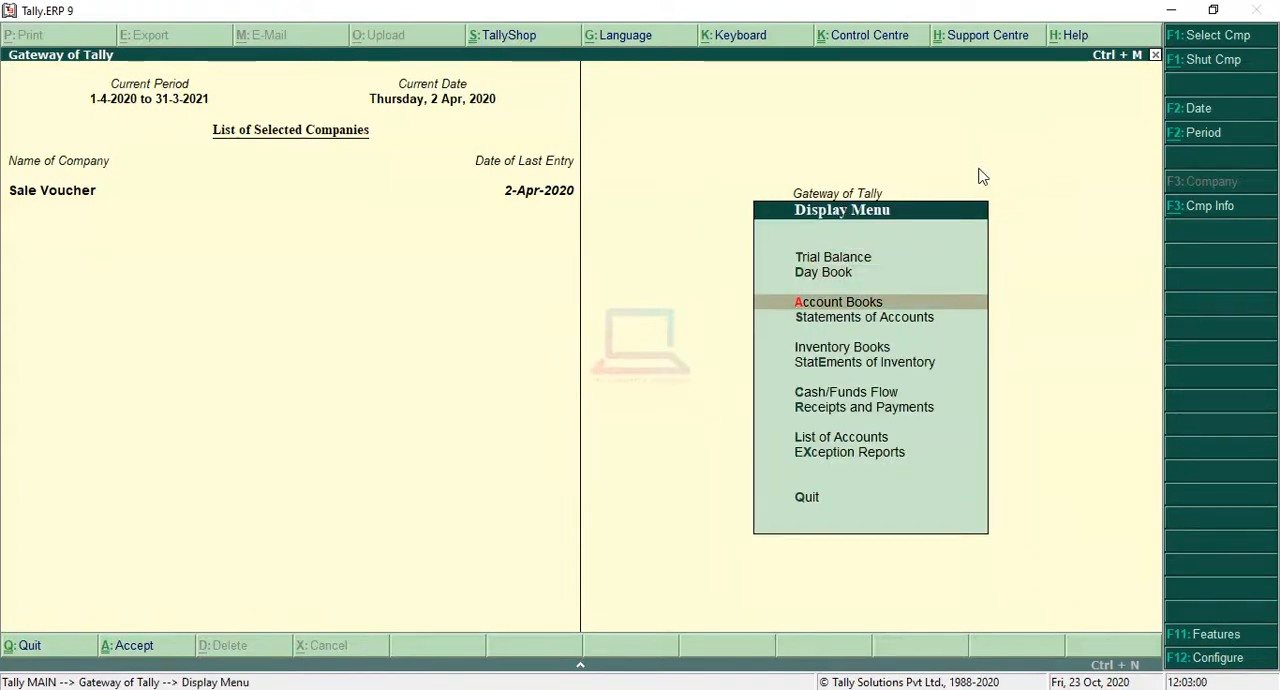
pyautogui.press('Return')
pyautogui.press('Down')
pyautogui.press('Down')
pyautogui.press('Down')
pyautogui.press('Down')
pyautogui.press('Down')
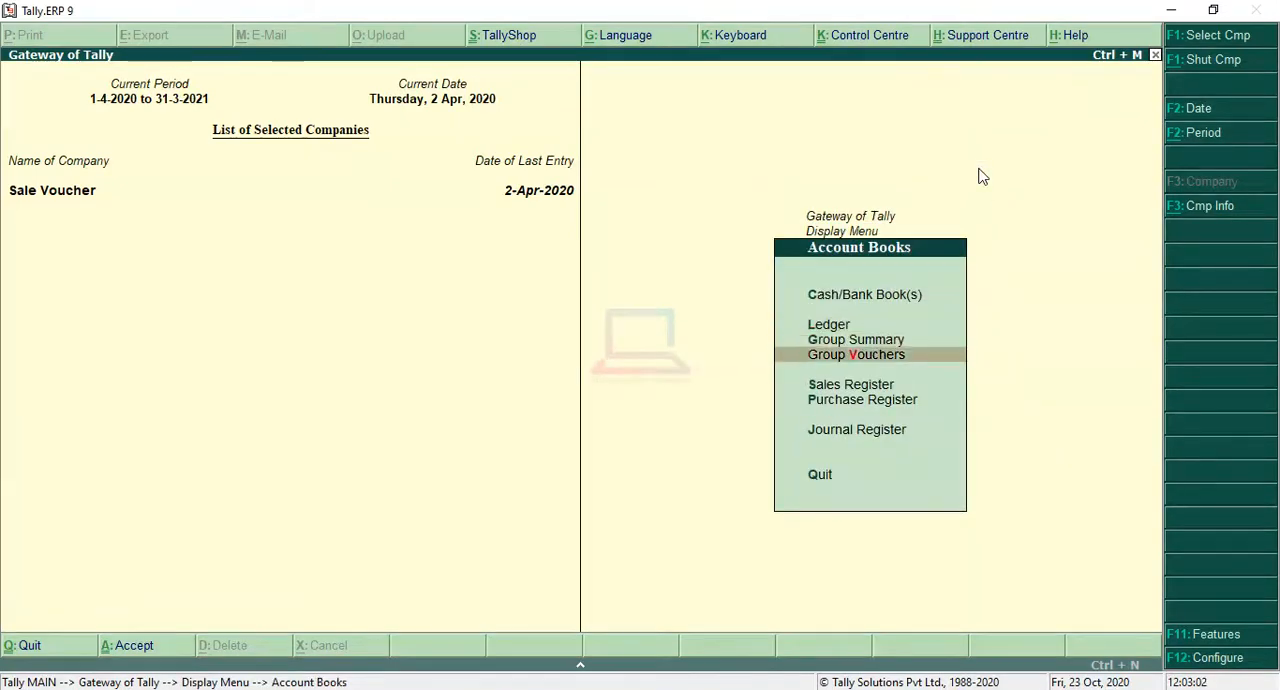
pyautogui.press('Up')
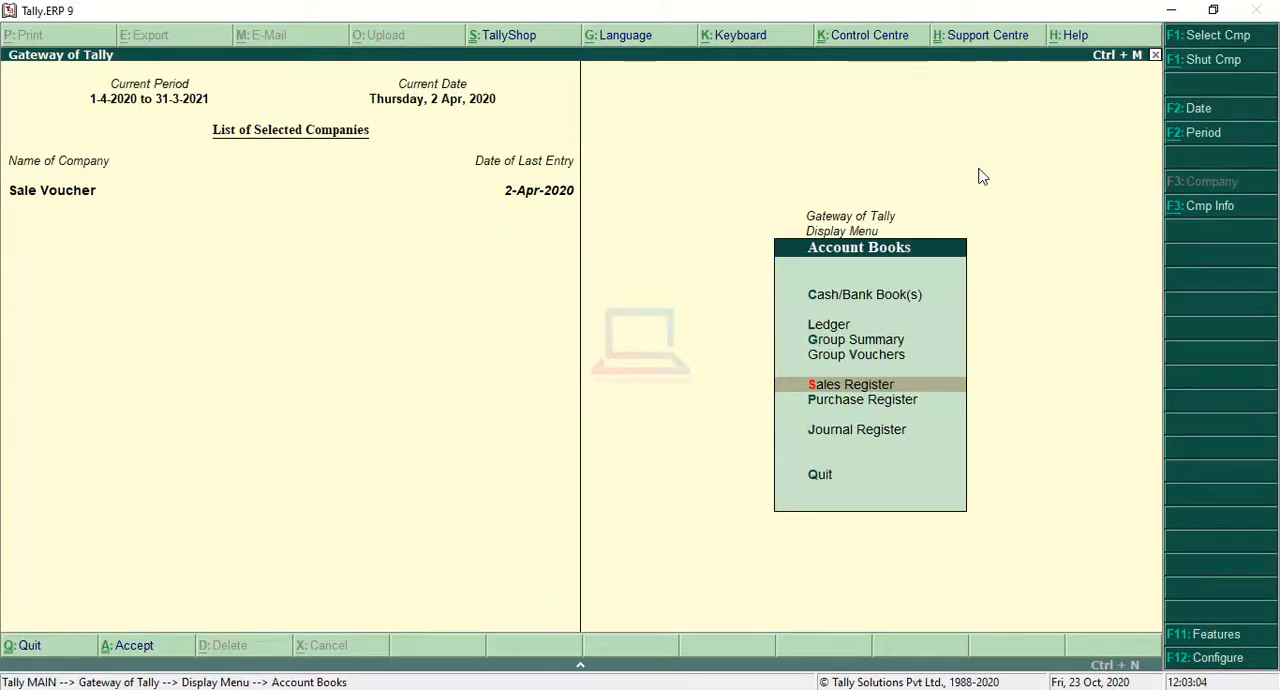
pyautogui.press('Return')
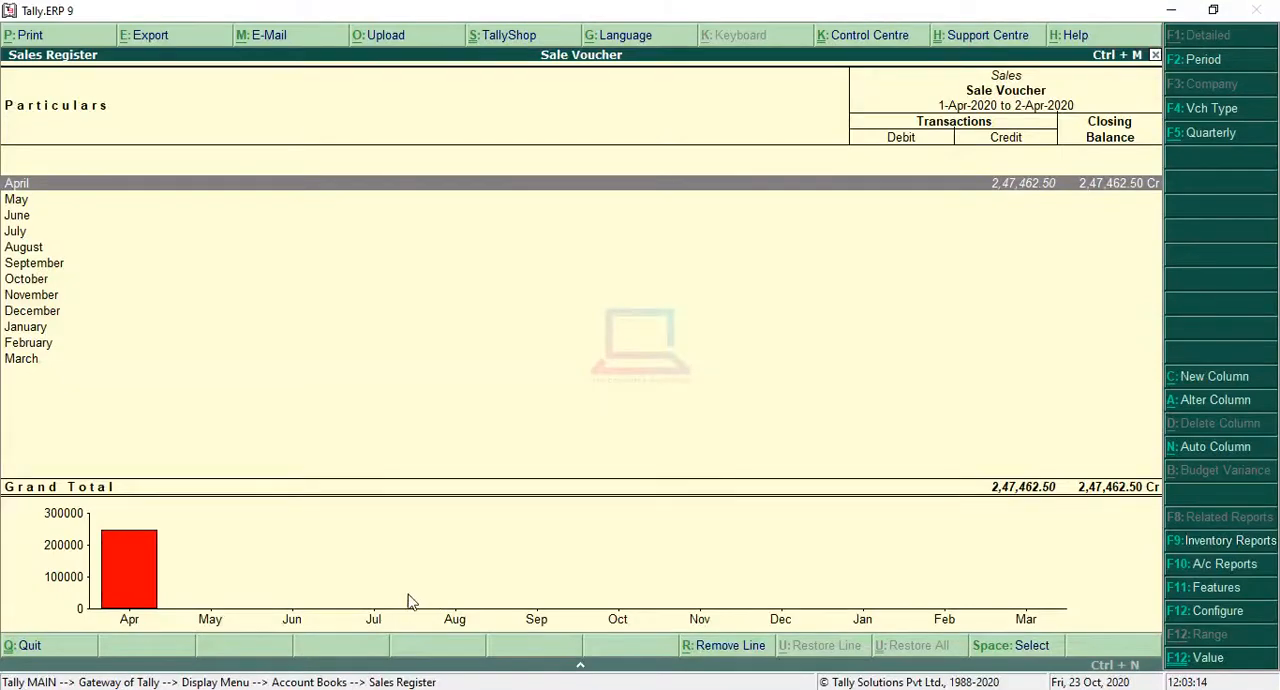
# Step: Place the sales question image beside the Sales Register, compare the total sales with April's total, and return to the register
pyautogui.hotkey('alt', 'Tab')
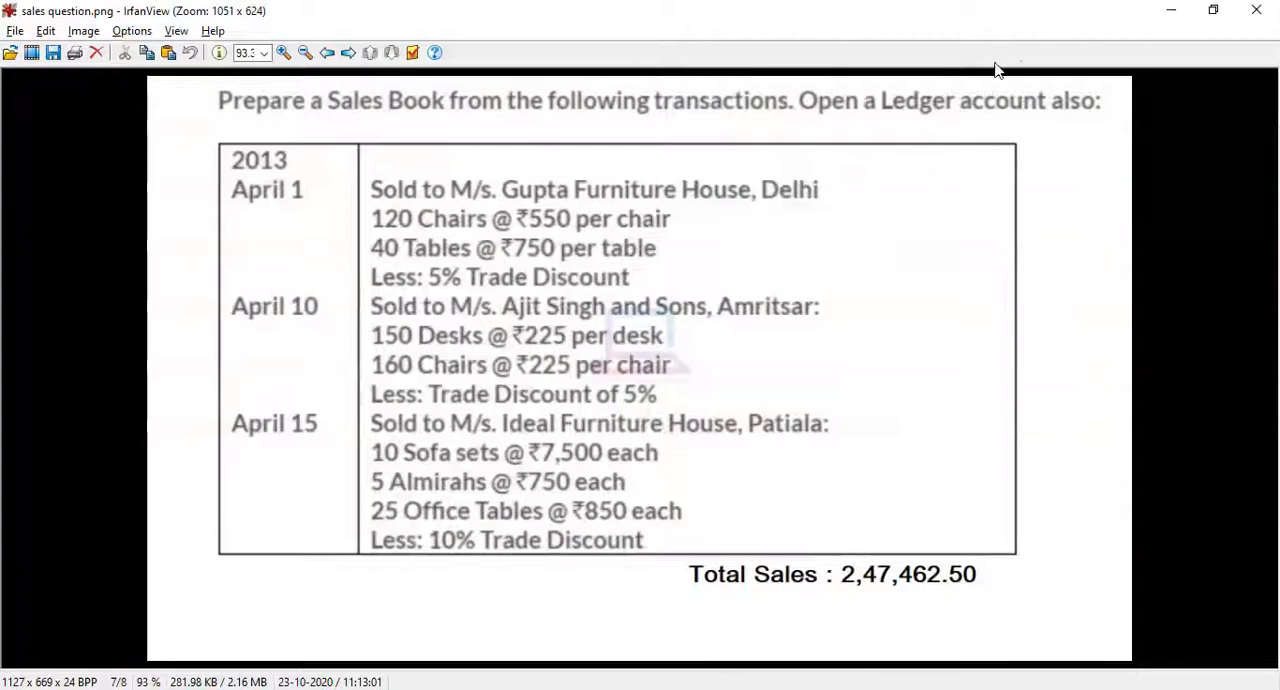
pyautogui.moveTo(1068, 15); pyautogui.dragTo(525, 22)
pyautogui.moveTo(455, 660); pyautogui.dragTo(578, 660)
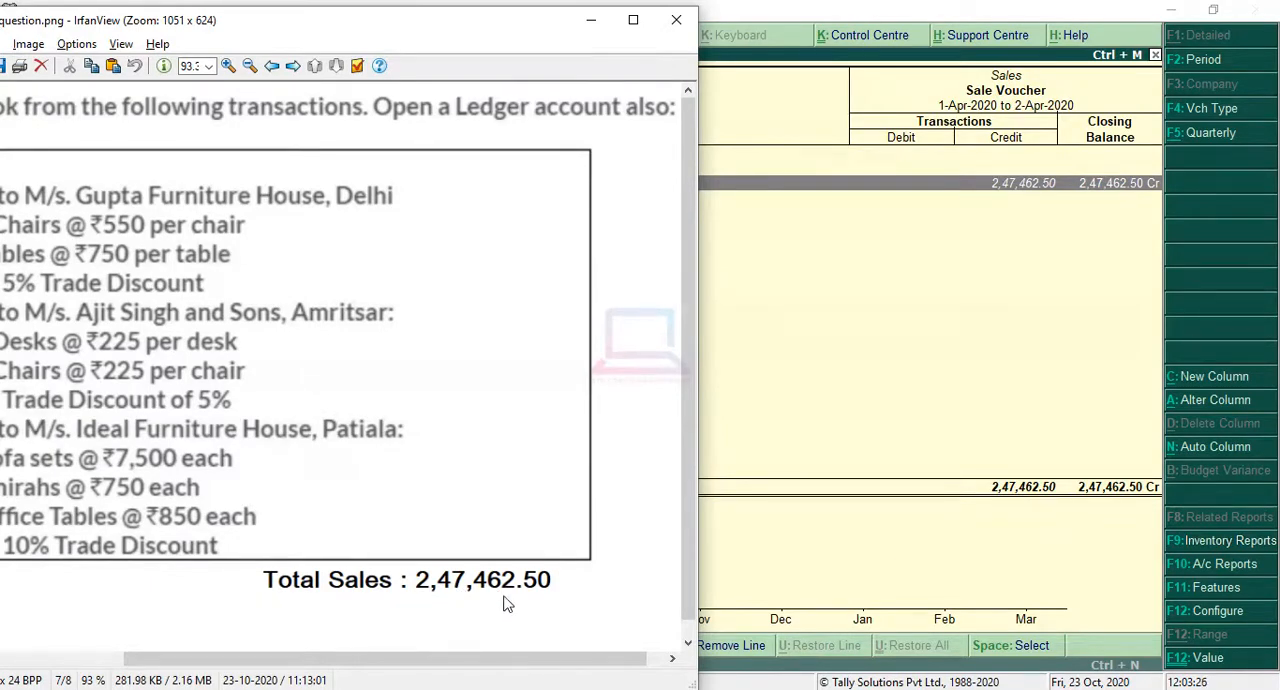
pyautogui.click(590, 24)
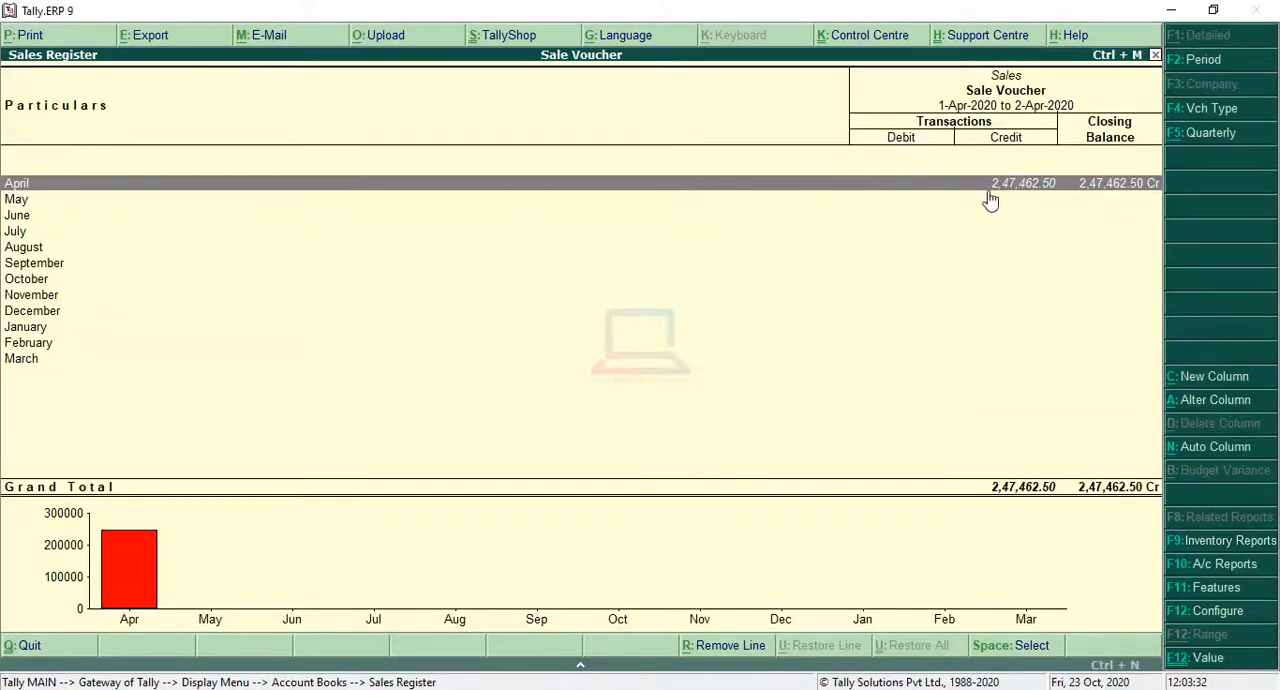
# Step: Open April's list of sales vouchers and bring the sales question image back at full size to compare the entries
pyautogui.click(1055, 185)
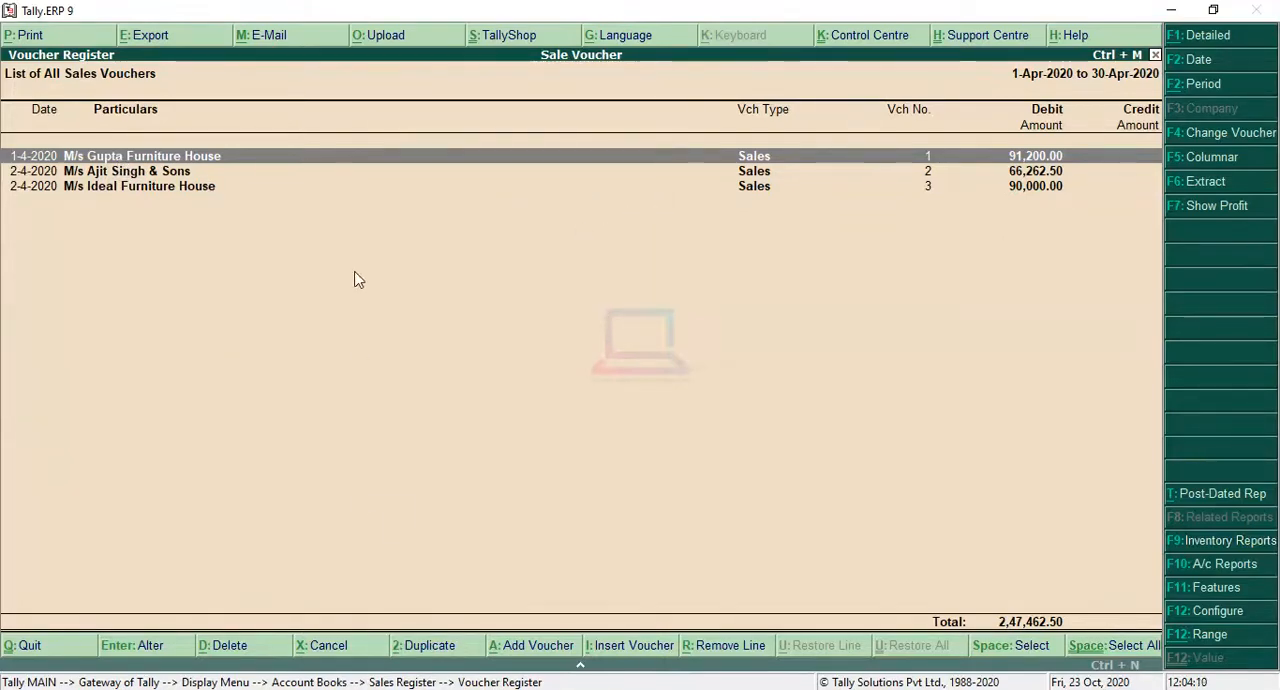
pyautogui.click(380, 689)
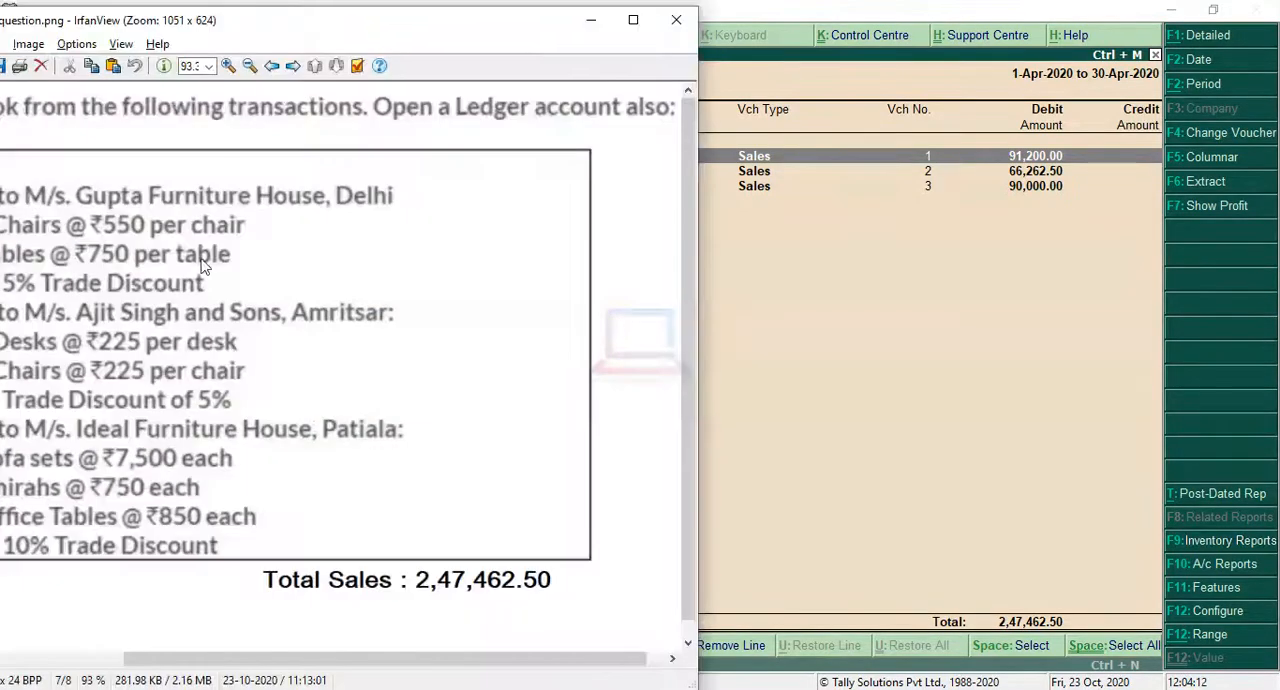
pyautogui.doubleClick(413, 30)
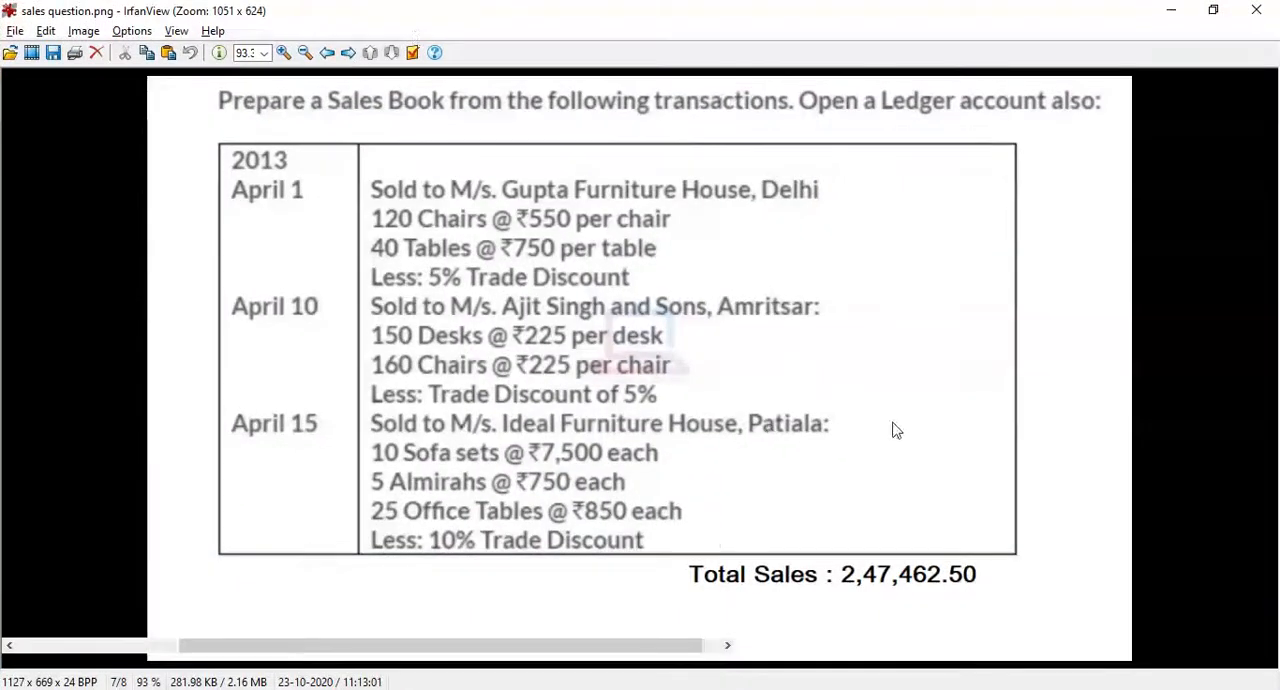